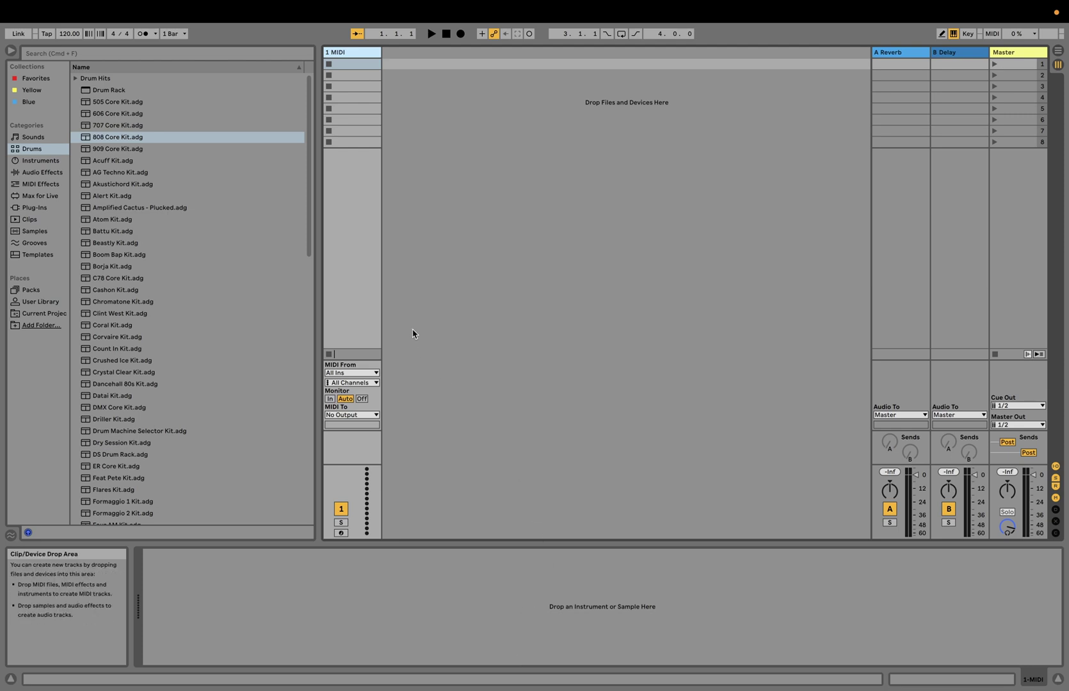
- Load the 808 Core Kit onto the MIDI track and move the arrangement's four-bar loop to bar 1
double_click(123, 137)
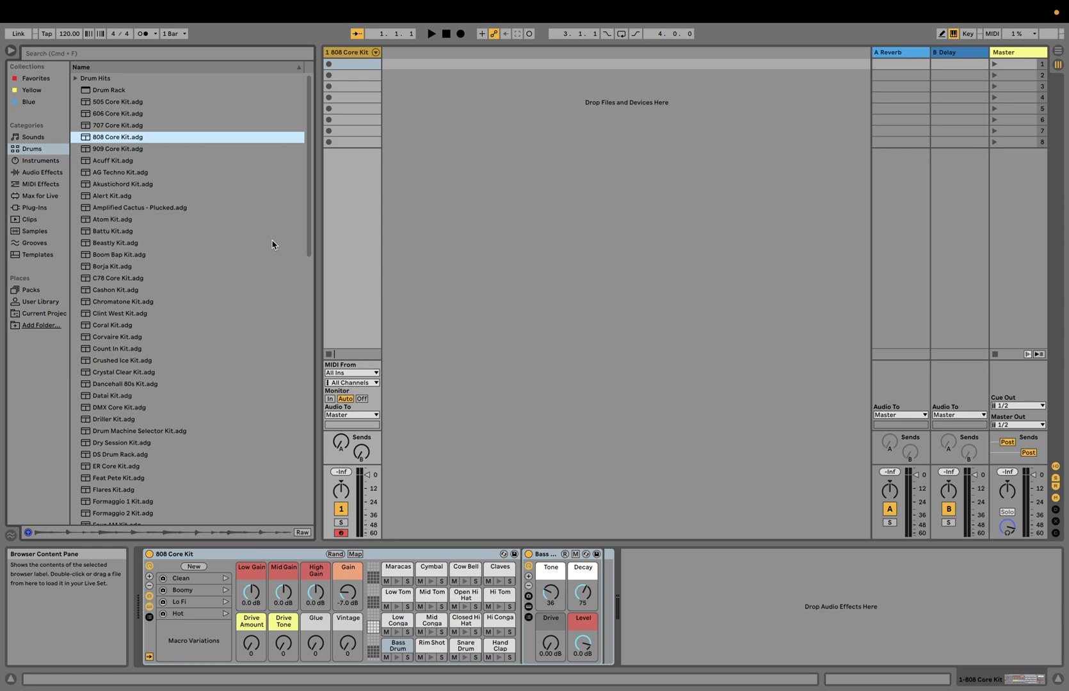
click(1058, 58)
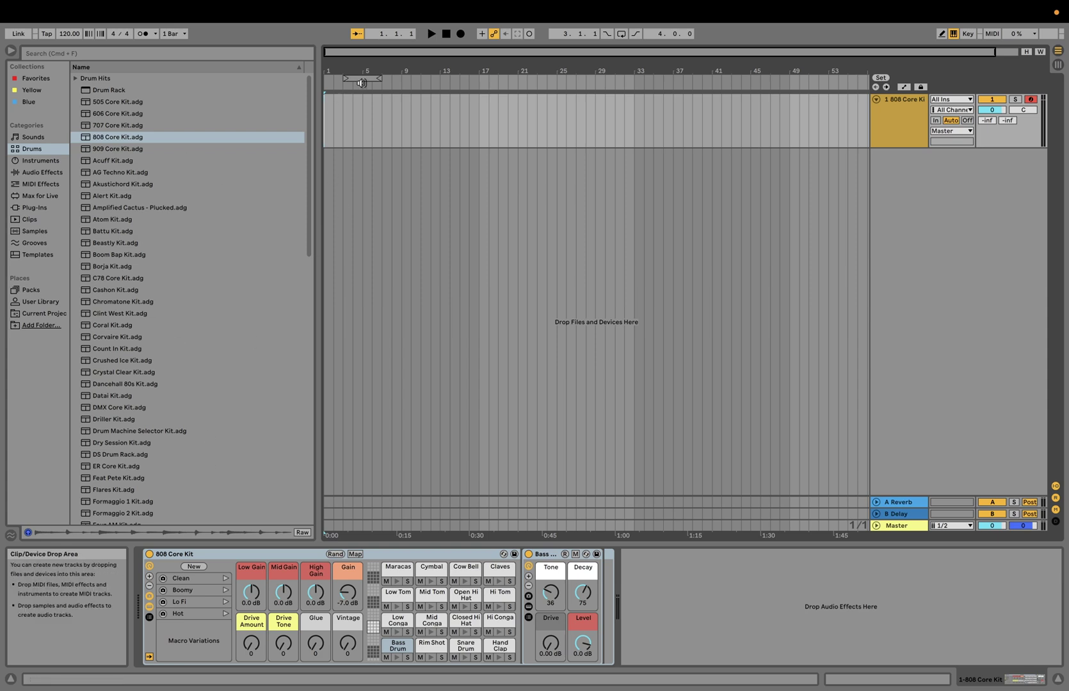
drag(357, 77, 338, 77)
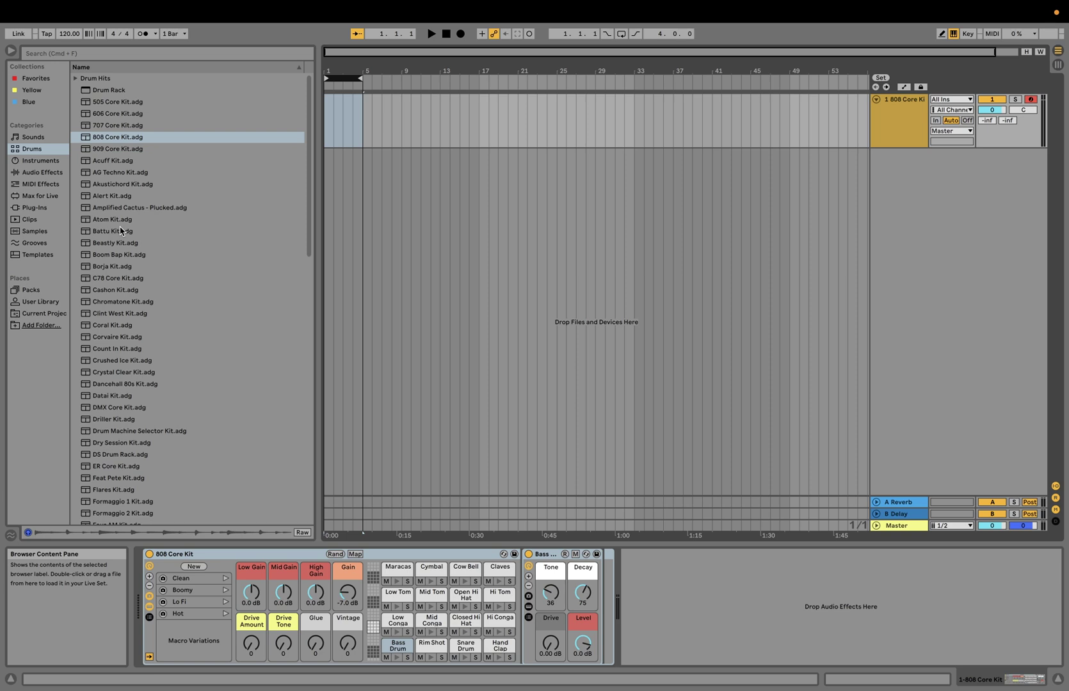
- Insert an empty one-bar MIDI clip at bar 1 of the 808 Core Kit track
click(339, 142)
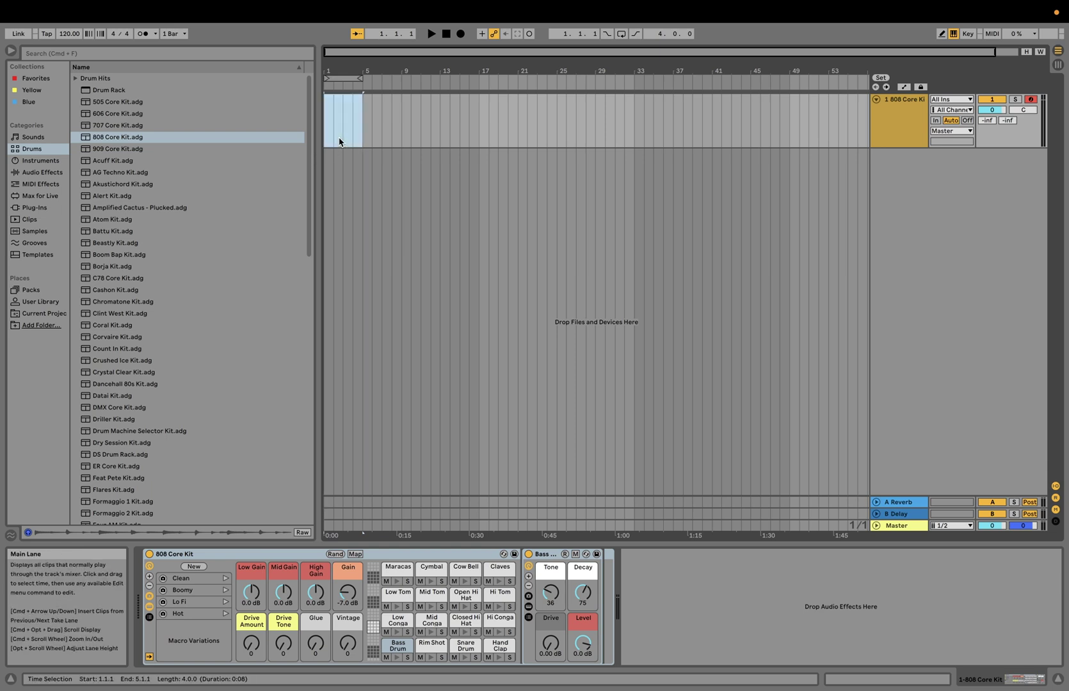
click(334, 130)
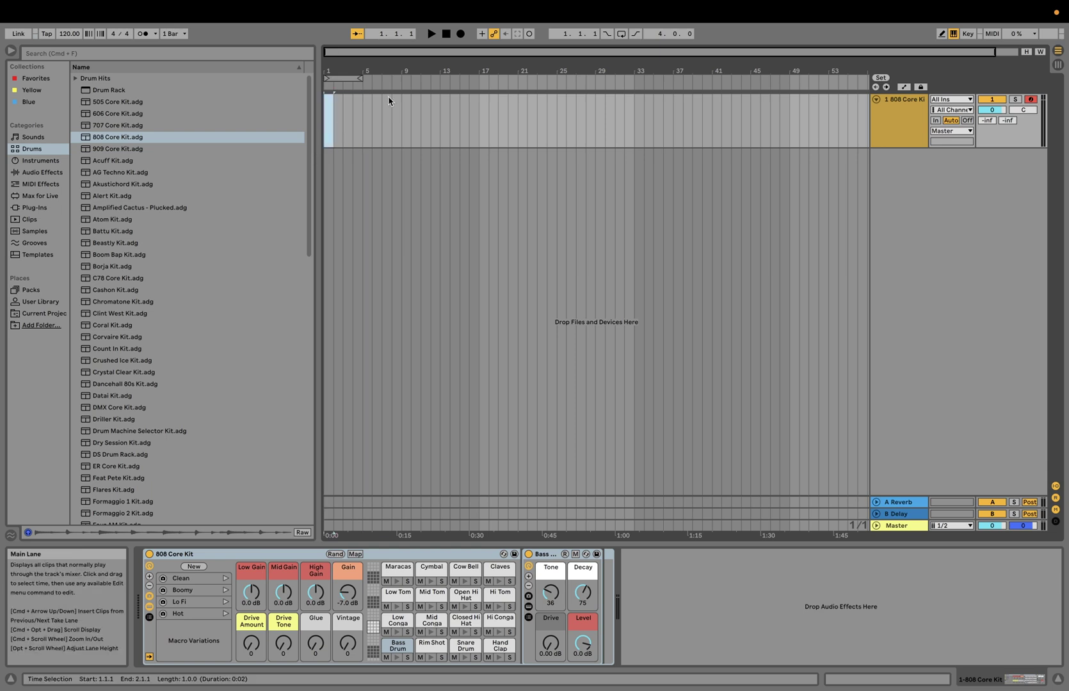
key(super+shift+m)
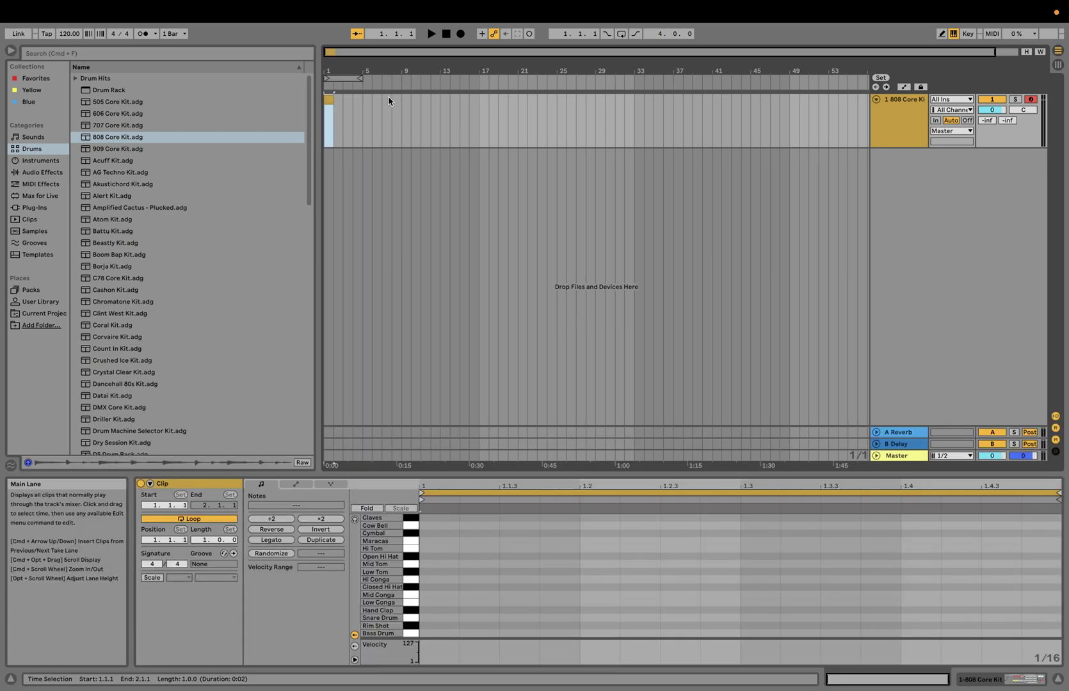
- Draw 1/16 Bass Drum notes at 1.1.1, 1.2.3, 1.3.3, 1.3.4 and 1.4.3, and show the clip's Chance lane
click(941, 35)
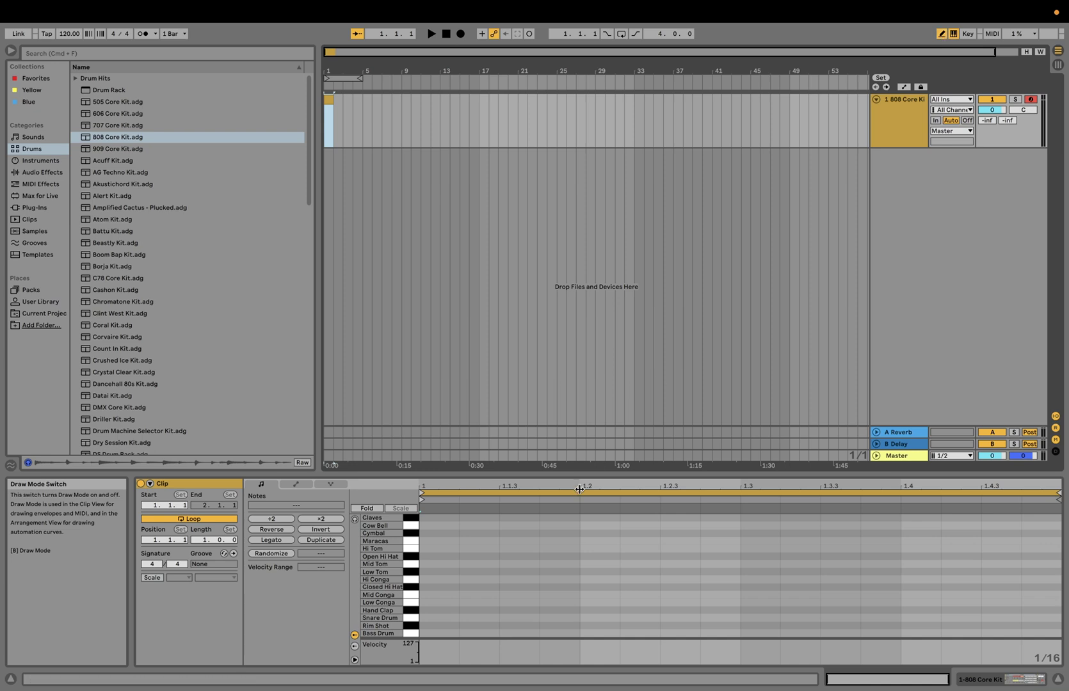
click(443, 632)
click(662, 633)
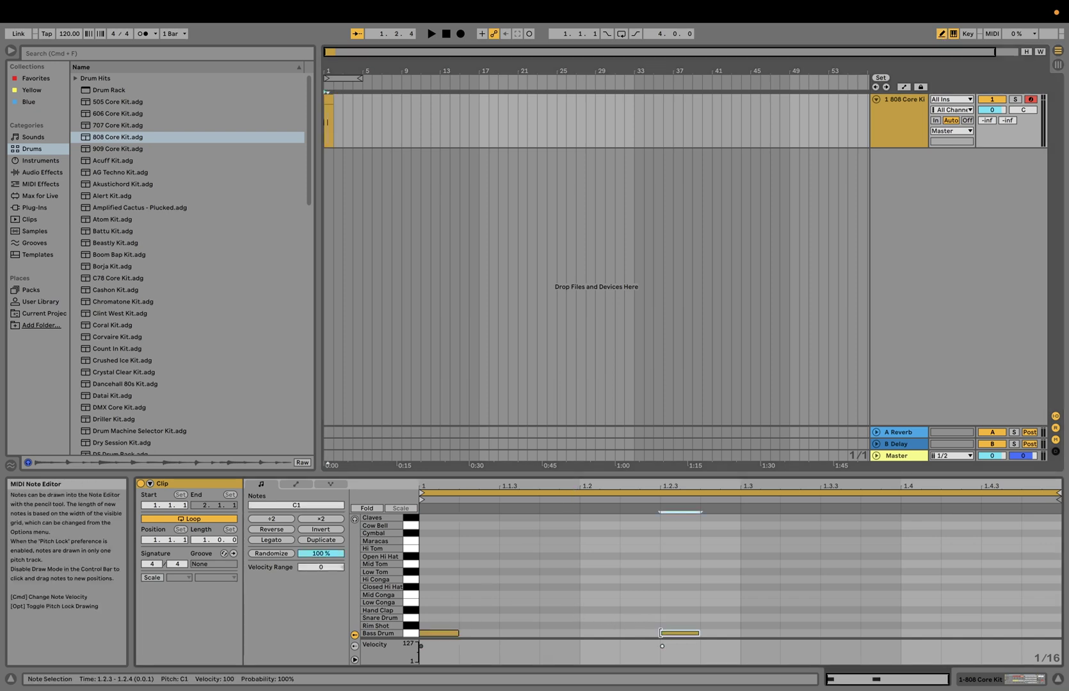
drag(834, 633, 872, 633)
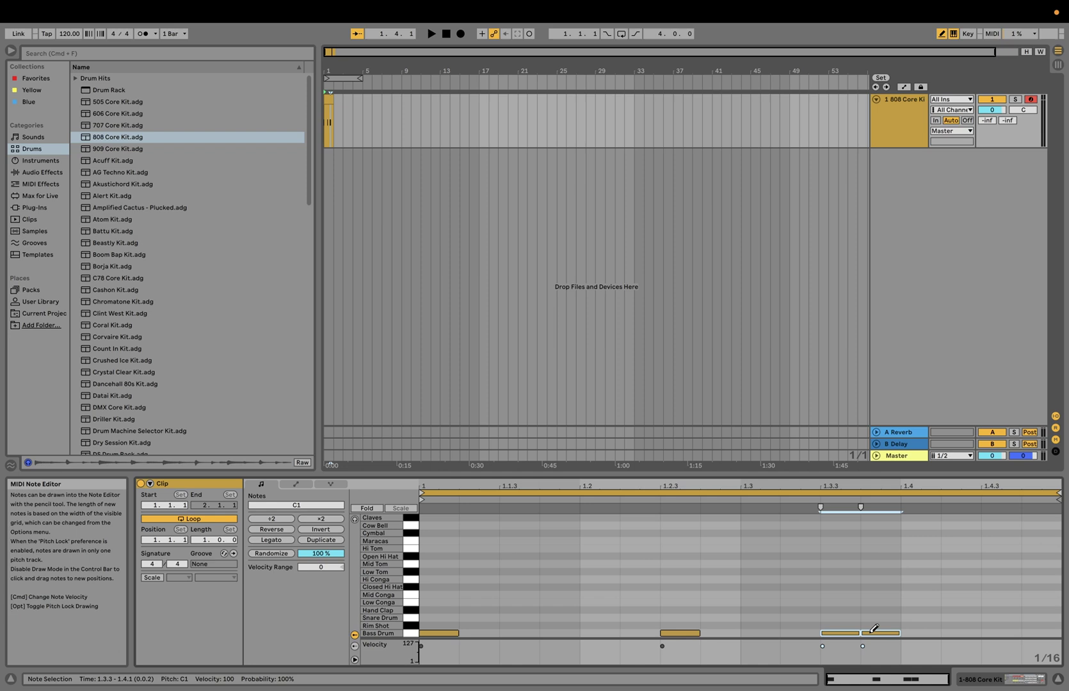
click(992, 633)
key(space)
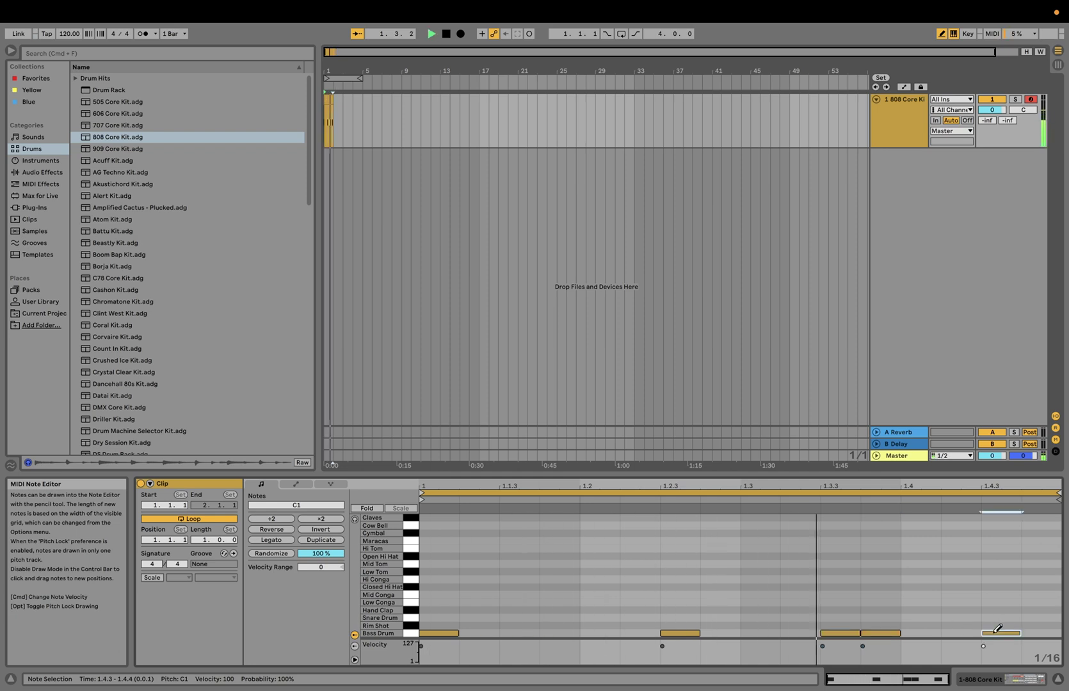
key(space)
click(930, 633)
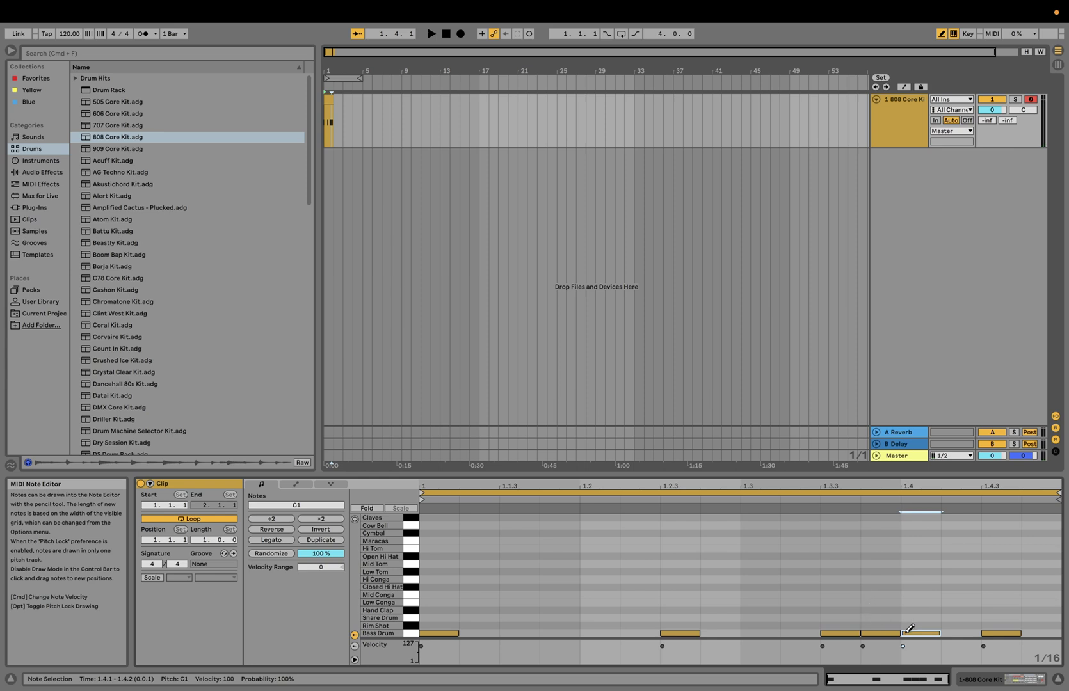
click(907, 632)
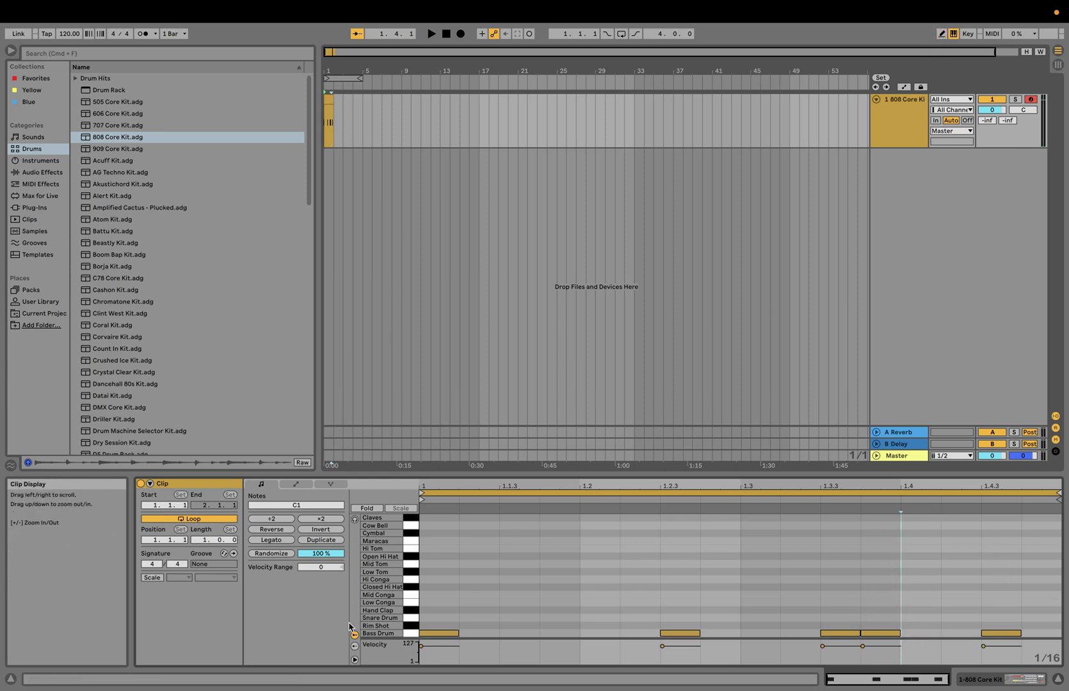
click(355, 646)
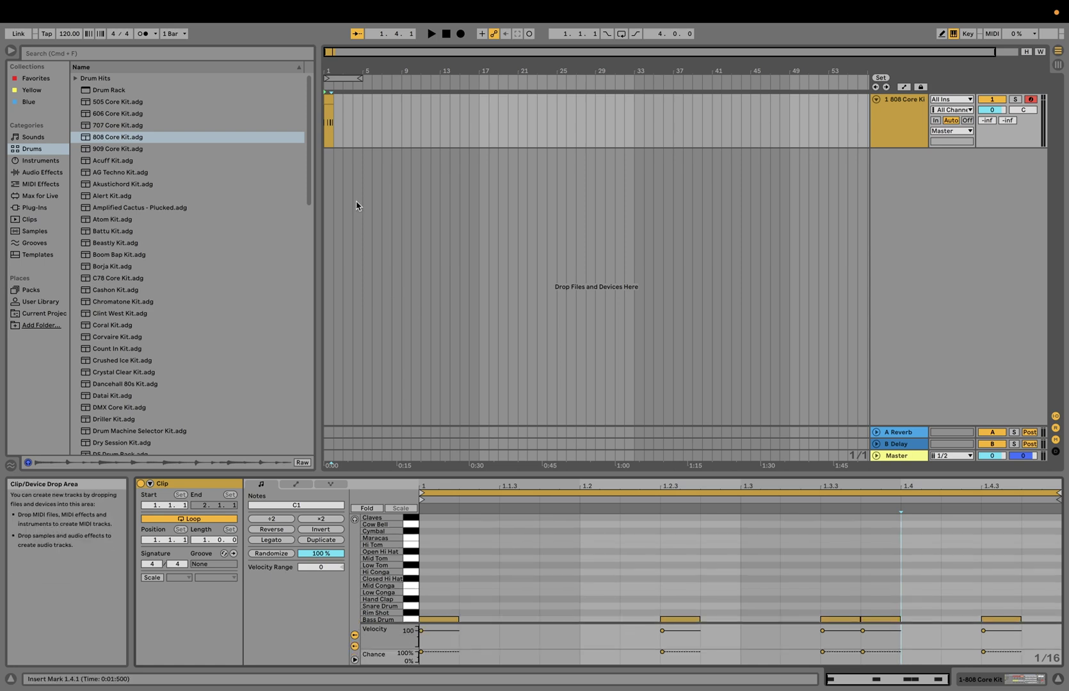
- Extend the looped drum clip to four bars in the arrangement and set the tempo to 128 BPM
click(330, 97)
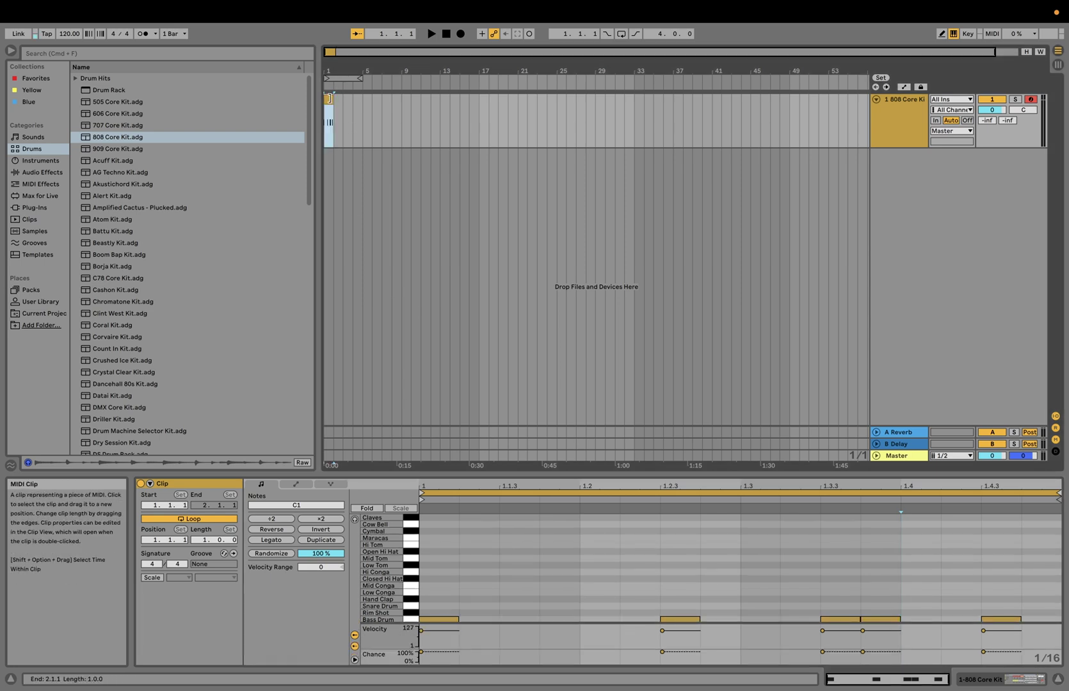
drag(330, 97, 362, 98)
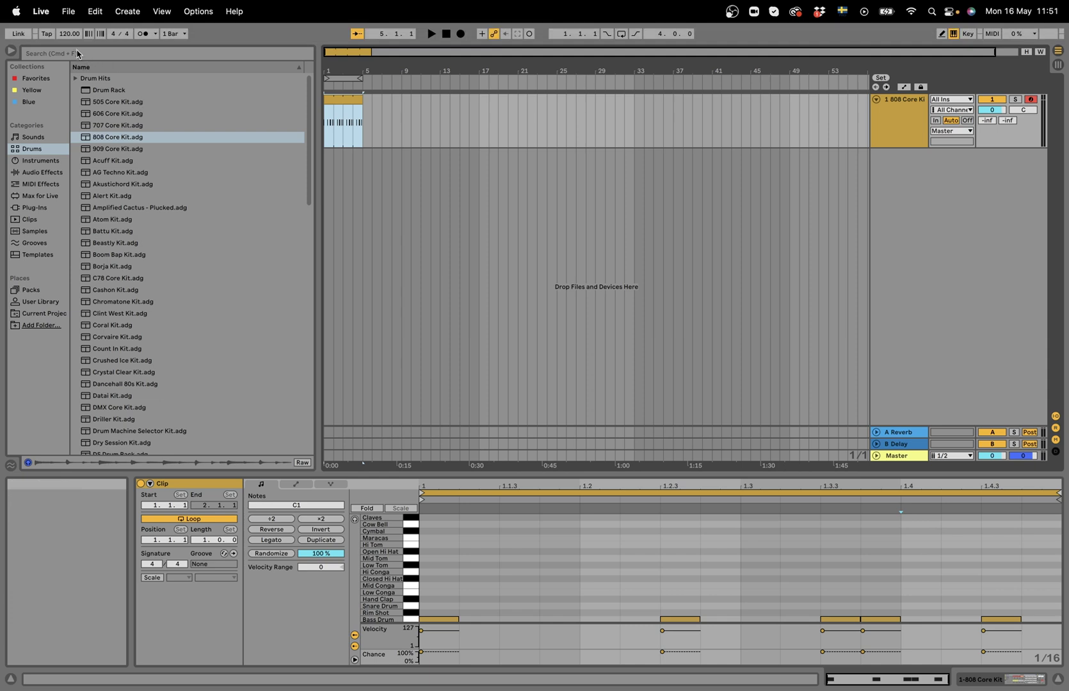
drag(68, 40, 68, 38)
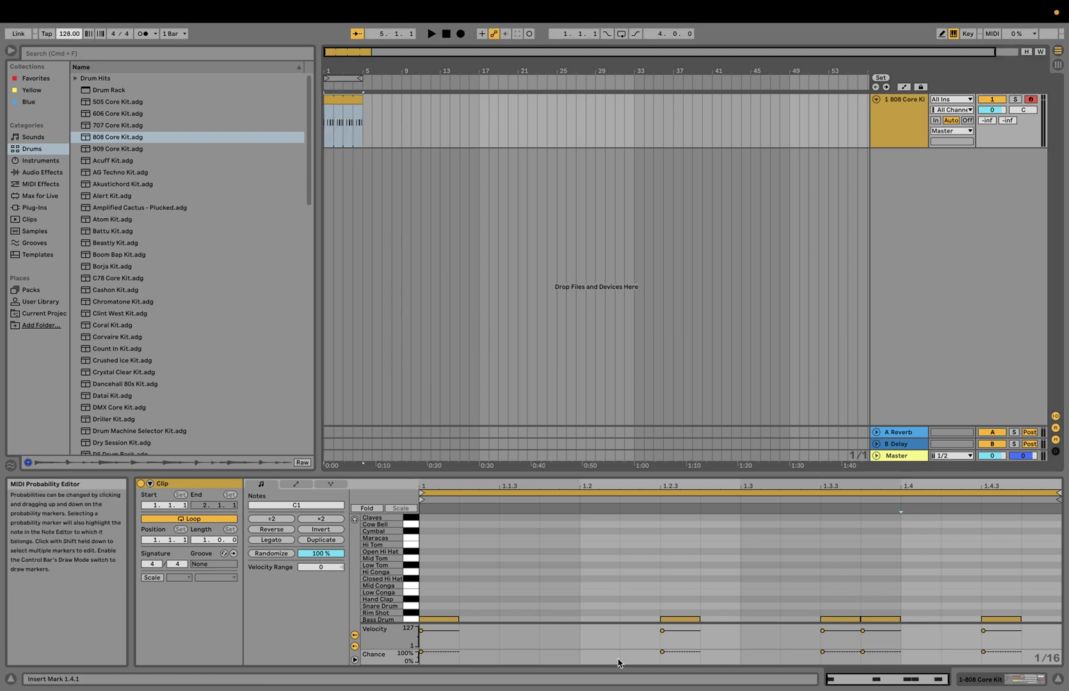
- Examine the velocity and chance markers of the Bass Drum notes and play the clip
drag(648, 654, 1002, 652)
click(668, 630)
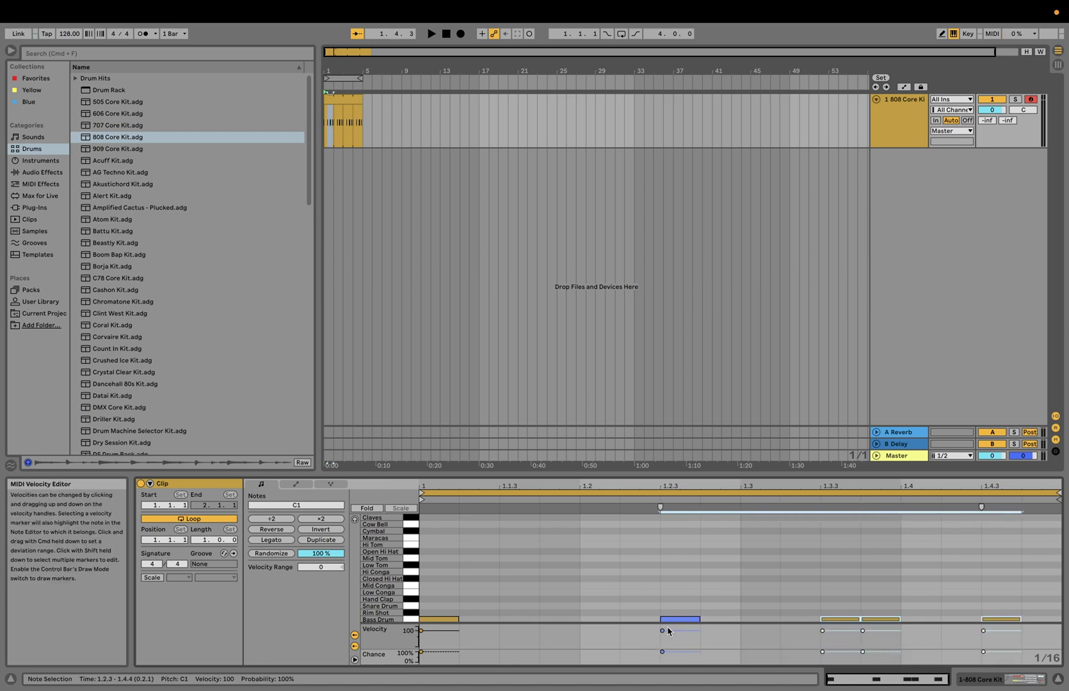
click(666, 657)
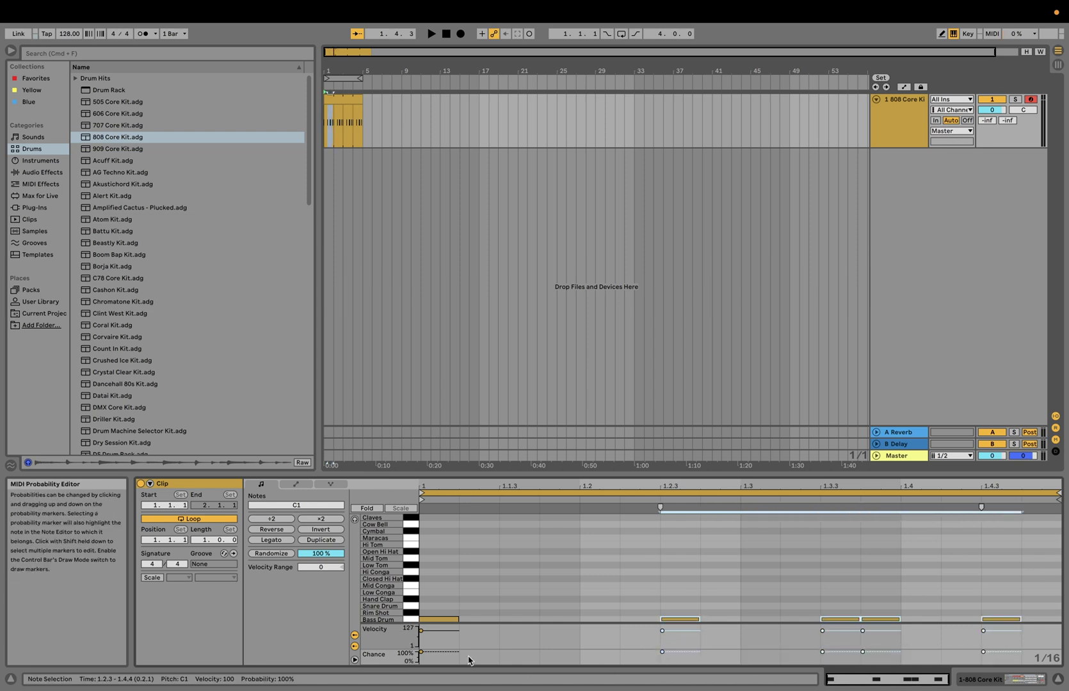
click(354, 646)
click(357, 653)
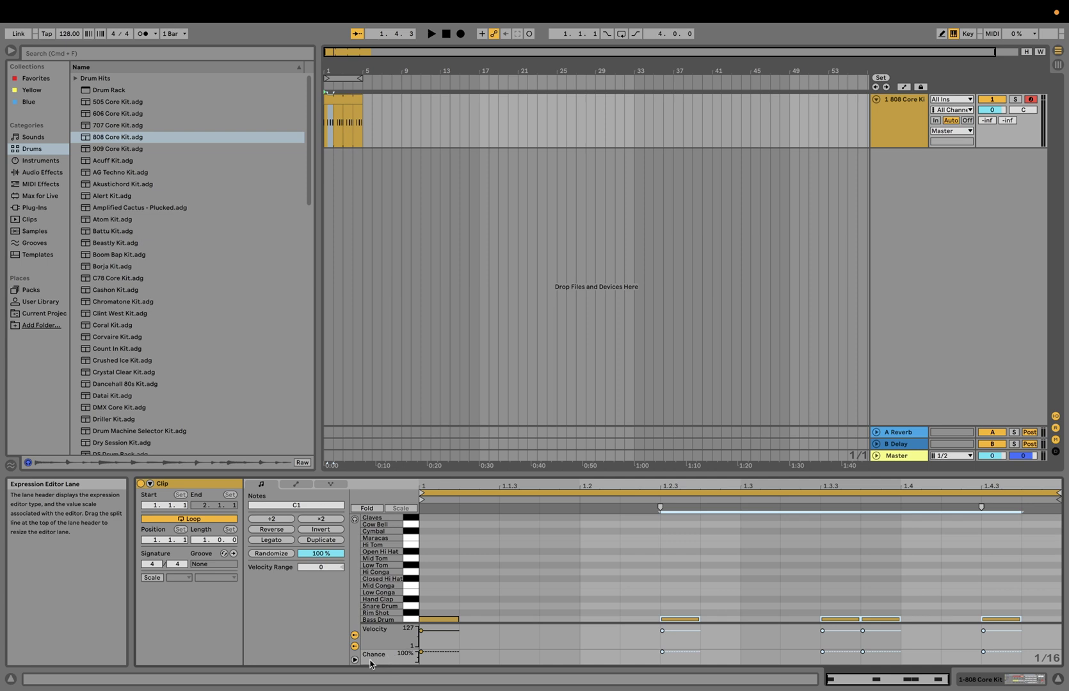
click(663, 653)
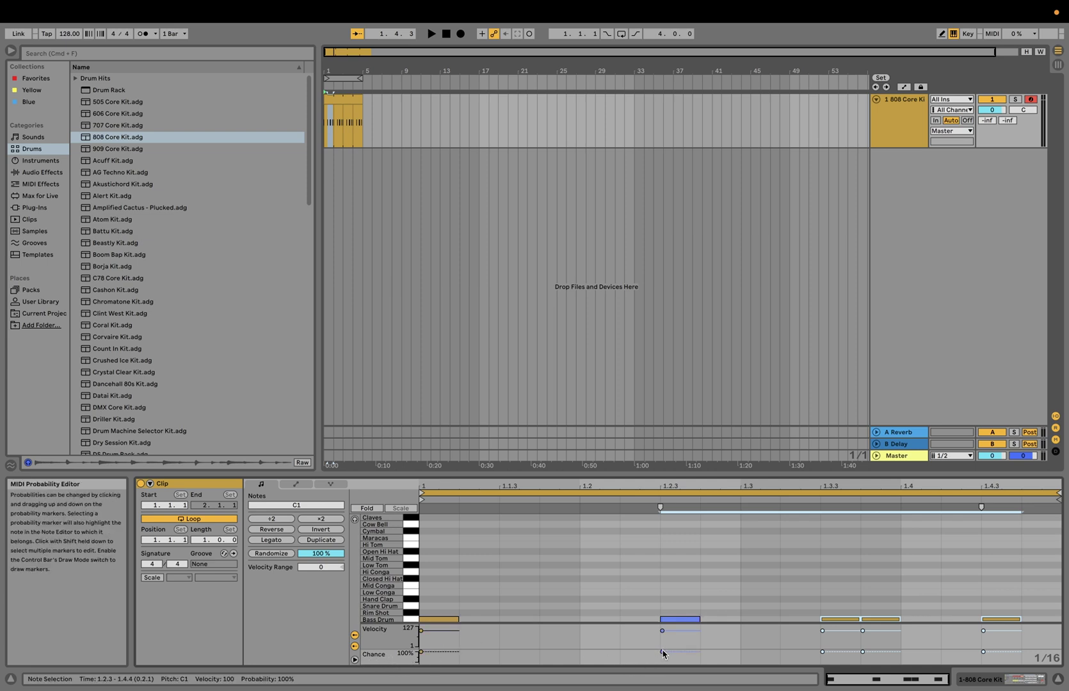
click(662, 640)
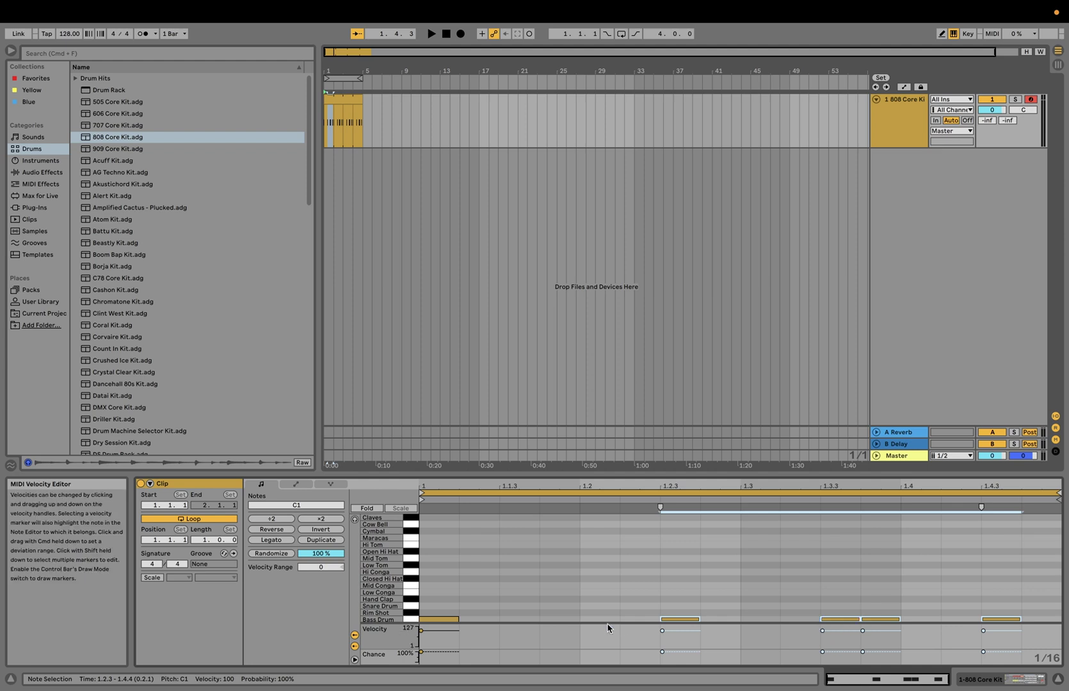
click(421, 653)
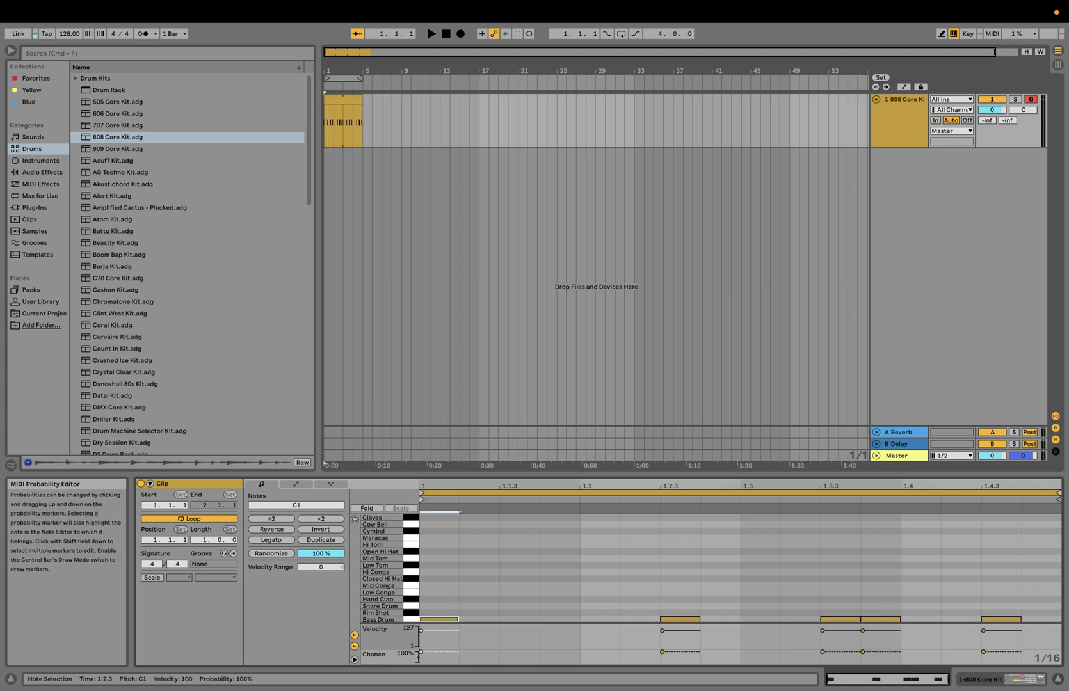
key(space)
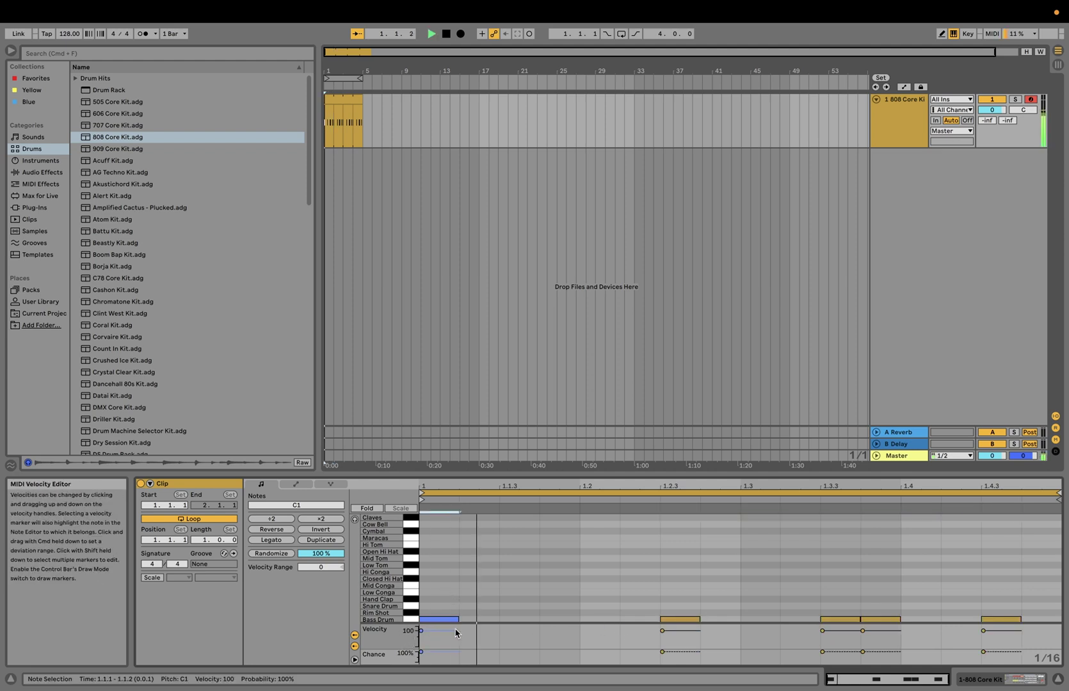
- Stop playback and lower the chance of the four Bass Drum notes after the first to 49%
click(662, 652)
key(space)
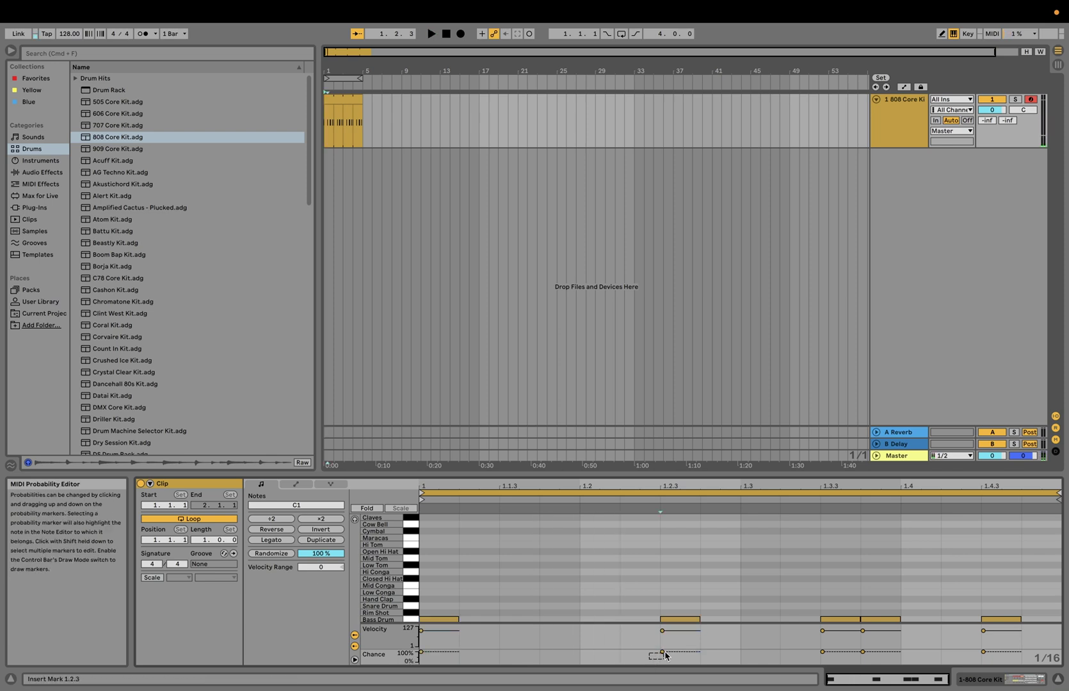
drag(665, 656, 984, 657)
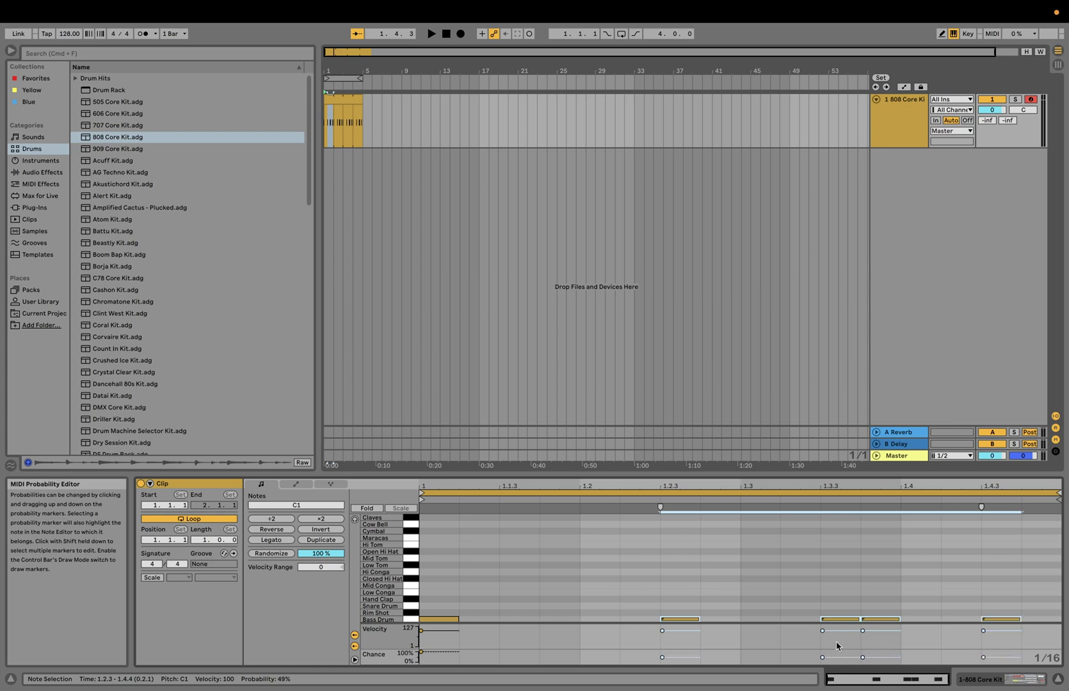
click(814, 657)
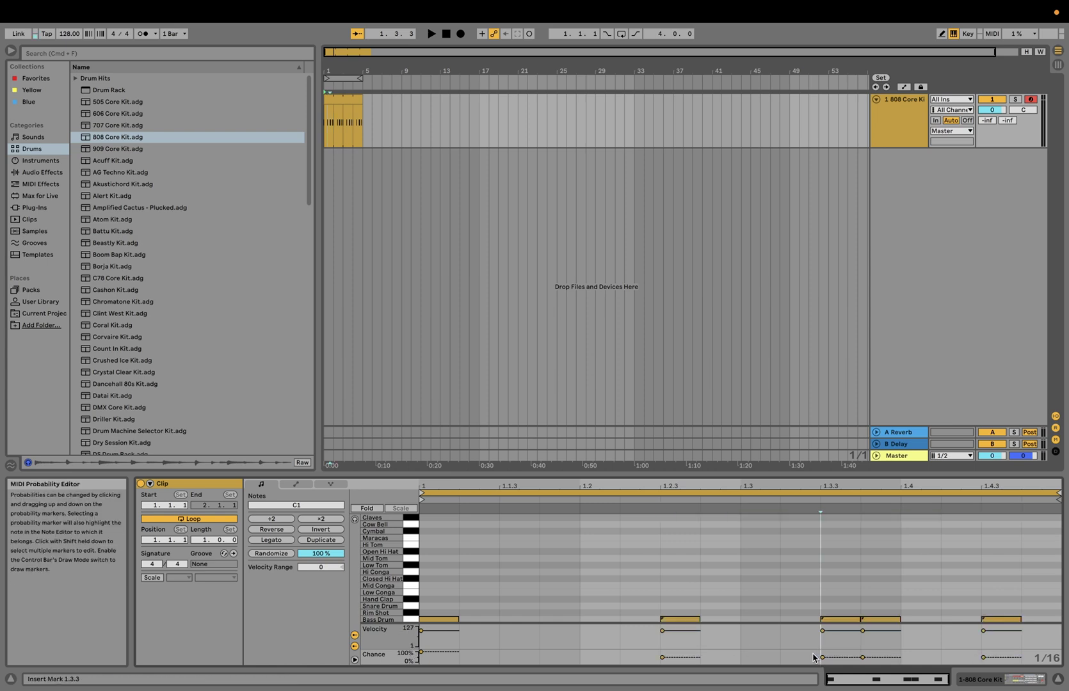
- Set the chance of the Bass Drum notes at 1.3.4 to 25%, 1.4.3 to 31% and 1.2.3 to 36%, and play the result
drag(863, 657, 862, 660)
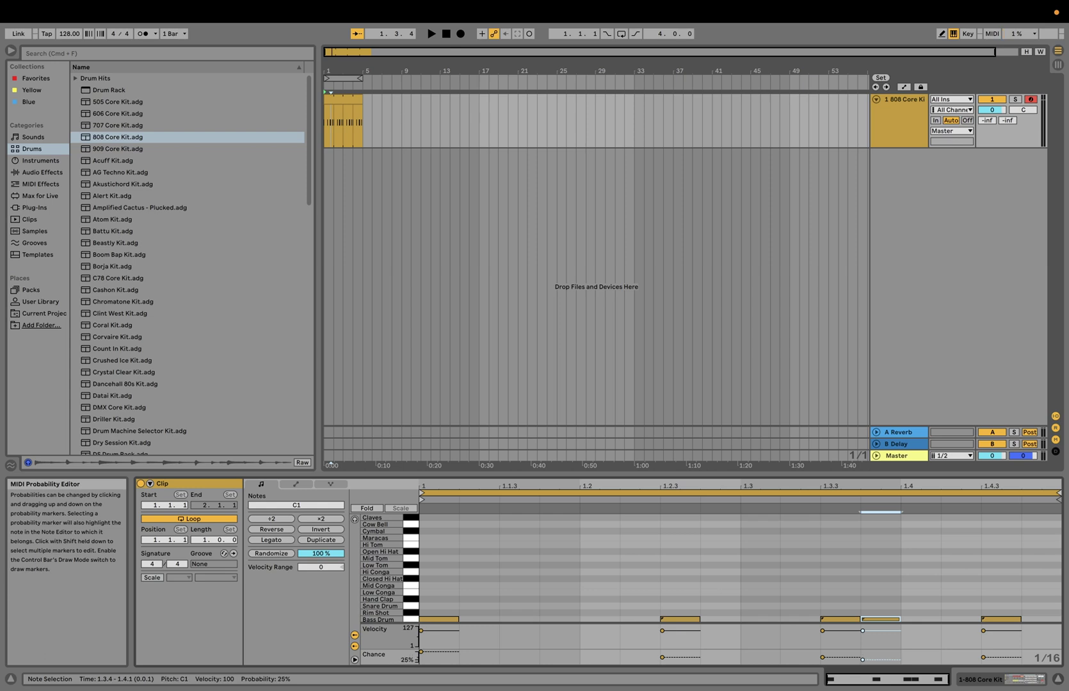
click(984, 658)
drag(986, 658, 987, 661)
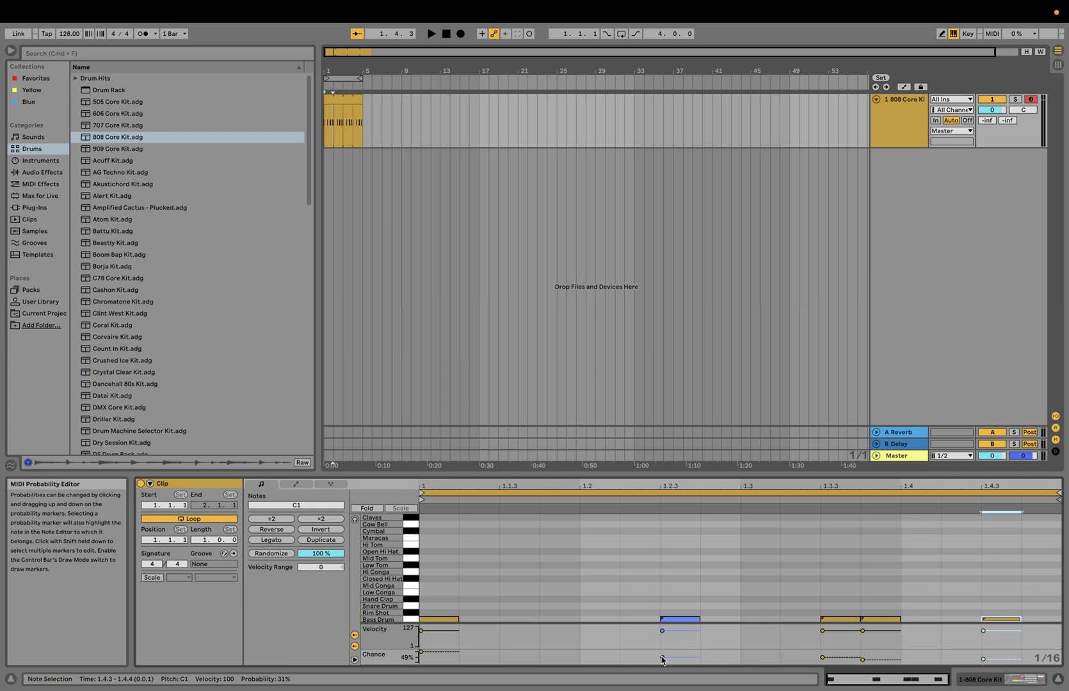
drag(663, 661, 663, 661)
key(space)
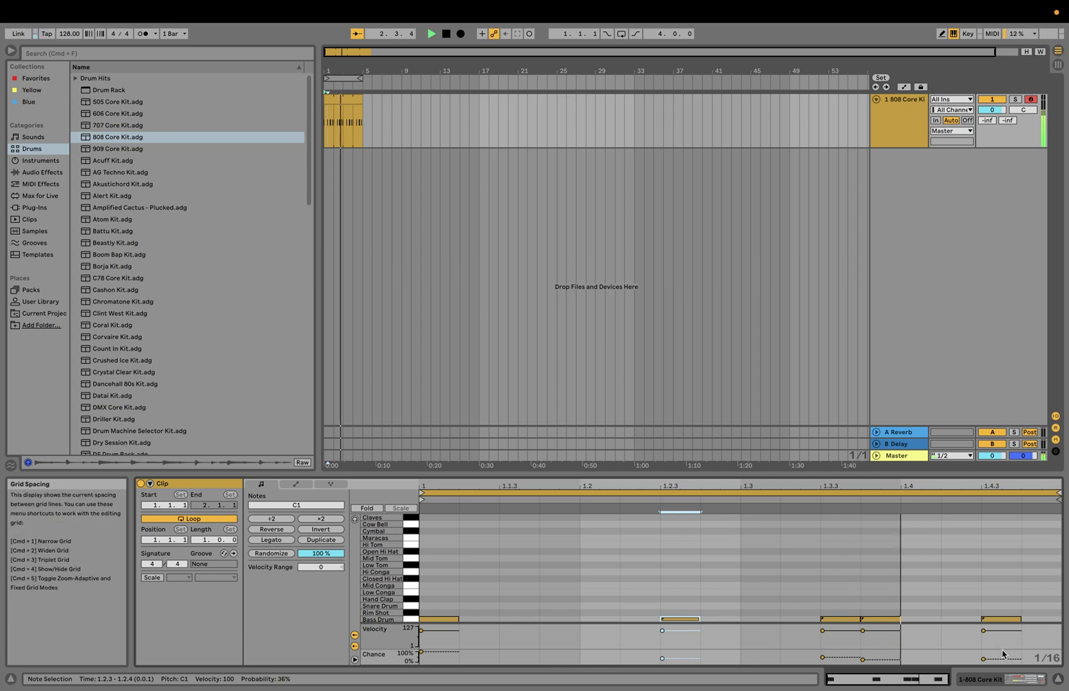
key(space)
- Open the Bass Drum 808 Simpler inside the 808 Core Kit's Bass Drum chain and convert it to a Sampler
click(1025, 683)
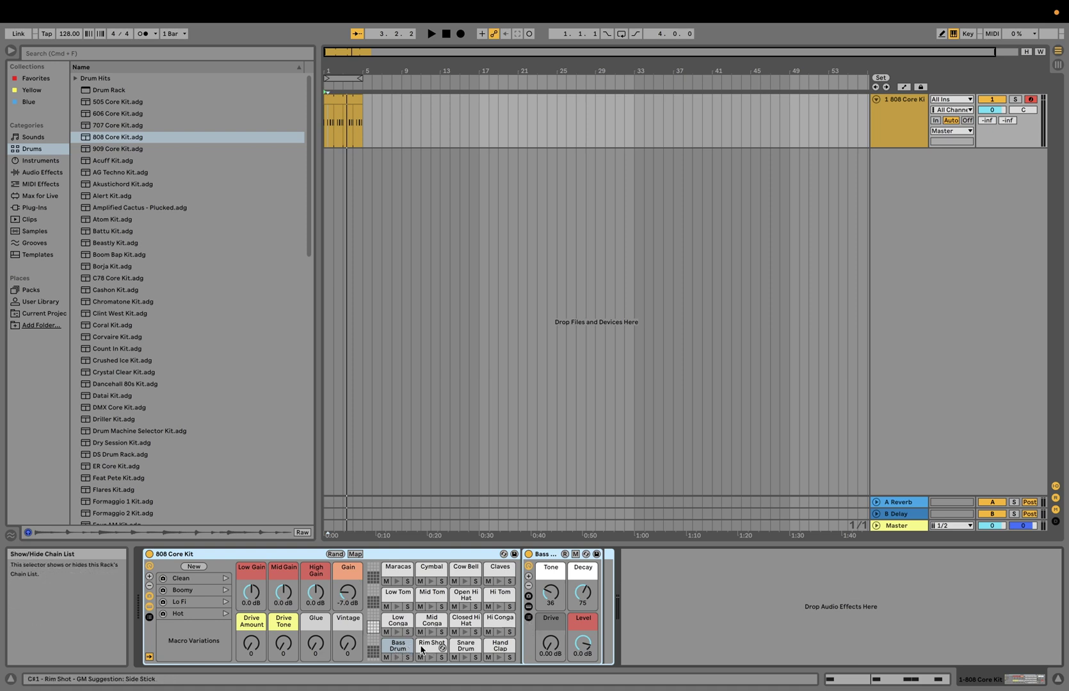
click(373, 641)
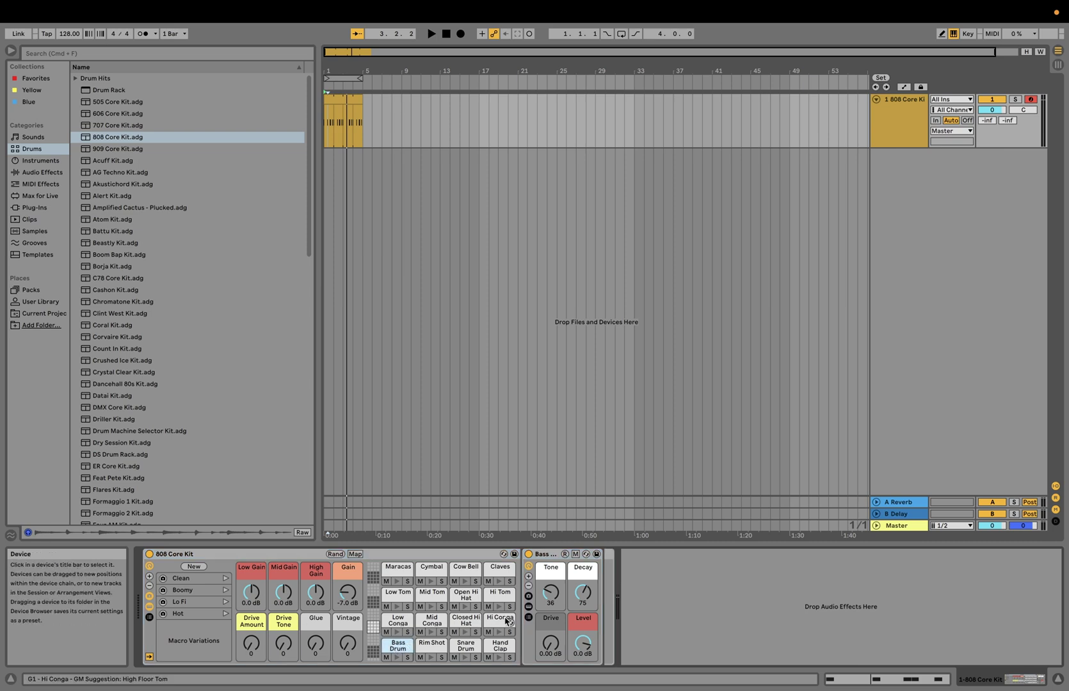
click(529, 618)
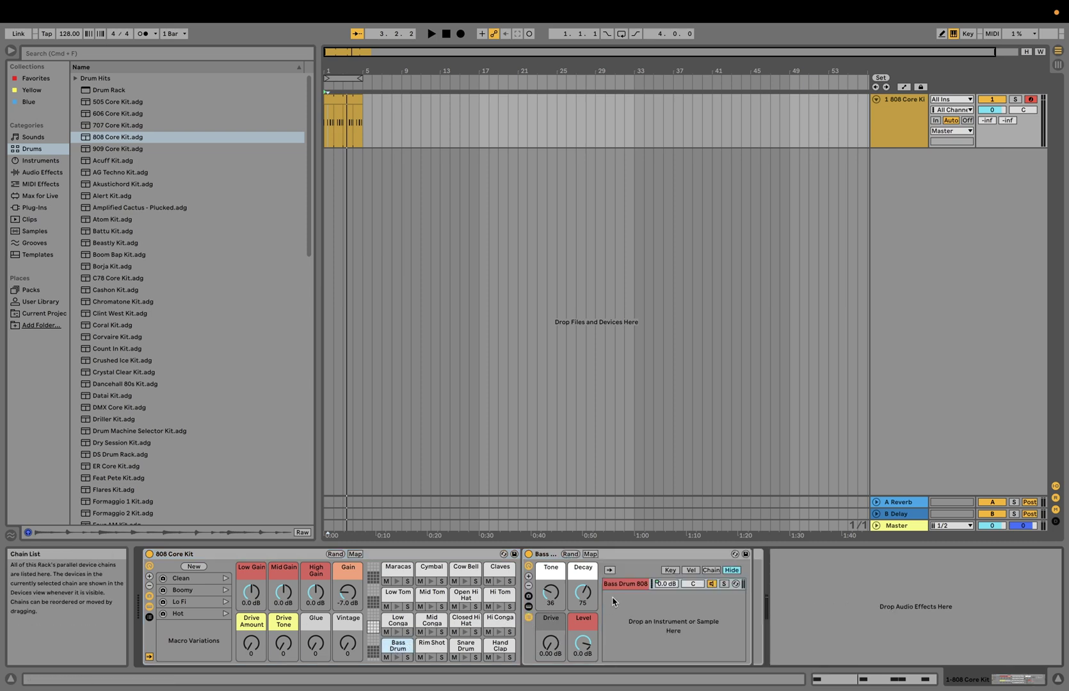
click(627, 584)
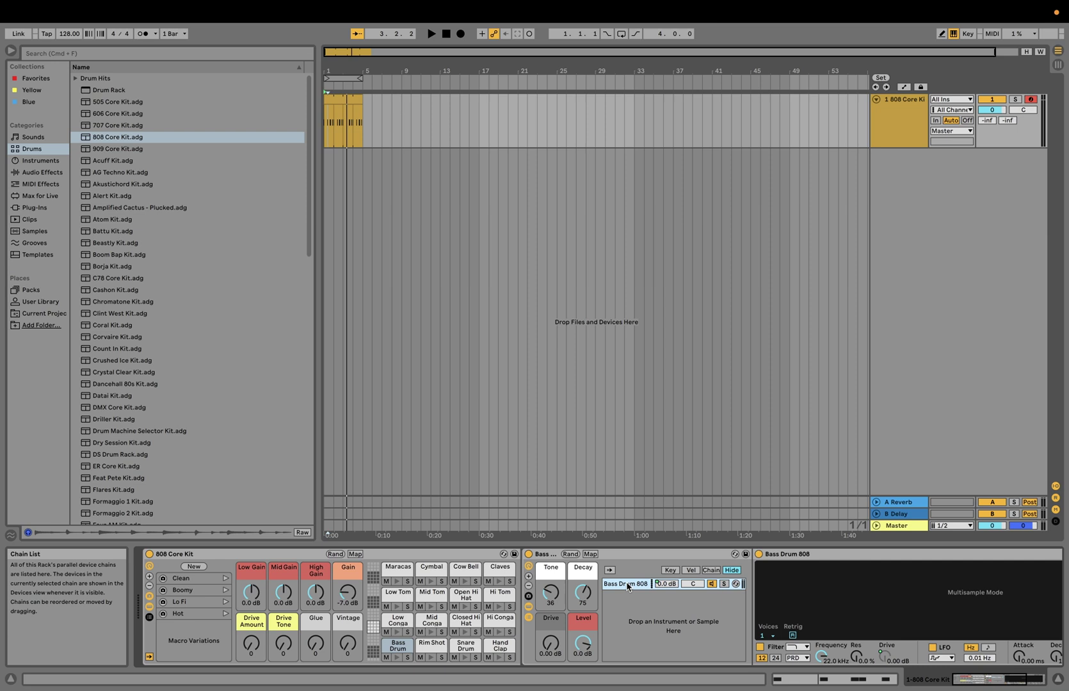
click(799, 592)
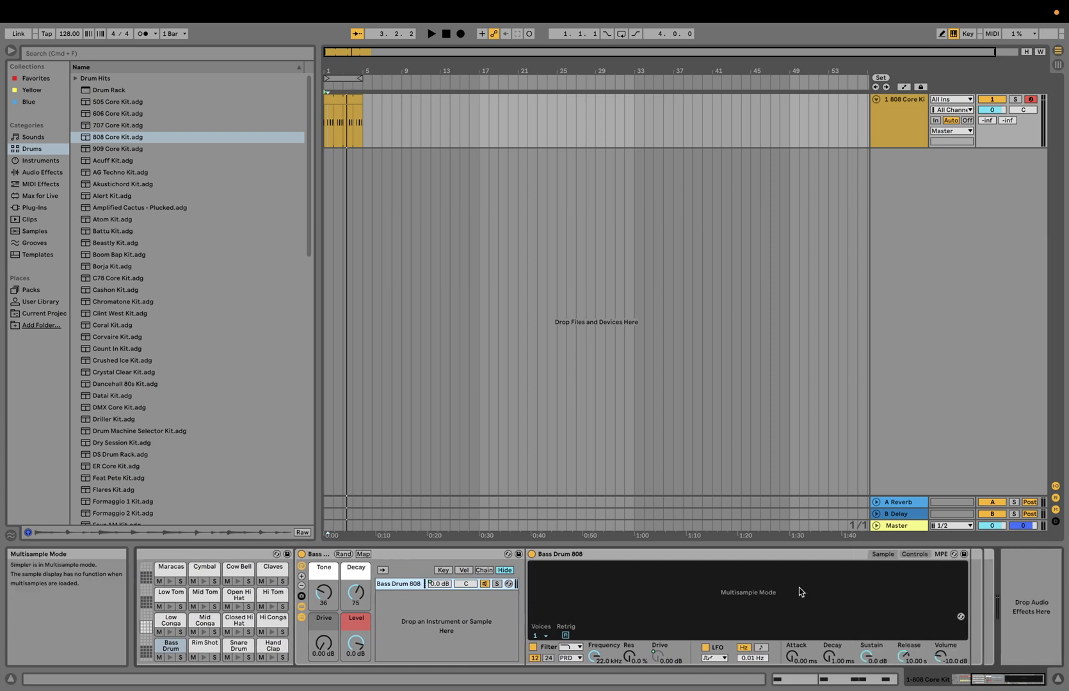
right_click(735, 557)
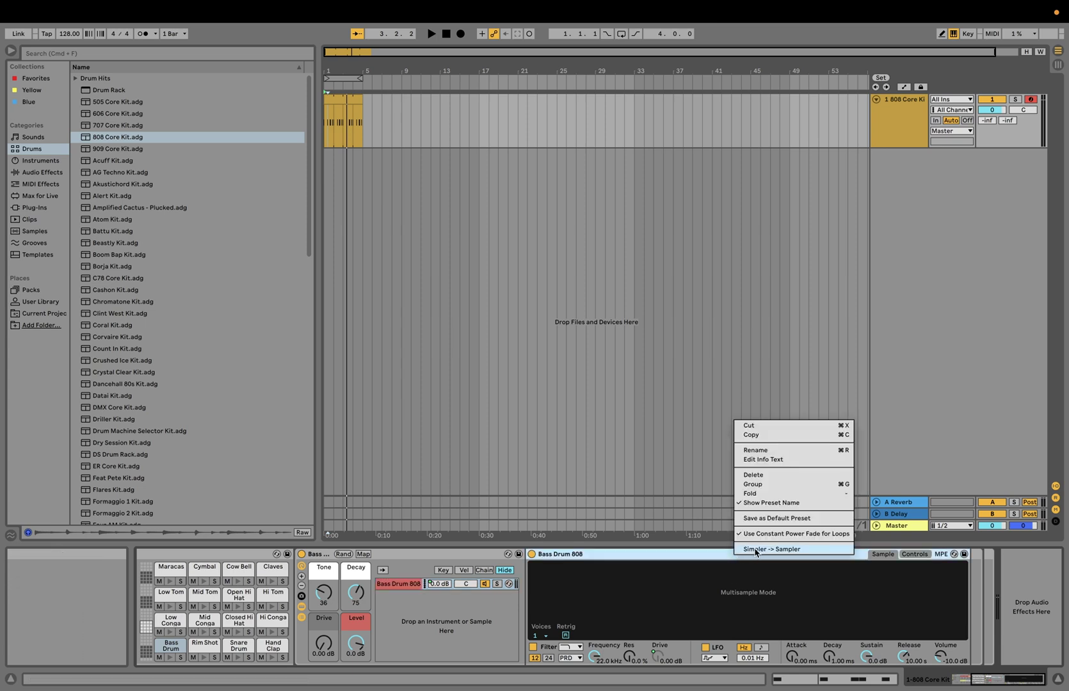
click(756, 550)
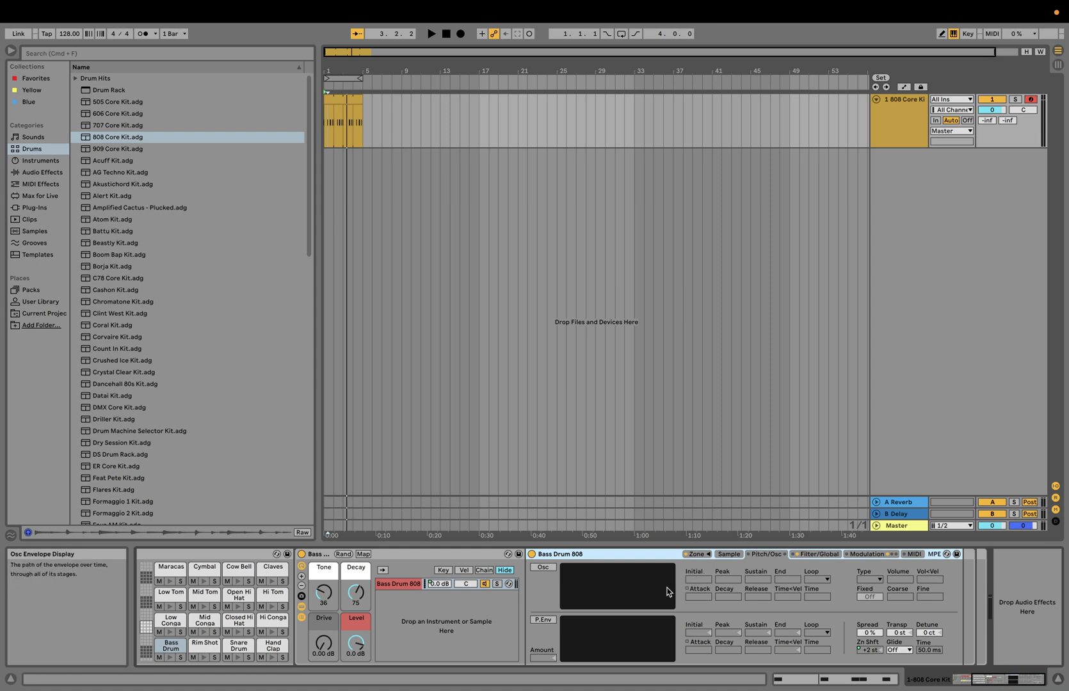
- Enable the Sampler's pitch envelope with amount +18 st, decay 327 ms and sustain -1.7%, and delay its peak slightly while the pattern plays
click(543, 620)
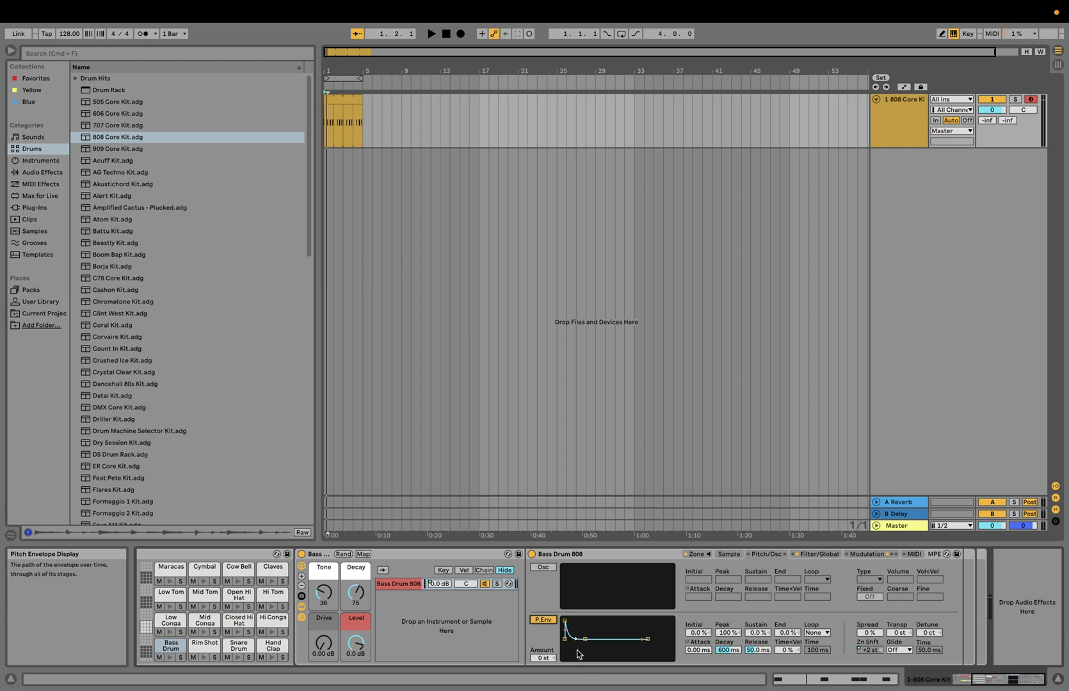
drag(543, 659, 549, 660)
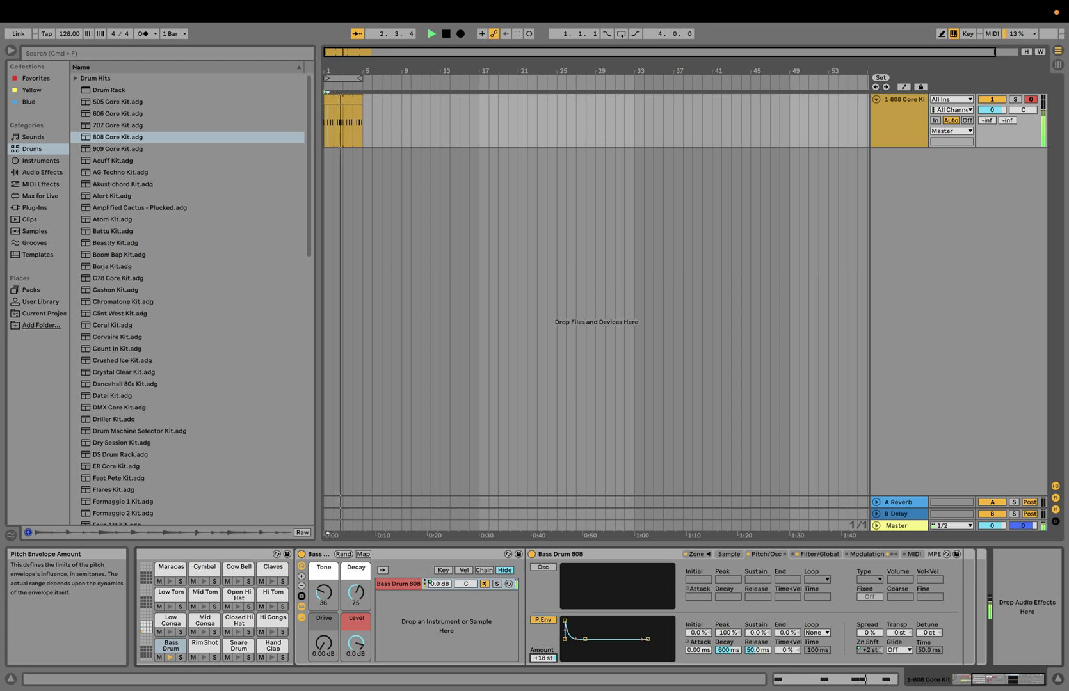
key(space)
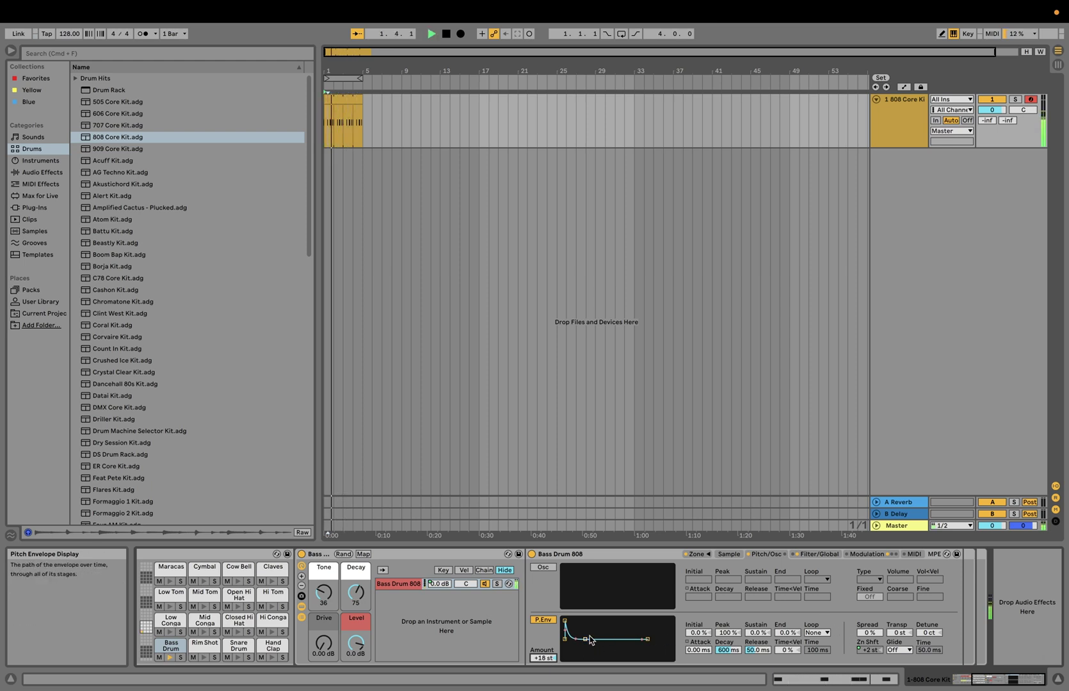
drag(585, 639, 581, 640)
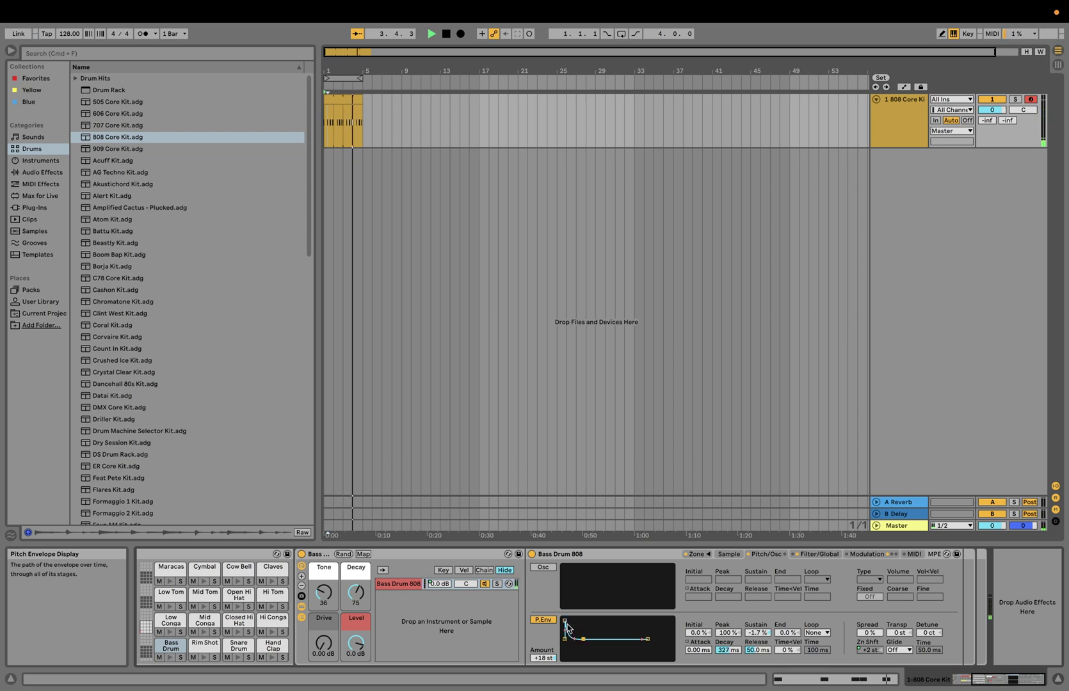
drag(565, 620, 570, 621)
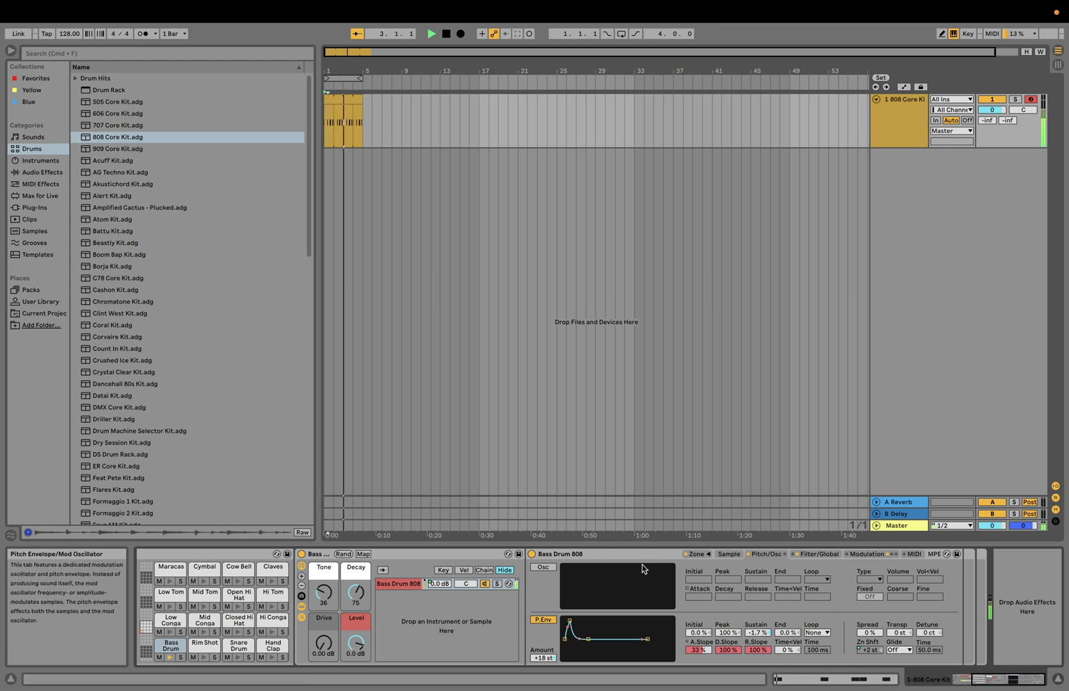
- Enable the modulation oscillator, set its volume to -0.3 dB and coarse tuning to 0.25, and lengthen its envelope decay to 40.8 s
click(547, 569)
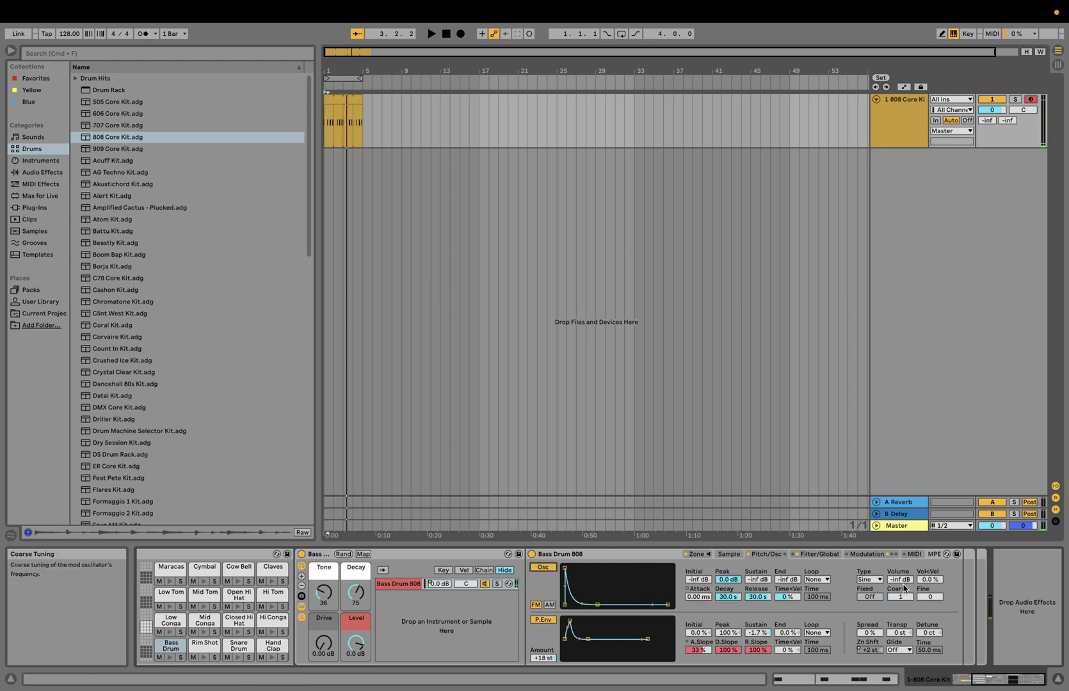
drag(900, 579, 899, 566)
key(space)
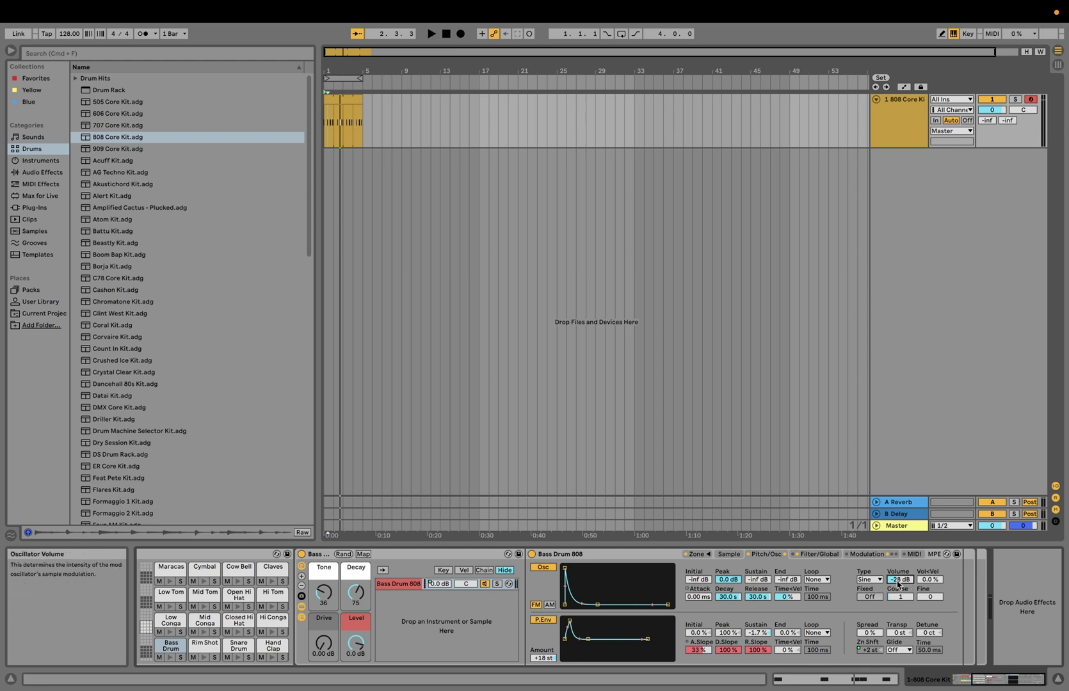
key(space)
mouse_move(898, 585)
mouse_down()
mouse_move(898, 557)
mouse_move(899, 602)
mouse_up()
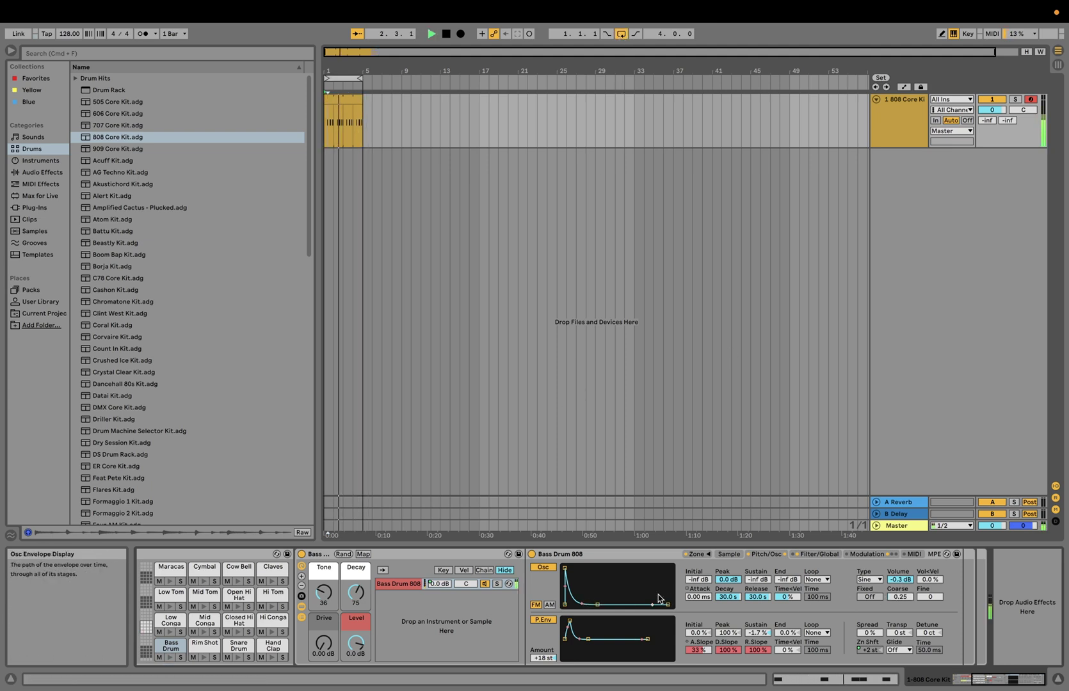
mouse_move(598, 604)
mouse_down()
mouse_move(585, 605)
mouse_move(599, 605)
mouse_up()
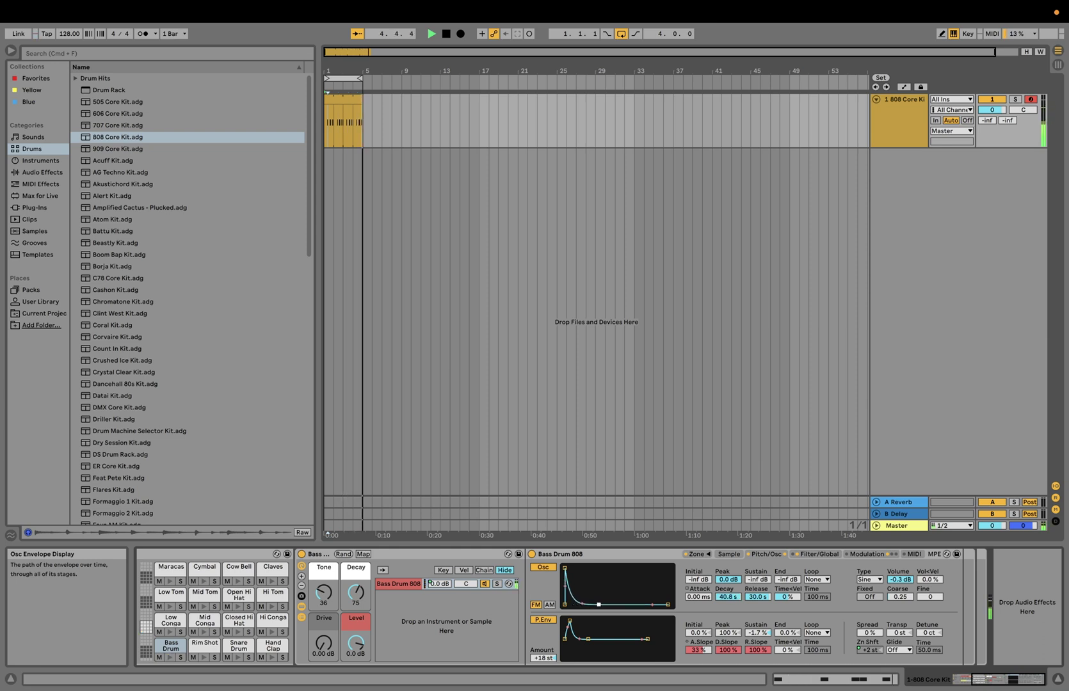
- Set the Sampler's low-pass filter to 188 Hz with 6.8% resonance, and its filter envelope to amount 72 with a 481 ms decay
click(820, 554)
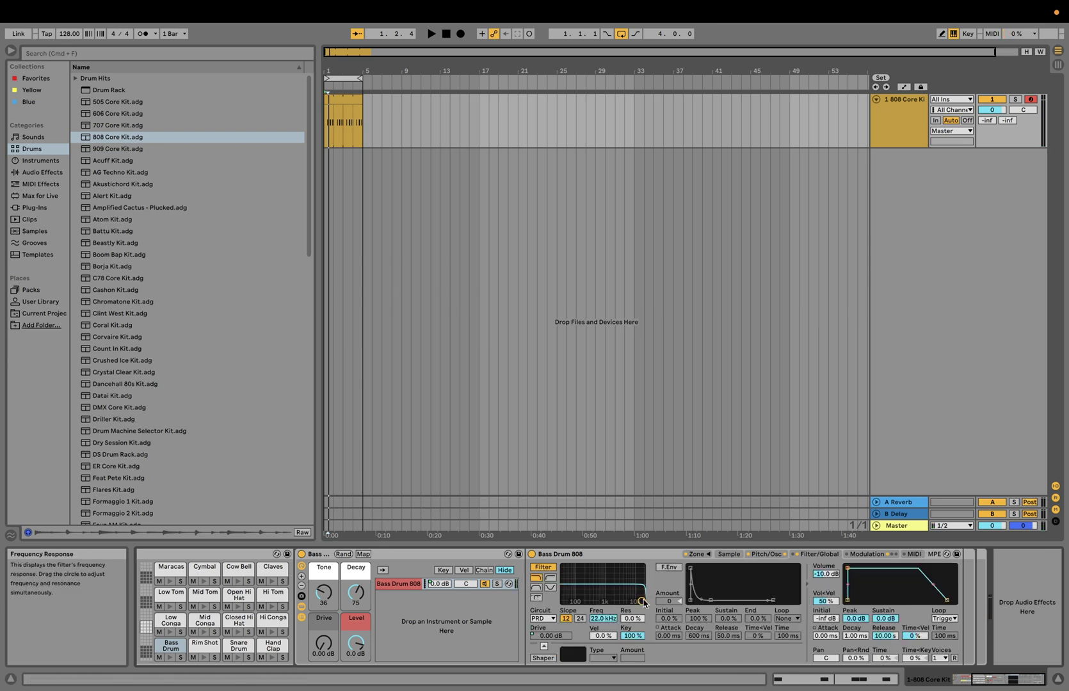
key(space)
drag(641, 601, 590, 599)
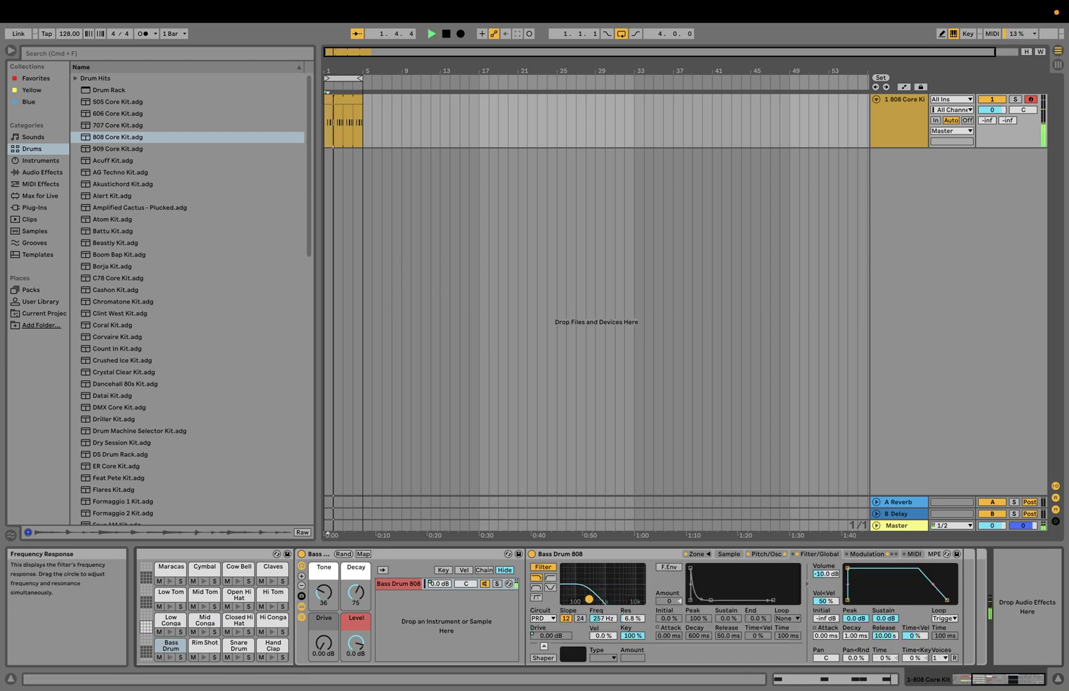
drag(668, 601, 669, 593)
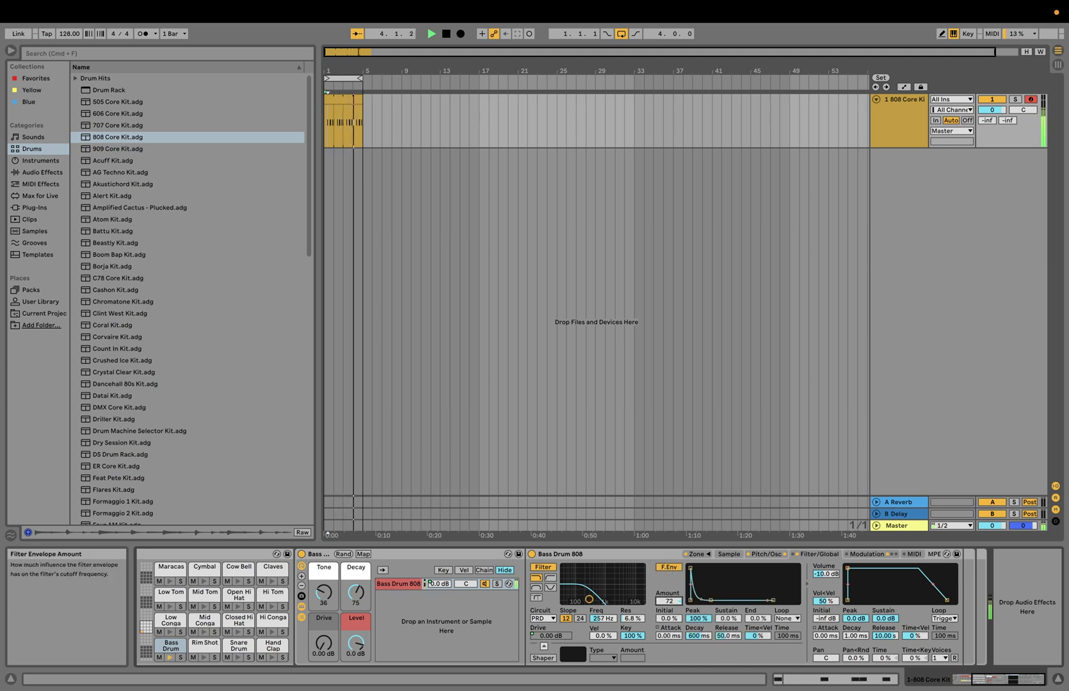
drag(589, 600, 585, 600)
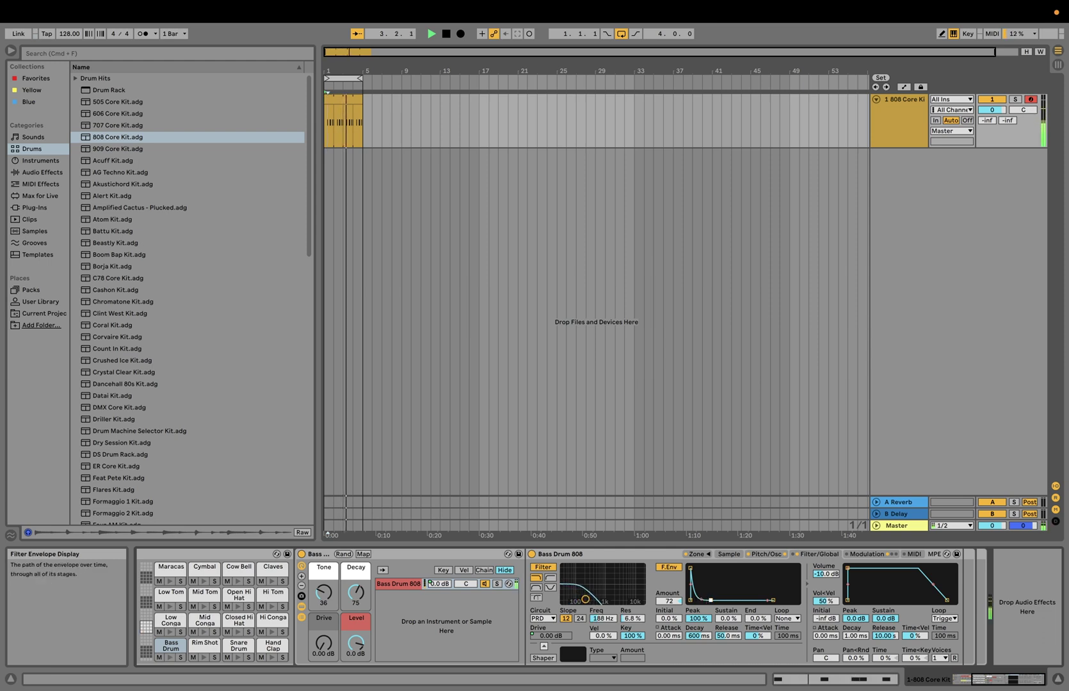
drag(710, 600, 702, 601)
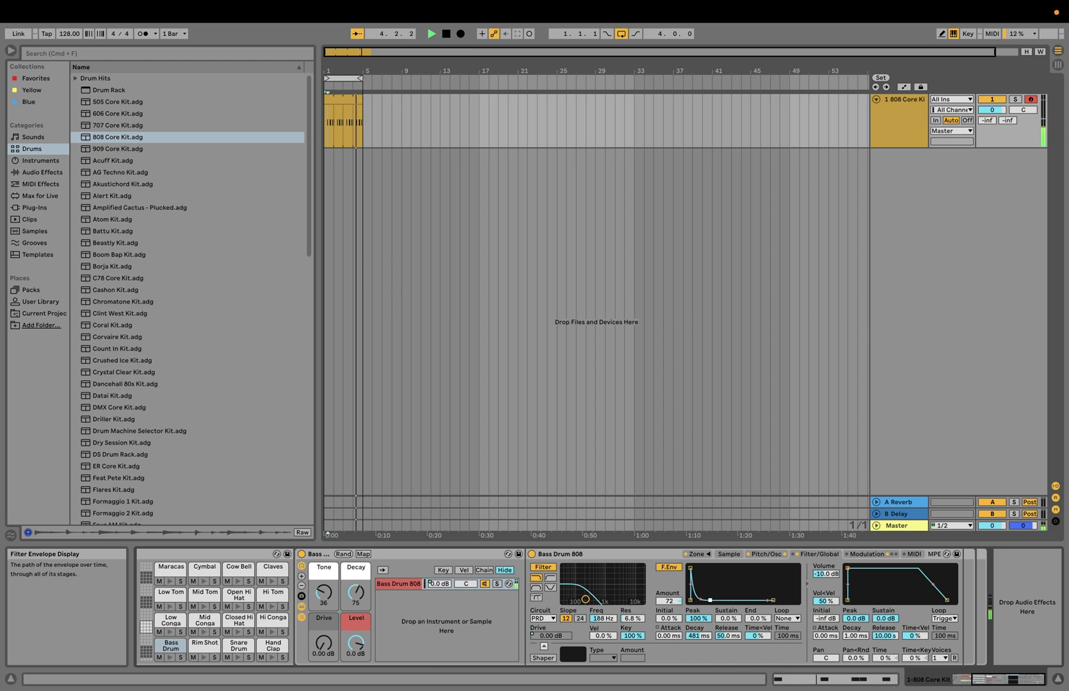
- Shorten the modulation oscillator's decay to 3.32 s, and shape the volume envelope with an 8.71 s decay, -inf dB sustain and 125 ms release
click(767, 554)
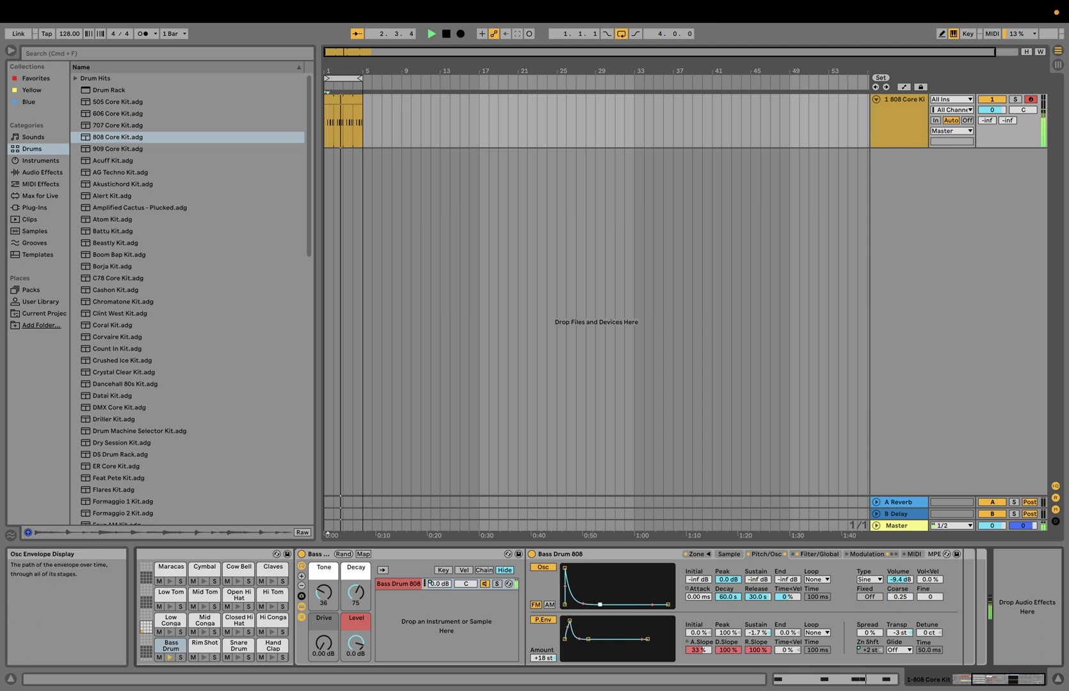
drag(600, 605, 596, 606)
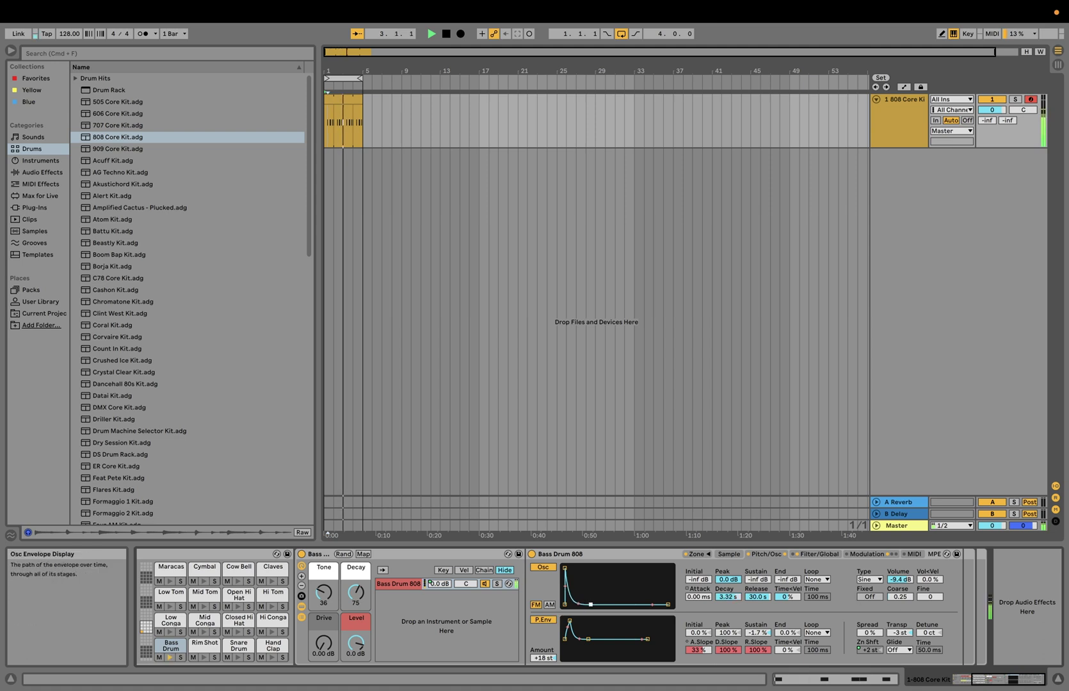
click(820, 555)
drag(855, 572, 880, 574)
drag(947, 591, 877, 600)
key(Delete)
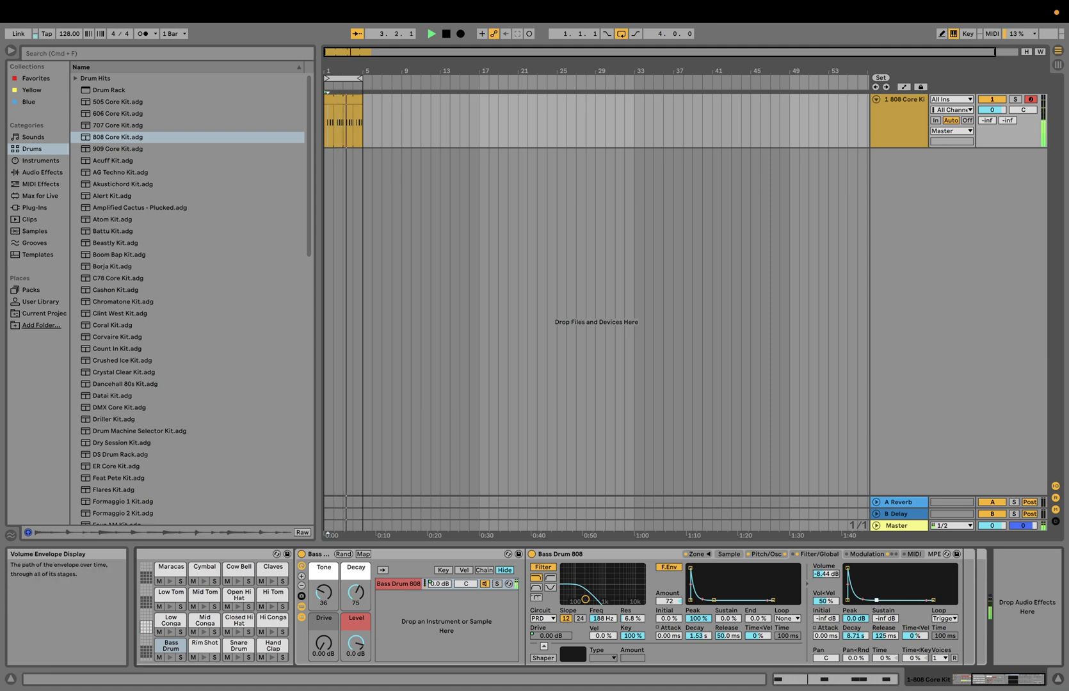
- With the loop playing, set the modulation oscillator's volume to -27 dB, its decay to 27.7 s and the global transpose to -2 st
key(space)
scroll(446, 648, left, 5)
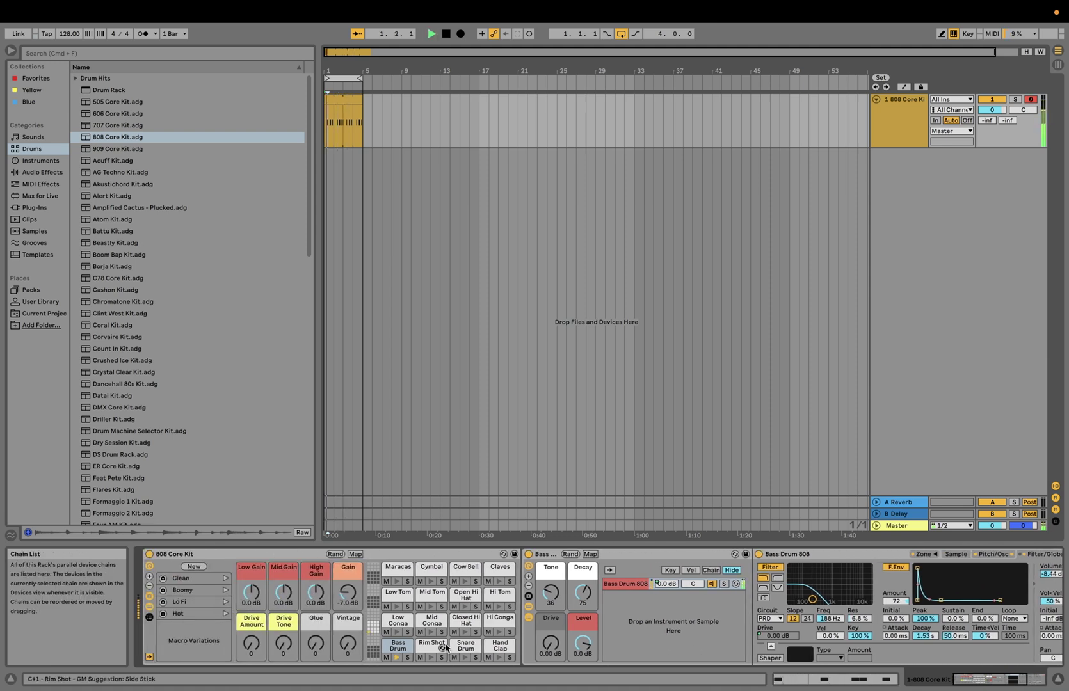
key(space)
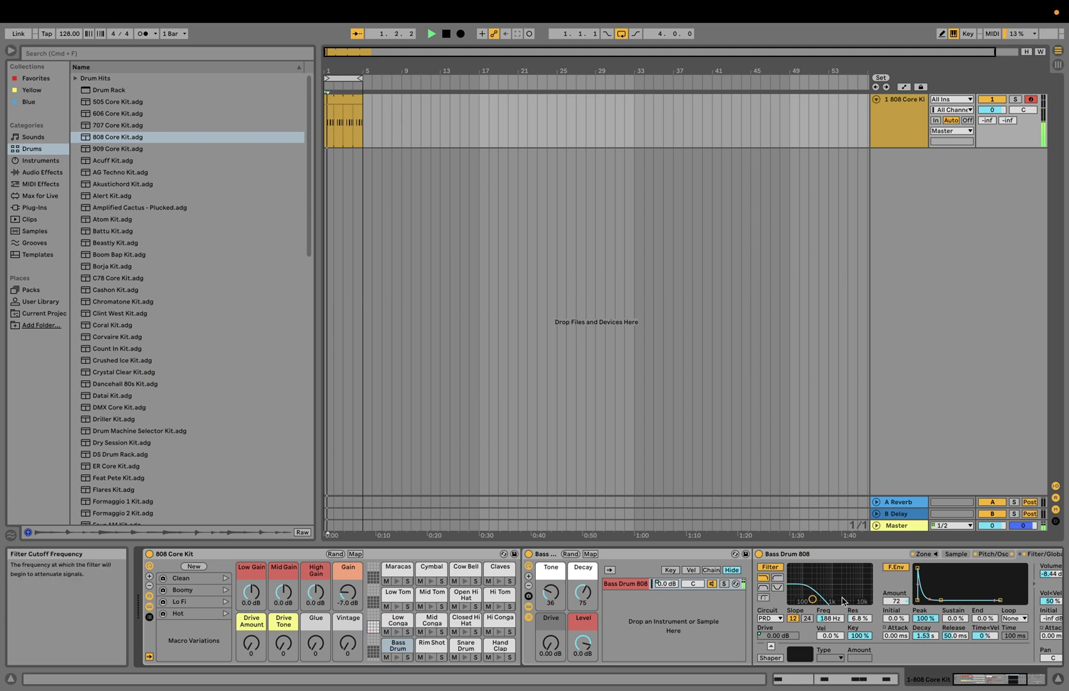
scroll(754, 613, right, 5)
click(864, 556)
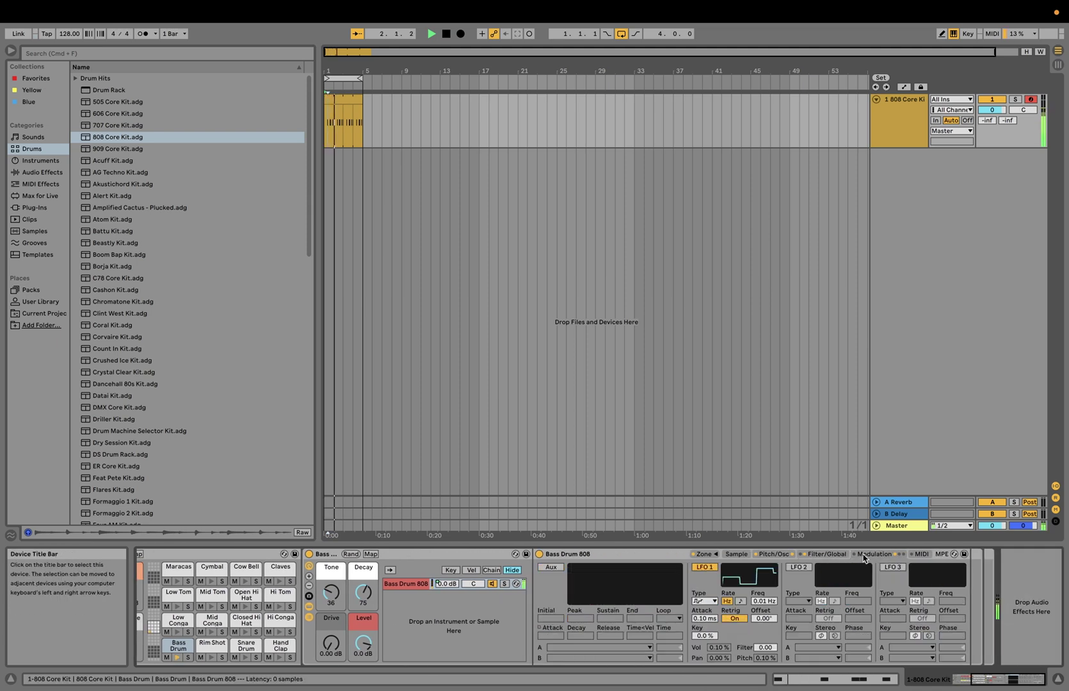
click(815, 558)
click(774, 555)
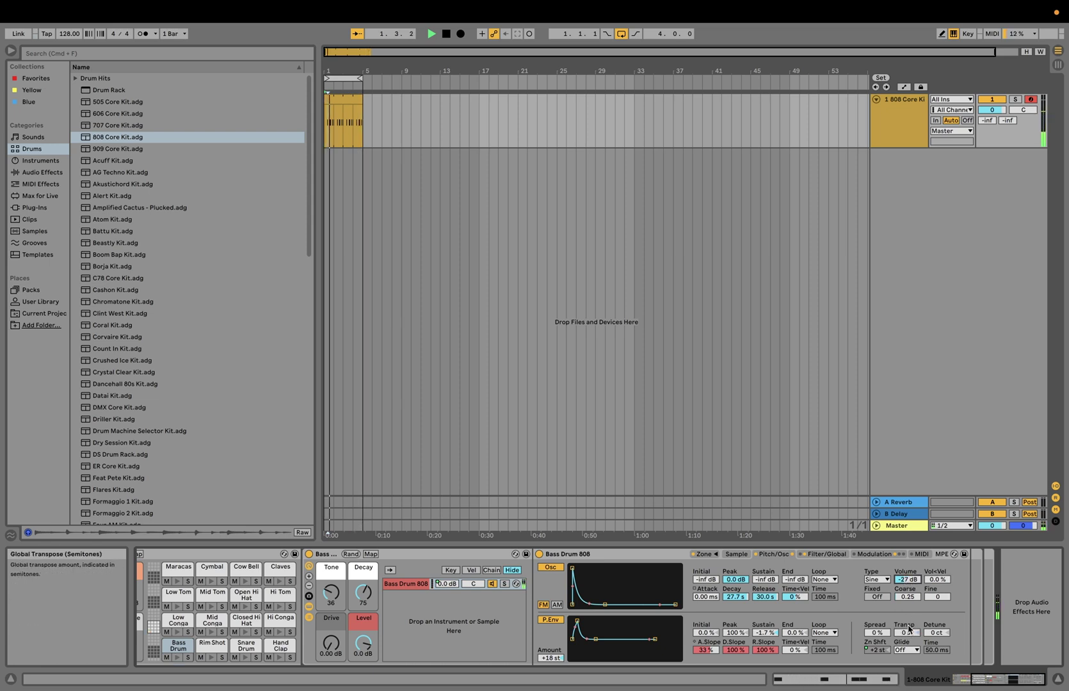
drag(906, 631, 908, 636)
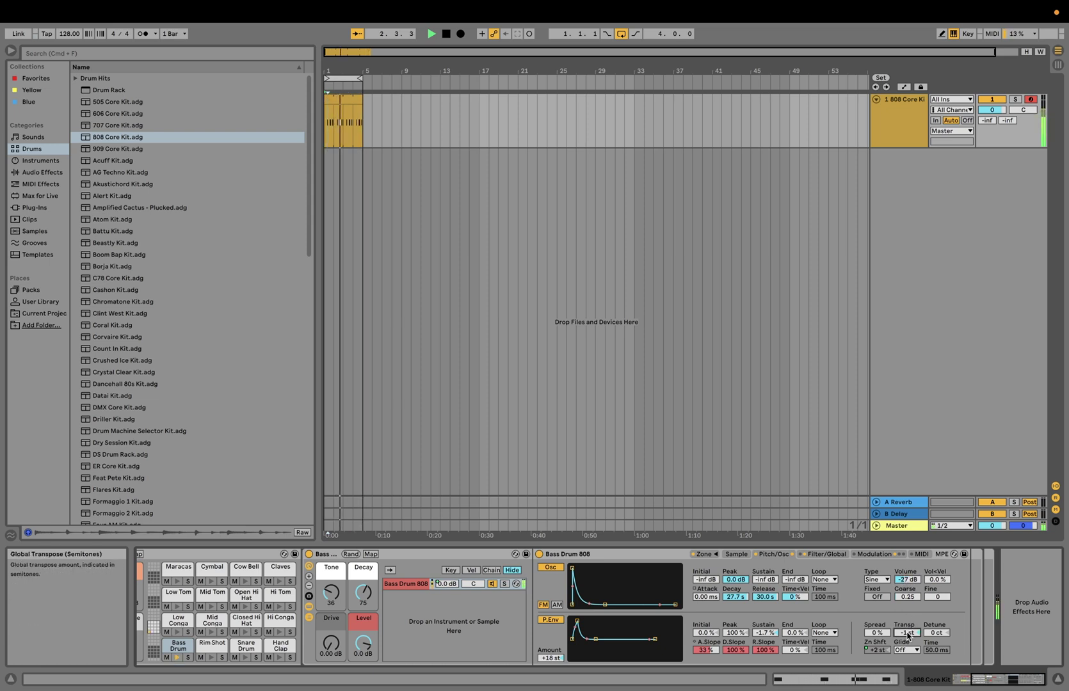
key(Down)
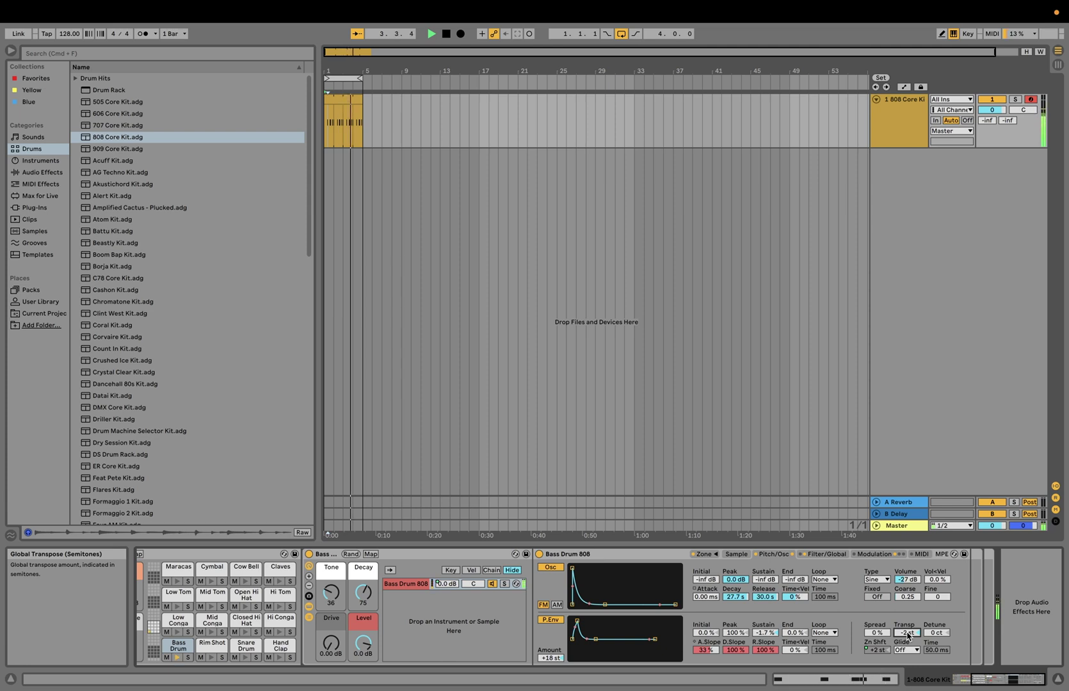
key(space)
- Select the kit's Rim Shot pad, reopen the drum clip and draw a 1/16 Rim Shot note at 1.2.1
scroll(594, 638, left, 2)
scroll(593, 638, left, 3)
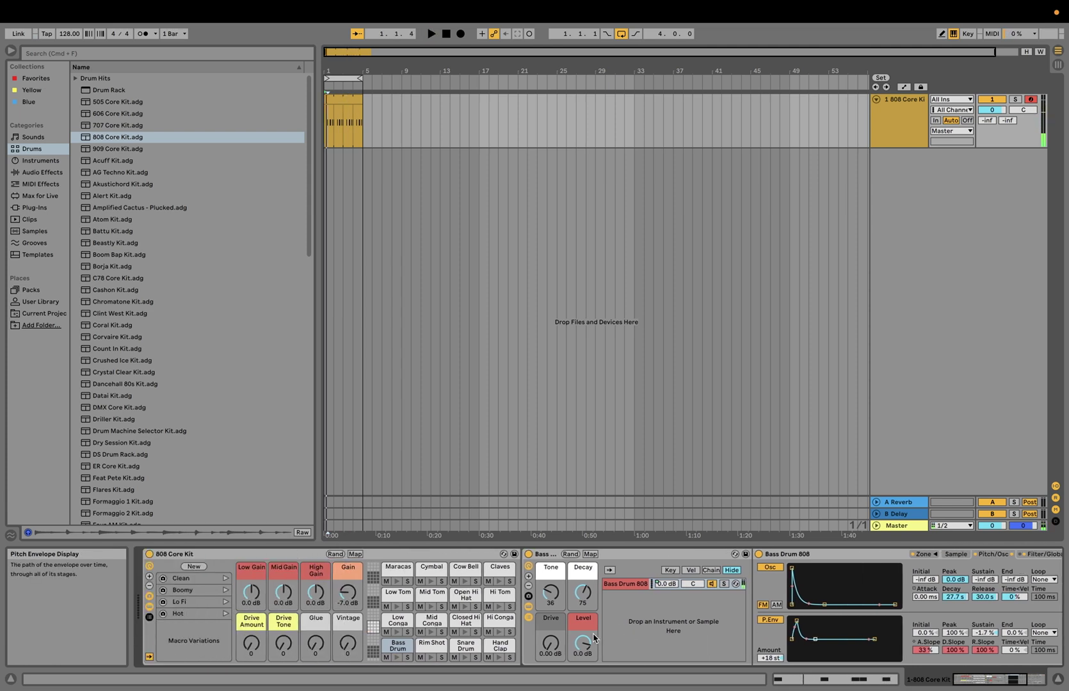
click(429, 646)
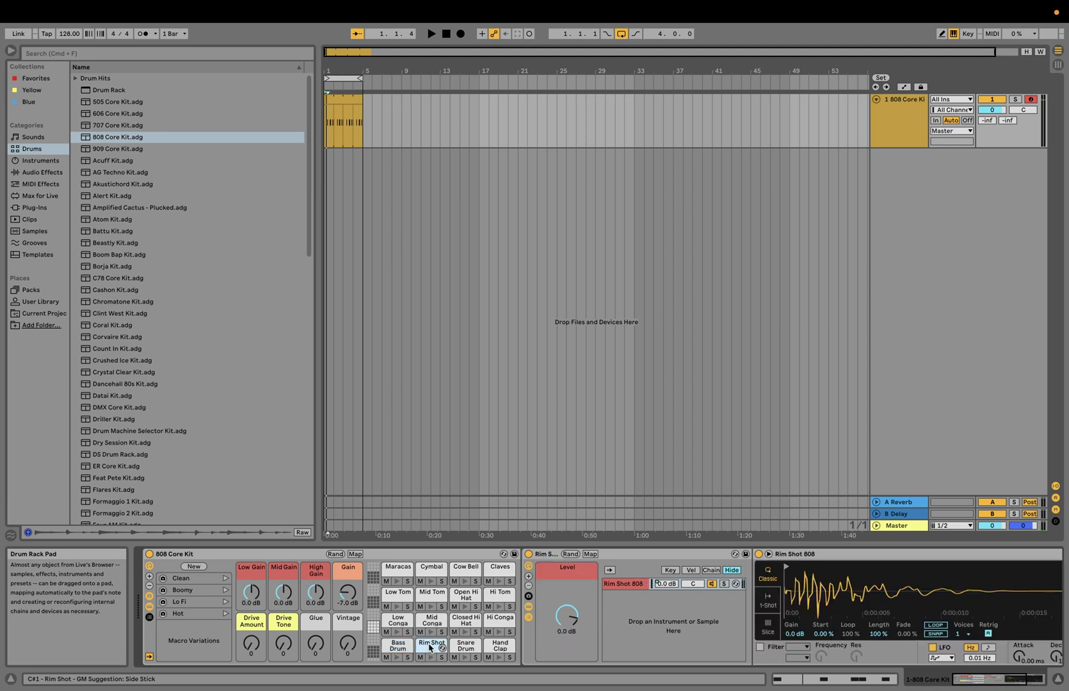
double_click(336, 100)
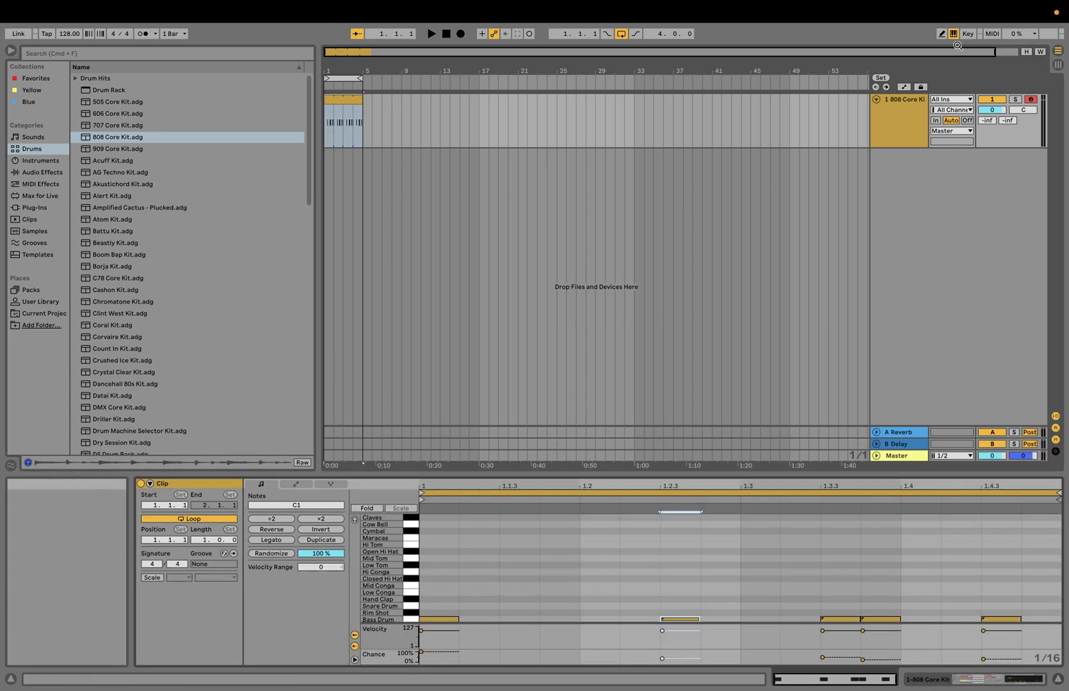
click(941, 33)
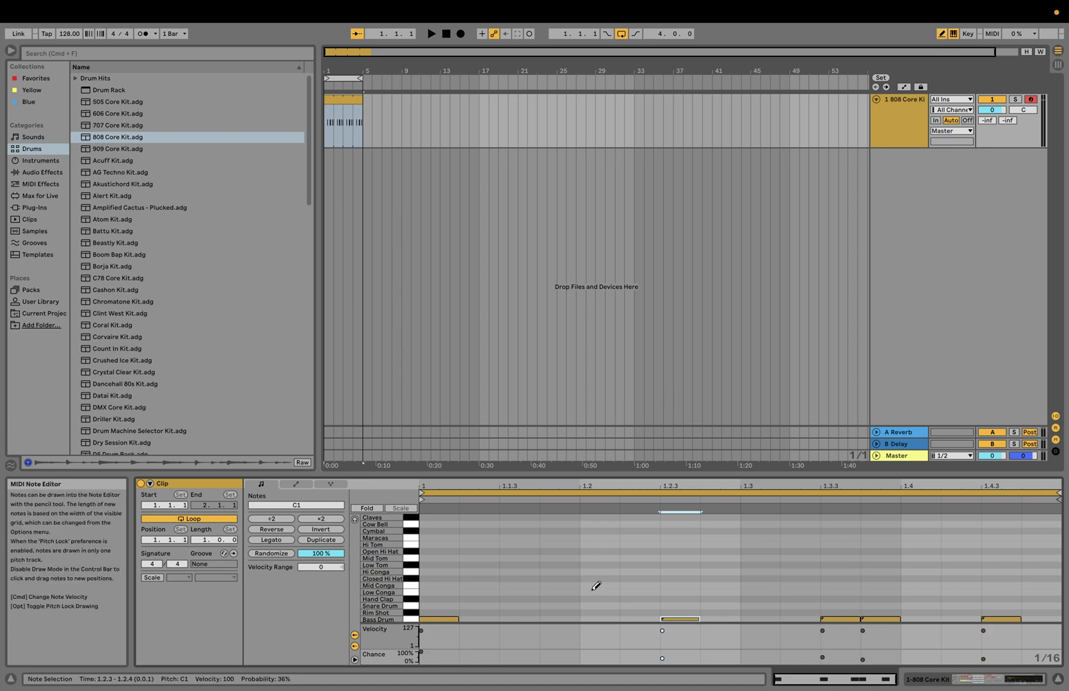
click(595, 613)
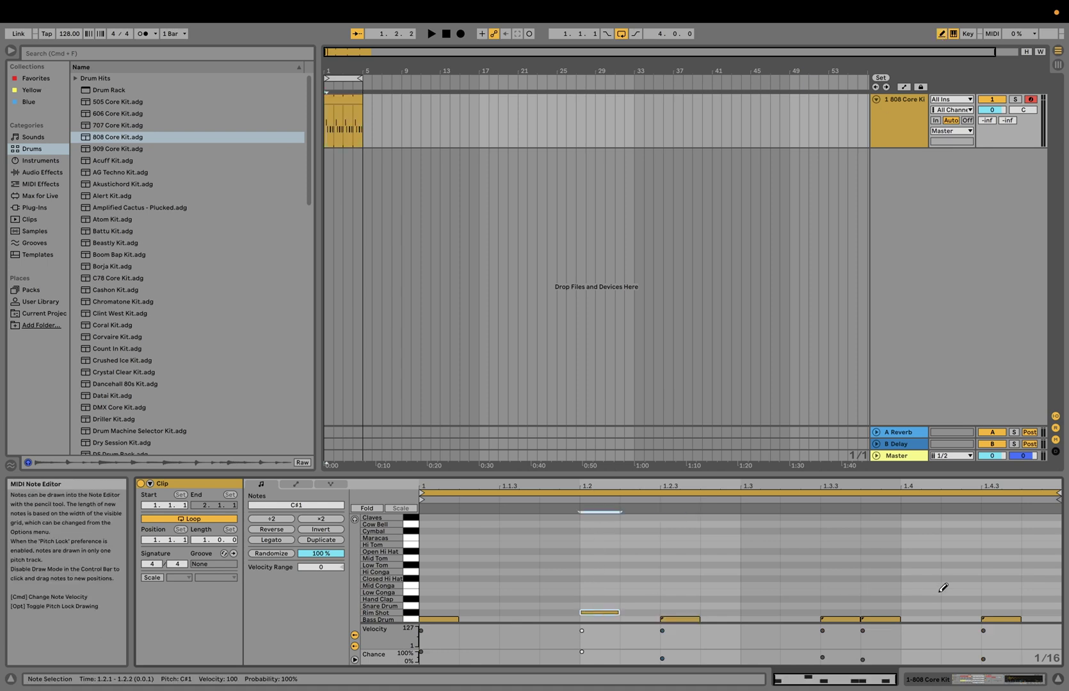
- Draw a 1/16 Rim Shot note at 1.4.1 and play the loop
click(920, 613)
key(space)
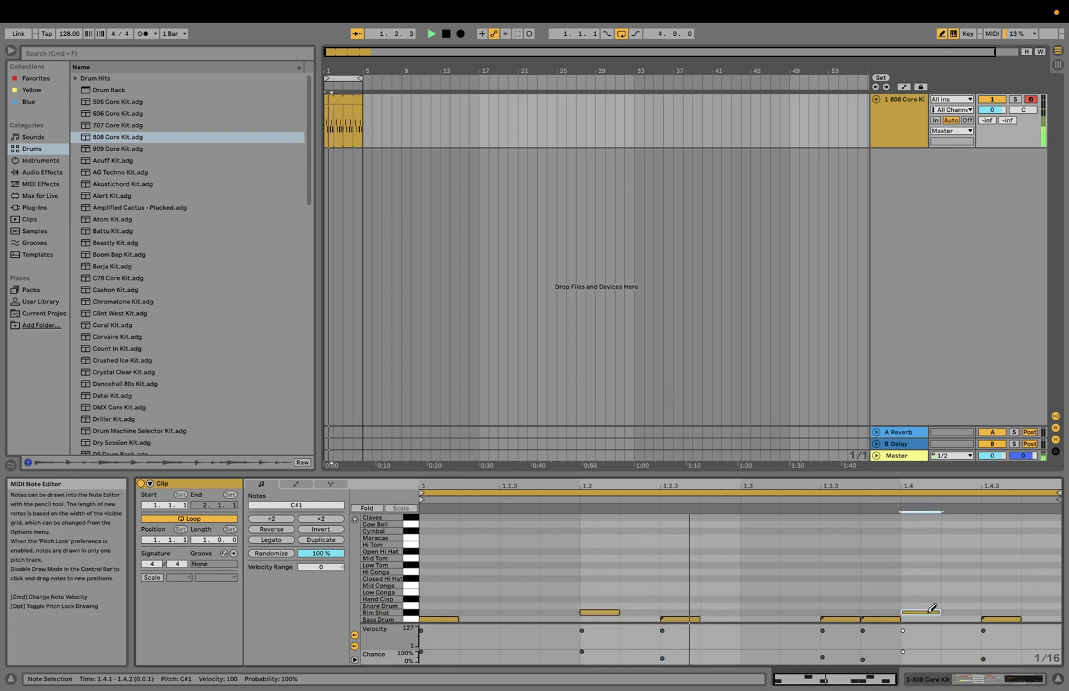
- Return to the drum kit's devices and convert the Rim Shot's Simpler into a Sampler
click(979, 680)
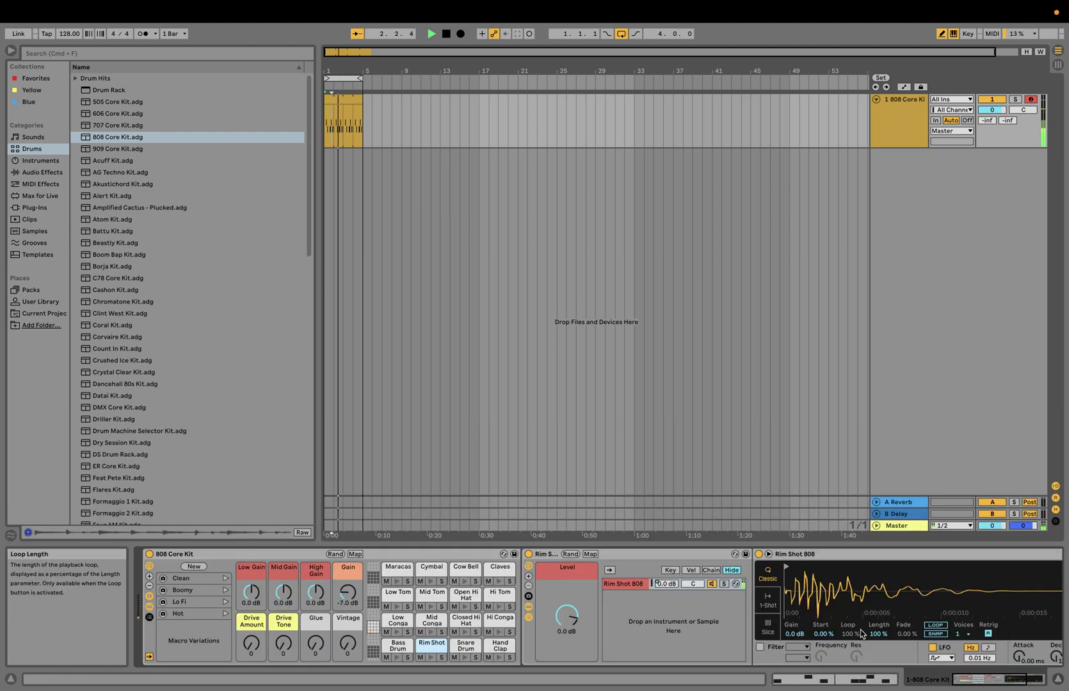
scroll(825, 623, right, 3)
key(space)
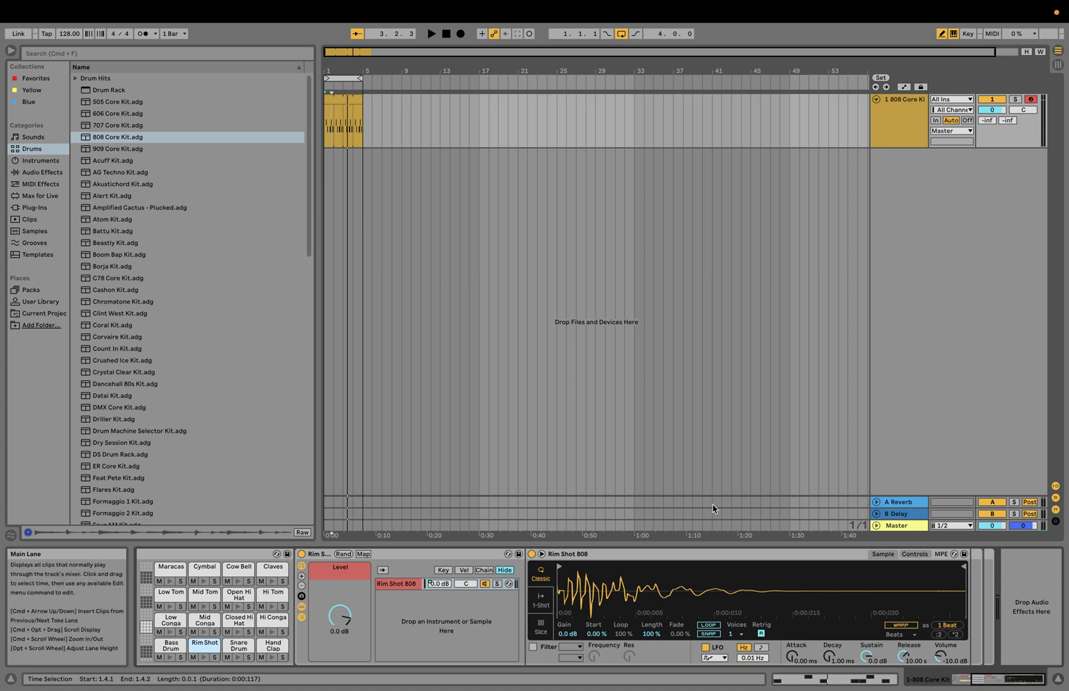
right_click(792, 550)
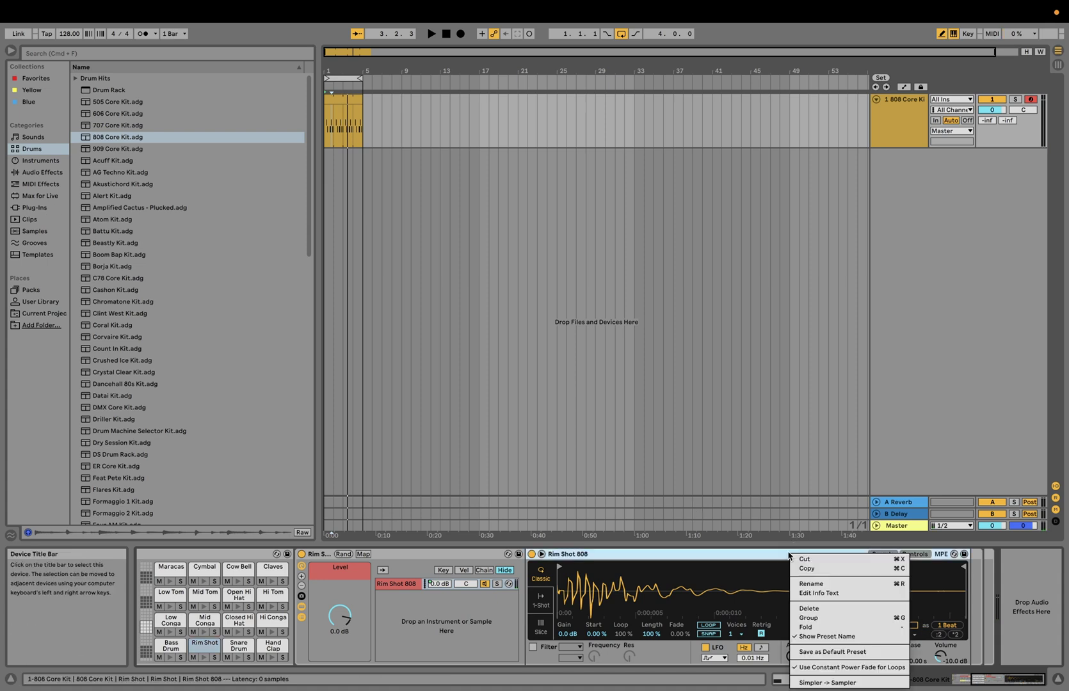
click(810, 685)
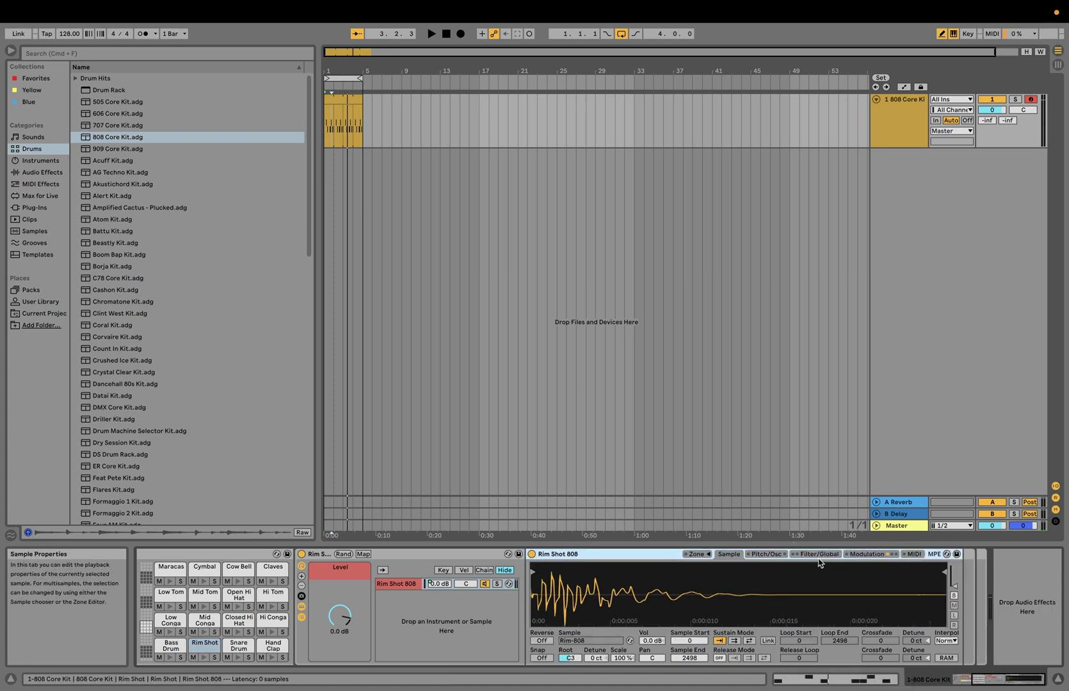
- With the loop playing, set the Rim Shot Sampler's volume to 1.12 dB and its volume envelope to 18.1 ms decay and -55 dB sustain
click(866, 556)
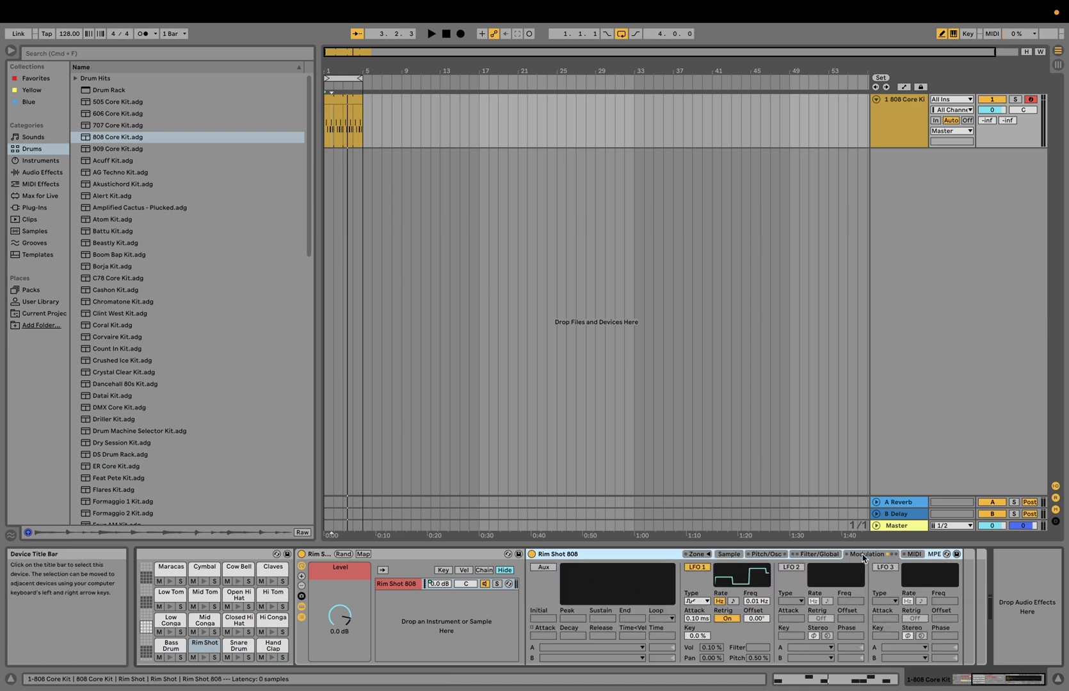
click(826, 554)
key(space)
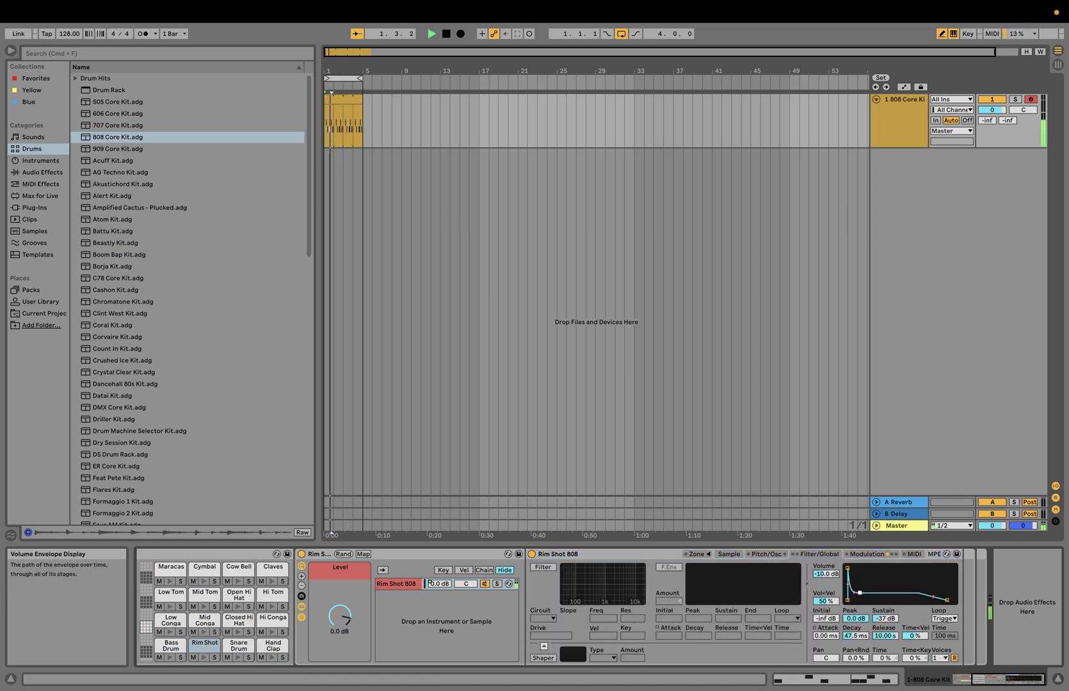
drag(860, 594, 826, 550)
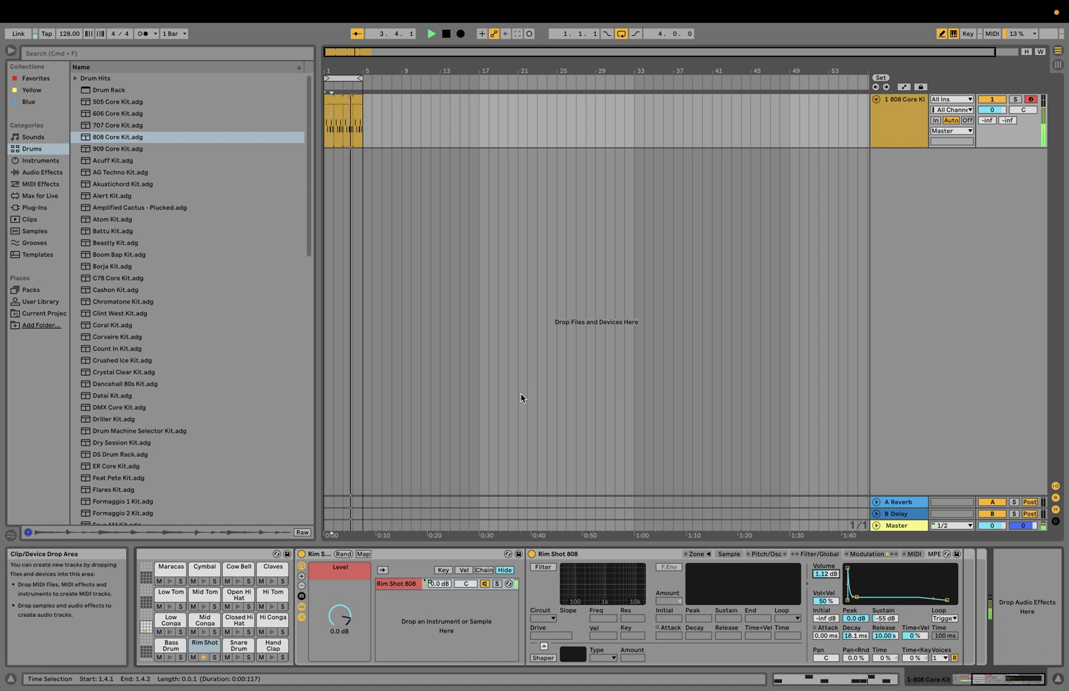
key(space)
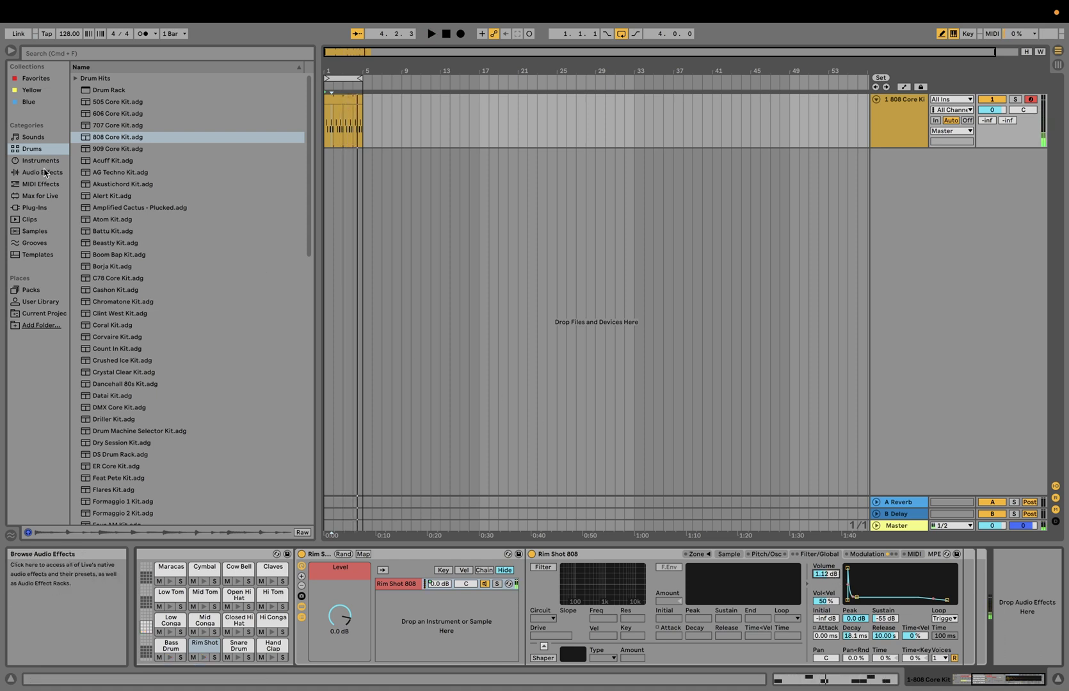
- Add a Delay audio effect from the Delay & Loop category after the Rim Shot Sampler
click(42, 173)
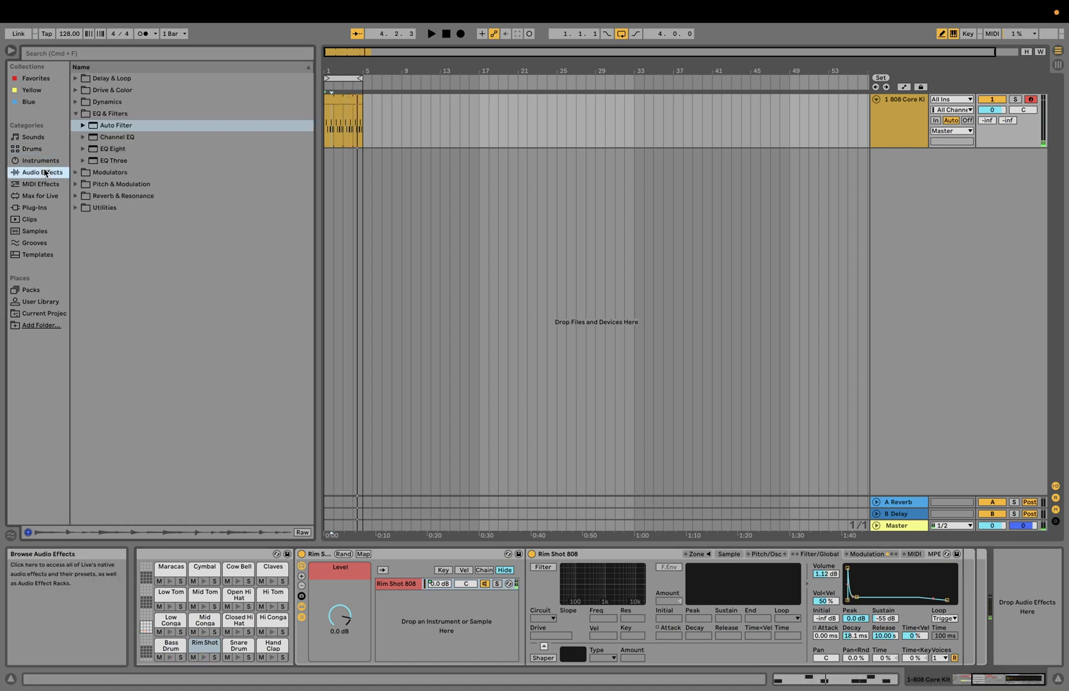
click(74, 78)
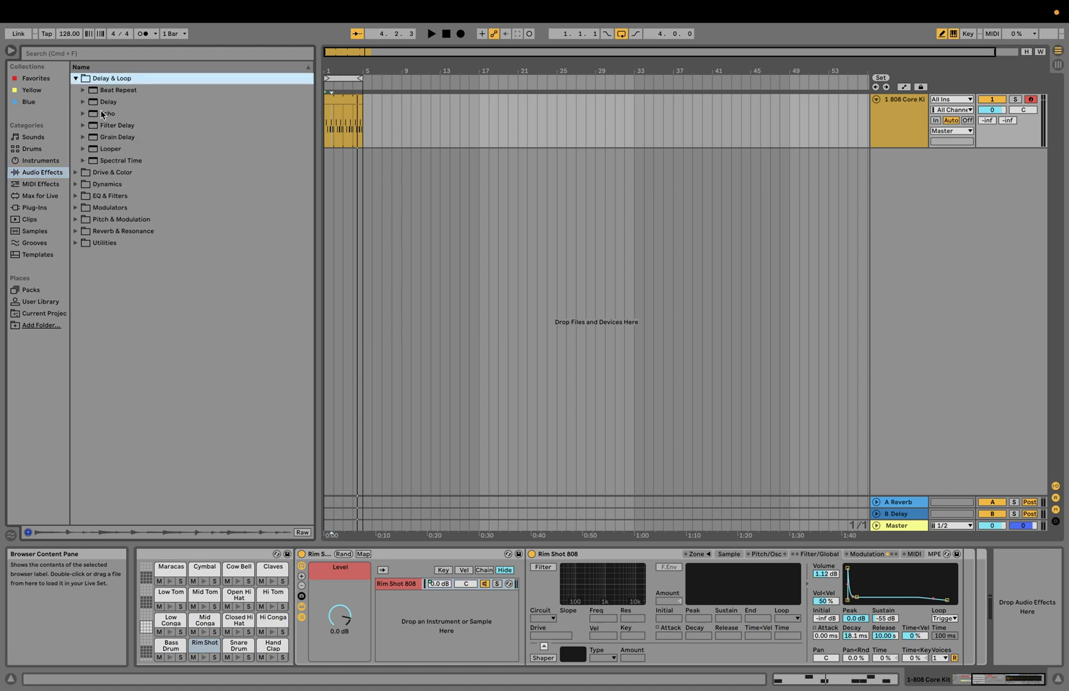
click(104, 104)
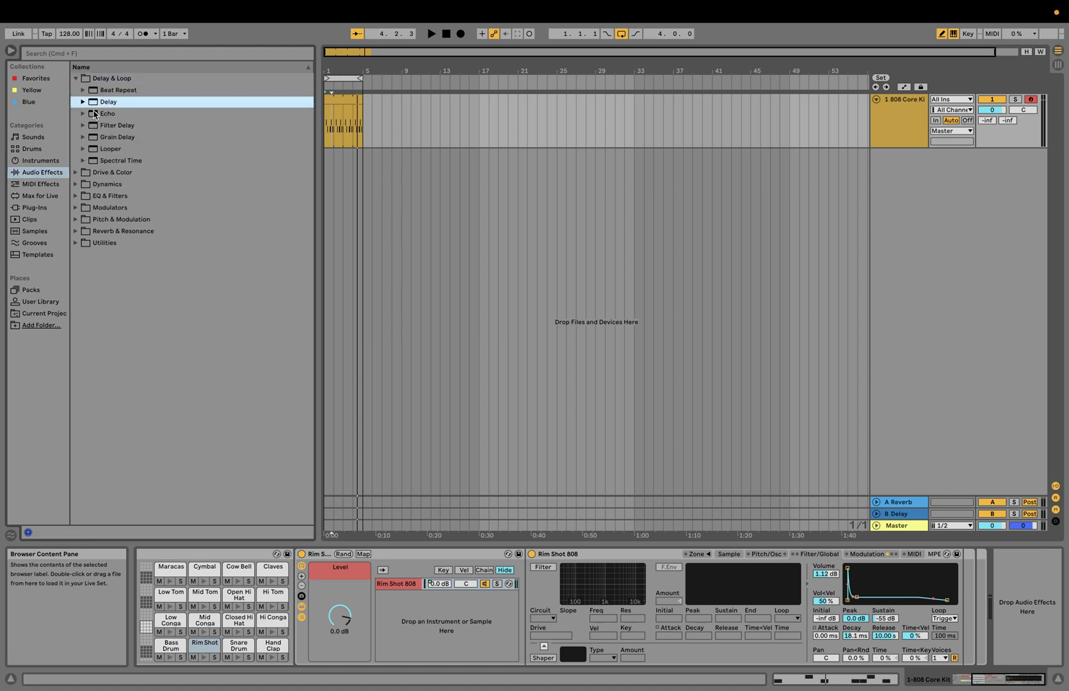
drag(154, 119, 956, 588)
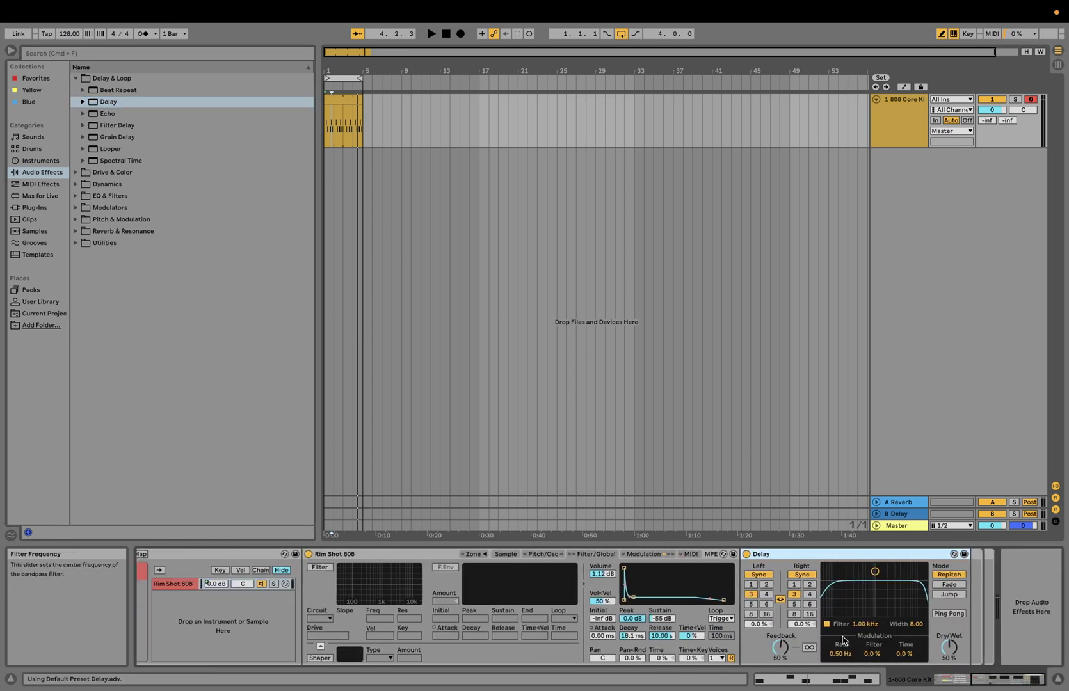
- Switch the Delay to unsynced time mode and set its feedback to 83% and dry/wet to 68% during playback
click(801, 575)
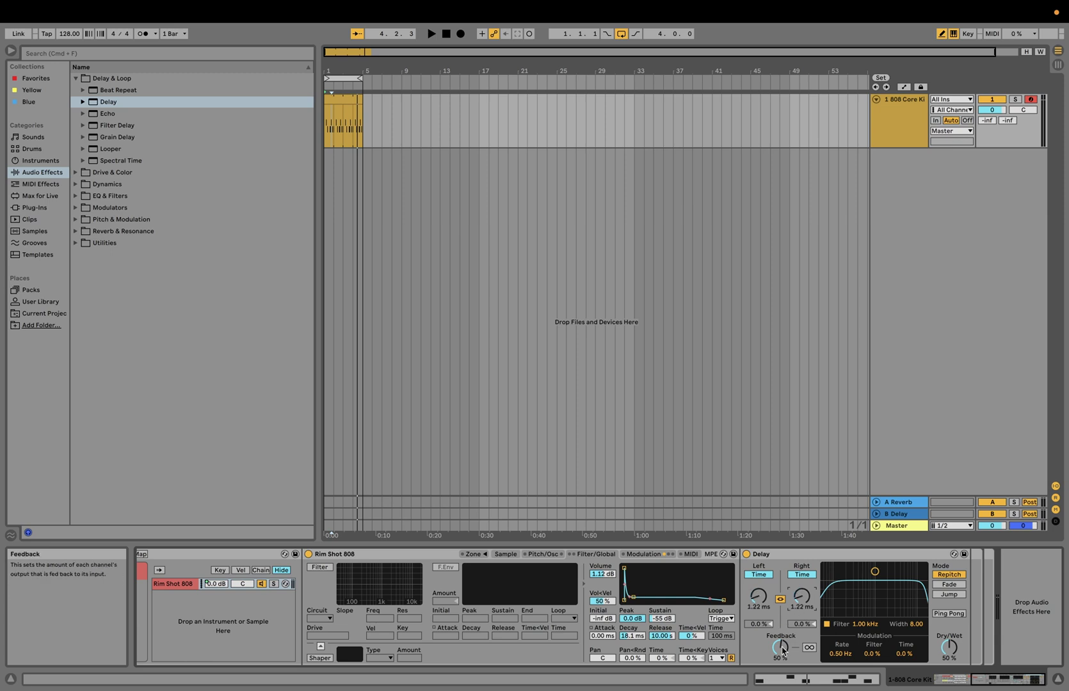
key(space)
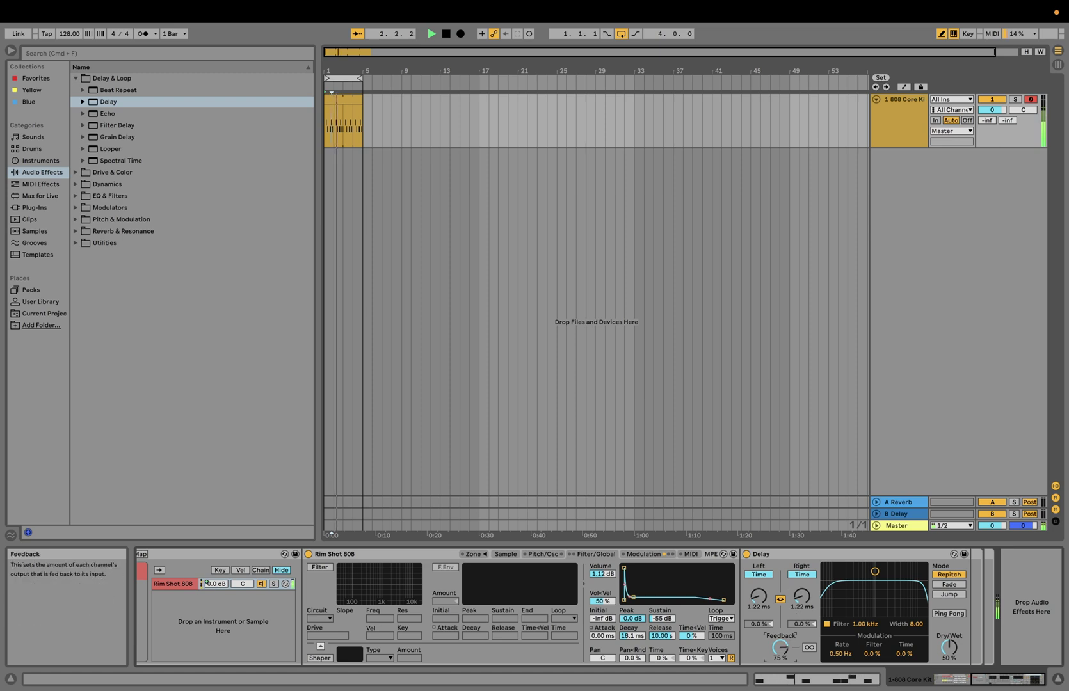
drag(780, 648, 780, 639)
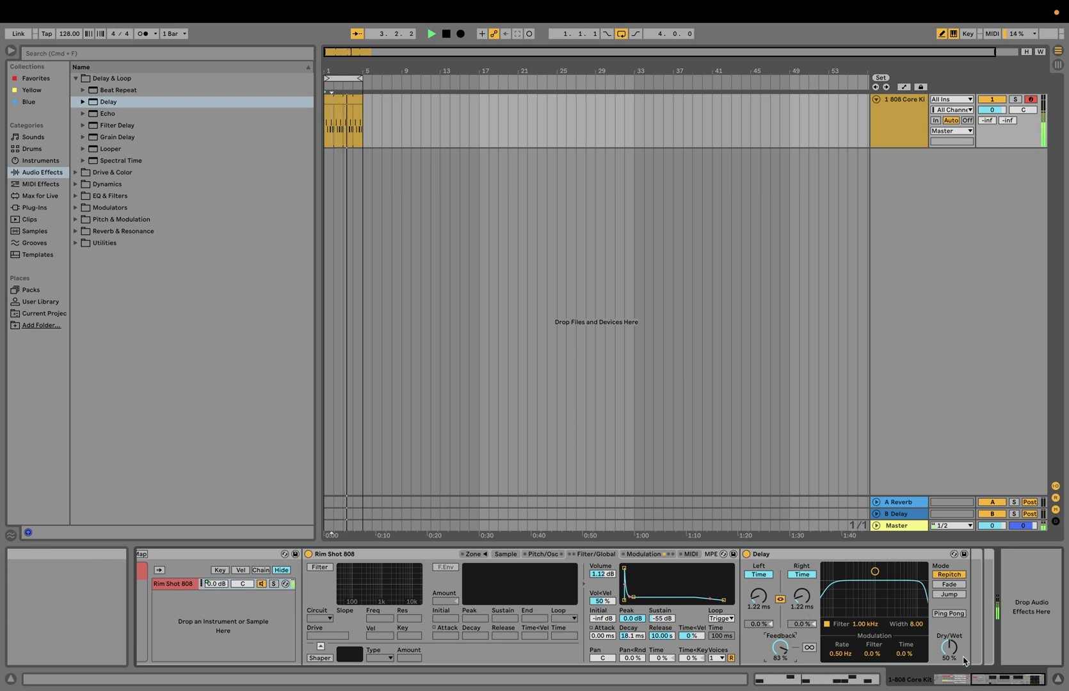
drag(950, 648, 949, 636)
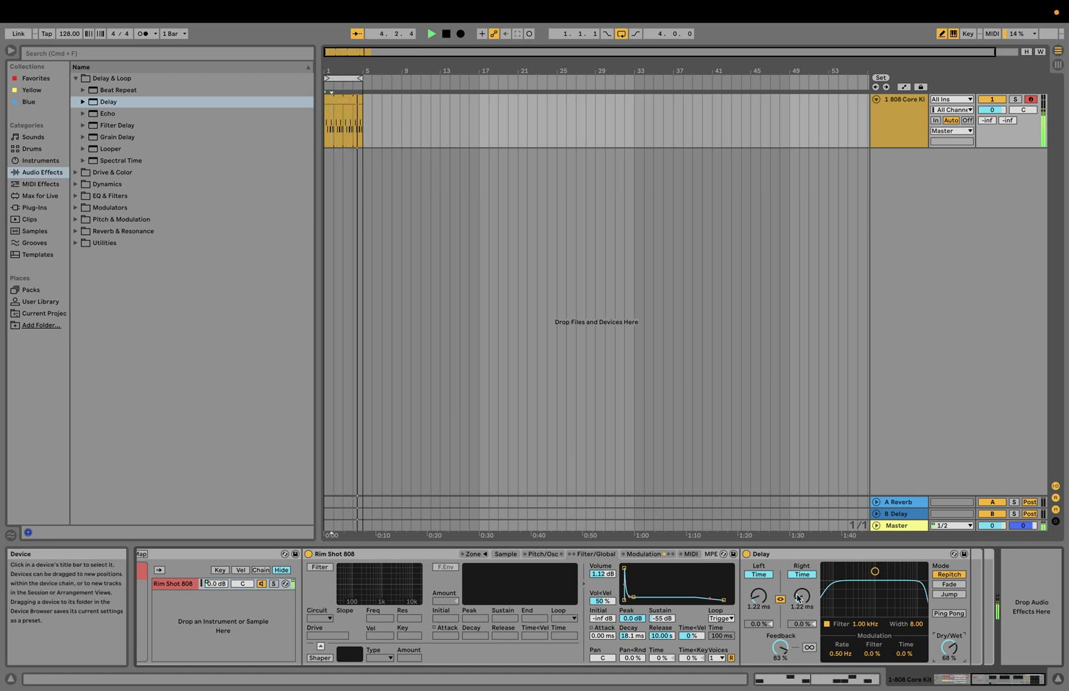
- Set the Delay's linked left and right times to 6.28 ms and its feedback to 90%
drag(801, 595, 802, 596)
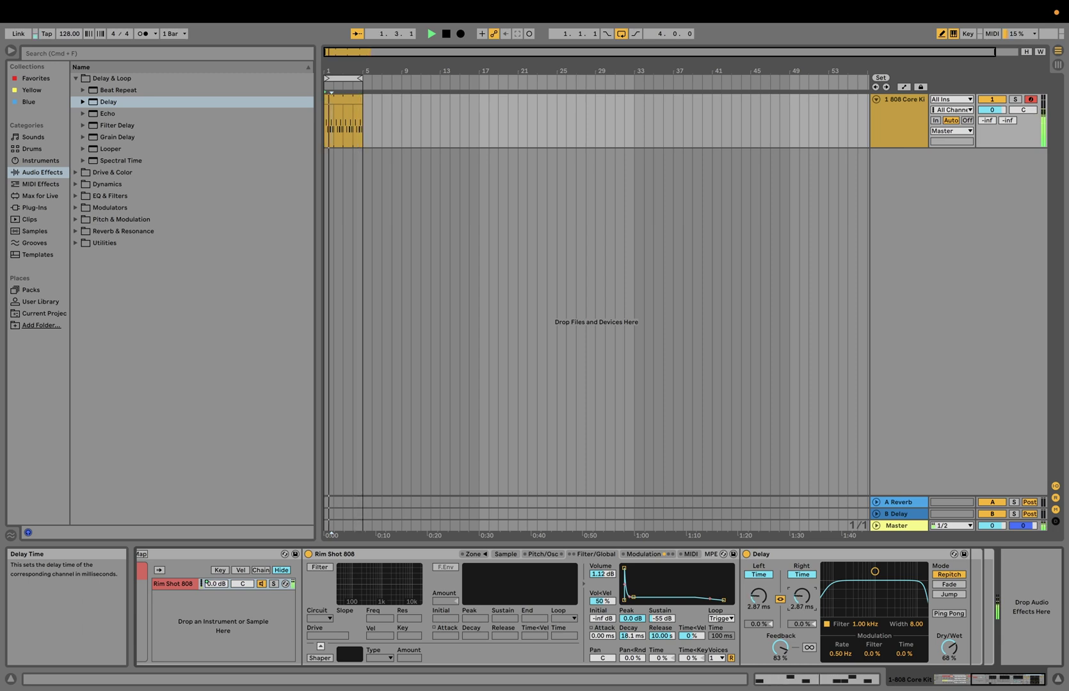
drag(779, 652, 779, 643)
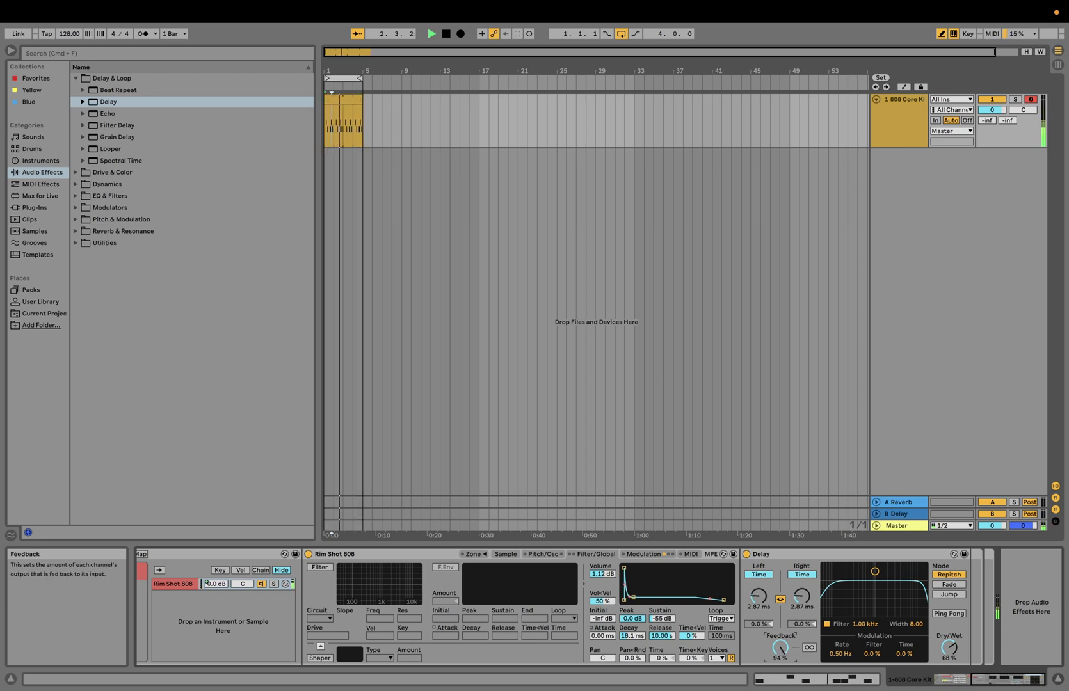
click(801, 596)
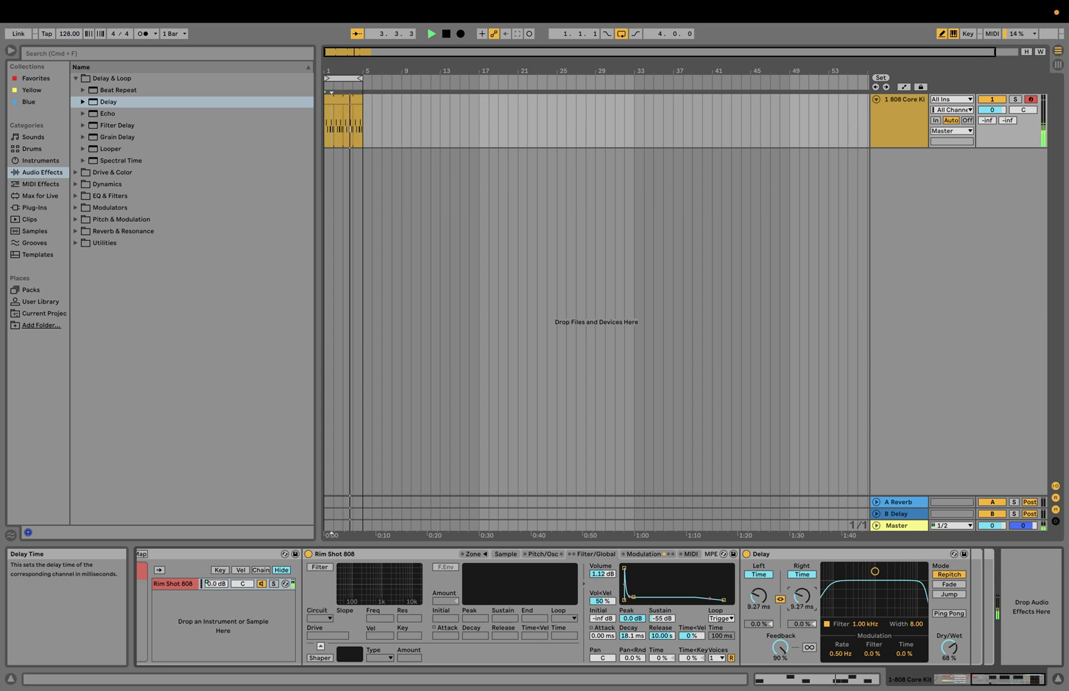
drag(802, 598, 802, 605)
- Stop playback and replace the Delay after the Rim Shot Sampler with an Echo effect
click(774, 556)
key(space)
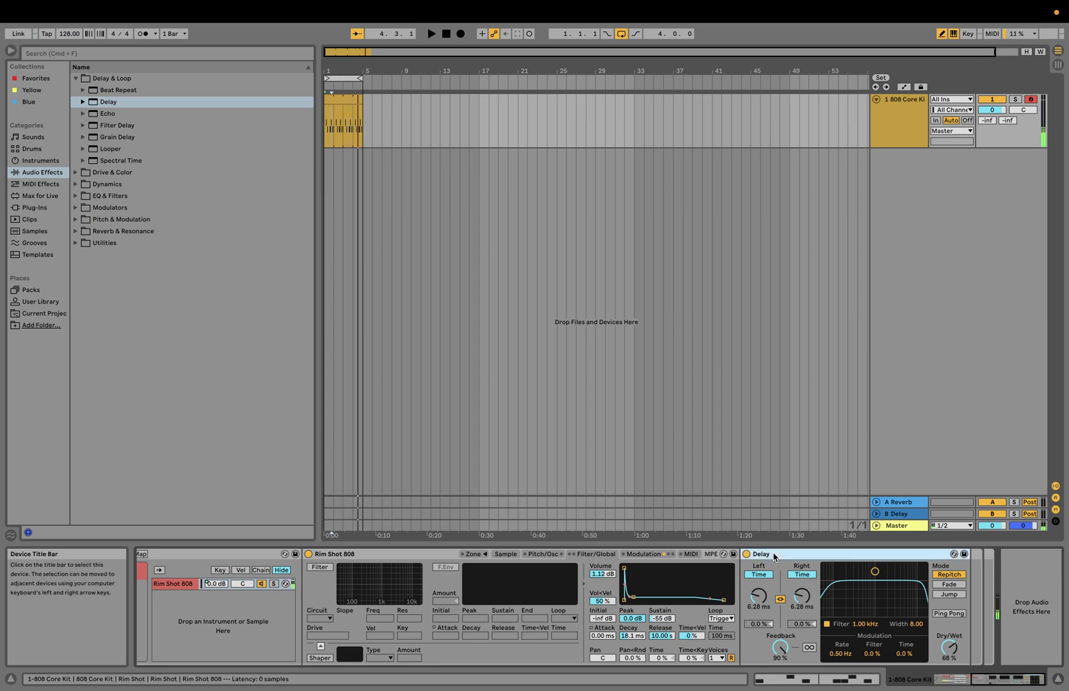
key(Delete)
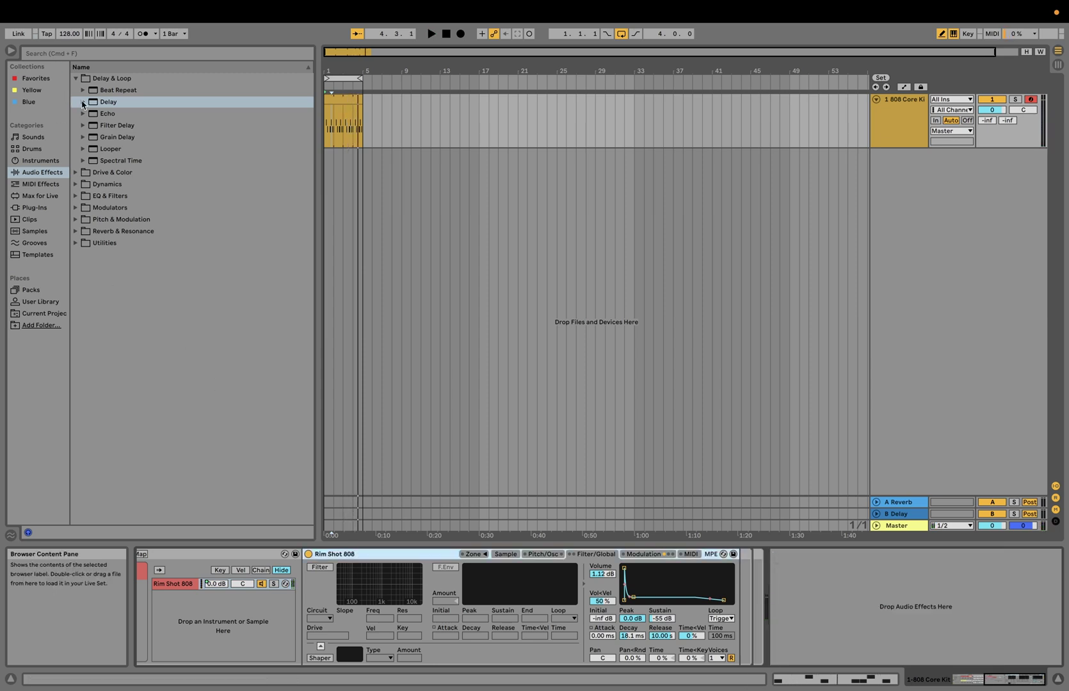
click(96, 115)
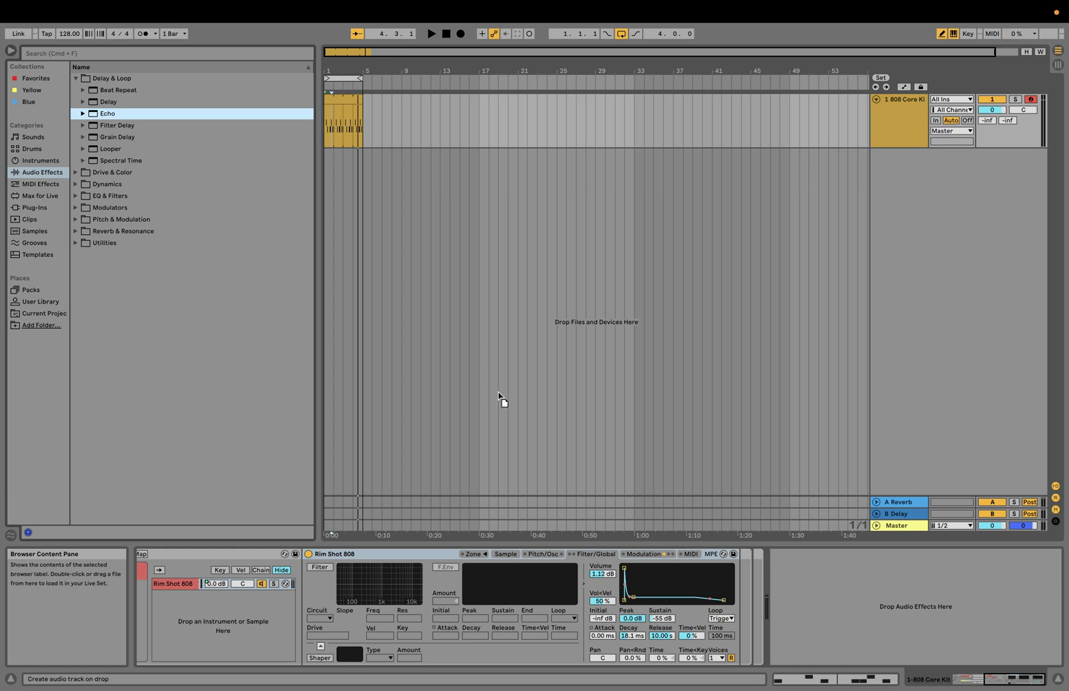
drag(696, 566, 764, 587)
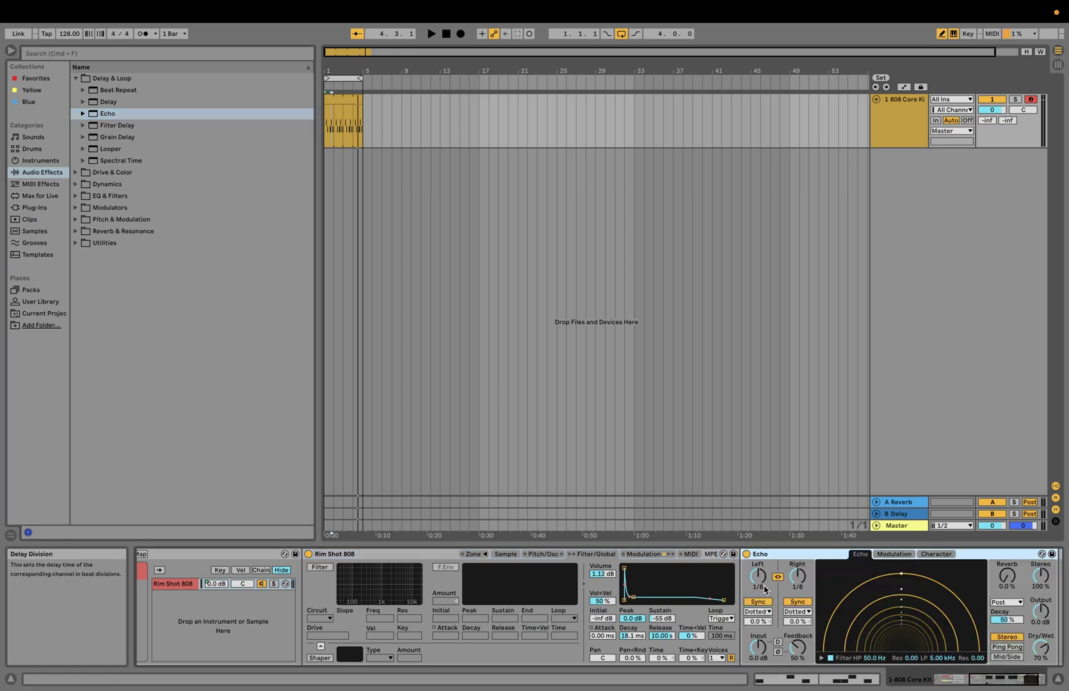
- Switch the Echo to unsynced time mode and, with the loop playing, set its delay time to 4.17 ms and feedback to 98%
click(728, 602)
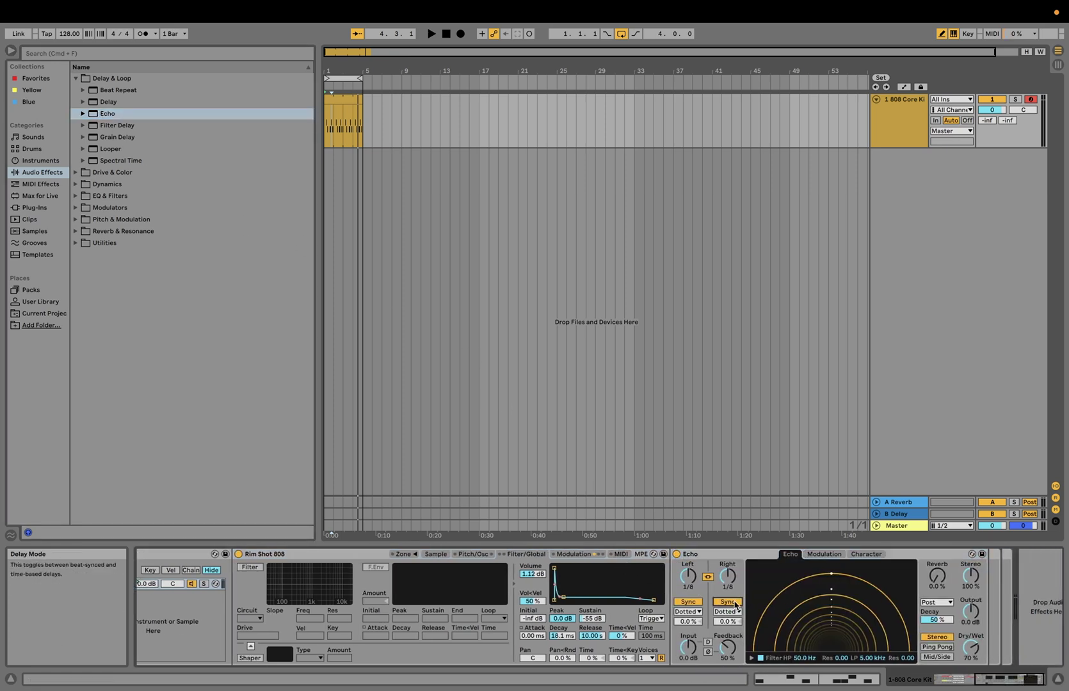
key(space)
mouse_move(728, 648)
mouse_down()
mouse_move(727, 592)
mouse_move(728, 646)
mouse_up()
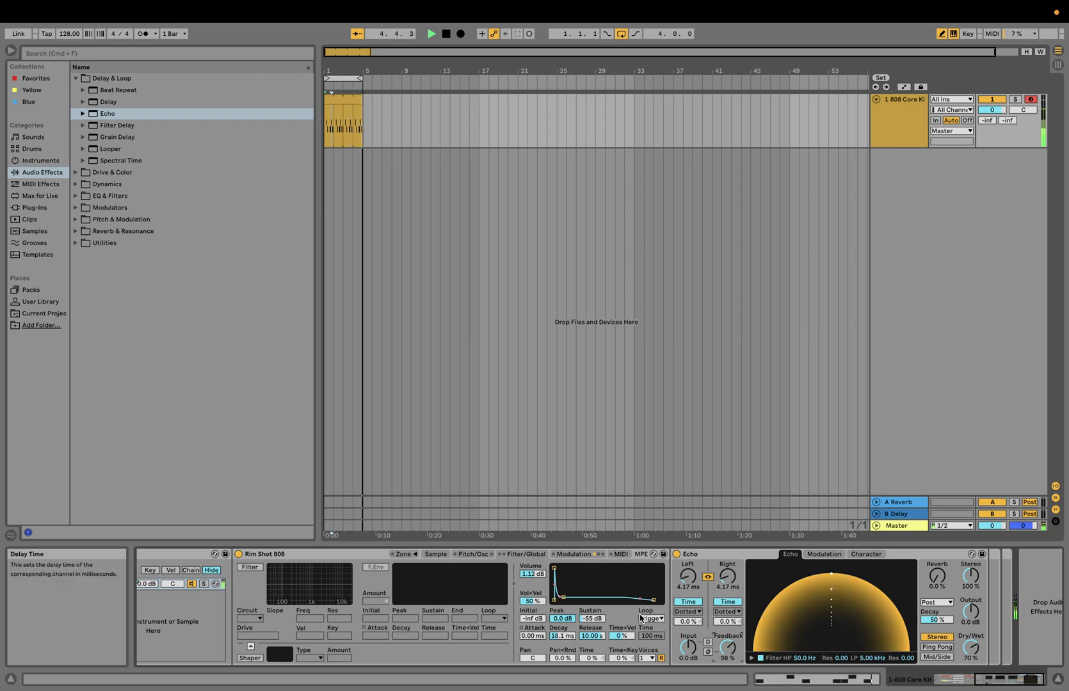
- Set the Rim Shot Sampler's global transpose to -48 st and the Echo's linked delay times to 60.4 ms
click(490, 554)
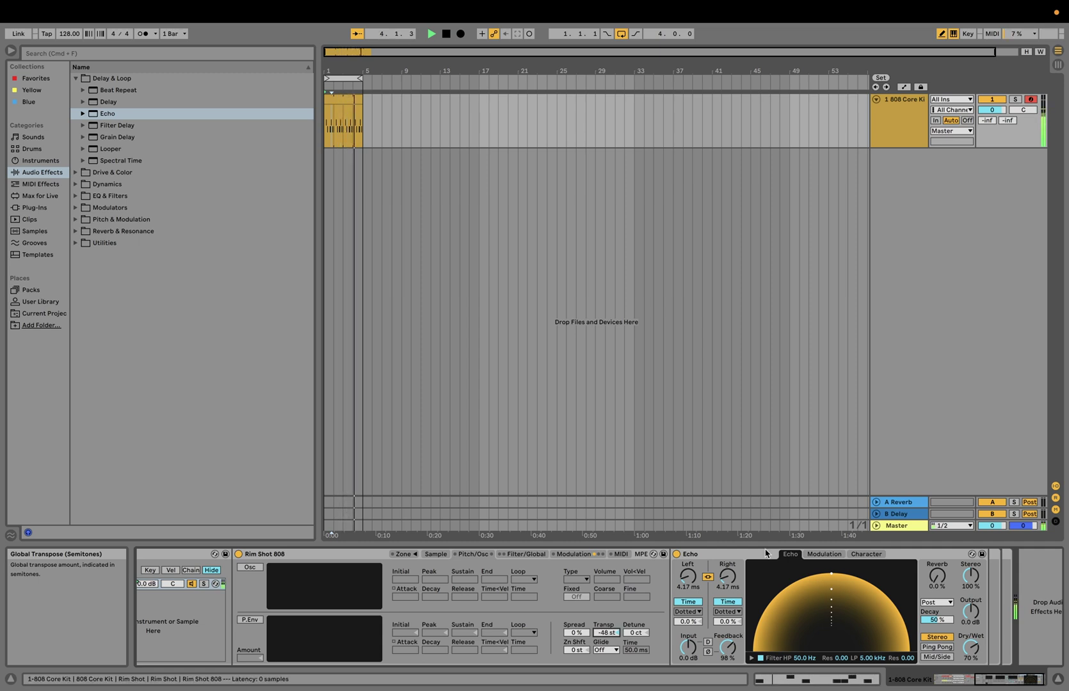
mouse_move(730, 572)
mouse_down()
mouse_move(730, 557)
mouse_move(730, 567)
mouse_up()
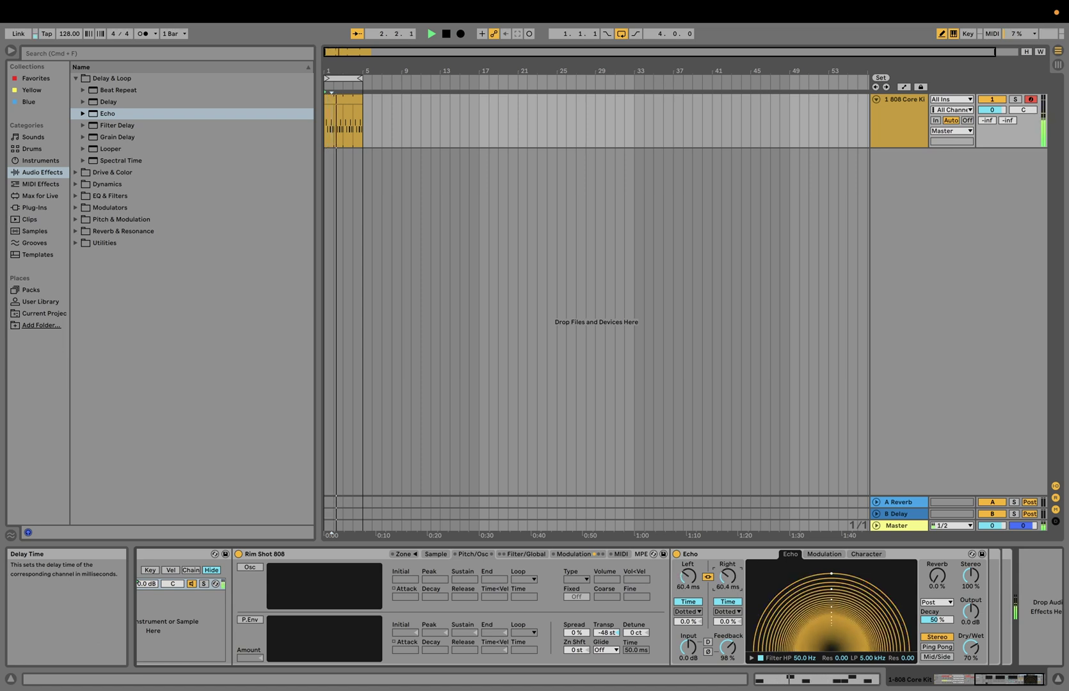
- Enable the Rim Shot Sampler's modulation oscillator with 30.0 s decay and release and -11 dB volume, and set the Echo's feedback to 50%
click(249, 568)
drag(766, 618, 765, 647)
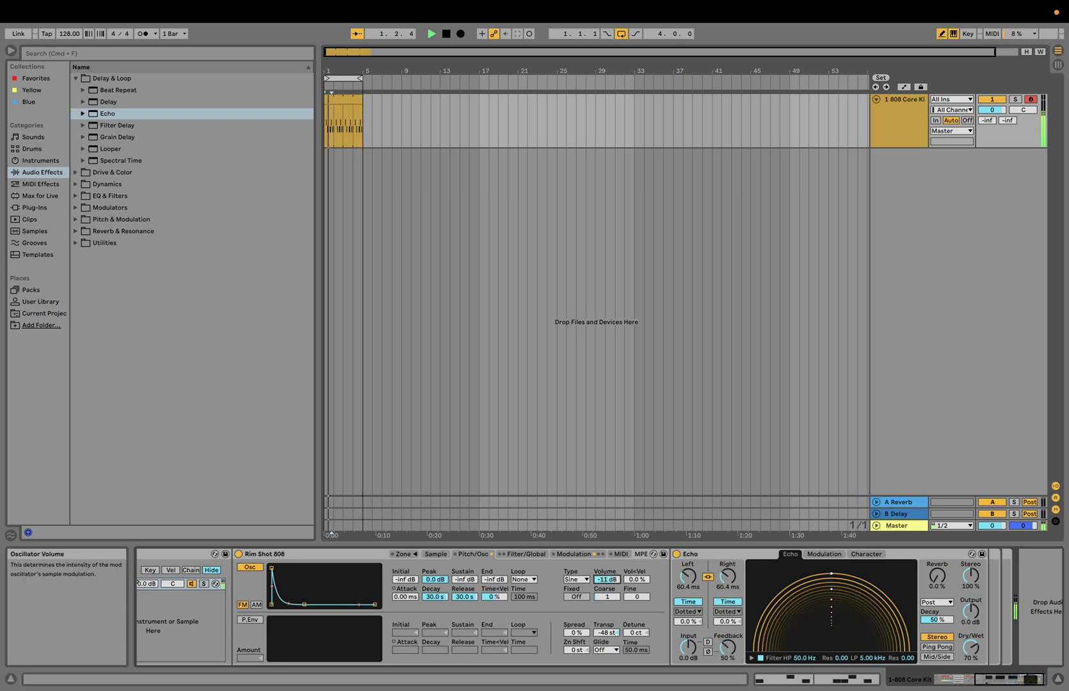
drag(600, 576, 600, 563)
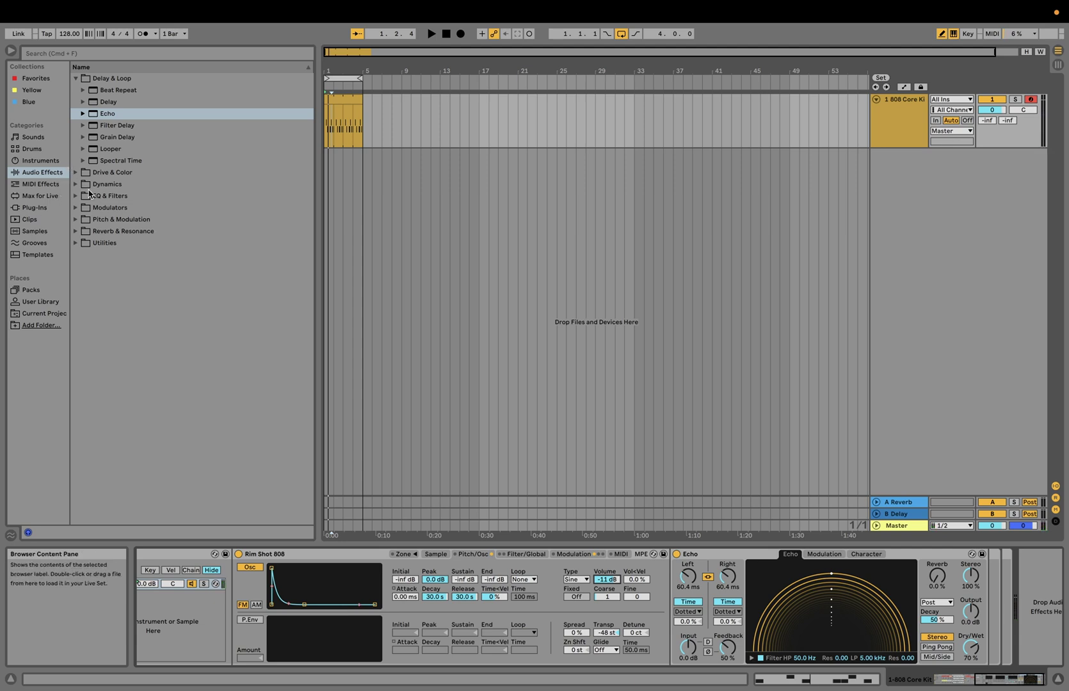
- Insert a Vocoder between the Rim Shot Sampler and the Echo, and set its dry/wet mix to 38.5% during playback
click(81, 229)
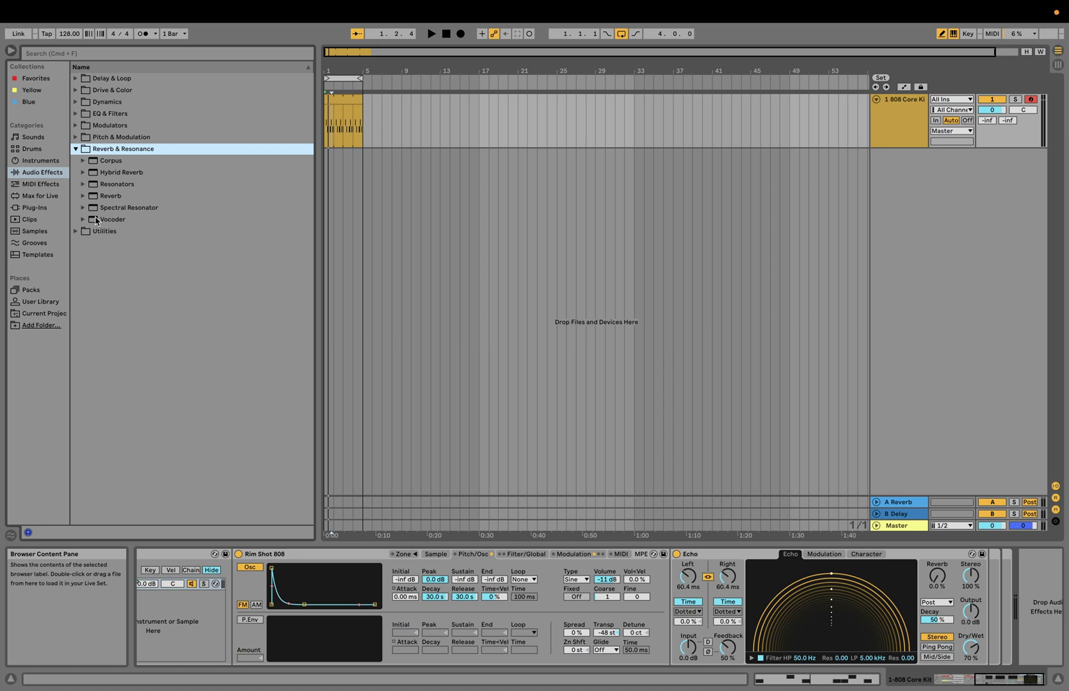
click(97, 220)
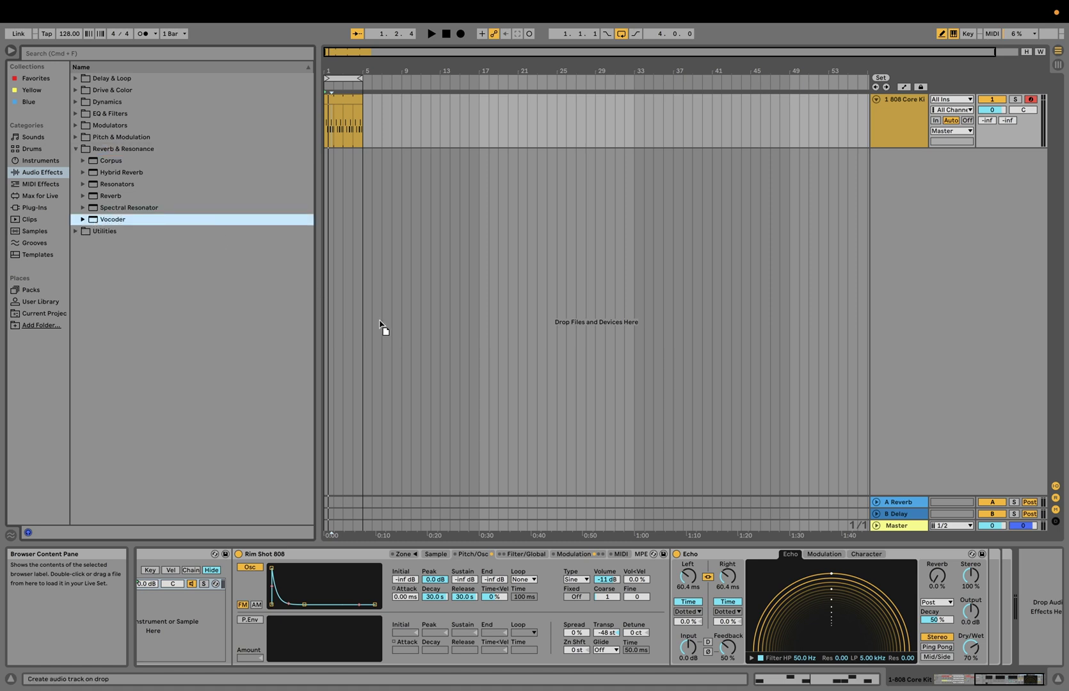
drag(681, 495, 676, 575)
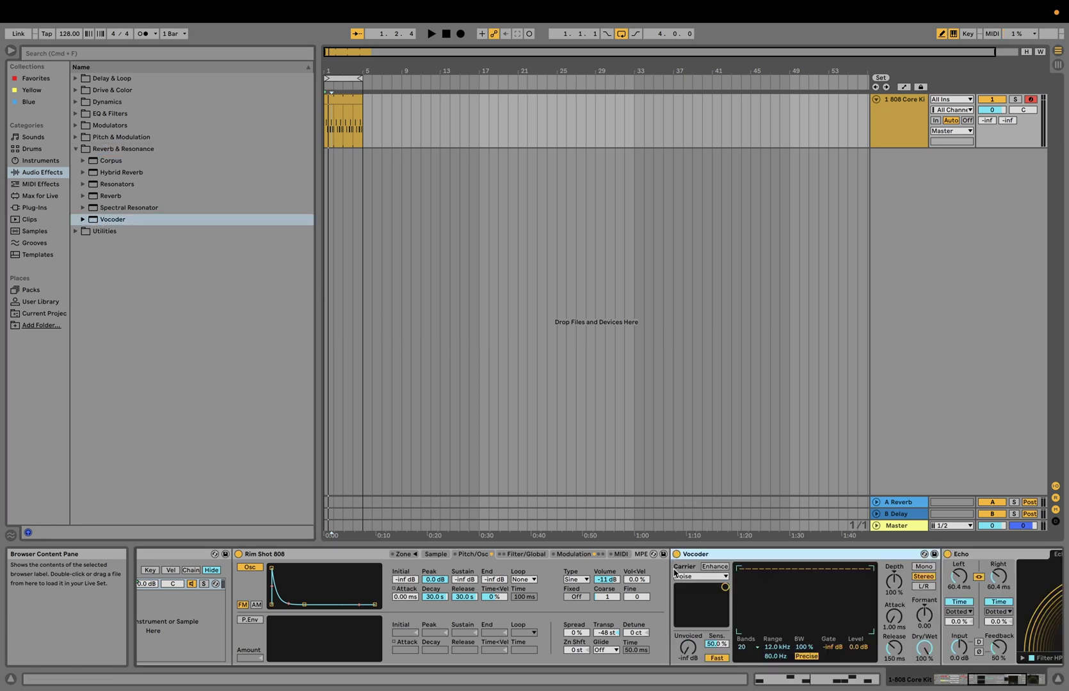
key(space)
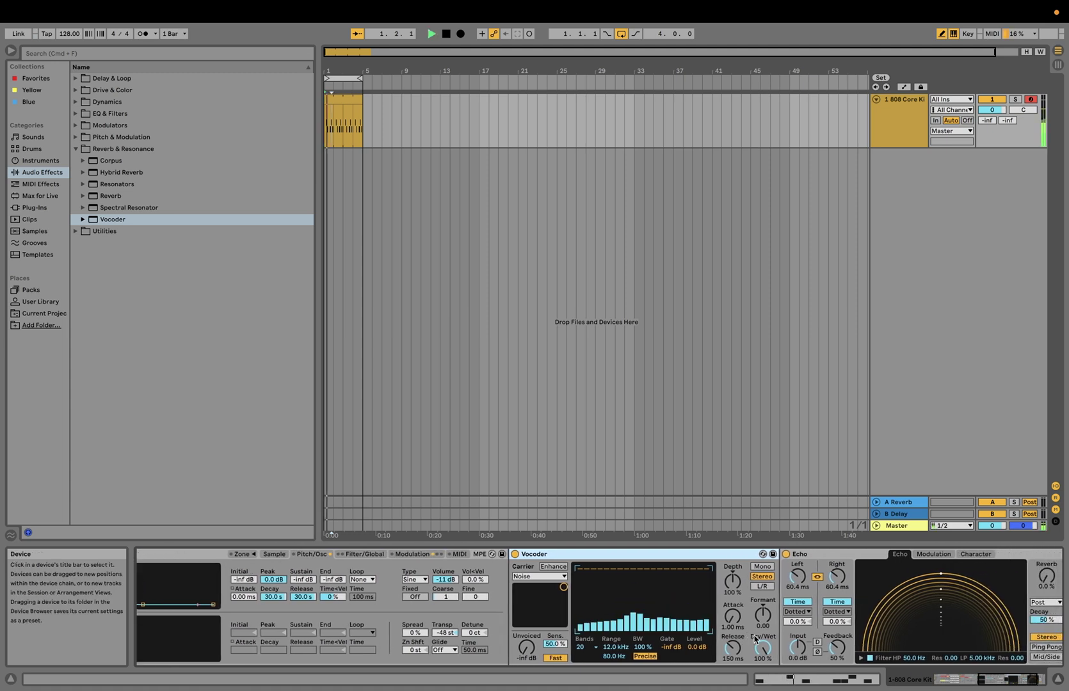
drag(762, 648, 762, 657)
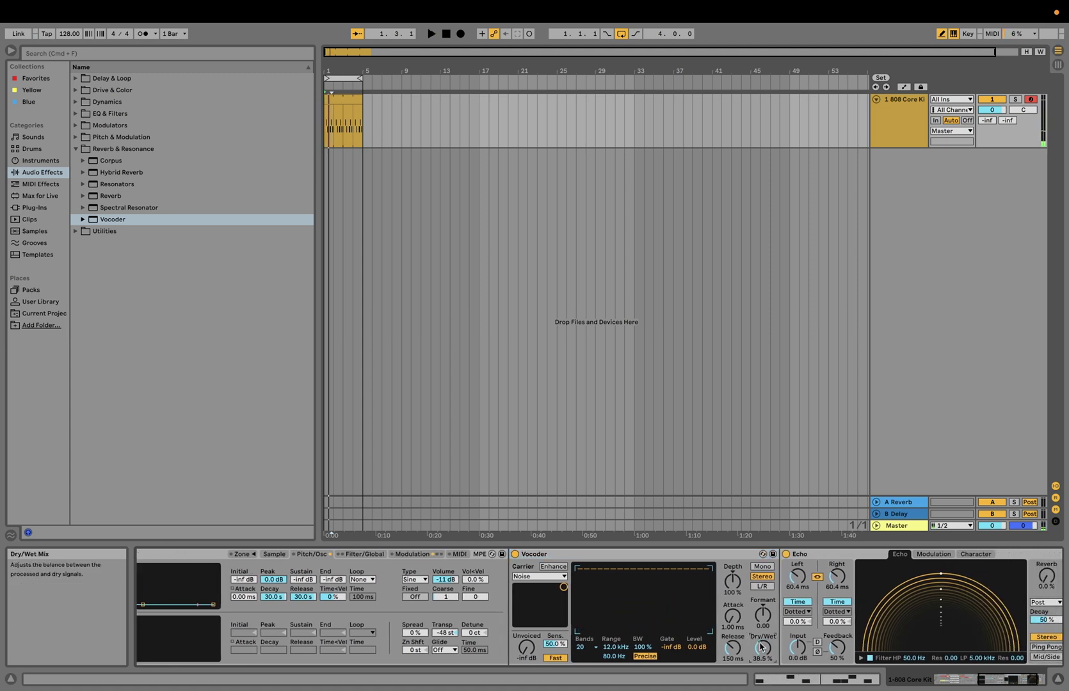
- Move the Vocoder after the Echo and set its formant to -8.40, depth to 45%, release to 43.1 ms and dry/wet to 25.5%
scroll(764, 620, right, 5)
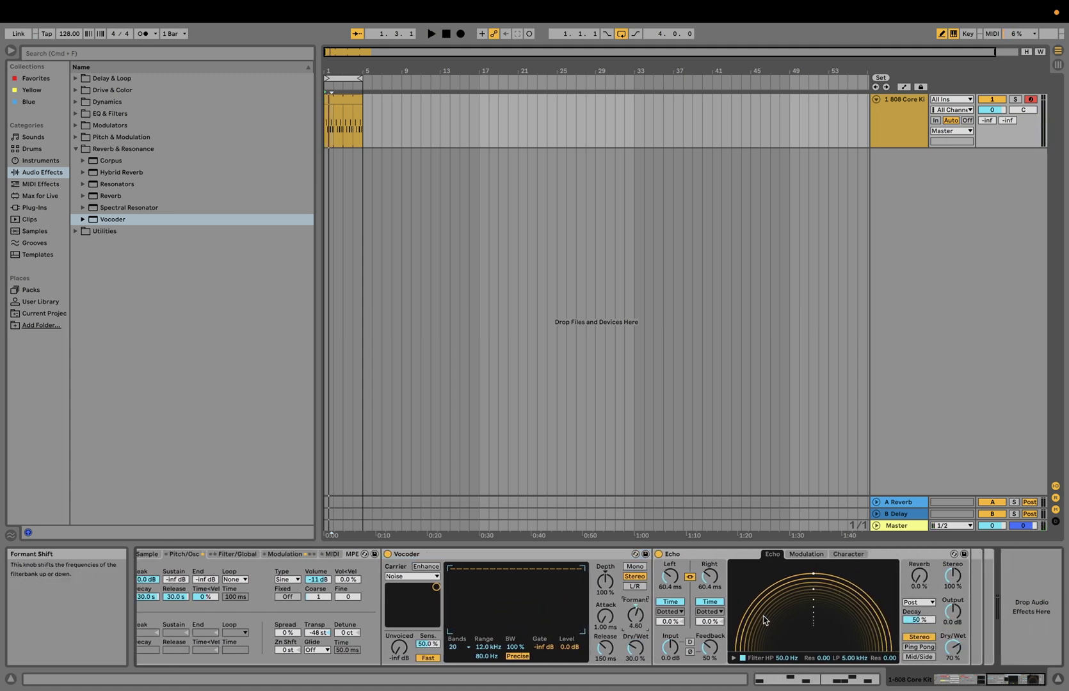
drag(931, 563, 932, 566)
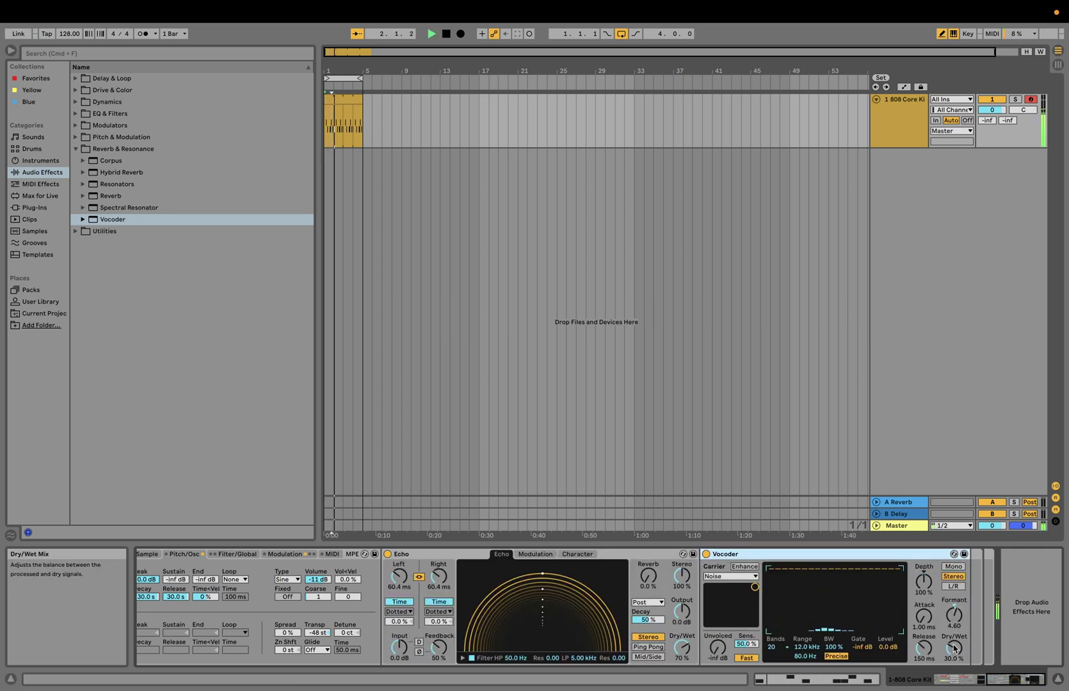
drag(951, 651, 954, 640)
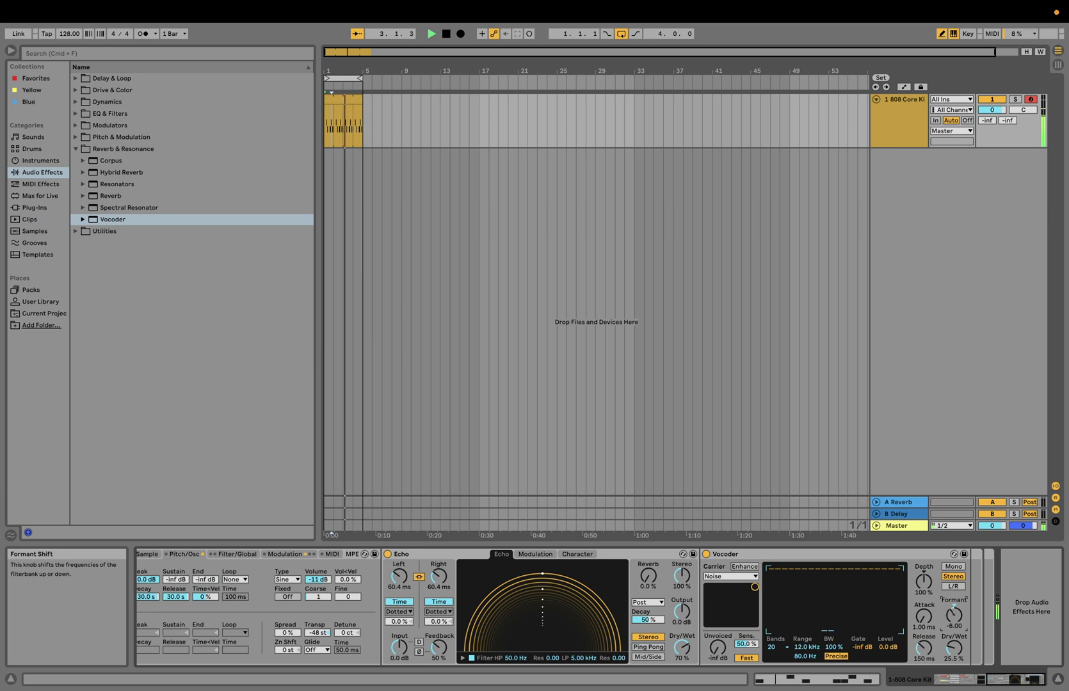
drag(923, 581, 924, 663)
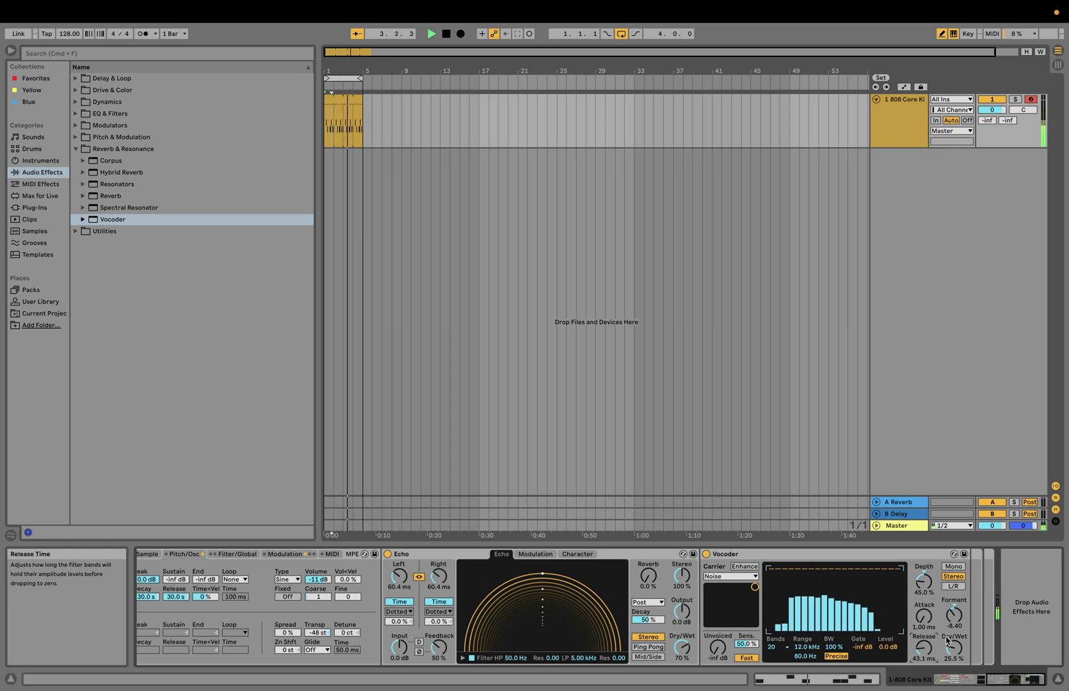
- Set the Echo's linked delay times to 11.0 ms and feedback to 87%, and the Vocoder's dry/wet mix to 43%
scroll(576, 608, left, 3)
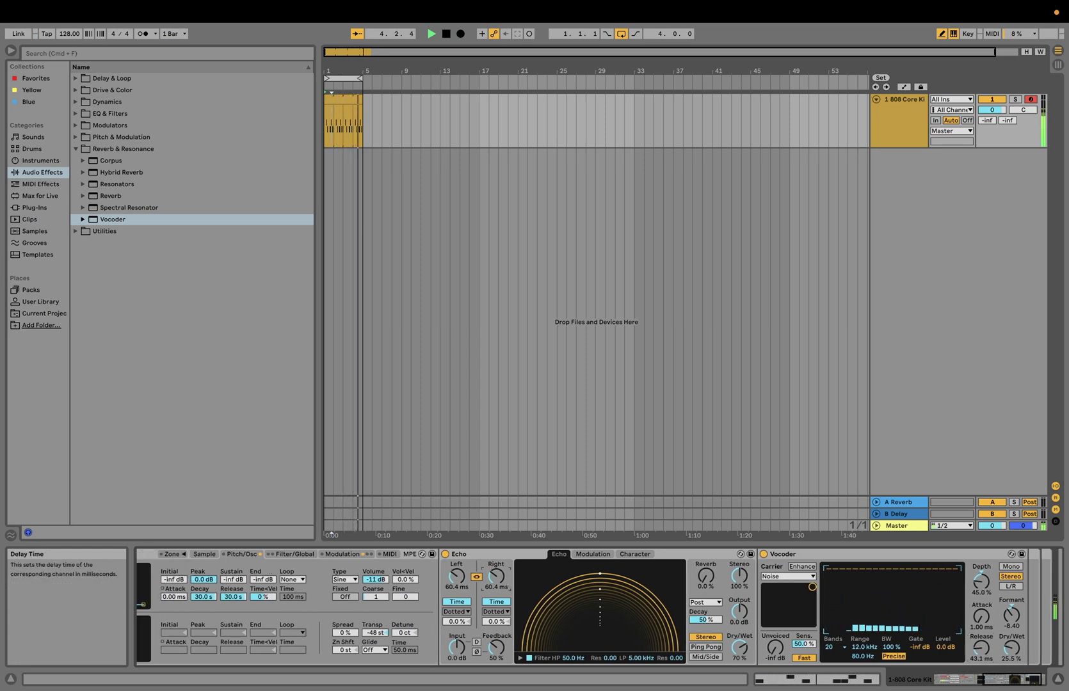
drag(456, 576, 456, 596)
drag(494, 635, 494, 623)
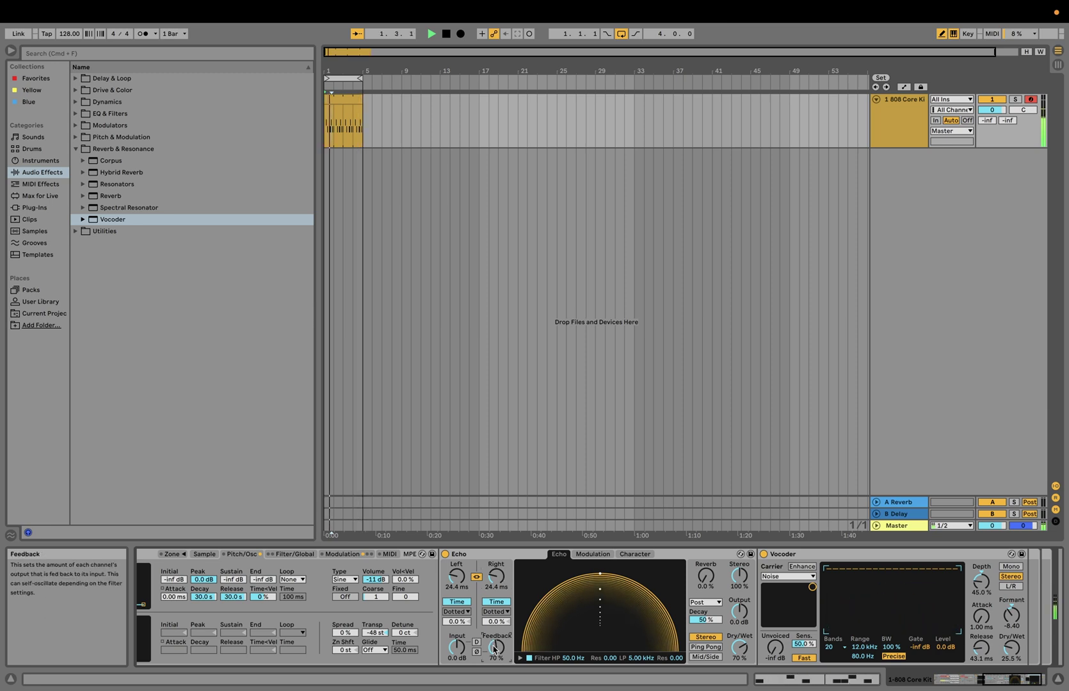
drag(456, 576, 457, 602)
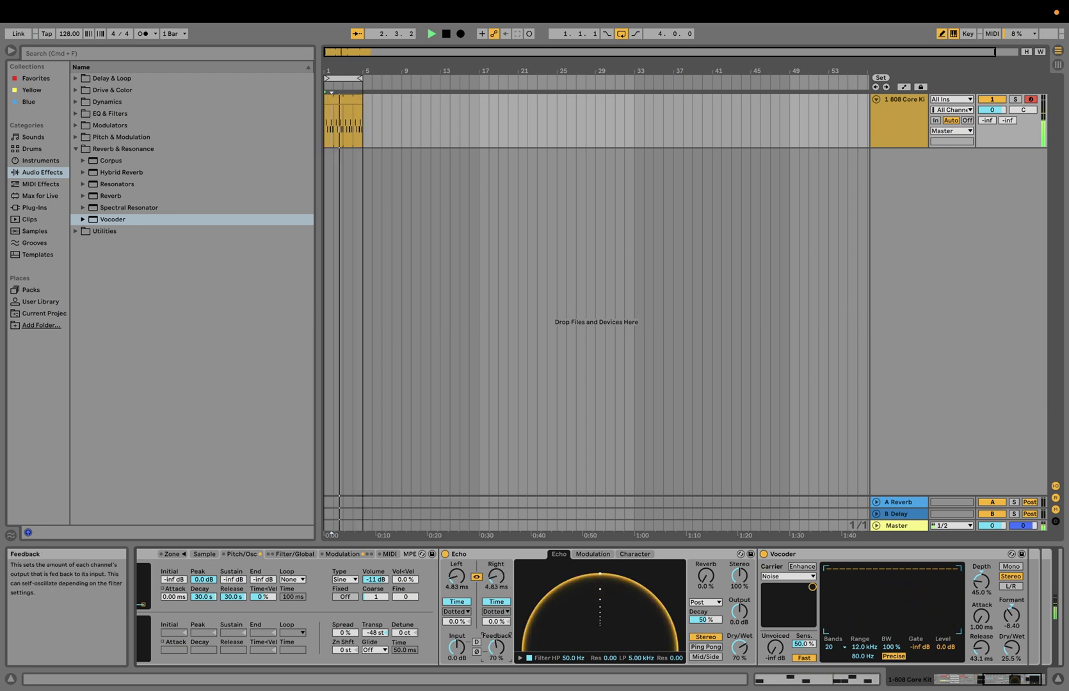
drag(496, 646, 497, 624)
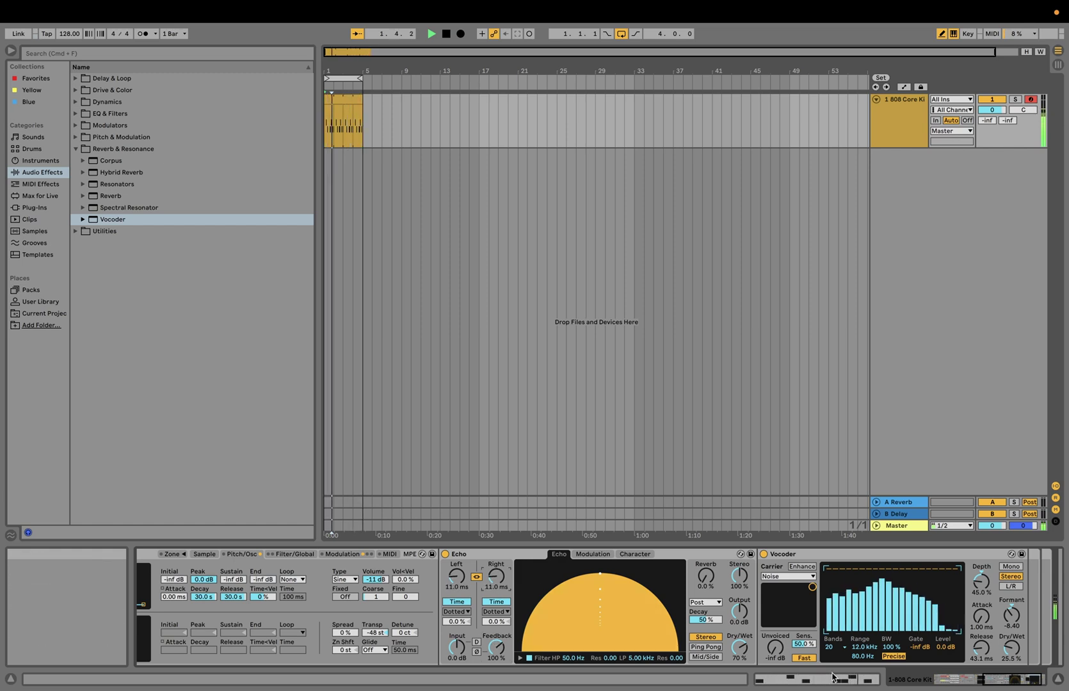
mouse_move(509, 651)
mouse_down()
mouse_move(509, 665)
mouse_move(496, 644)
mouse_up()
mouse_move(1011, 648)
mouse_down()
mouse_move(1012, 624)
mouse_move(1012, 640)
mouse_up()
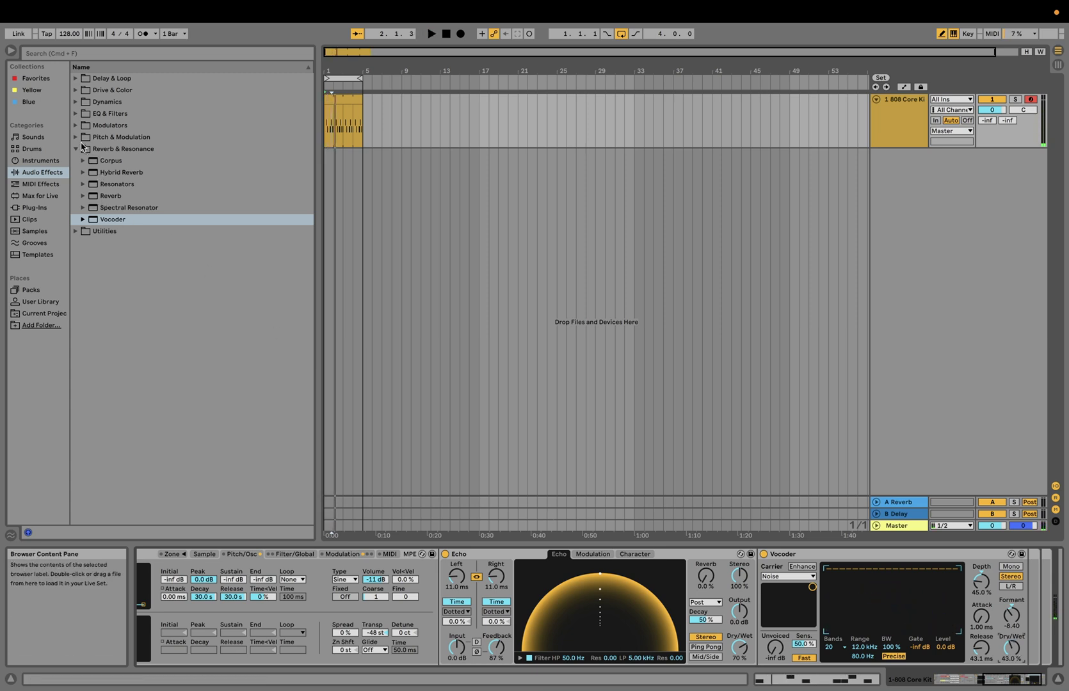
- Add a Phaser-Flanger after the Vocoder in the Rim Shot chain
click(81, 141)
click(110, 184)
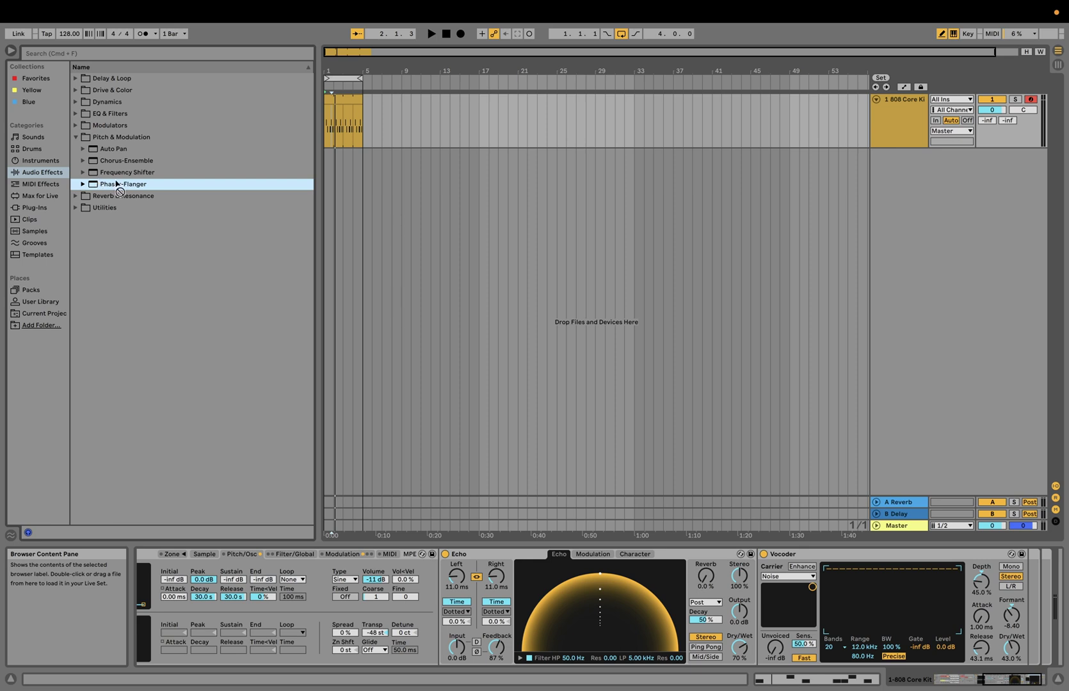
drag(945, 575, 972, 604)
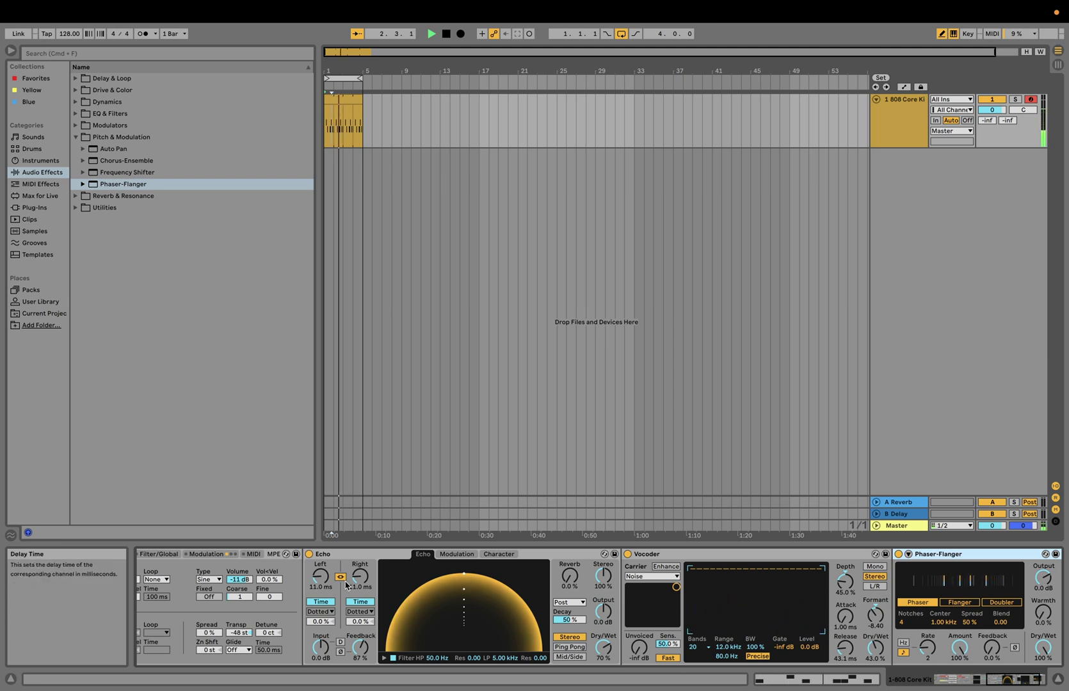
- Set the Echo's delay times to 36.1 ms, feedback to 82% and dry/wet to 10%, and the Vocoder's release to 31.4 ms
drag(352, 584, 352, 570)
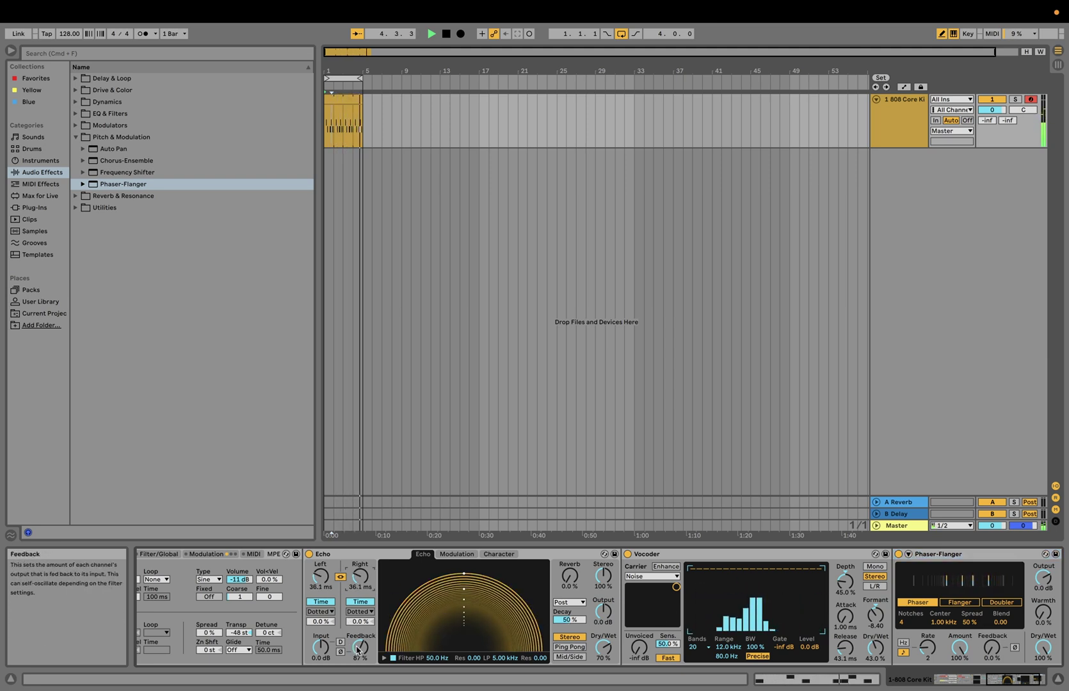
mouse_move(360, 648)
mouse_down()
mouse_move(361, 671)
mouse_move(358, 635)
mouse_up()
drag(603, 648, 603, 669)
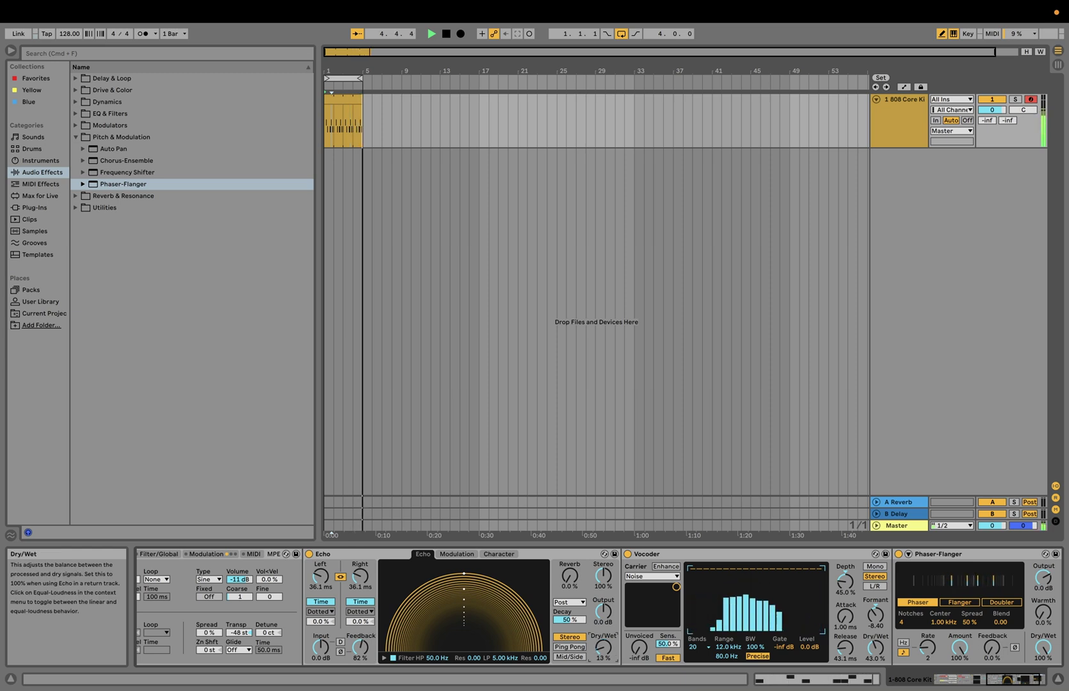
drag(846, 648, 845, 639)
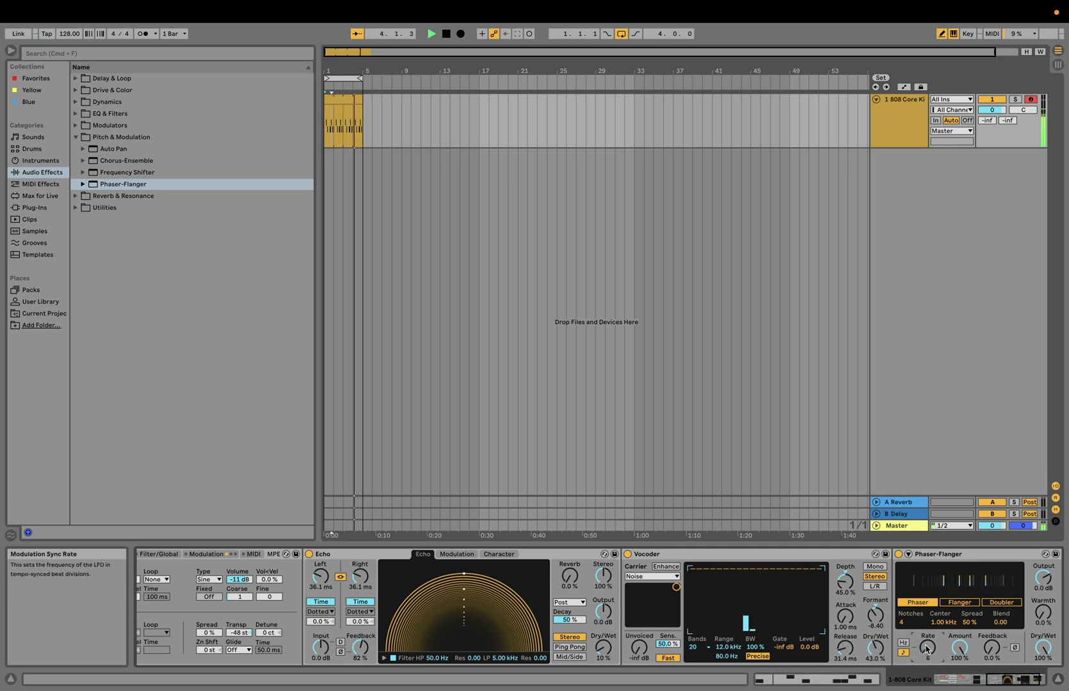
- Set the Phaser-Flanger's rate to 4, feedback to 53% and dry/wet to 94%, and the Echo's delay times to 9.67 ms
drag(992, 647, 992, 639)
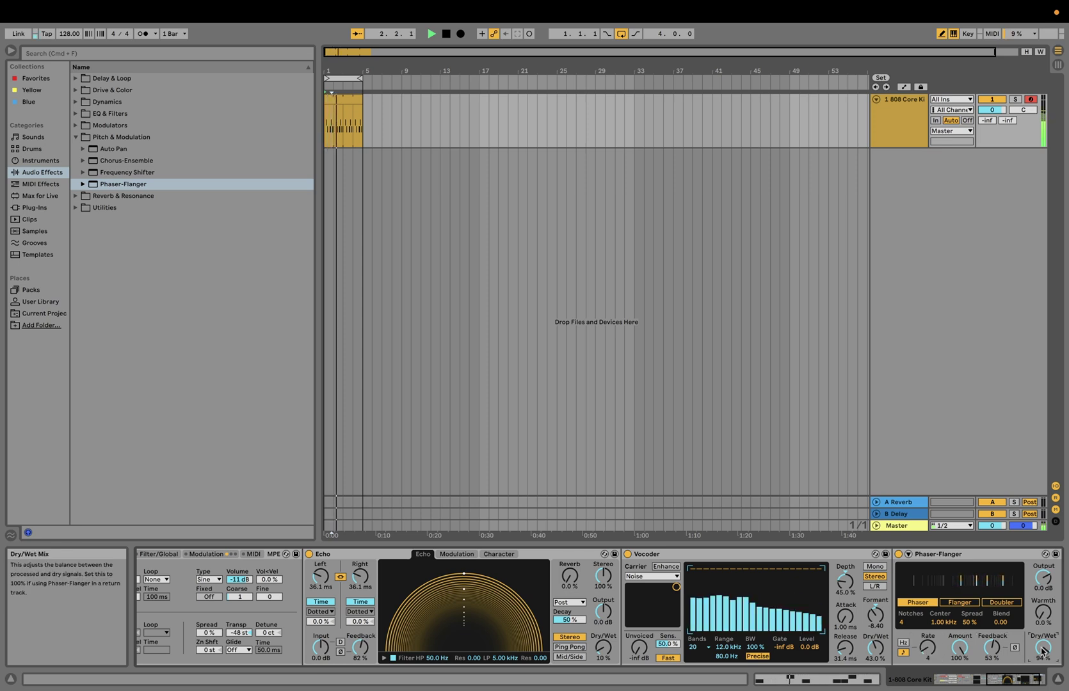
scroll(897, 641, right, 3)
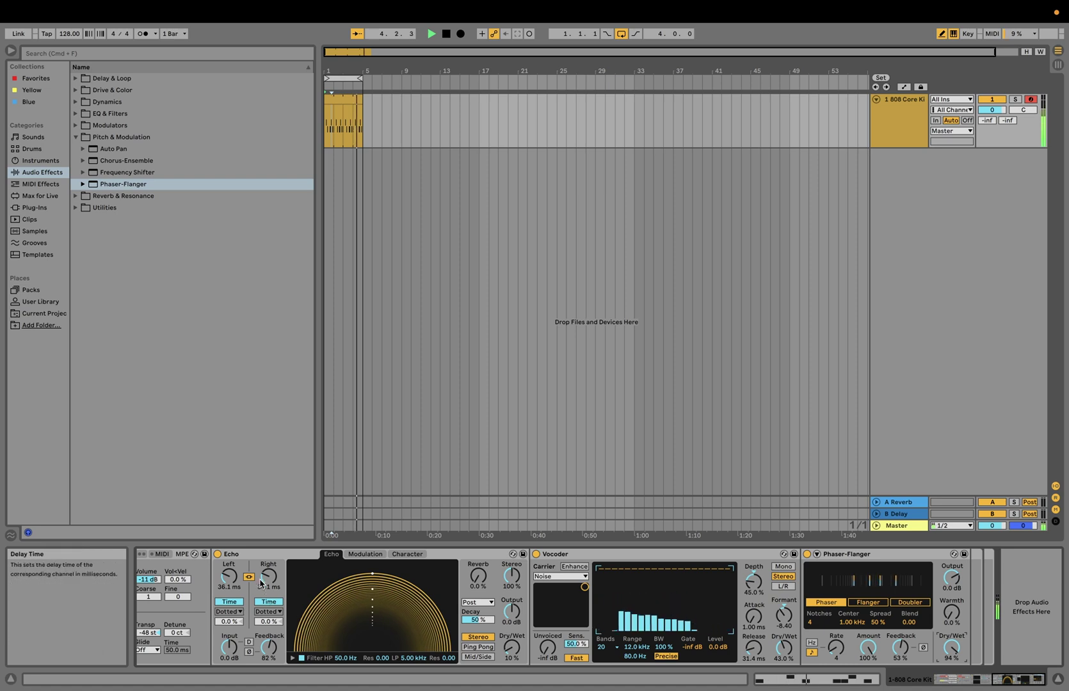
drag(263, 579, 264, 609)
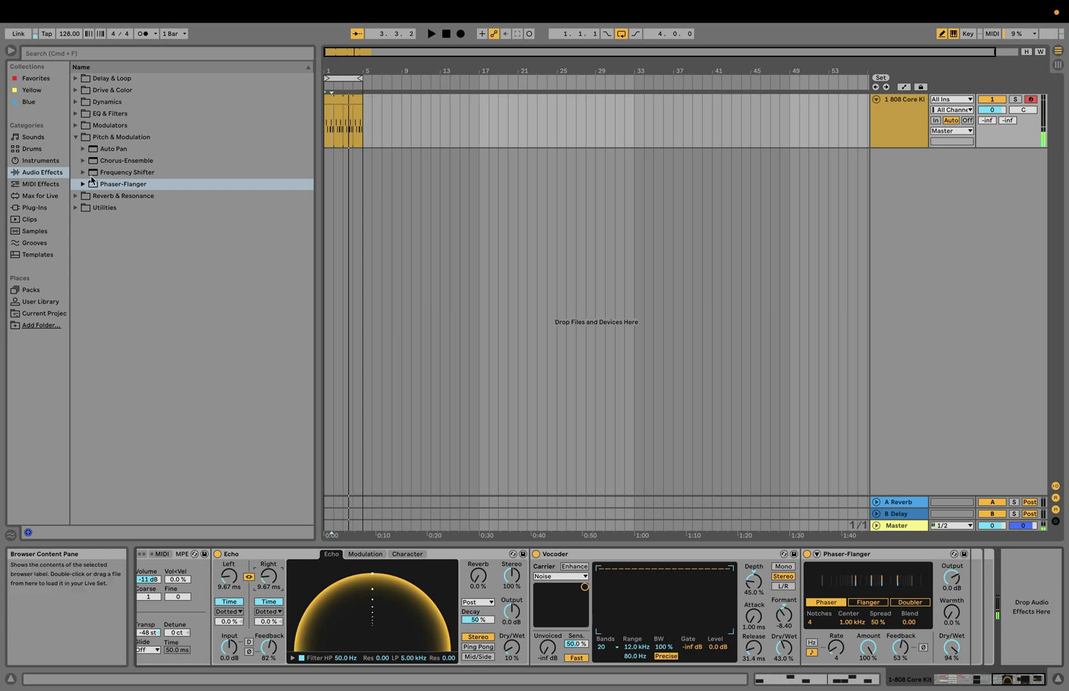
- Insert a Reverb between the Vocoder and the Phaser-Flanger, with dry/wet at 43% and stereo at 51.43
click(75, 196)
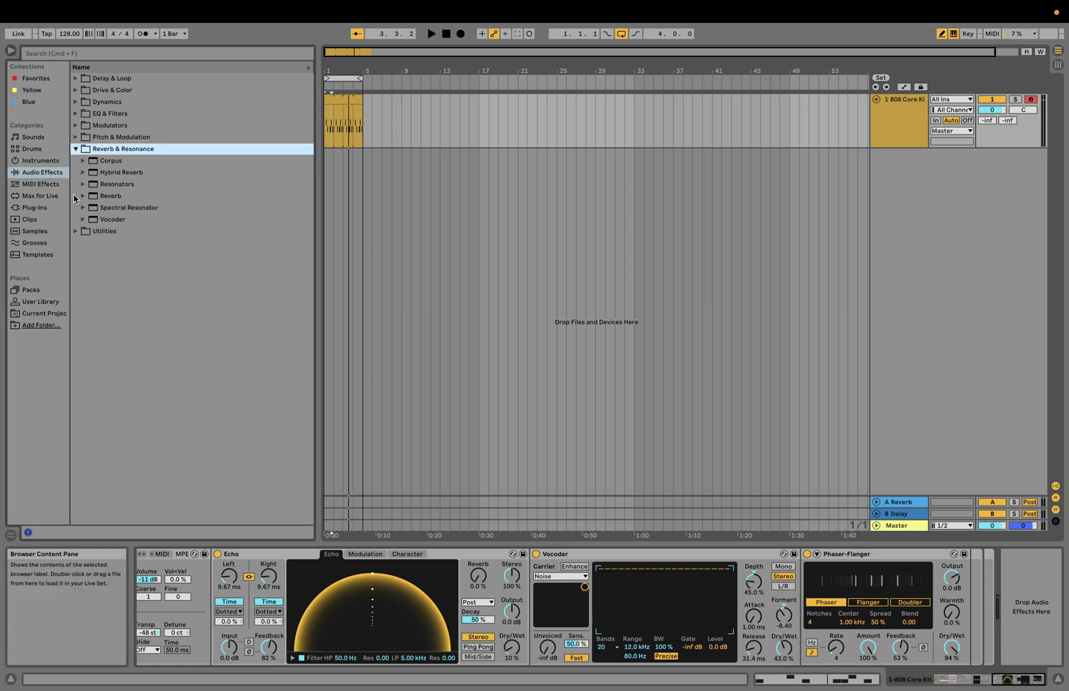
click(110, 198)
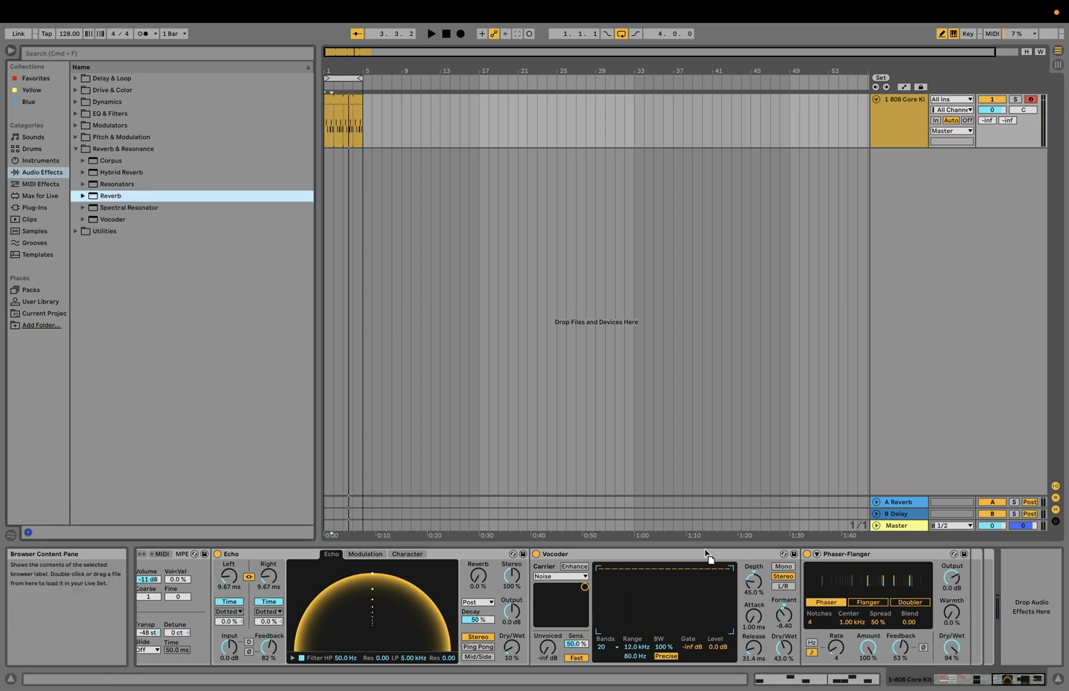
drag(706, 555, 801, 576)
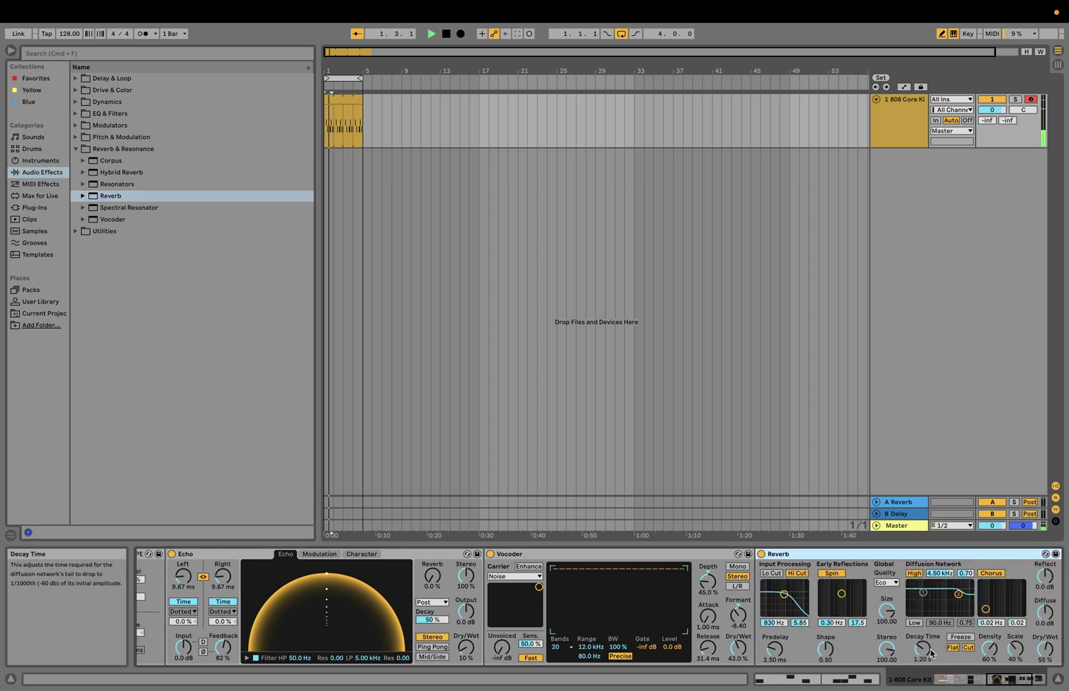
drag(1044, 646, 1043, 656)
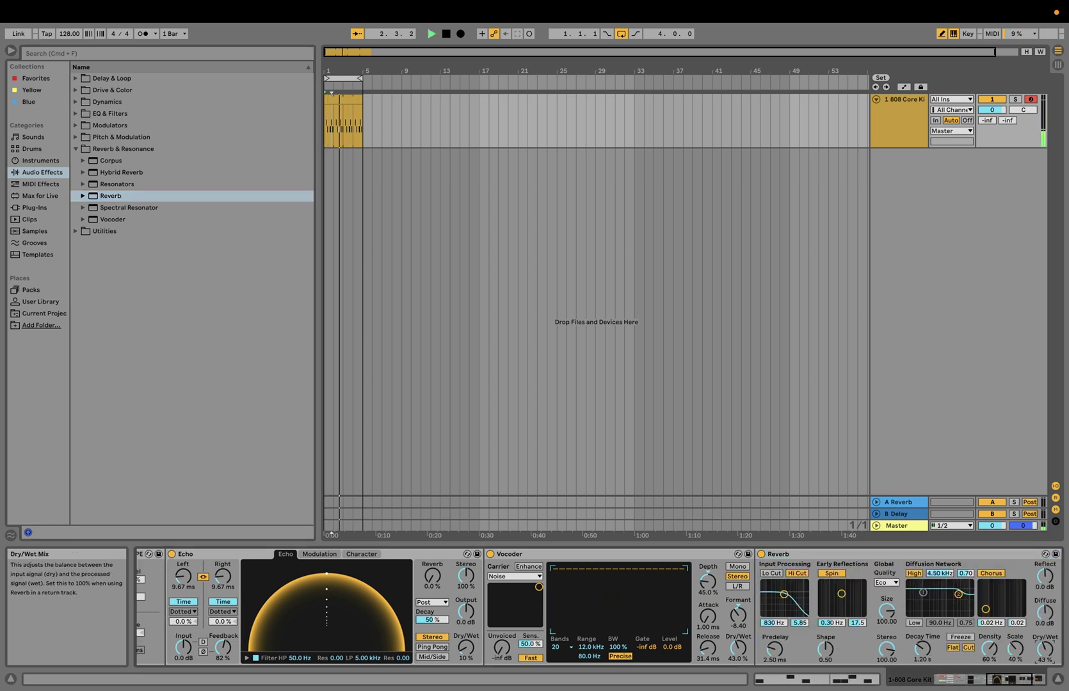
key(super+v)
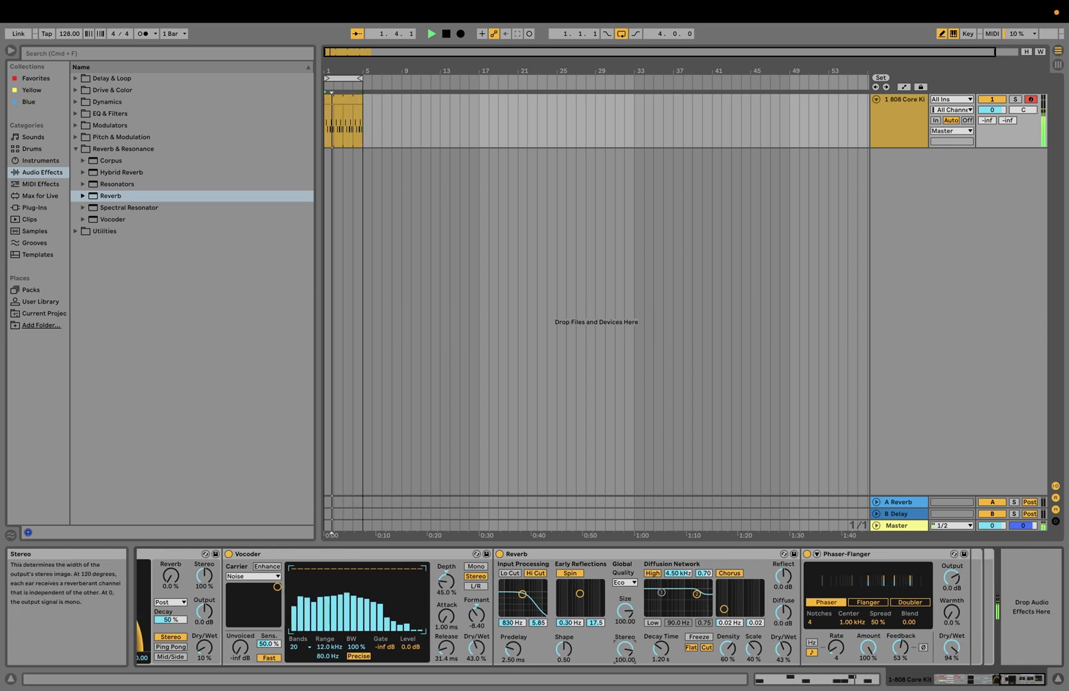
drag(625, 650, 629, 641)
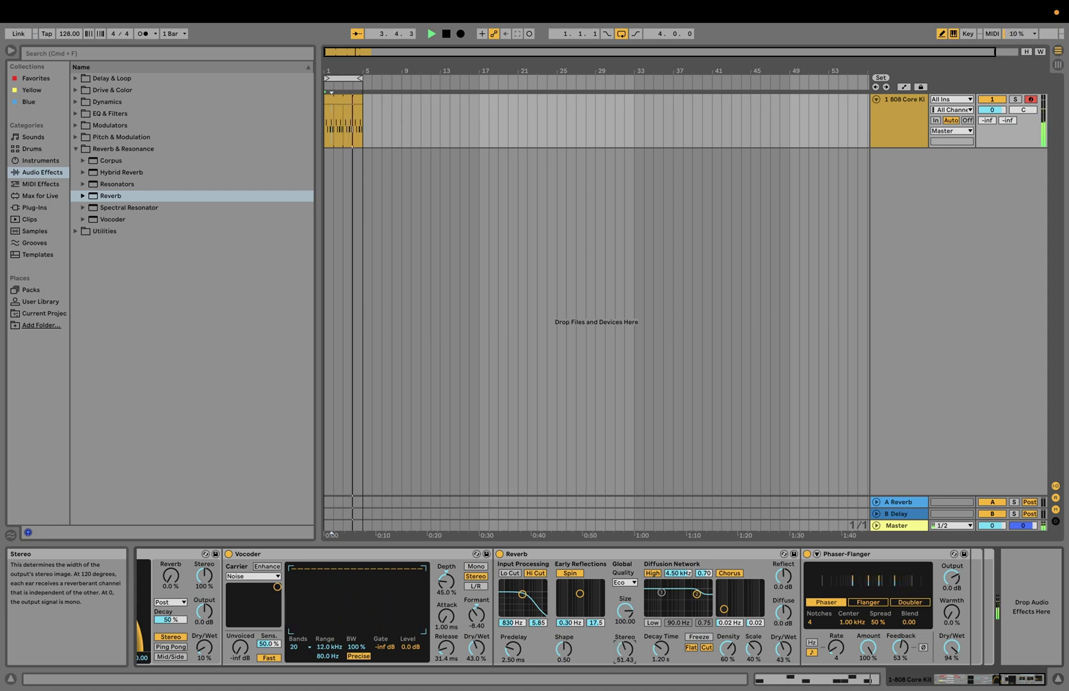
- Draw sixteenth notes on the Open Hi Hat across the whole one-bar drum clip and play it back
scroll(412, 612, left, 10)
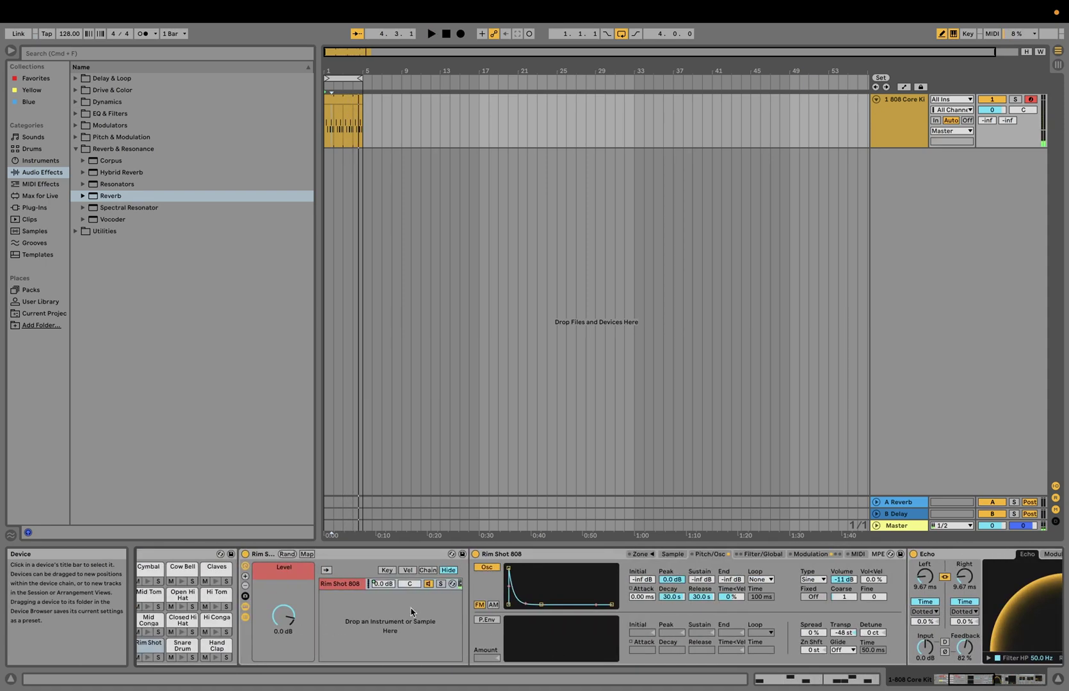
scroll(412, 612, left, 3)
click(340, 101)
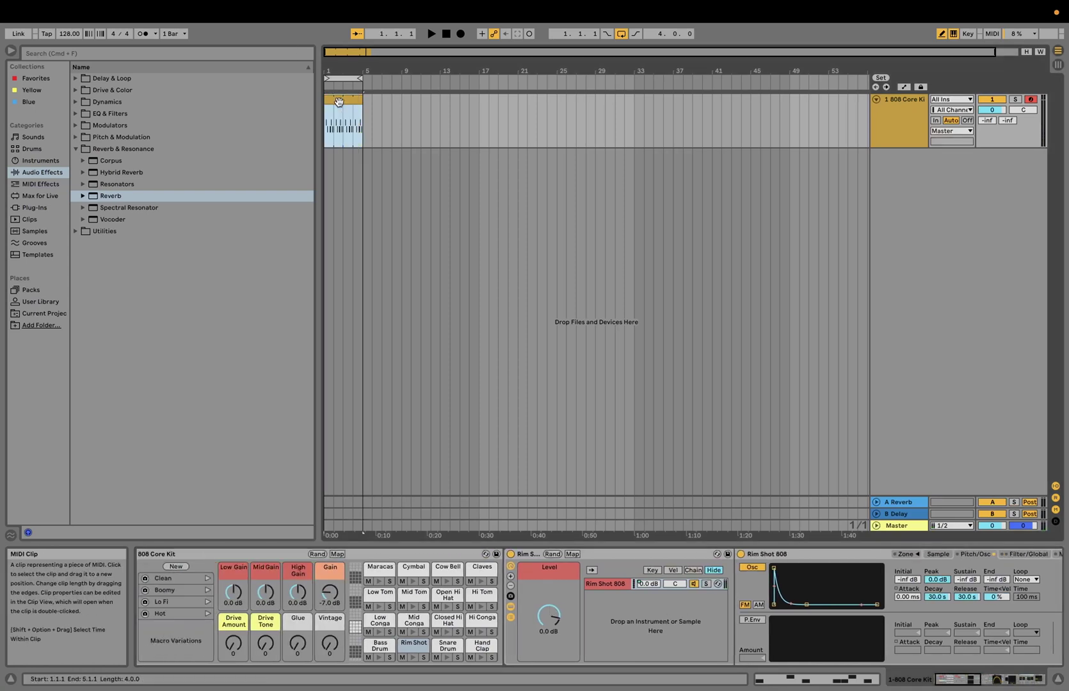
double_click(339, 101)
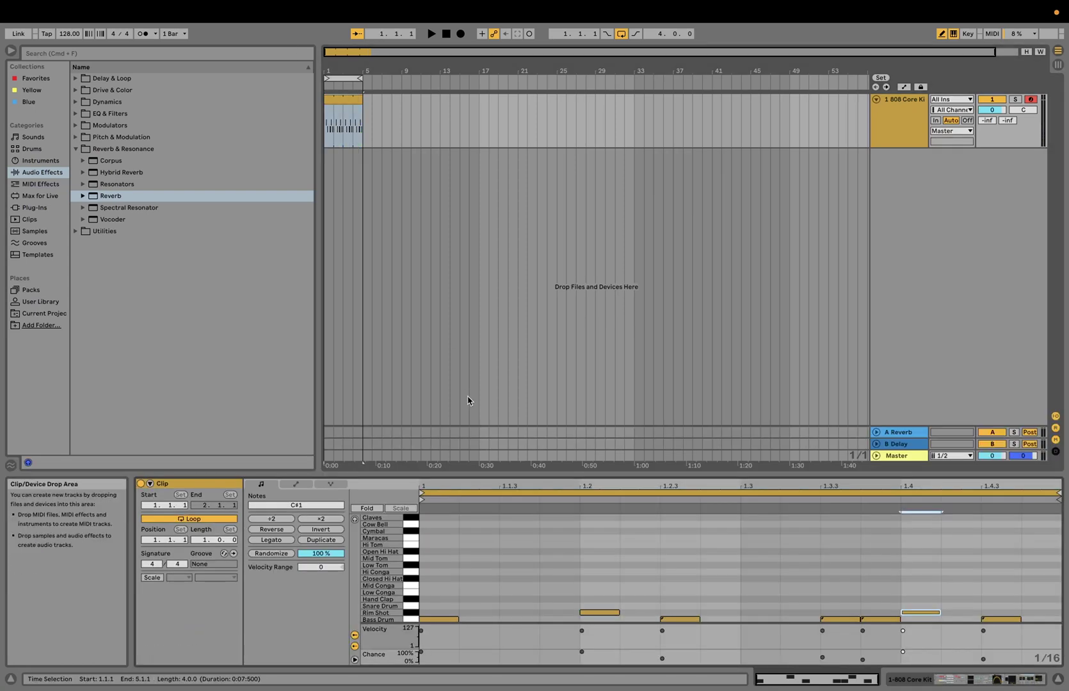
click(432, 549)
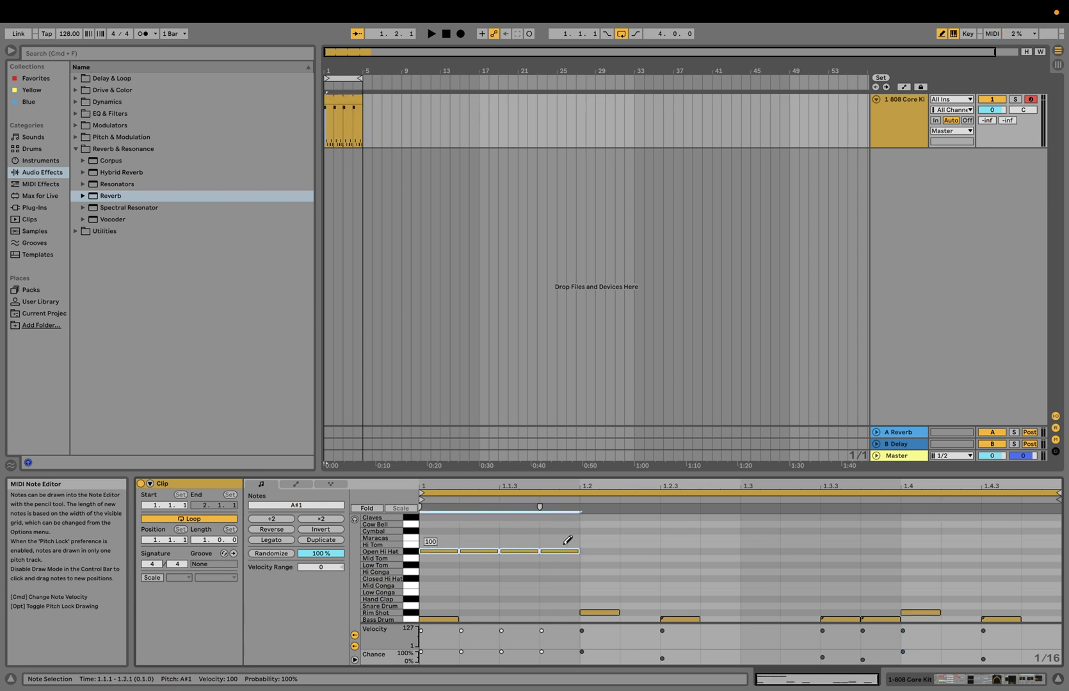
drag(640, 549, 805, 578)
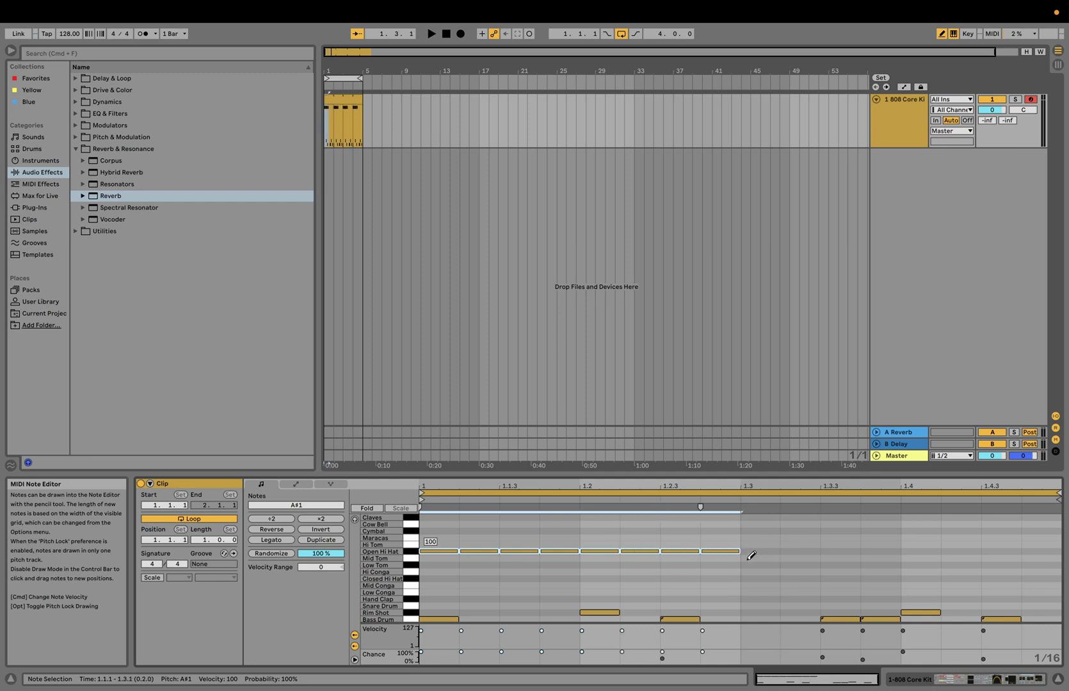
mouse_move(751, 555)
mouse_down()
mouse_move(826, 563)
mouse_move(928, 546)
mouse_move(1028, 556)
mouse_up()
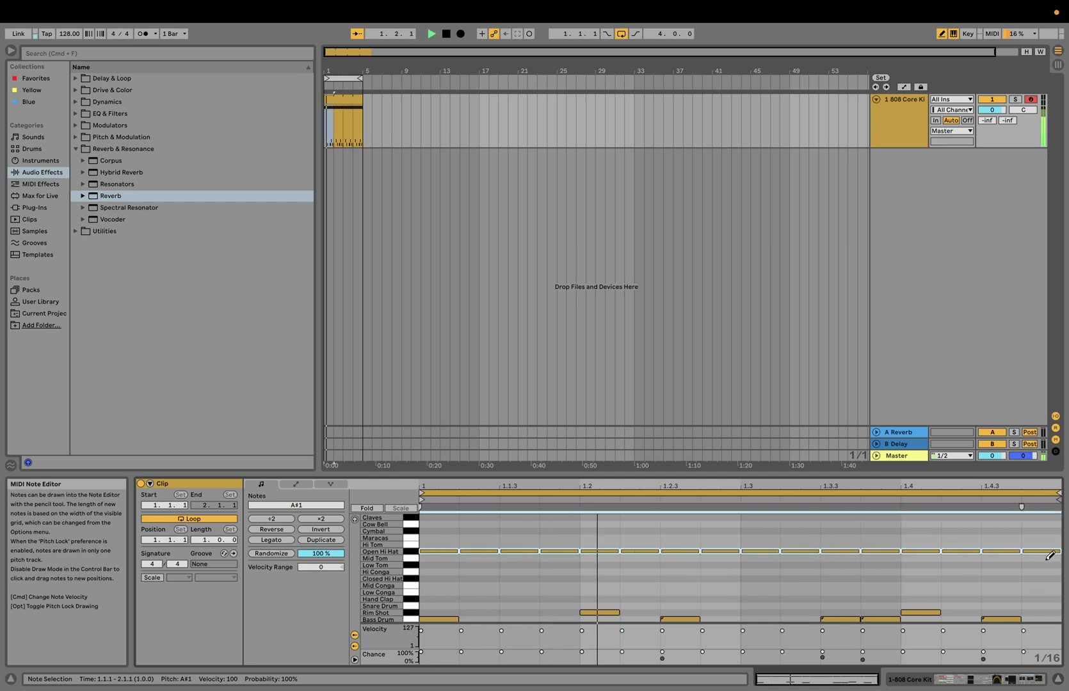
key(space)
- Convert the Open Hi Hat's Simpler to Sampler and shape its volume envelope with -39 dB sustain, 27% decay slope and 64% release slope
click(986, 679)
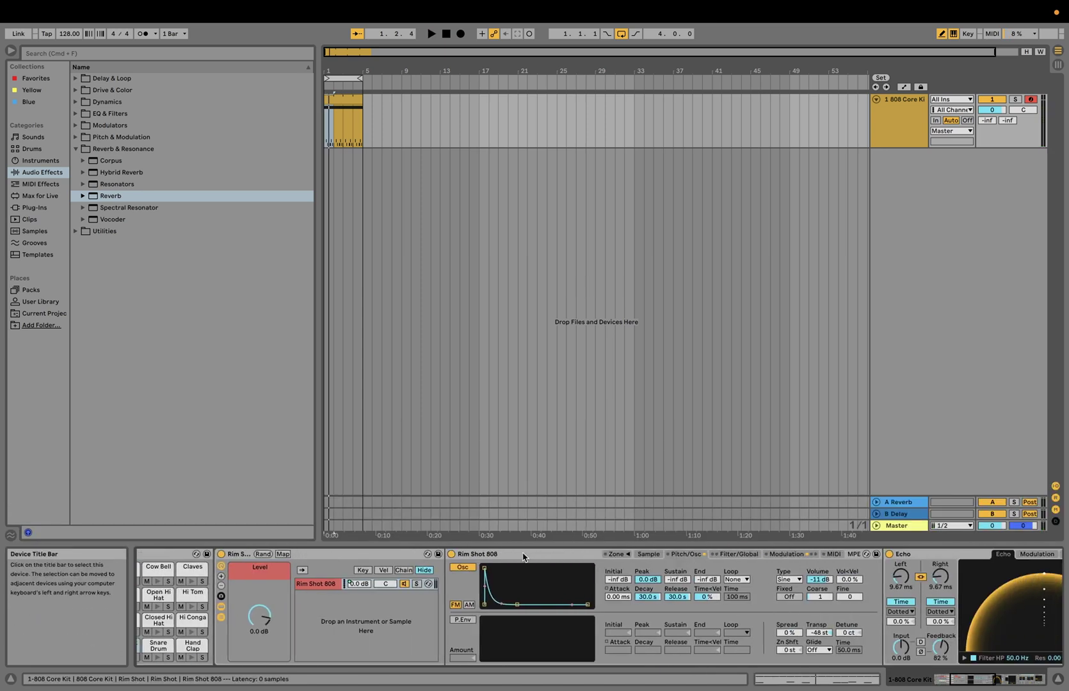
scroll(298, 603, left, 5)
key(space)
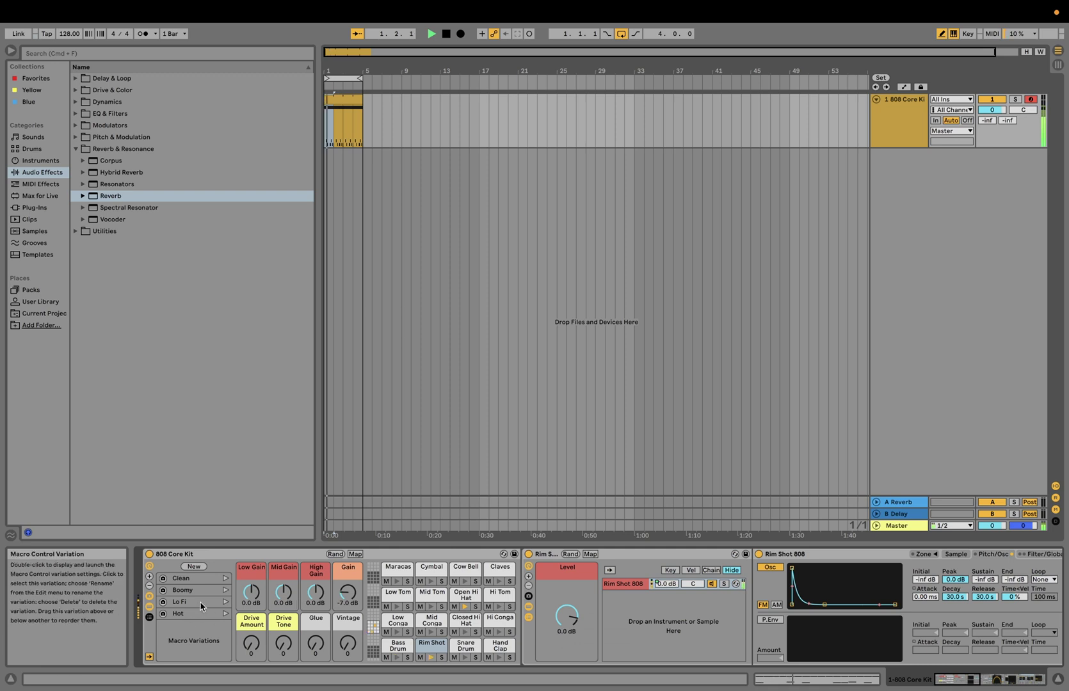
key(space)
scroll(702, 649, right, 5)
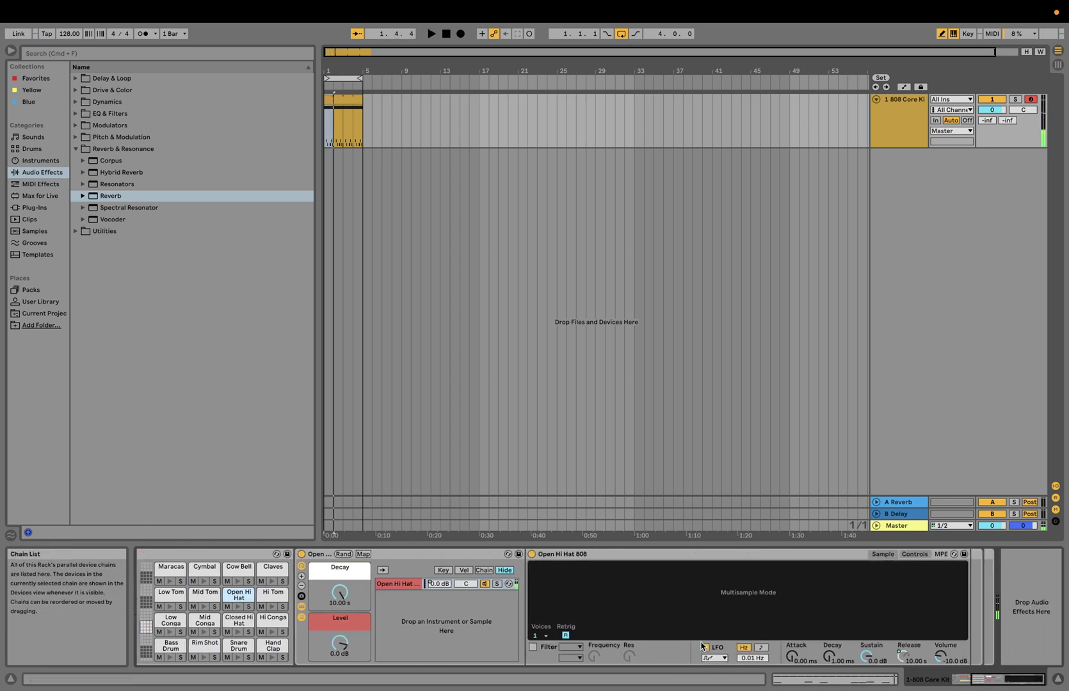
right_click(669, 556)
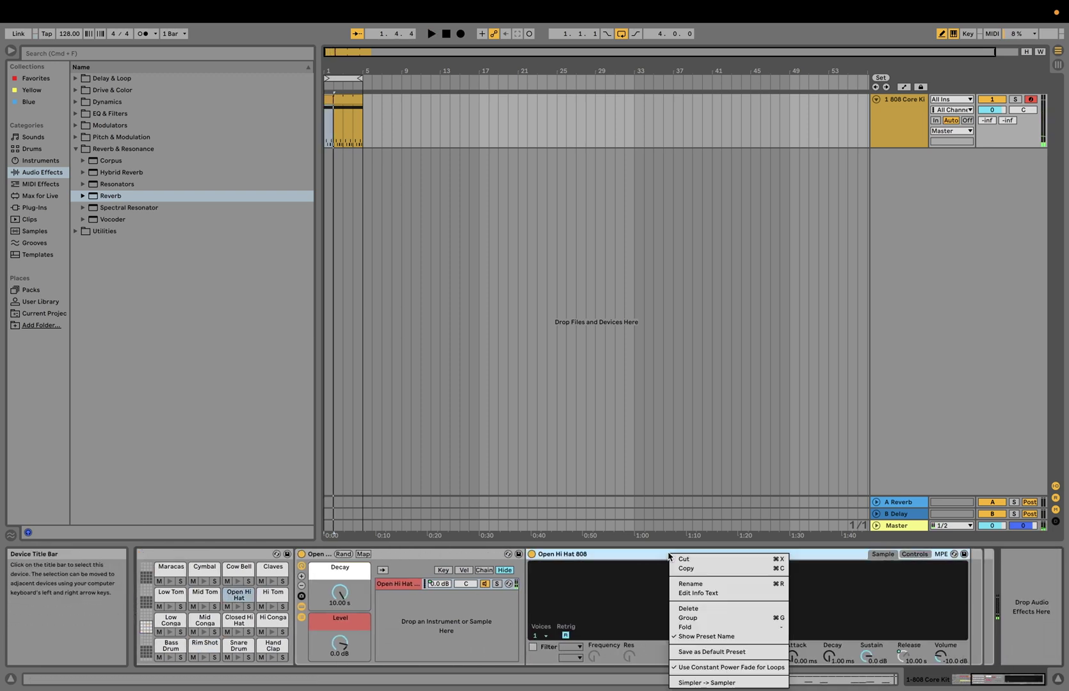
click(697, 682)
click(828, 557)
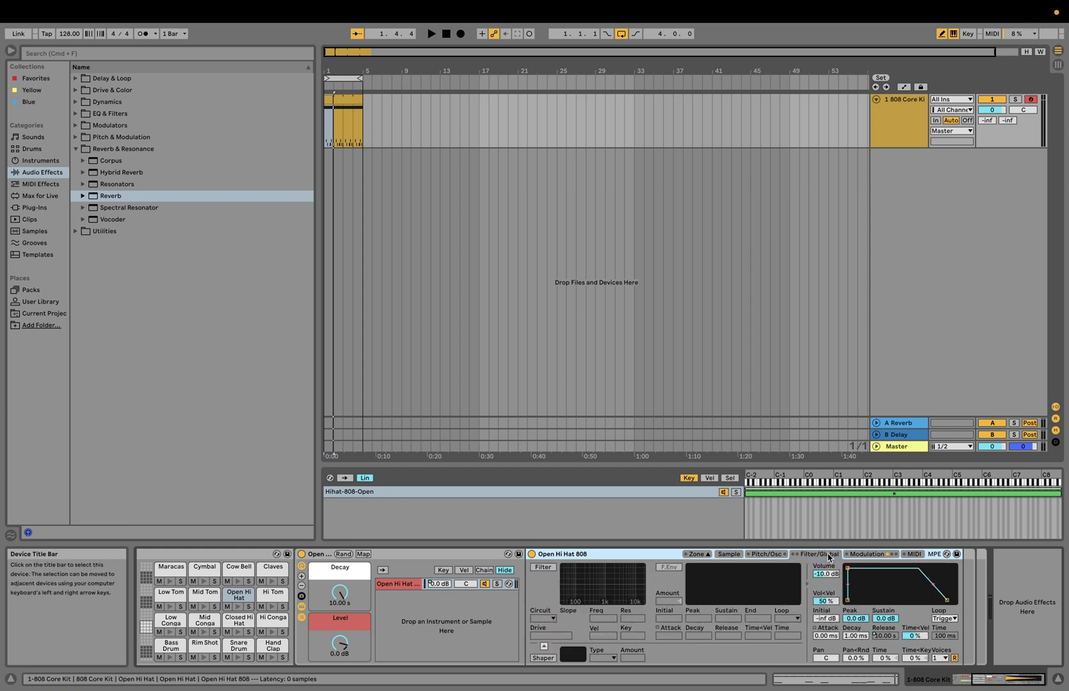
drag(848, 569, 864, 583)
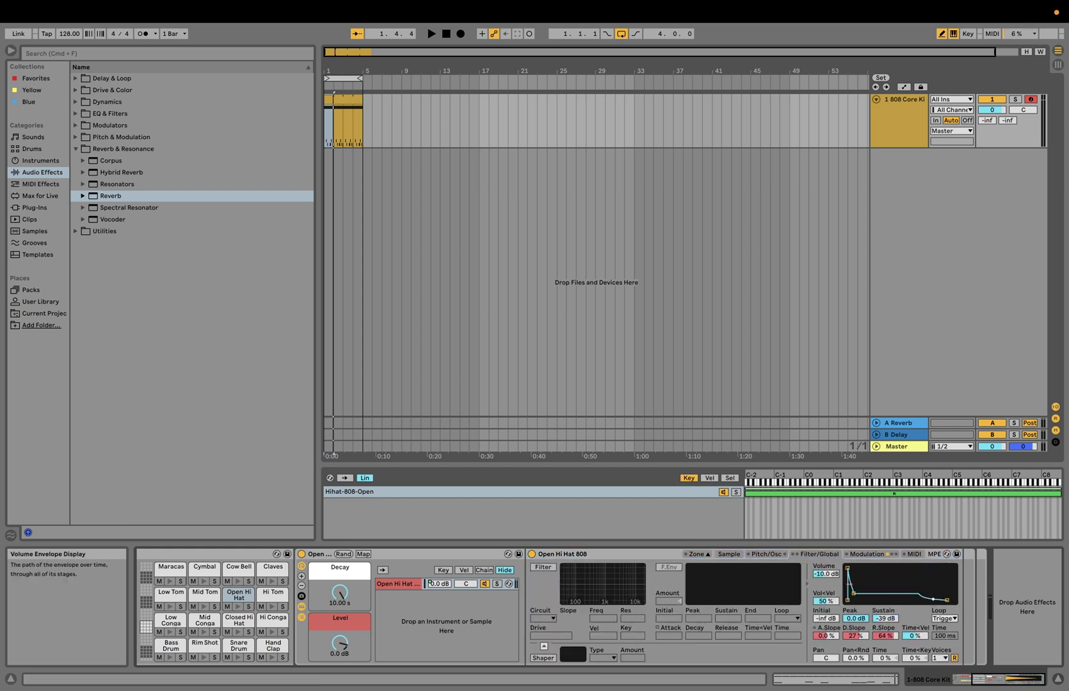
- Lower the Open Hi Hat's volume envelope sustain to -44 dB and enable its modulation oscillator as Noise with 46% velocity sensitivity during playback
key(space)
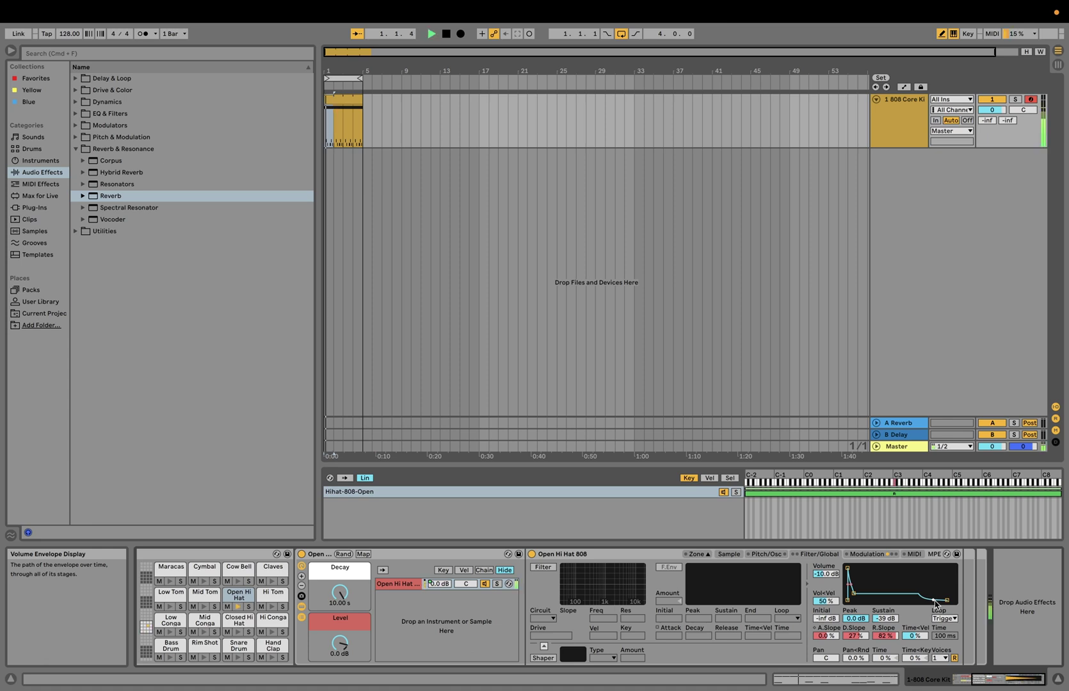
drag(855, 593, 857, 595)
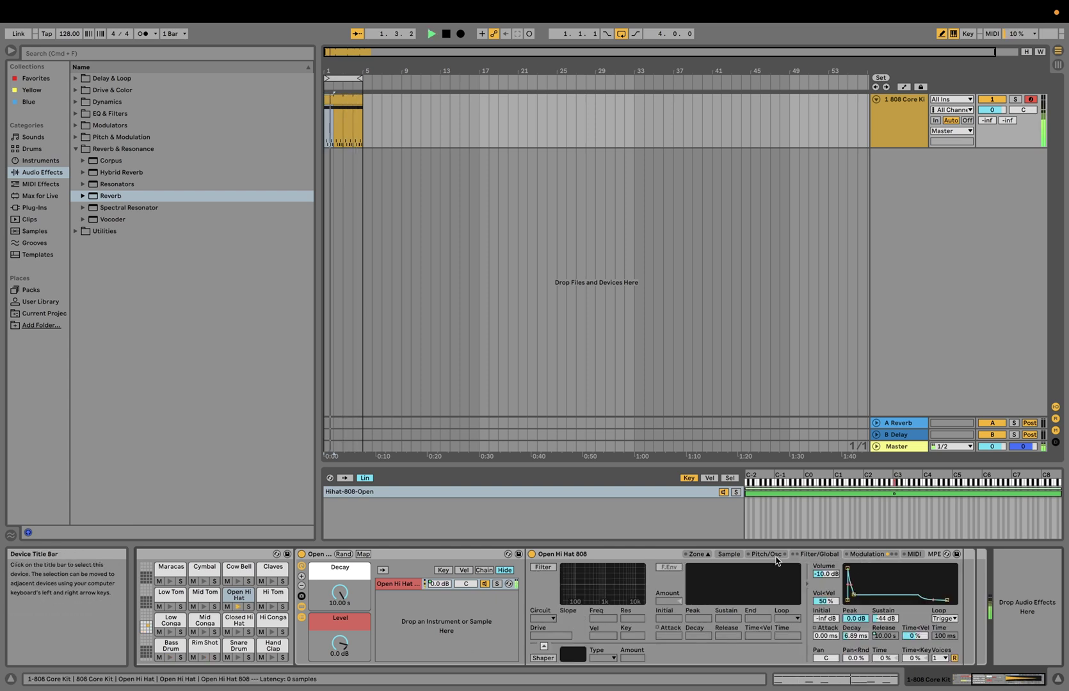
click(769, 555)
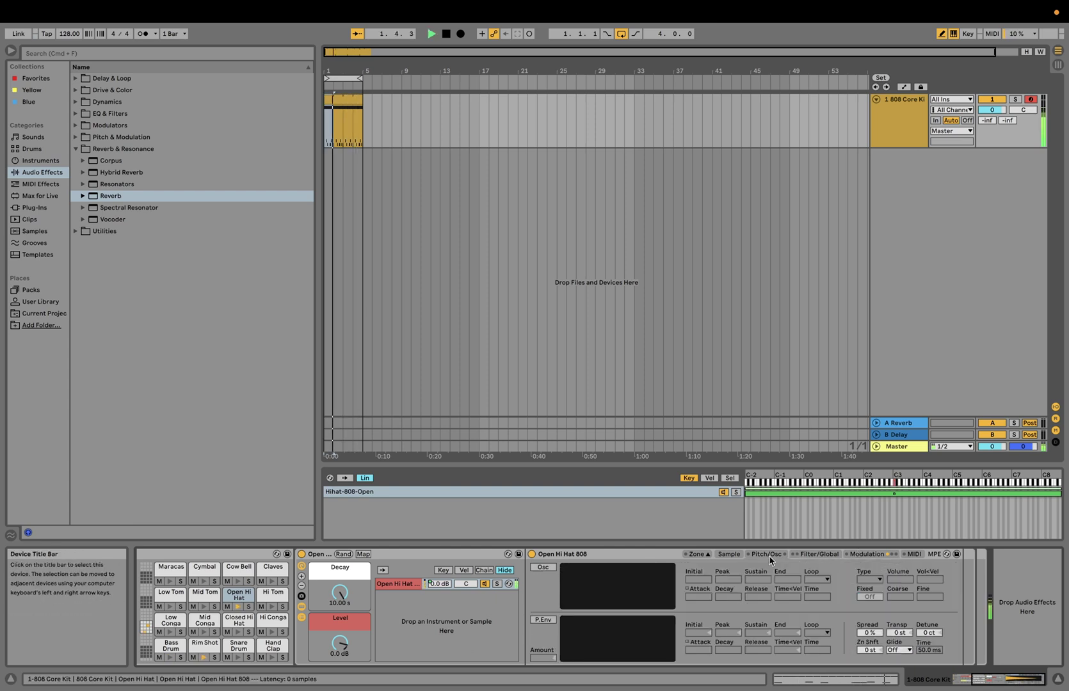
click(543, 567)
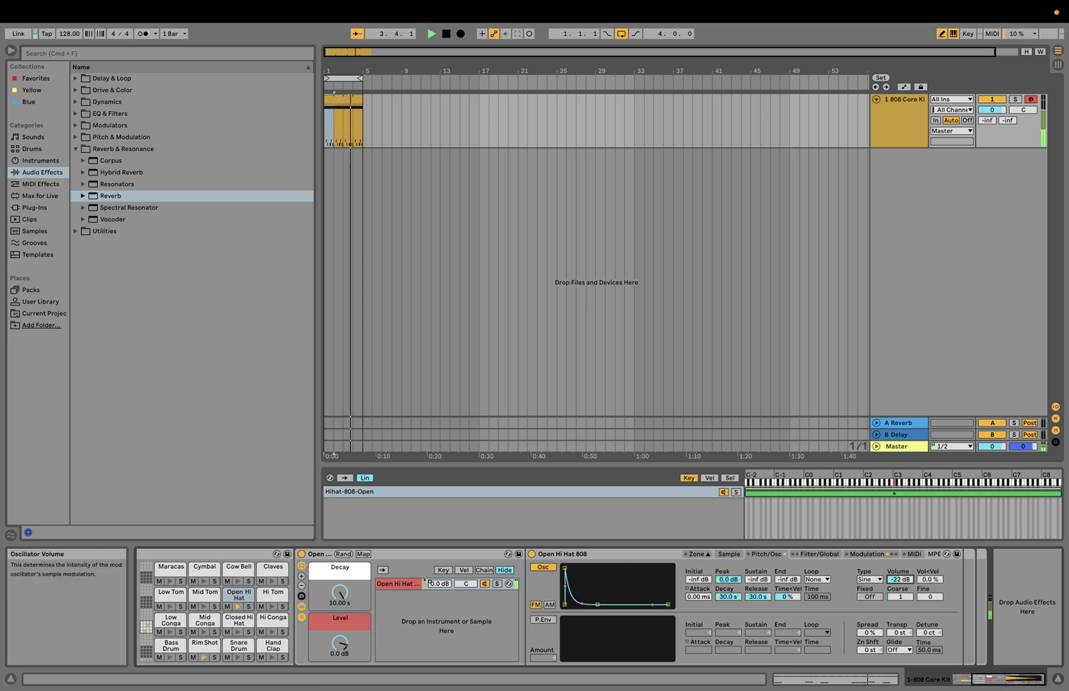
click(869, 580)
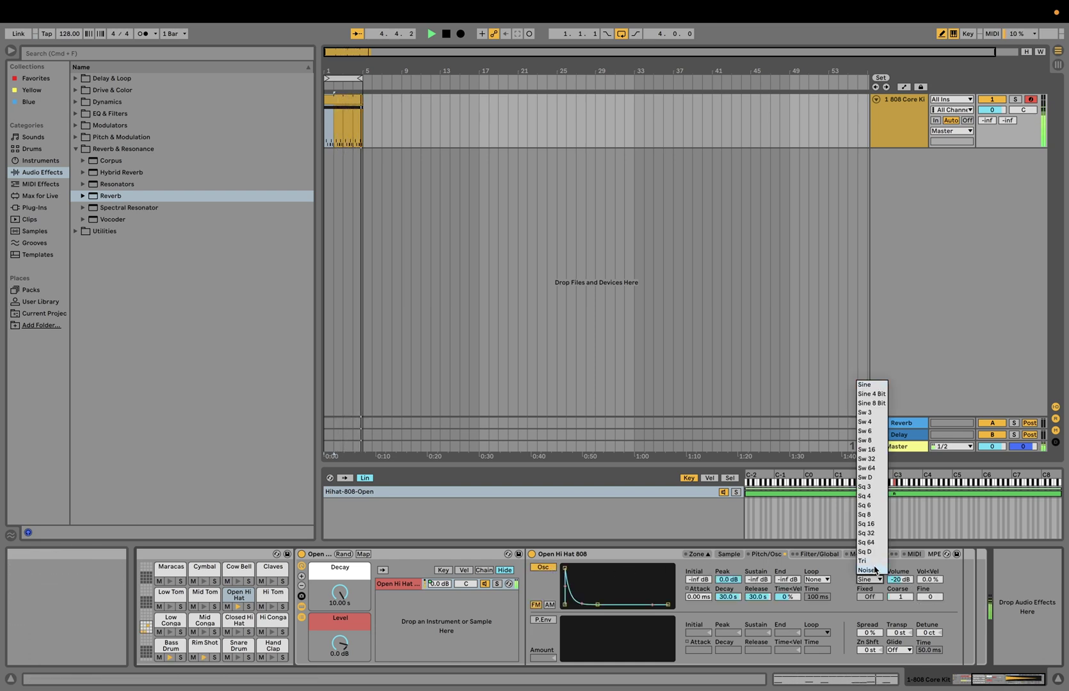
click(867, 570)
drag(900, 580, 930, 575)
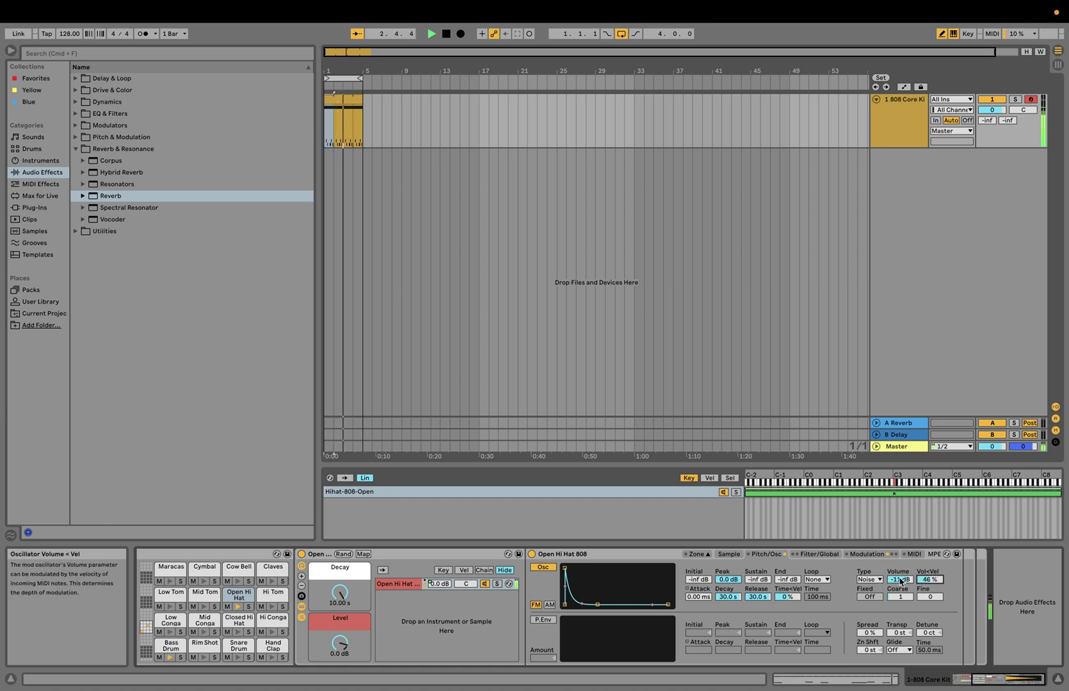
click(870, 580)
click(870, 580)
- Enable the Open Hi Hat's filter as a 24 dB high-pass at 2.85 kHz with 6.8% resonance, and set volume sustain to -46 dB
click(852, 555)
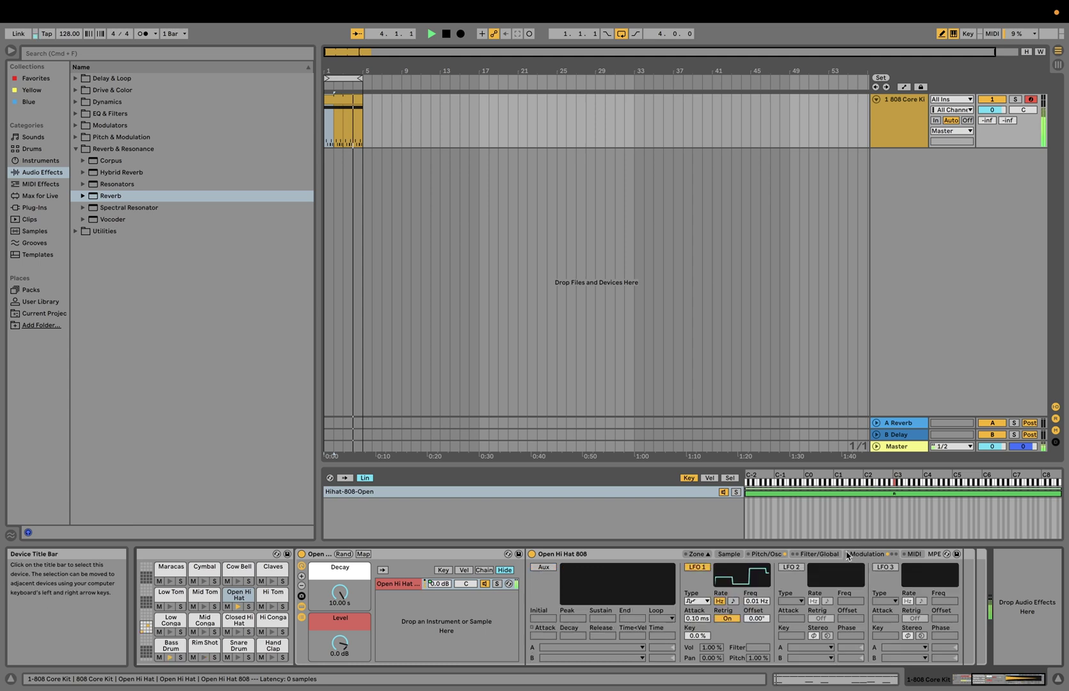
click(820, 554)
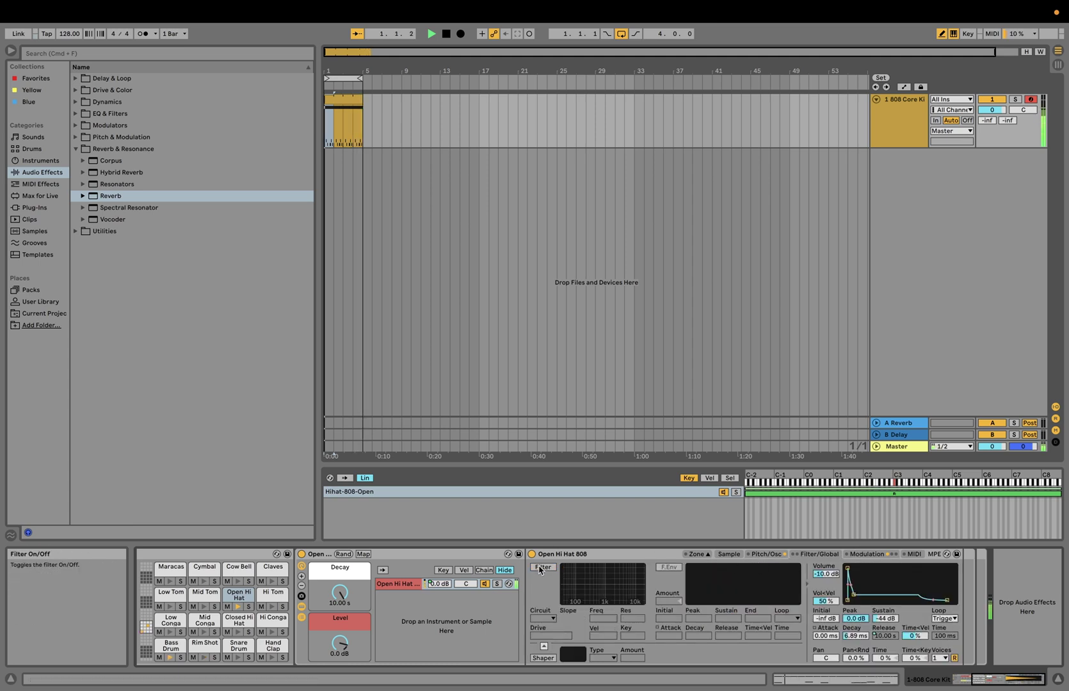
click(541, 568)
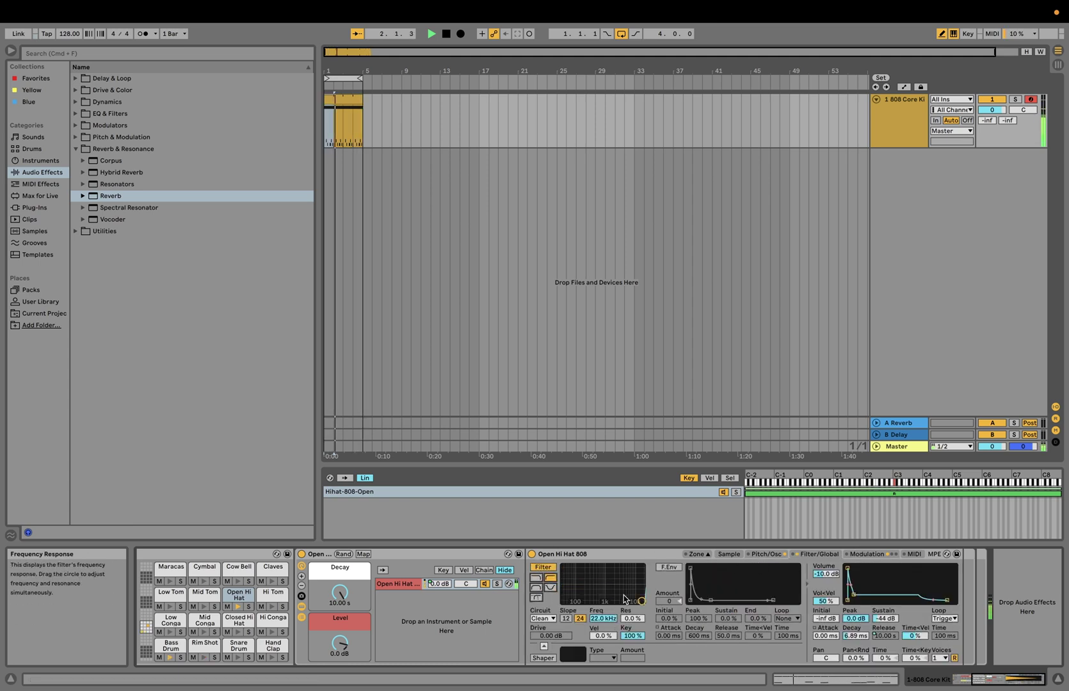
drag(625, 599, 613, 597)
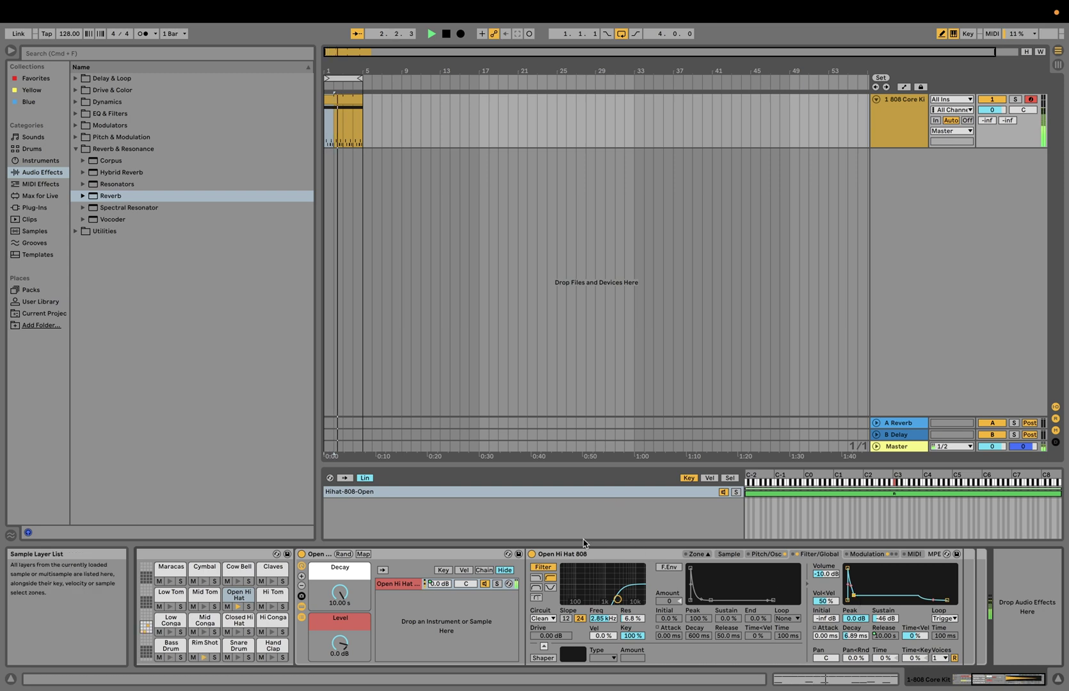
key(space)
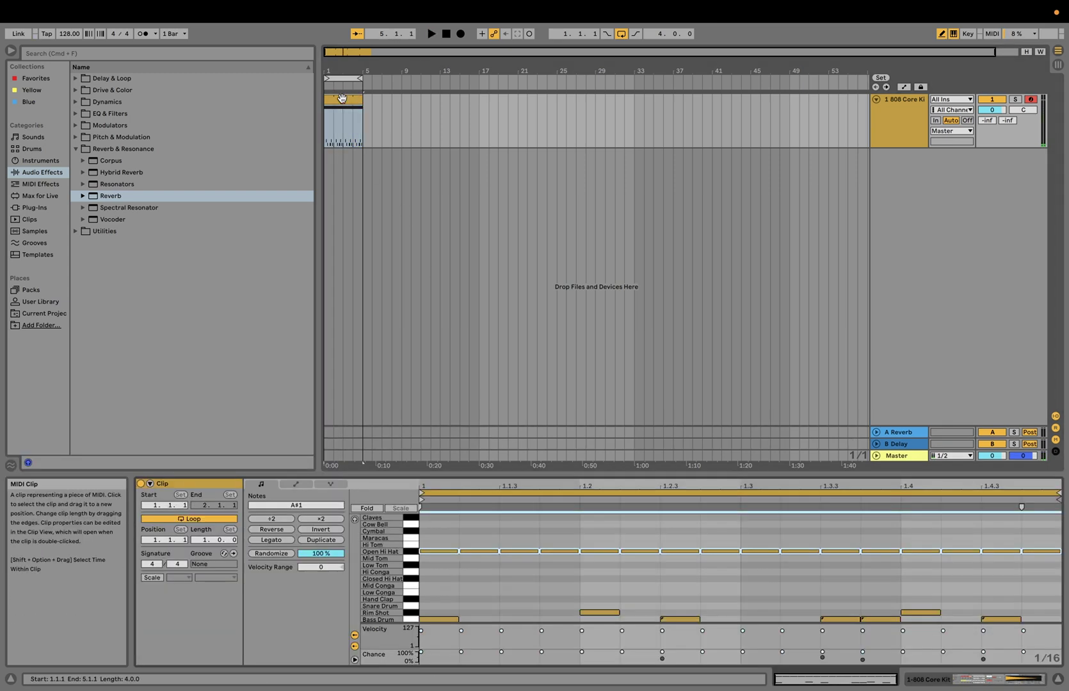
- Consolidate the looped one-bar drum pattern into a single four-bar clip
double_click(351, 133)
key(space)
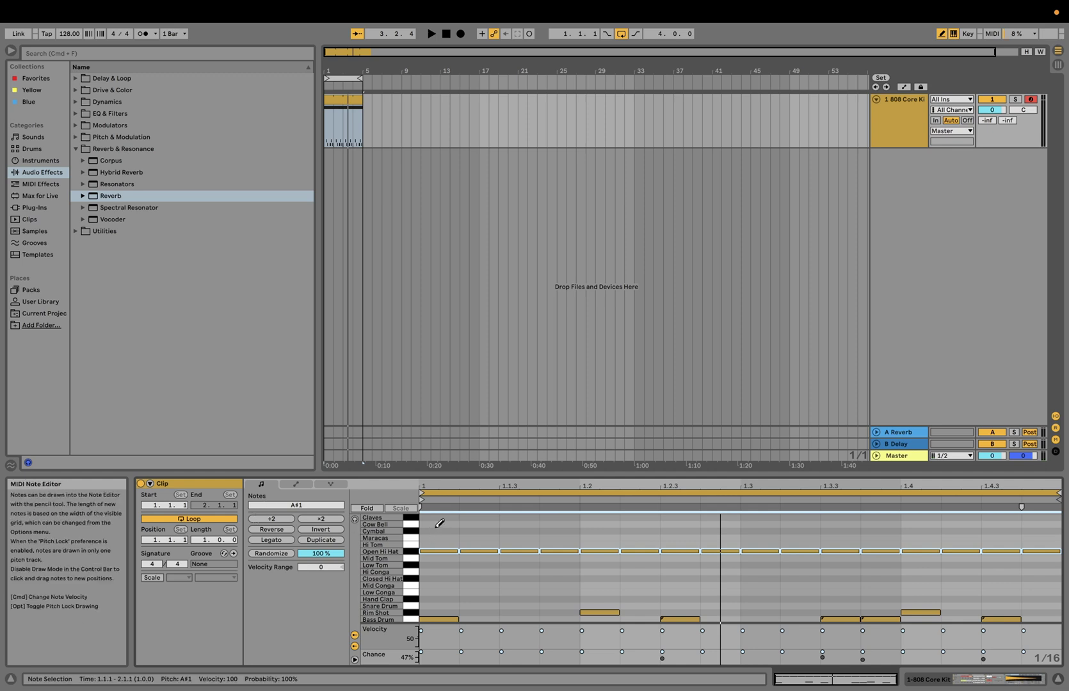
click(337, 97)
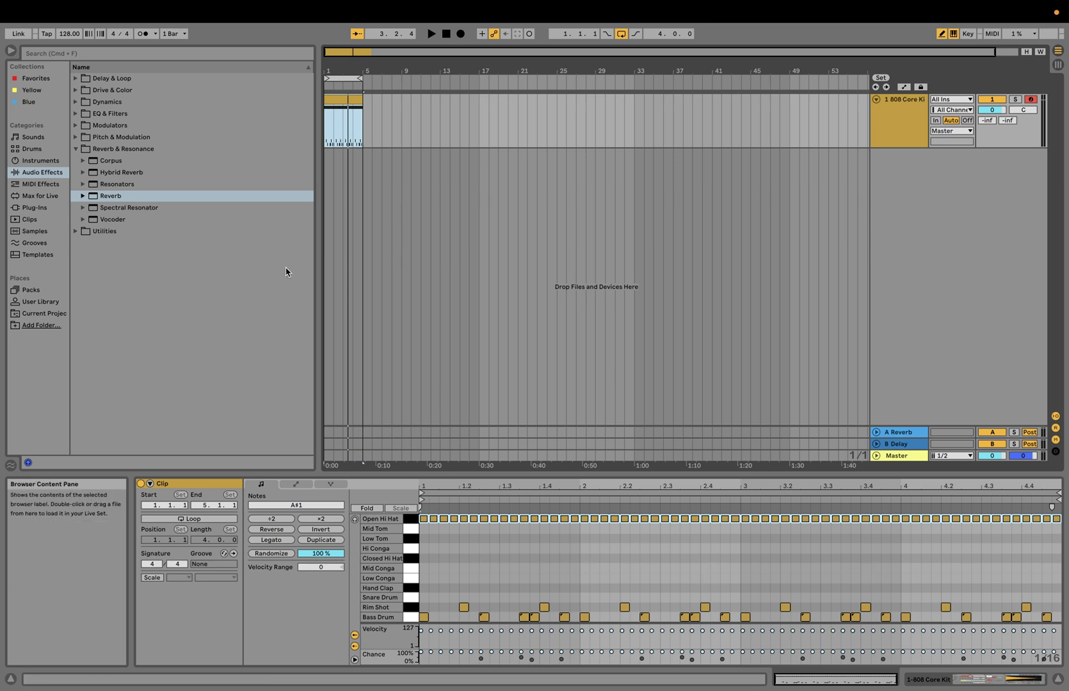
- Draw five Cow Bell notes in bar 1 at 1.1.3, 1.2.2, 1.2.4, 1.3.3 and 1.4.1, checking the rhythm with playback
scroll(474, 557, up, 3)
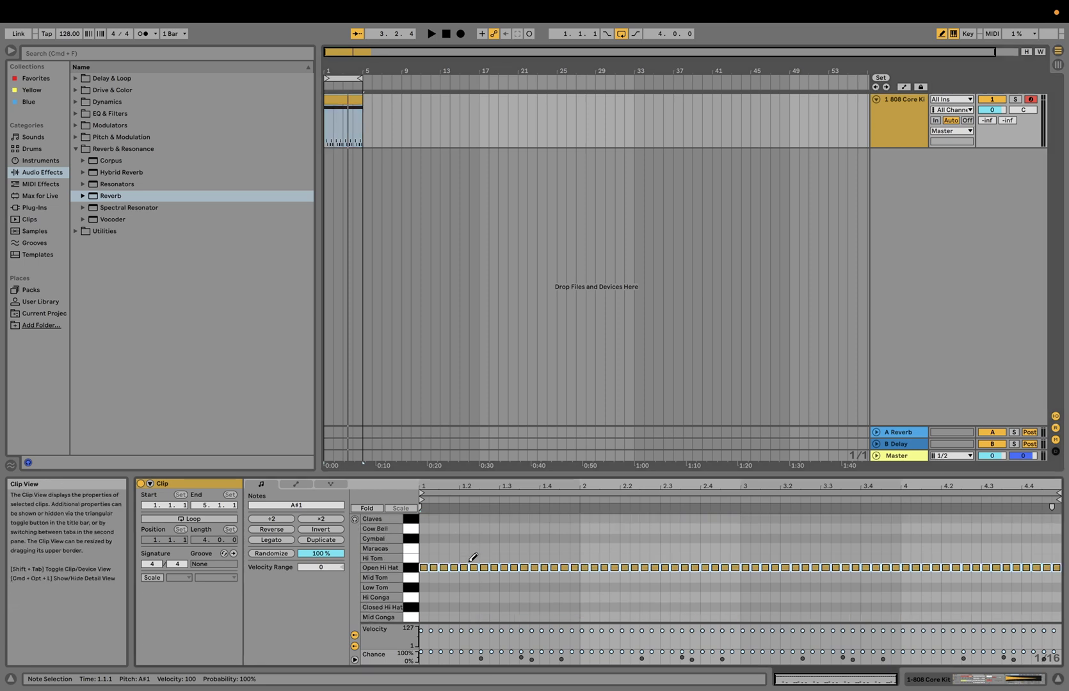
click(444, 526)
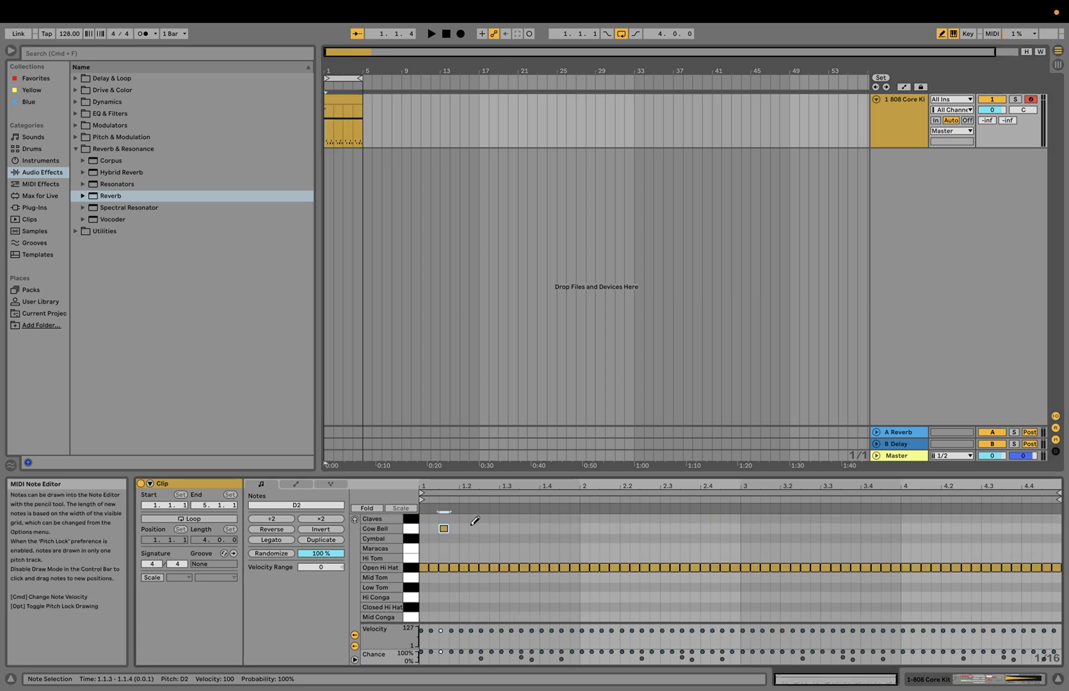
drag(473, 526, 487, 526)
click(514, 528)
key(space)
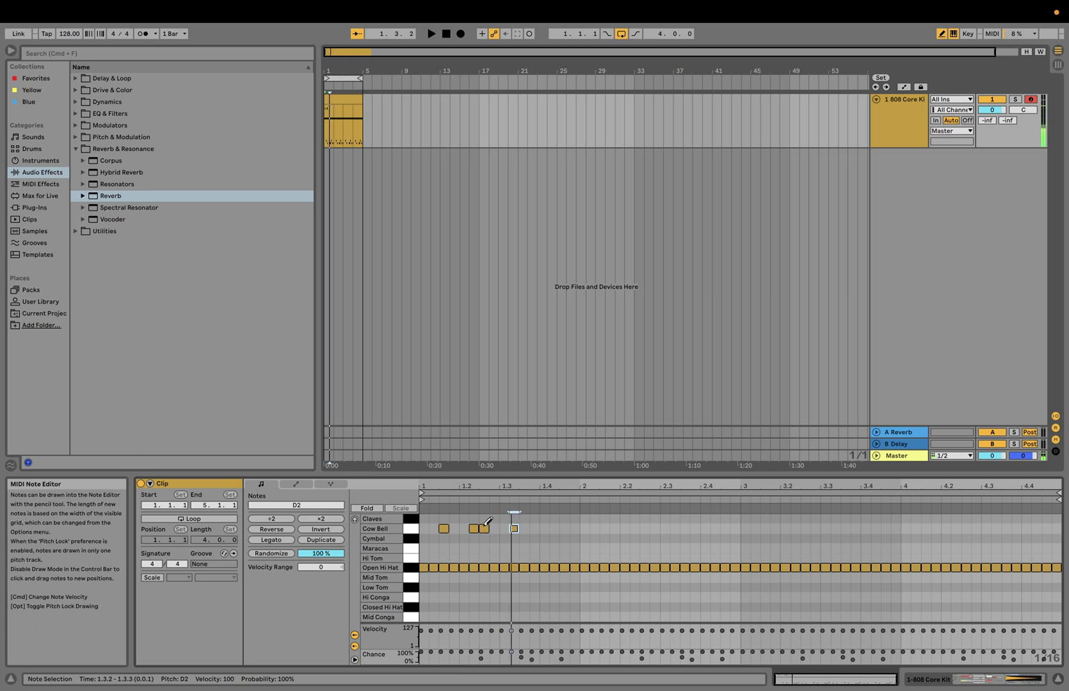
drag(485, 527, 494, 527)
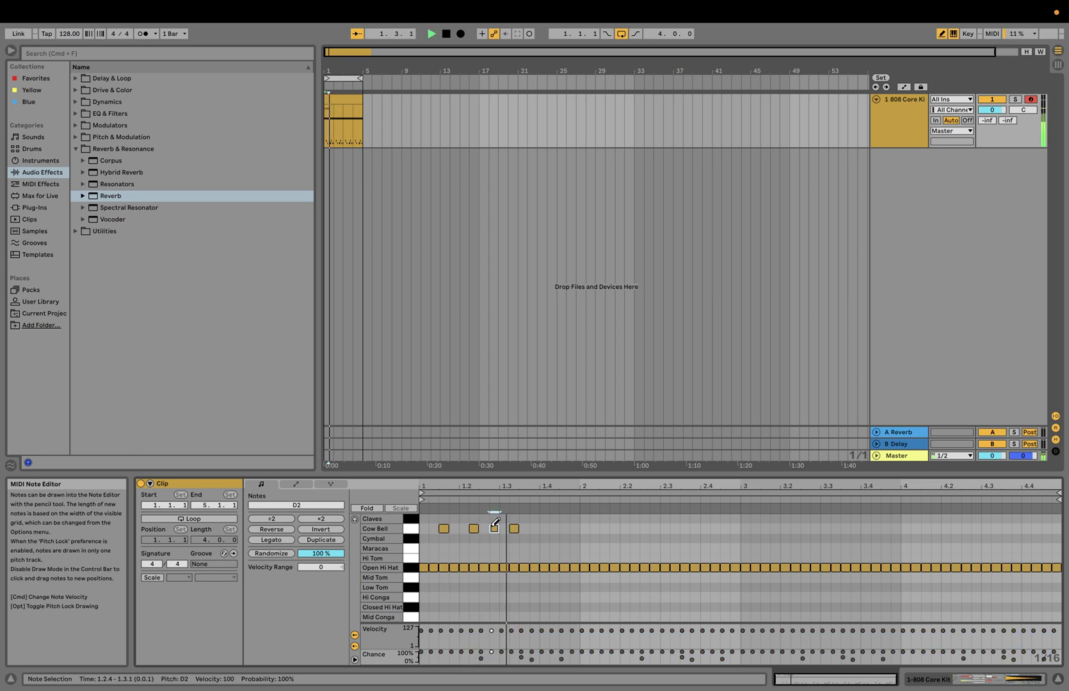
drag(515, 527, 525, 527)
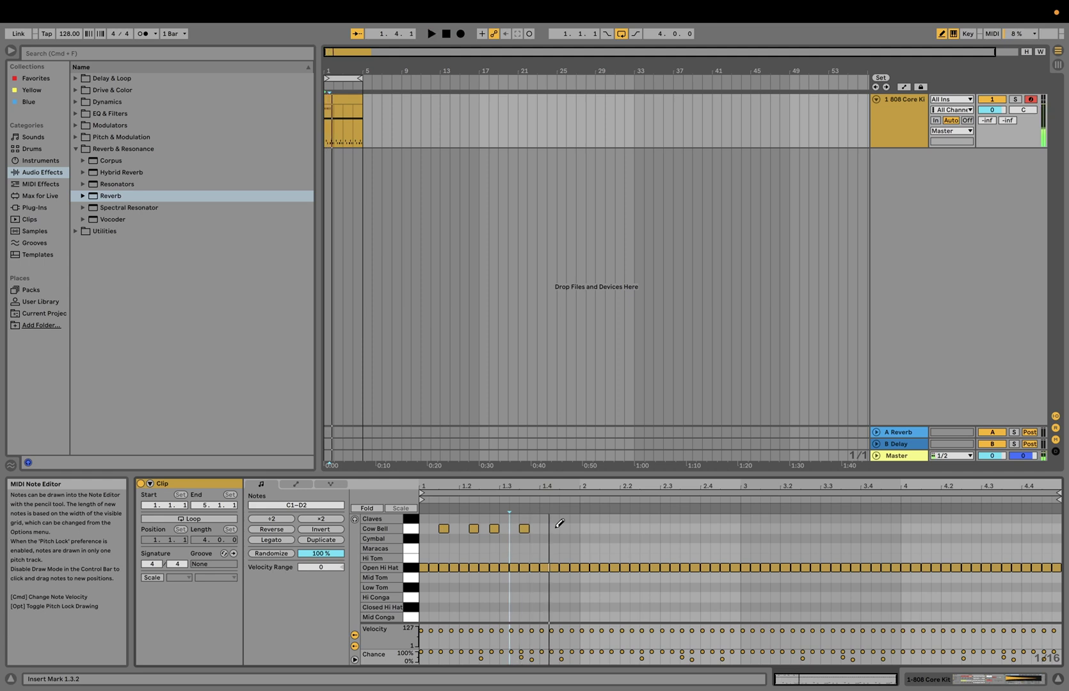
click(544, 528)
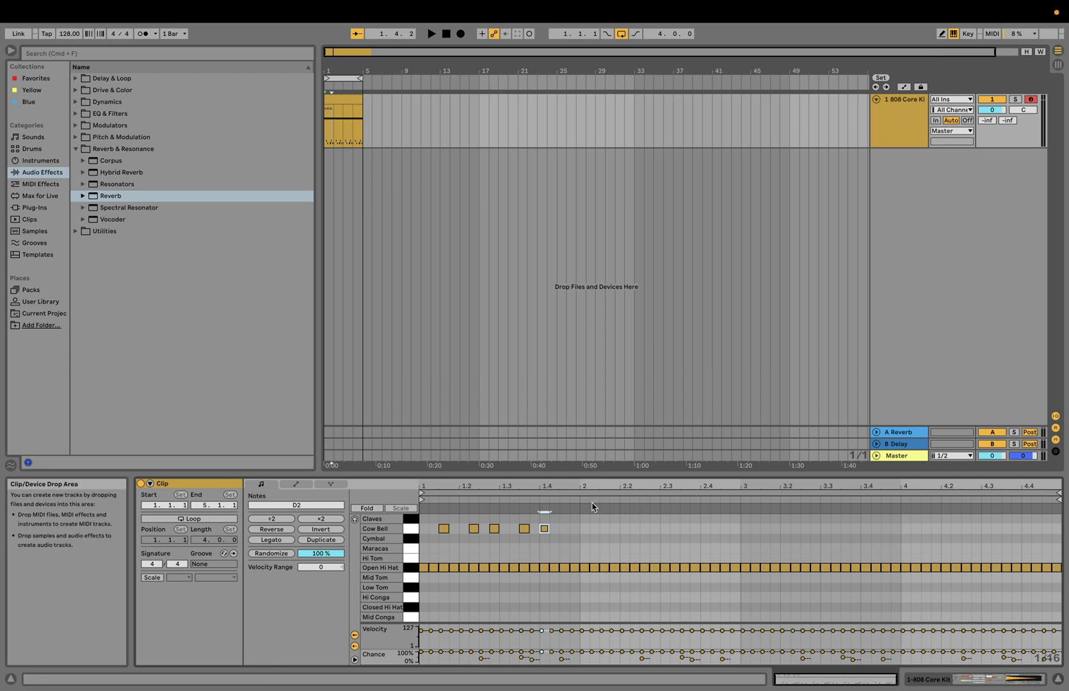
- Duplicate the five-note Cow Bell phrase four times to fill the rest of the four-bar clip and play it back
drag(559, 541, 402, 525)
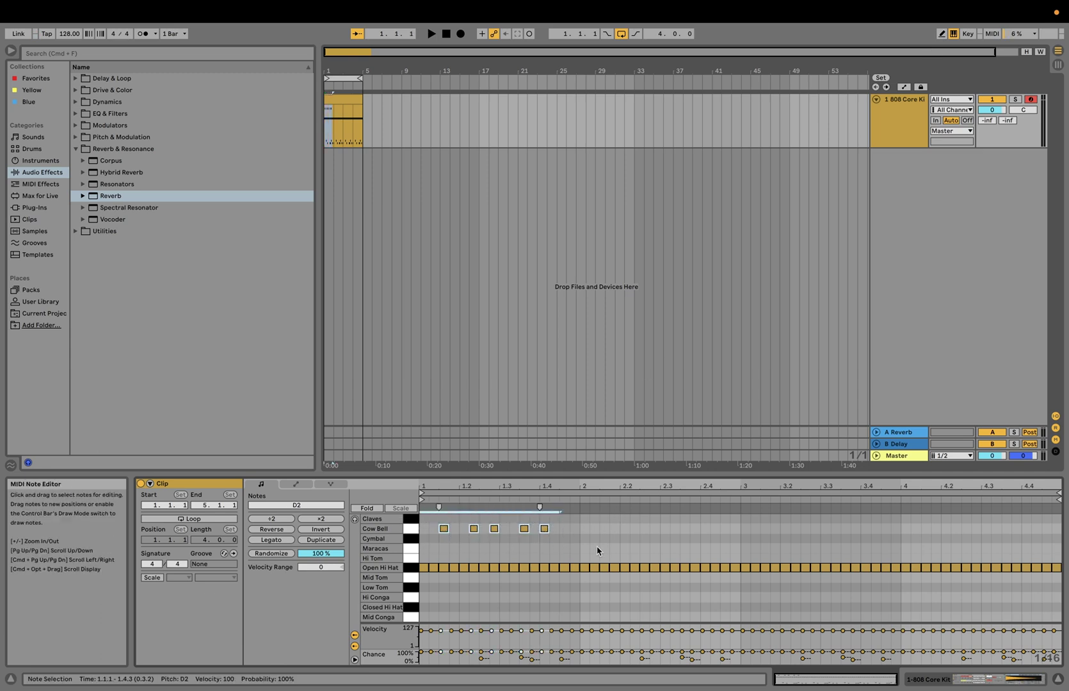
key(super+d)
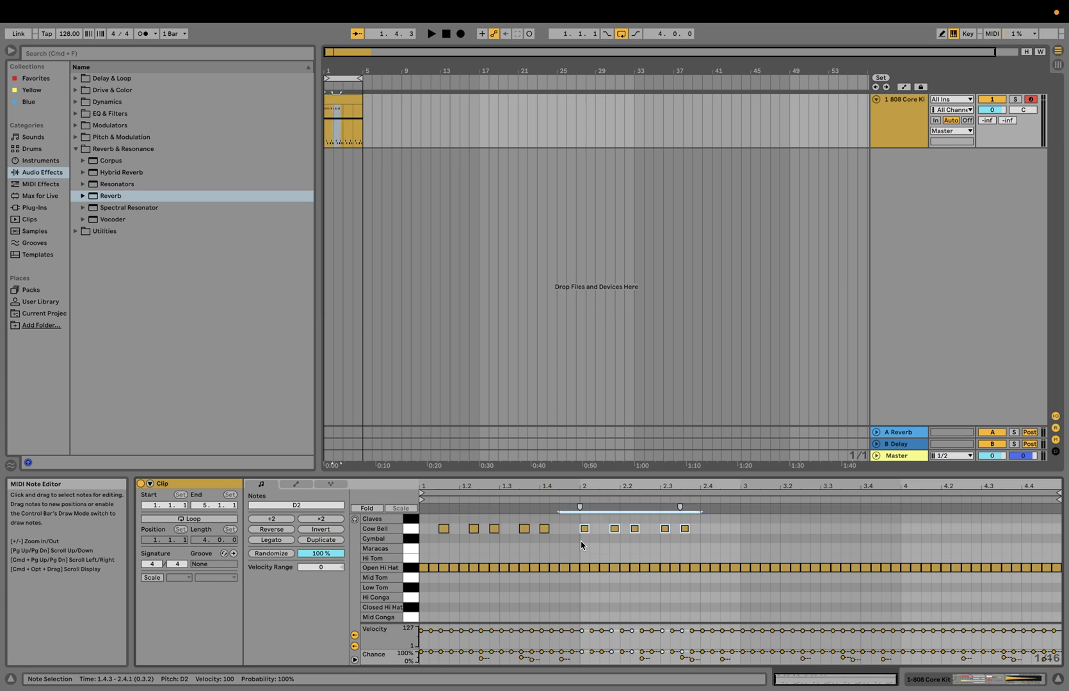
key(super+d)
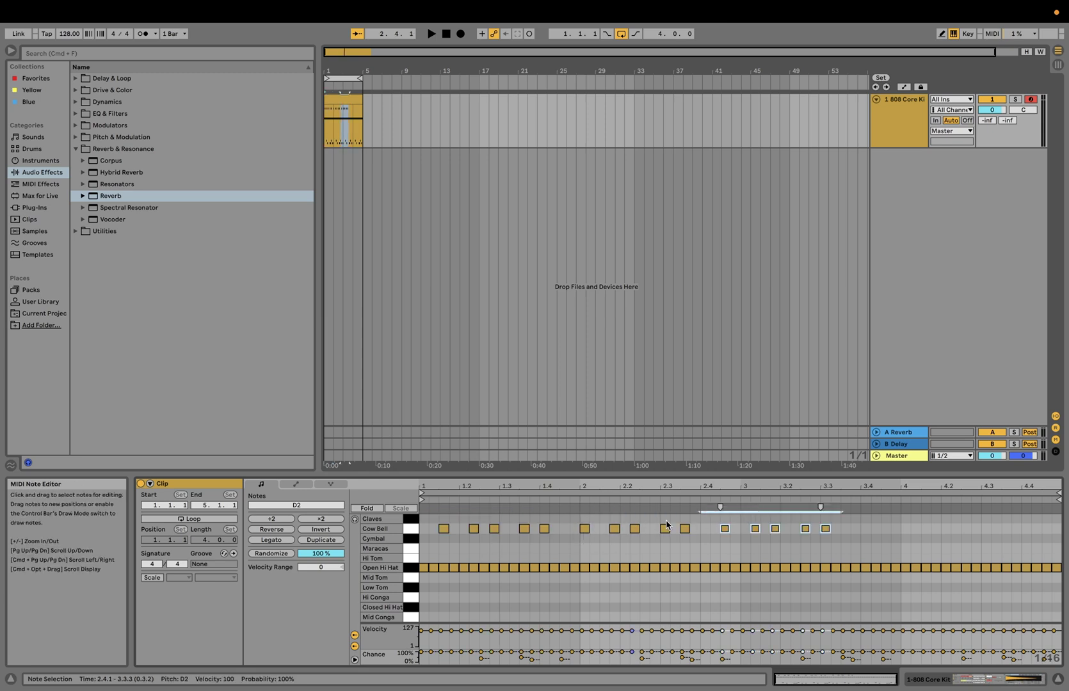
key(super+d)
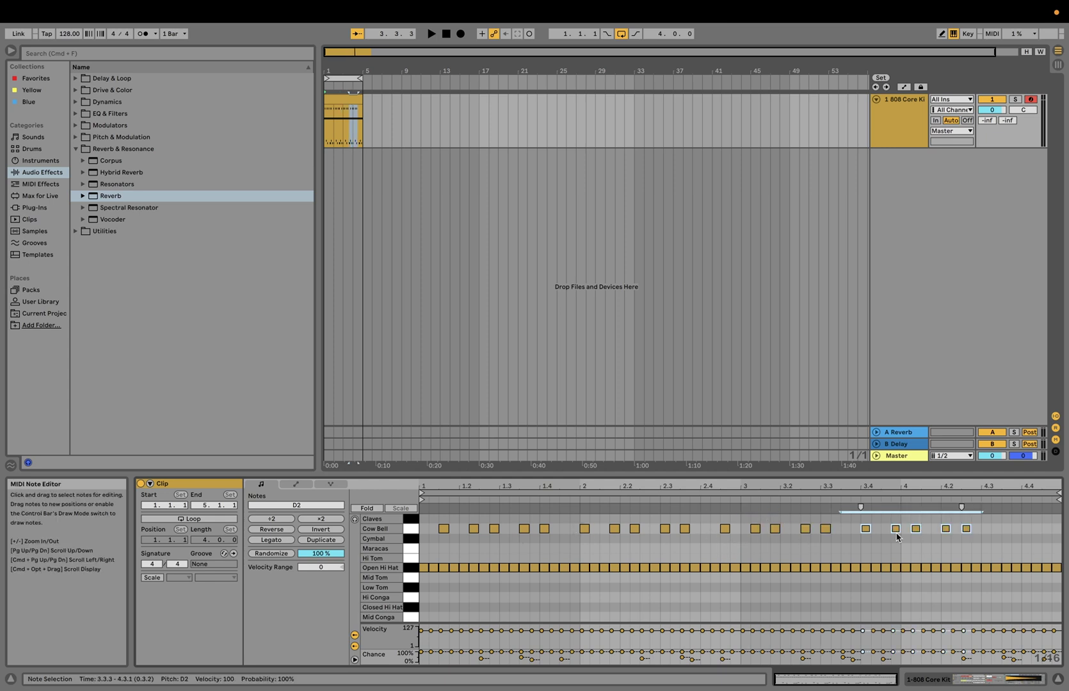
key(super+d)
key(space)
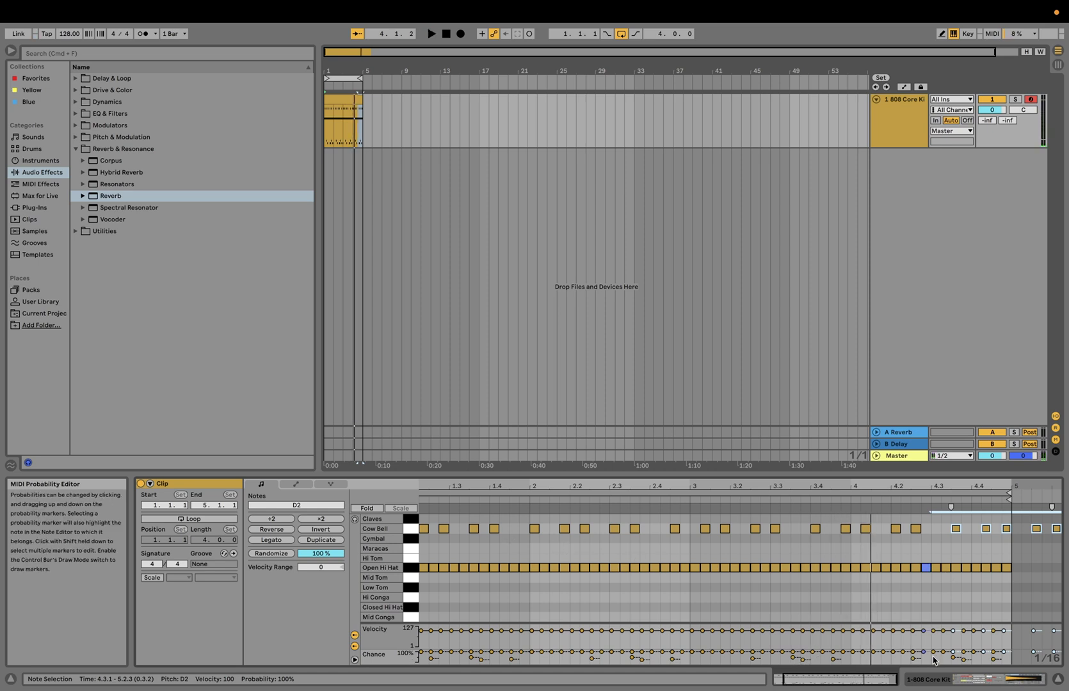
- Convert the Cow Bell's Simpler to Sampler and assign Velocity to modulate Pitch
click(981, 684)
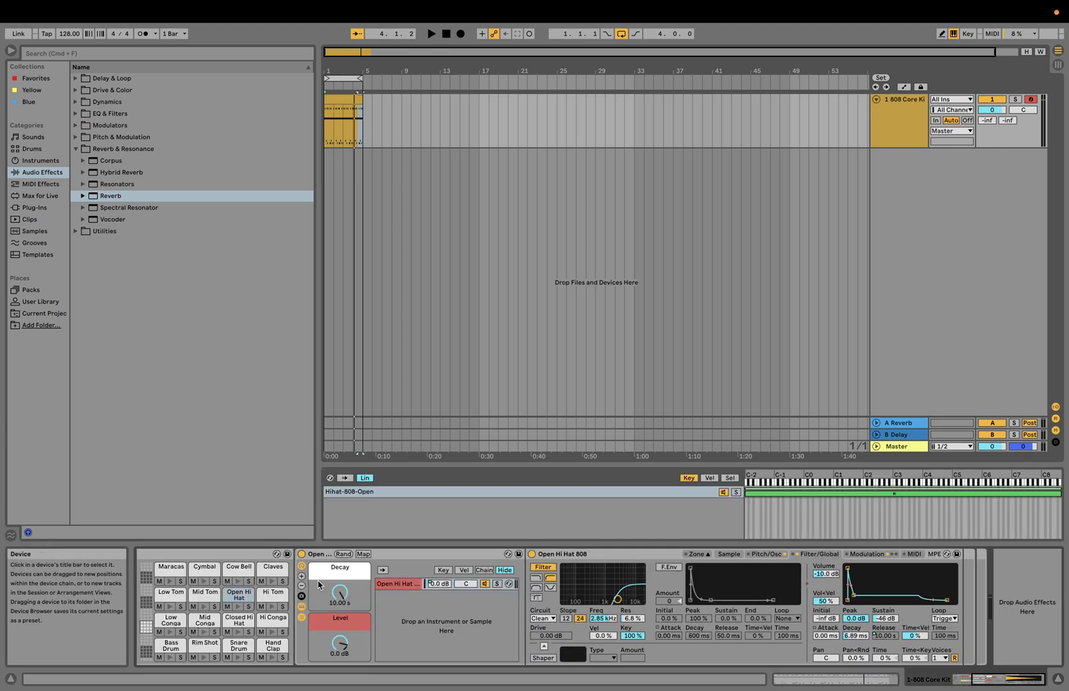
click(243, 573)
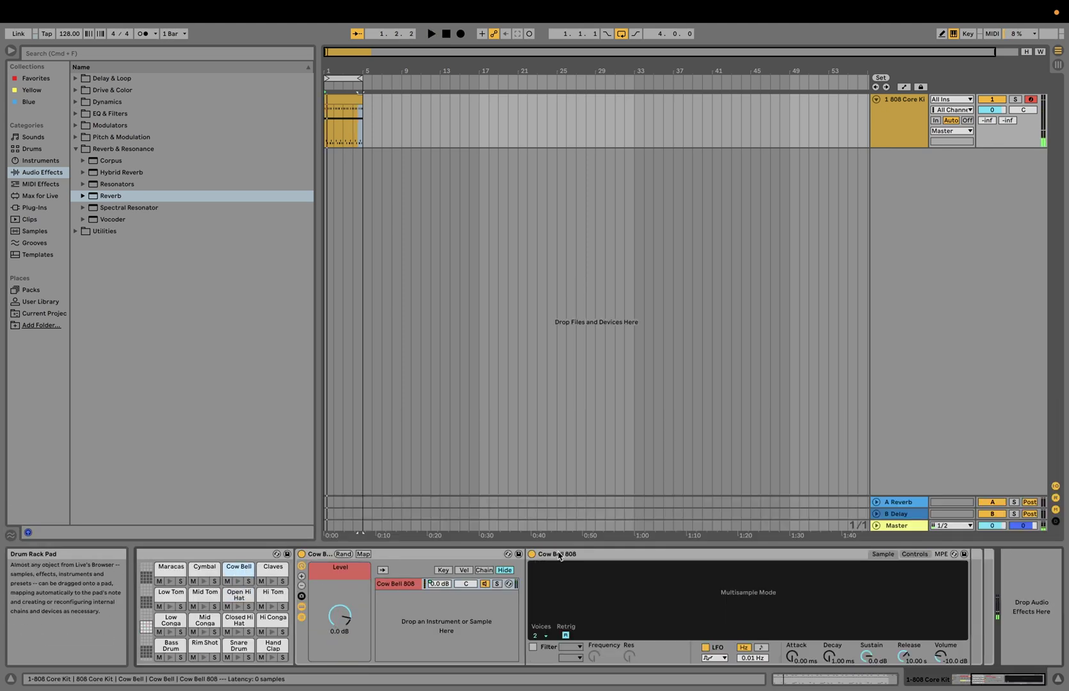
right_click(600, 555)
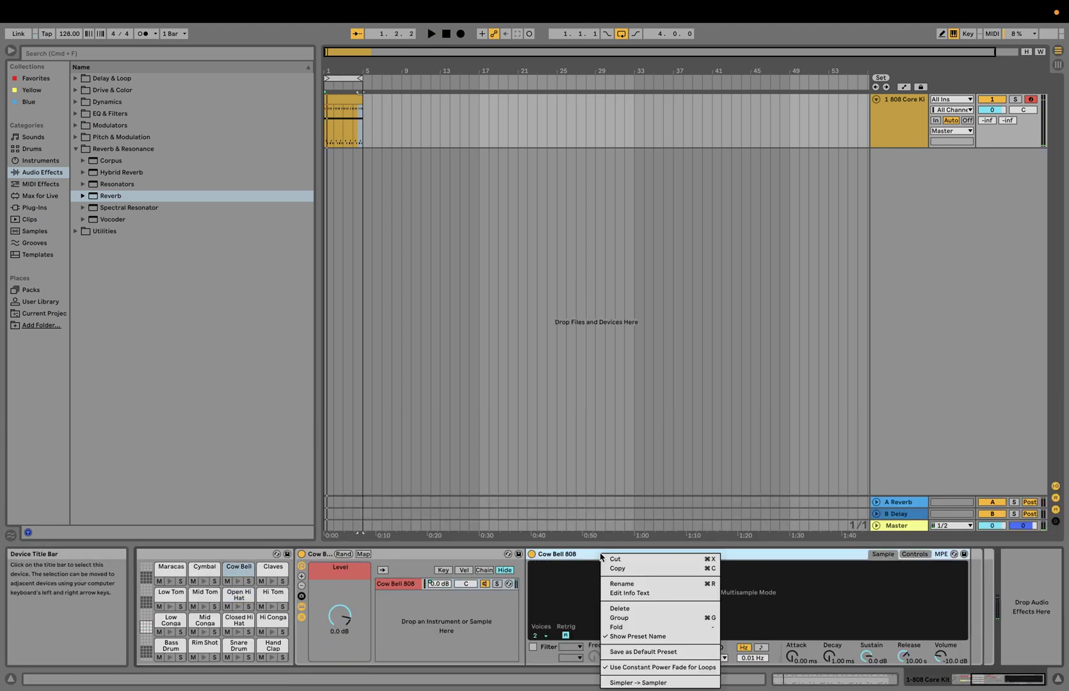
click(626, 682)
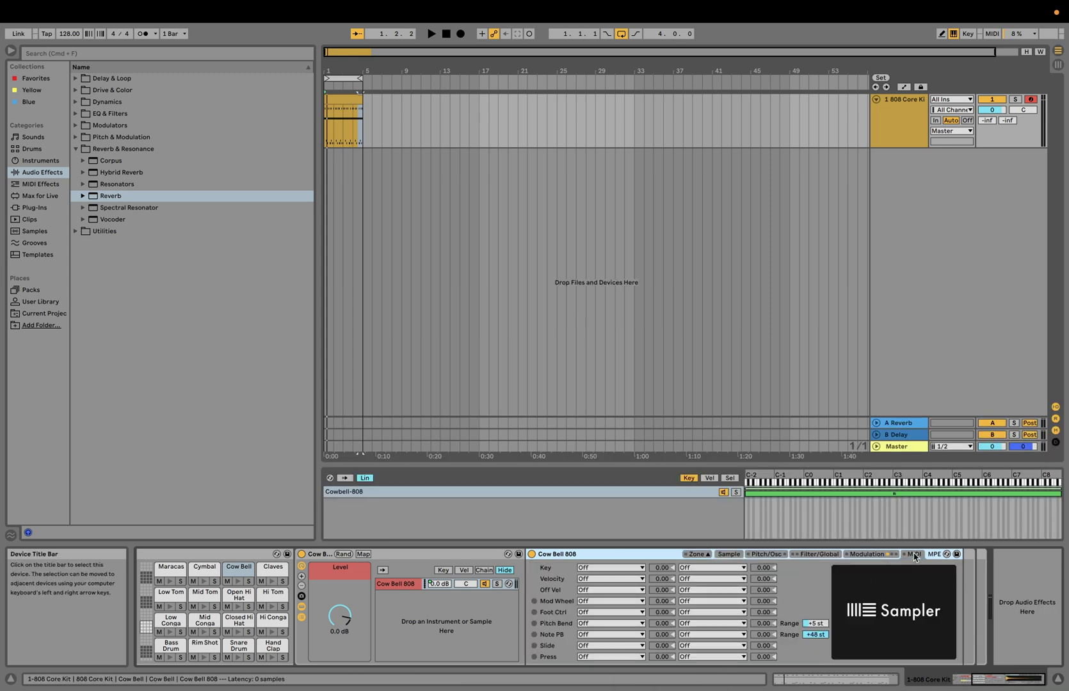
click(584, 580)
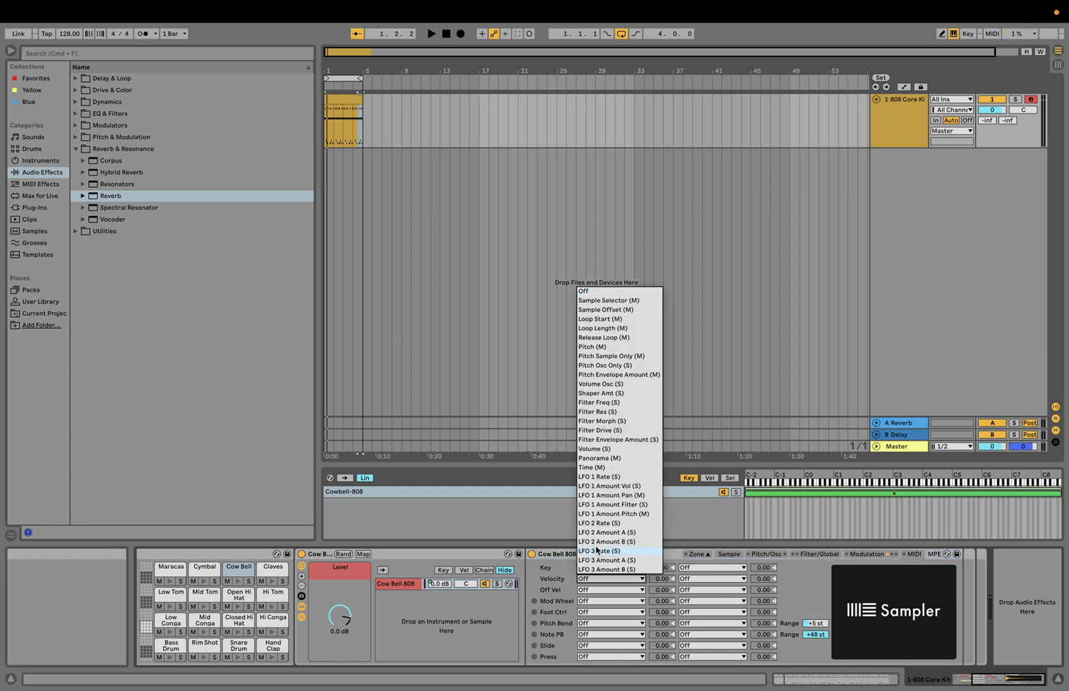
click(613, 347)
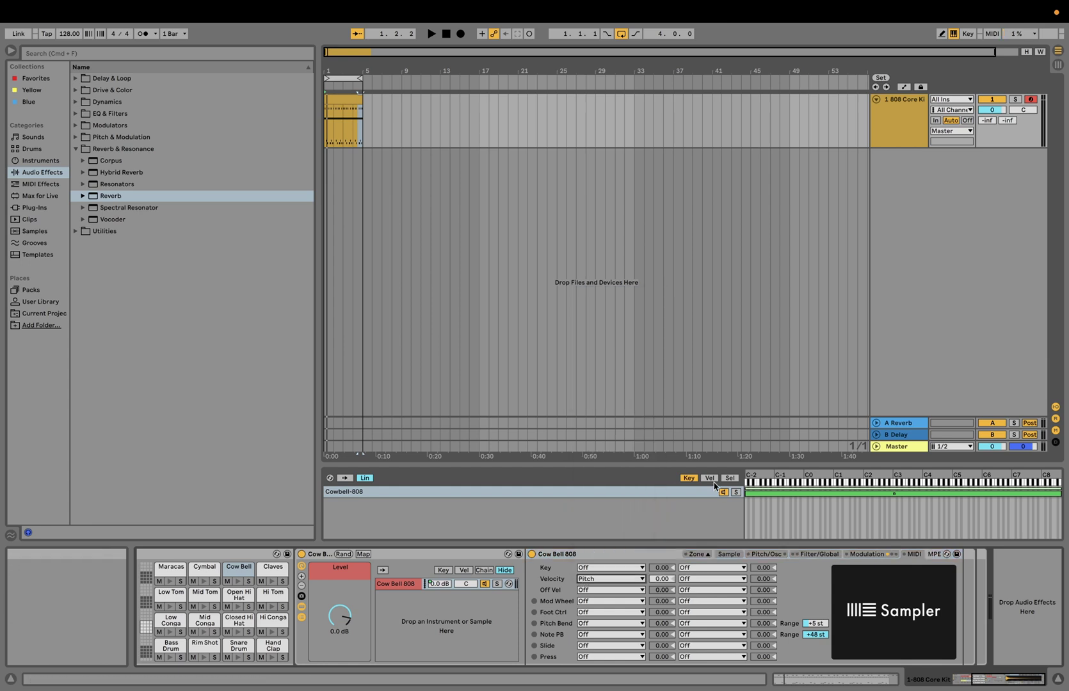
- Delete the Cow Bell notes in bars 2 to 4, then select the five notes in bar 1 and start playback
double_click(340, 99)
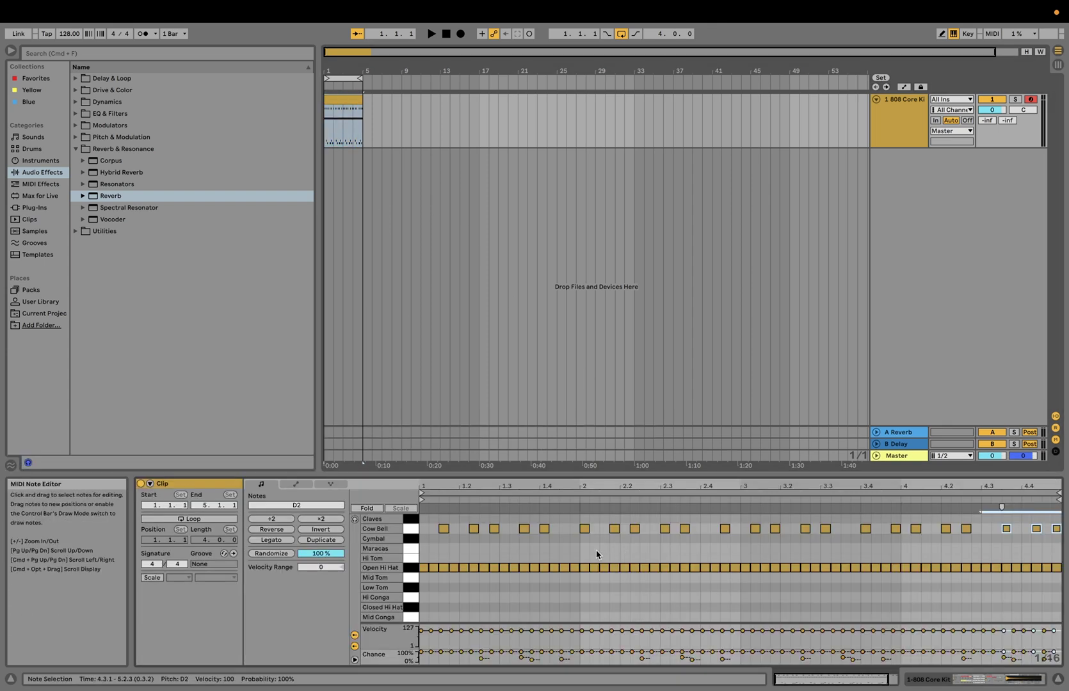
drag(597, 552, 1060, 516)
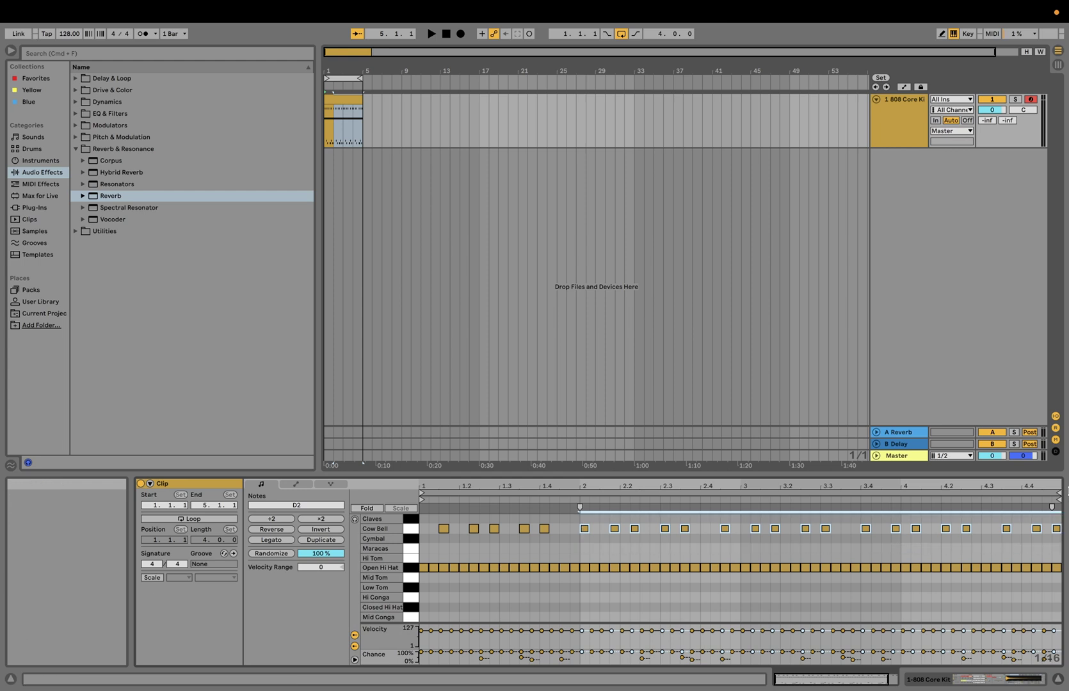
key(Delete)
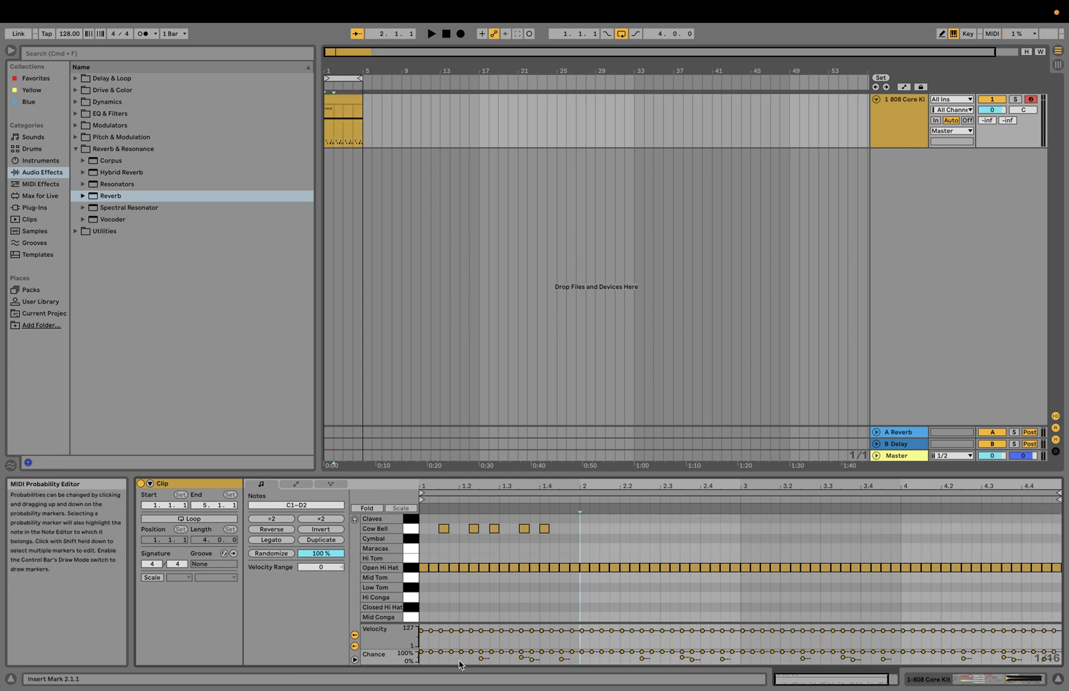
drag(557, 552, 425, 512)
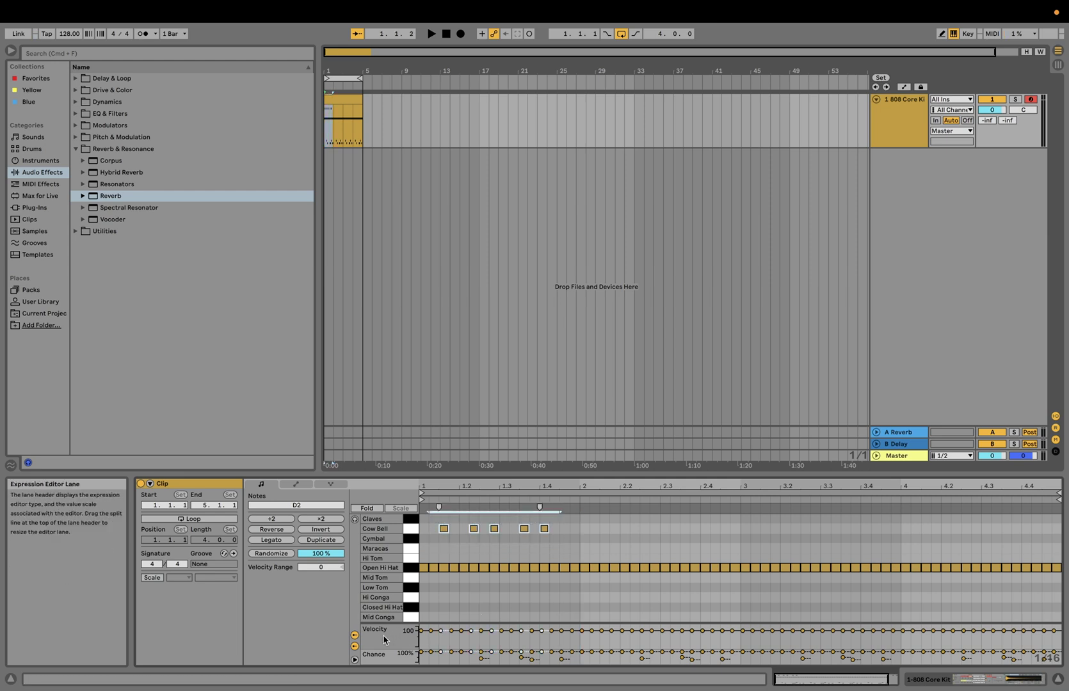
key(space)
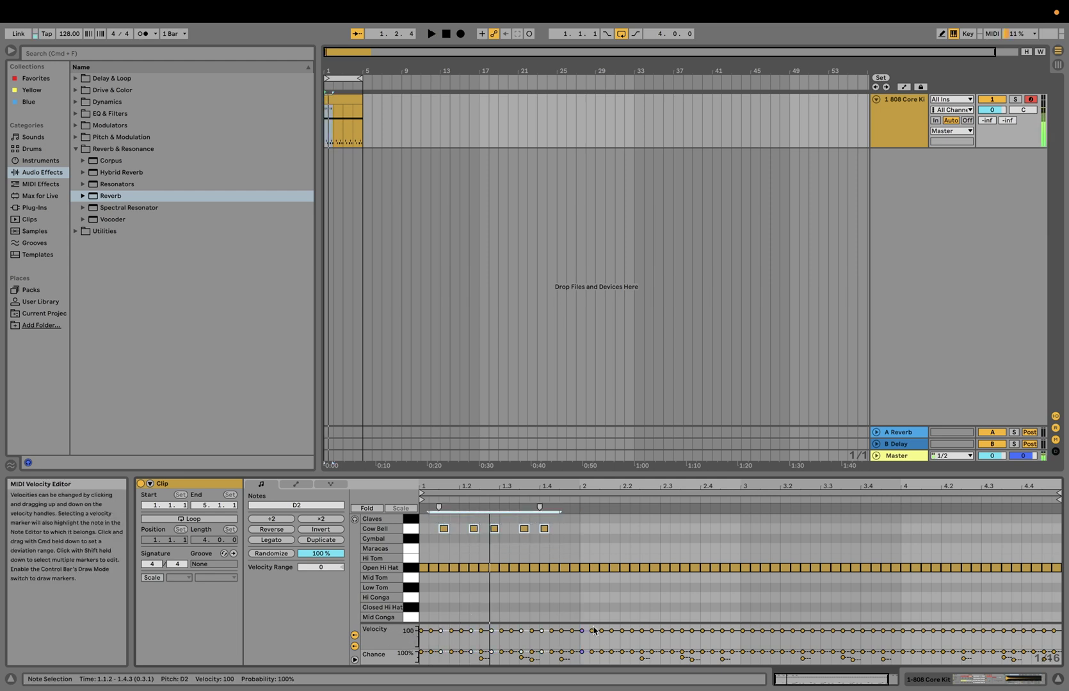
- Set the Cow Bell Sampler's Velocity-to-Pitch modulation amount to 100 and play the pattern back
key(space)
click(1007, 684)
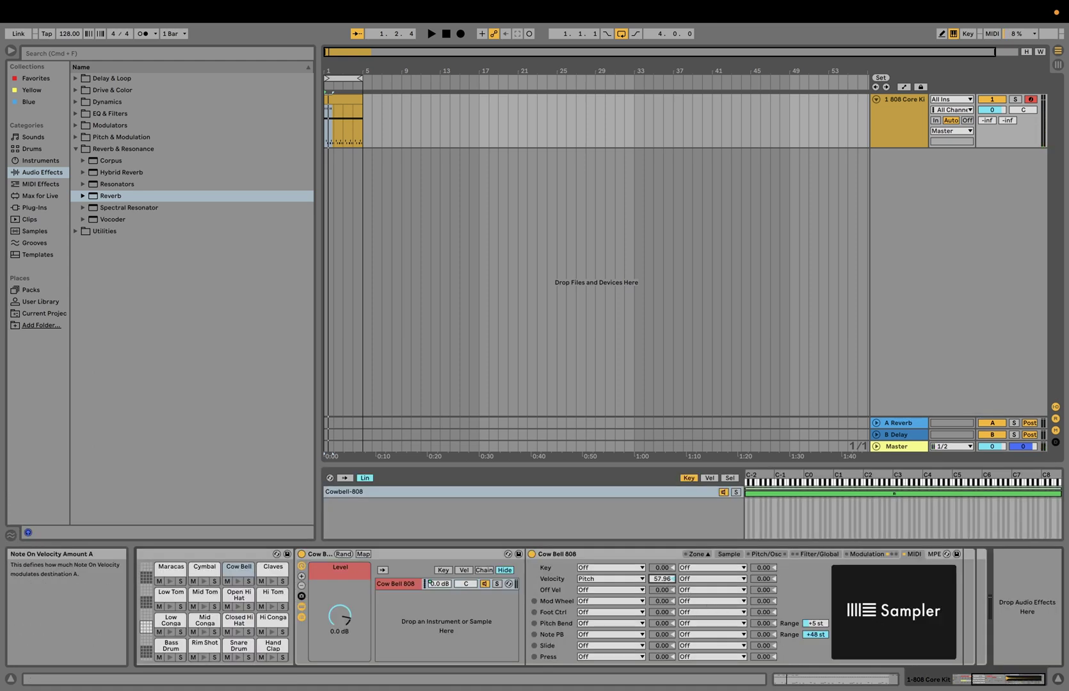
key(space)
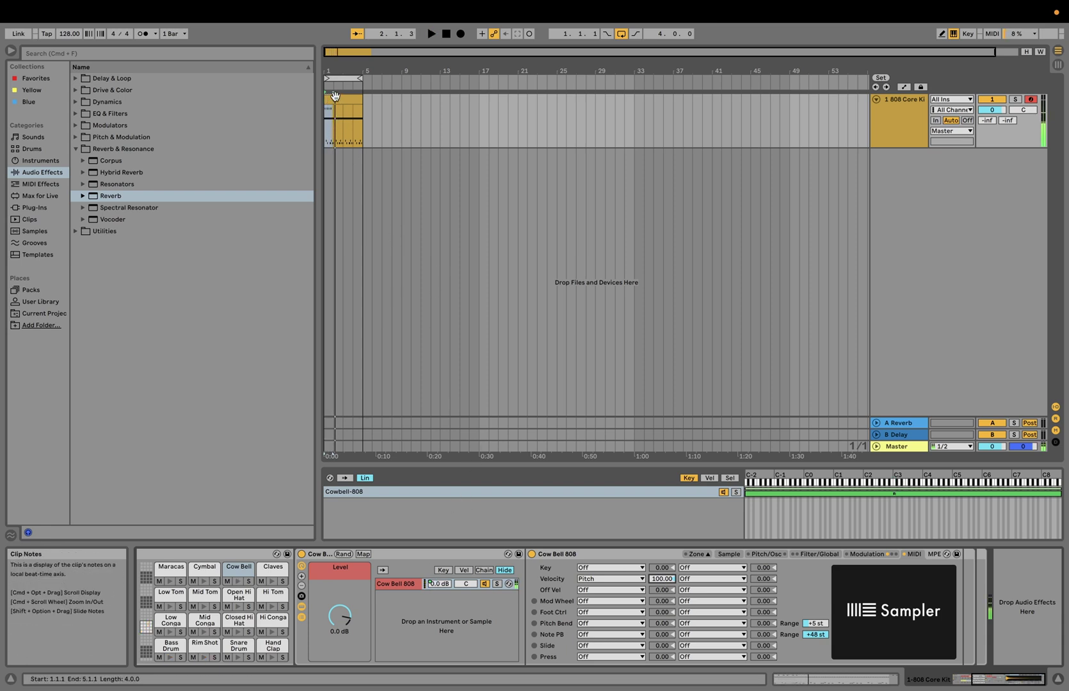
key(space)
- Reopen the MIDI clip, select the five Cow Bell notes in bar 1 and lower their velocity to 25
double_click(344, 122)
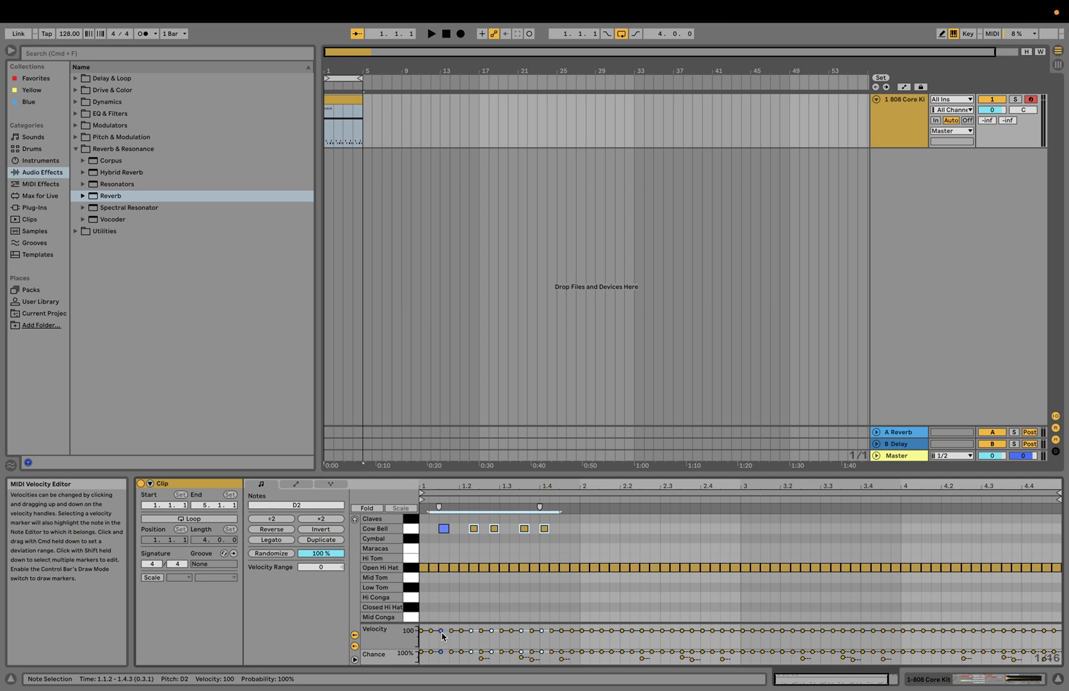
key(space)
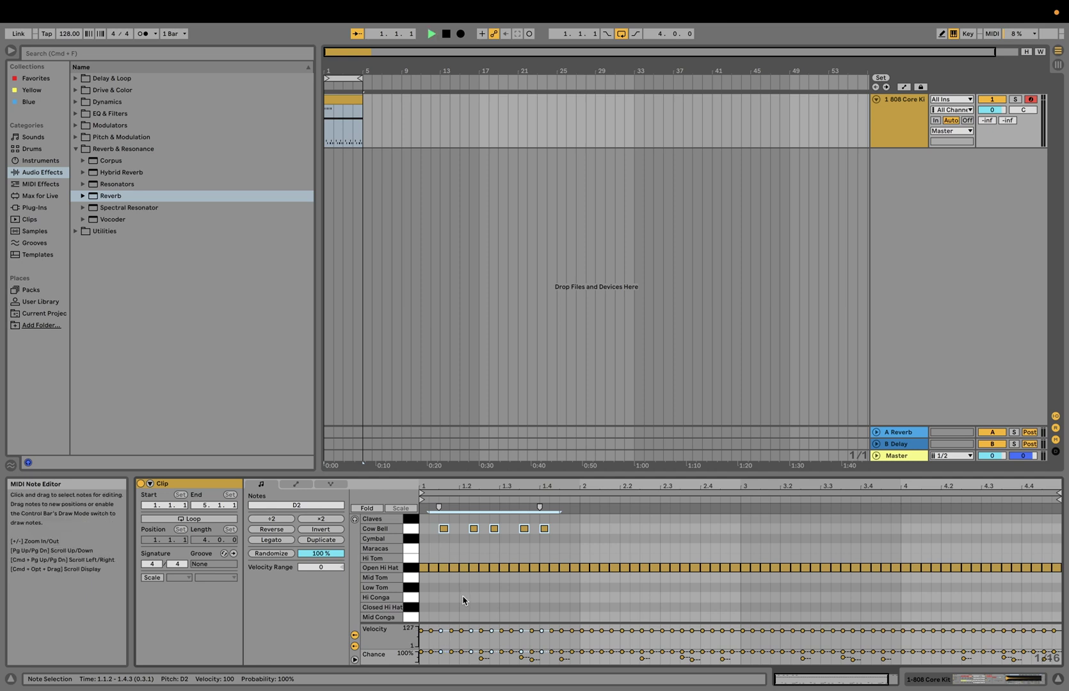
click(479, 644)
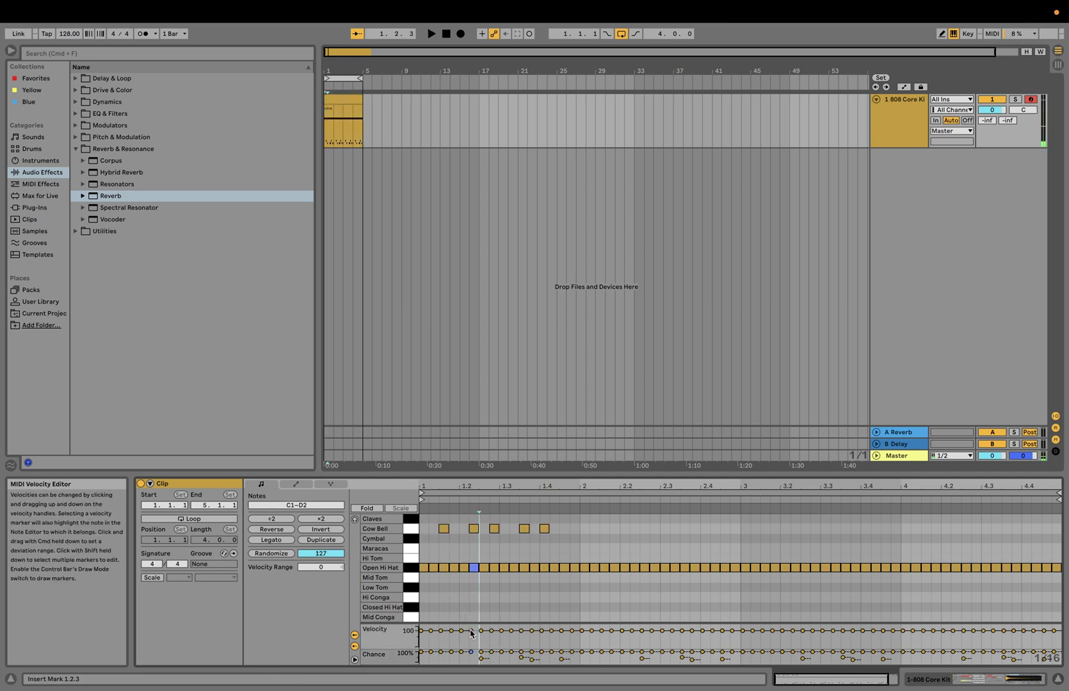
drag(437, 551, 549, 520)
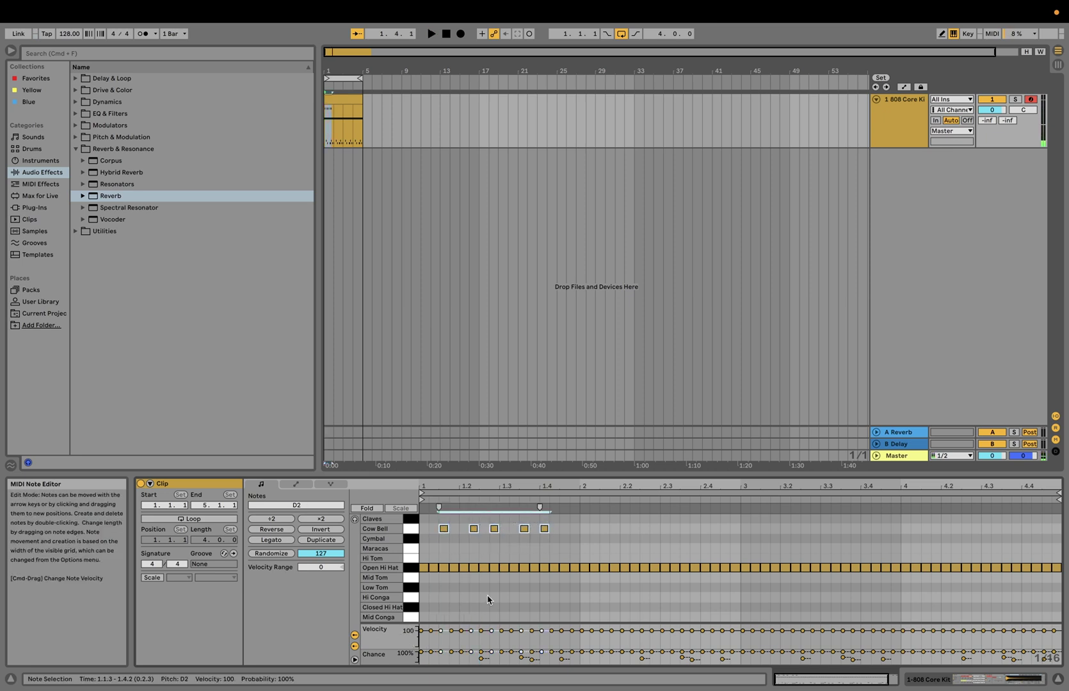
drag(542, 631, 542, 638)
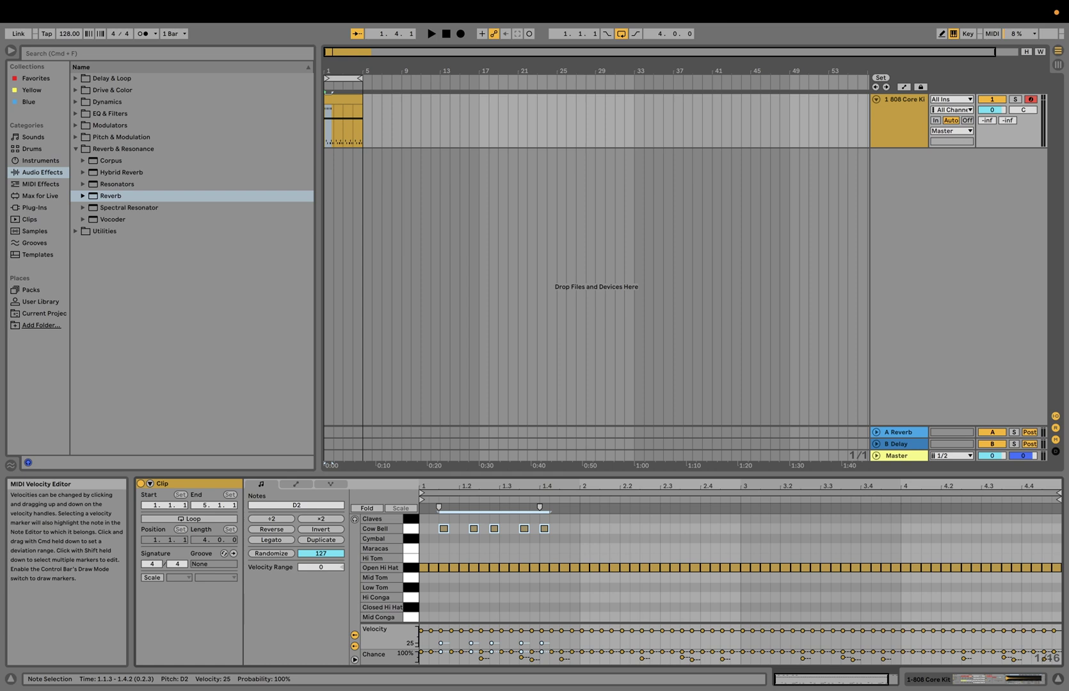
- Vary the Cow Bell velocities note by note, setting 1.4.1 to 18 and 1.2.2 to 9, and check with playback
click(472, 645)
drag(471, 645, 542, 649)
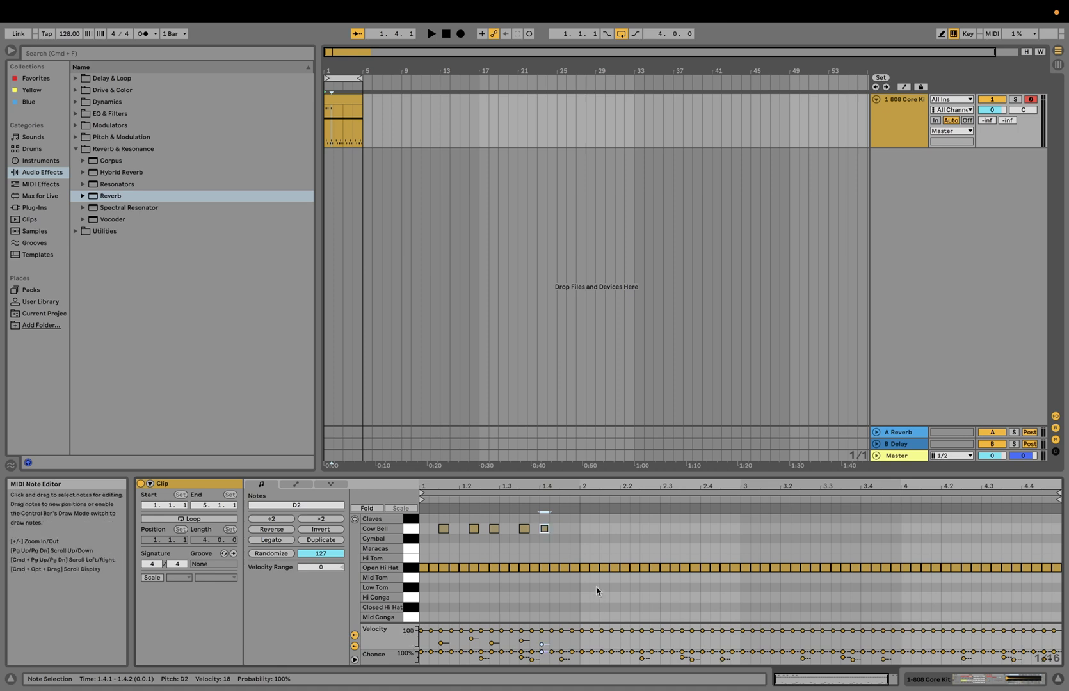
key(space)
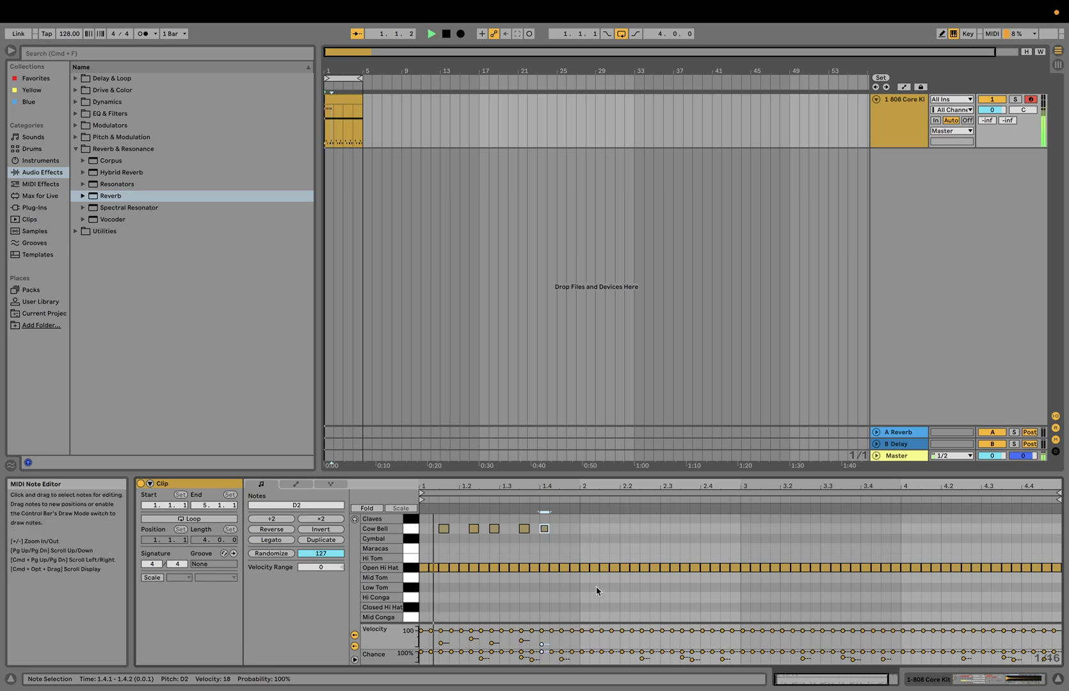
click(472, 640)
drag(471, 642, 473, 651)
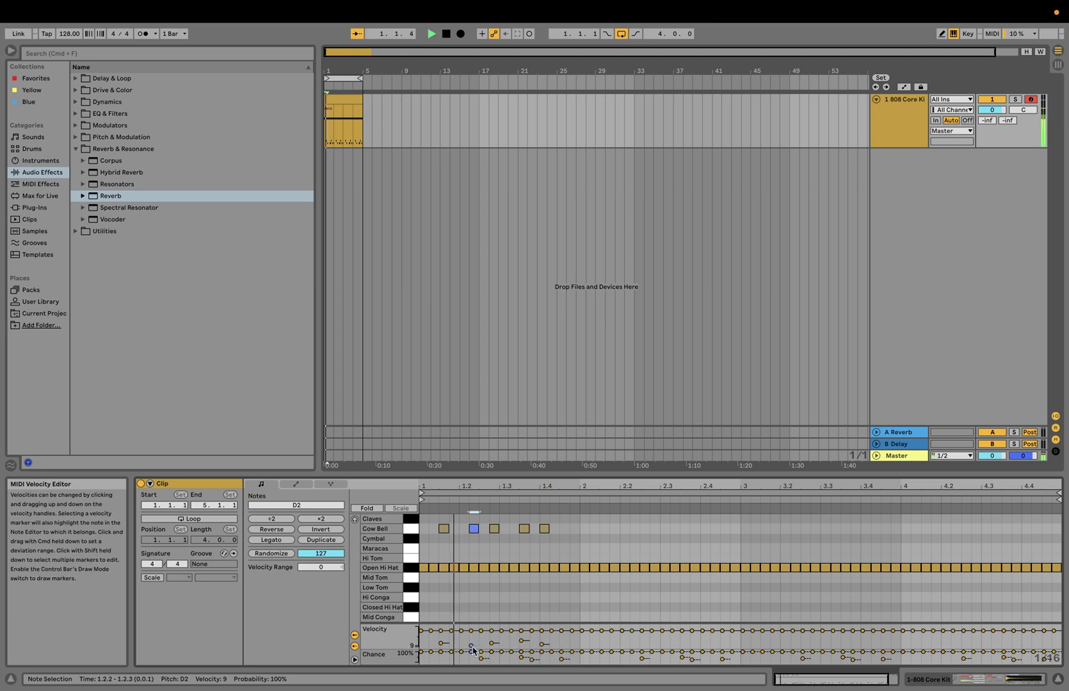
key(space)
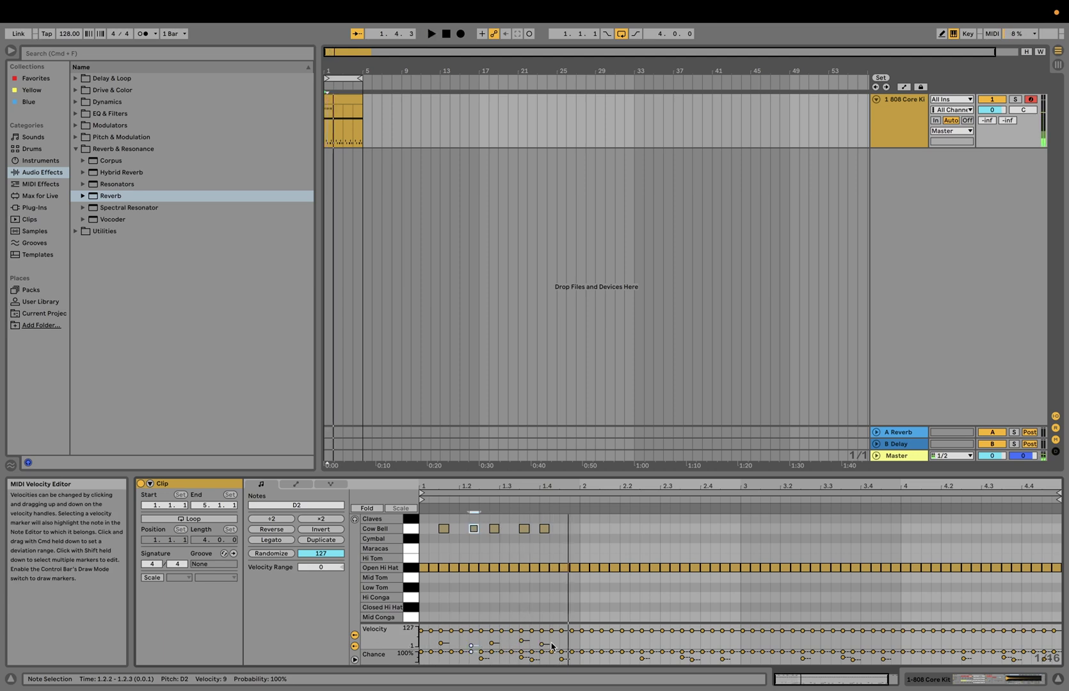
- Lower the velocity of the last Cow Bell note to 1, move that note to 1.4.3 and audition the phrase
click(542, 645)
key(space)
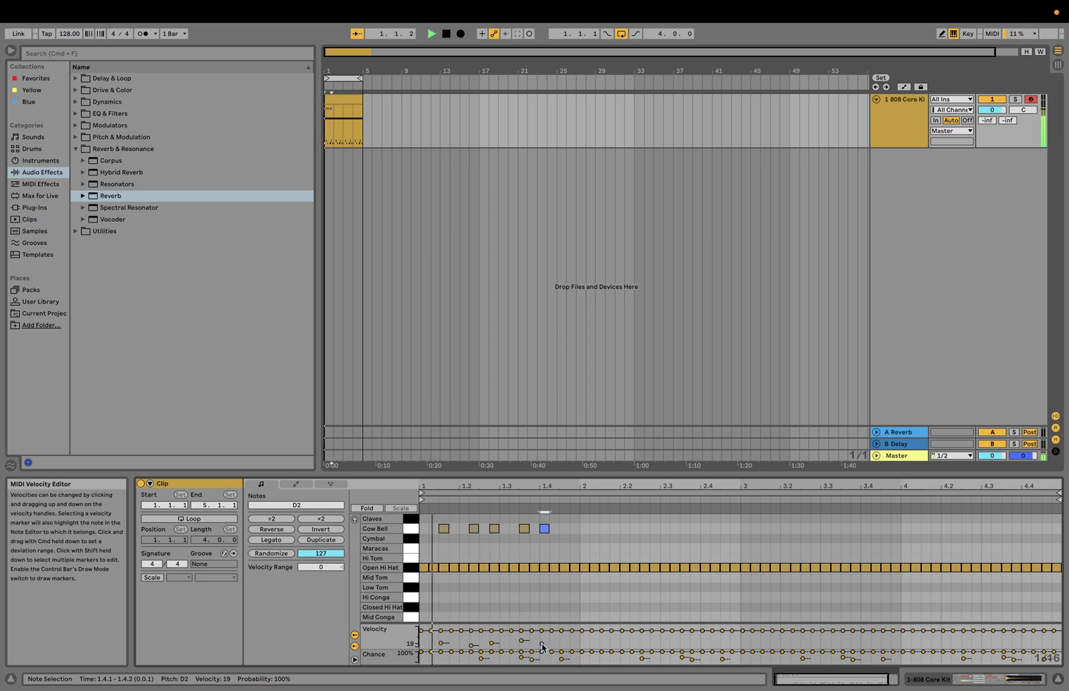
drag(541, 646, 542, 649)
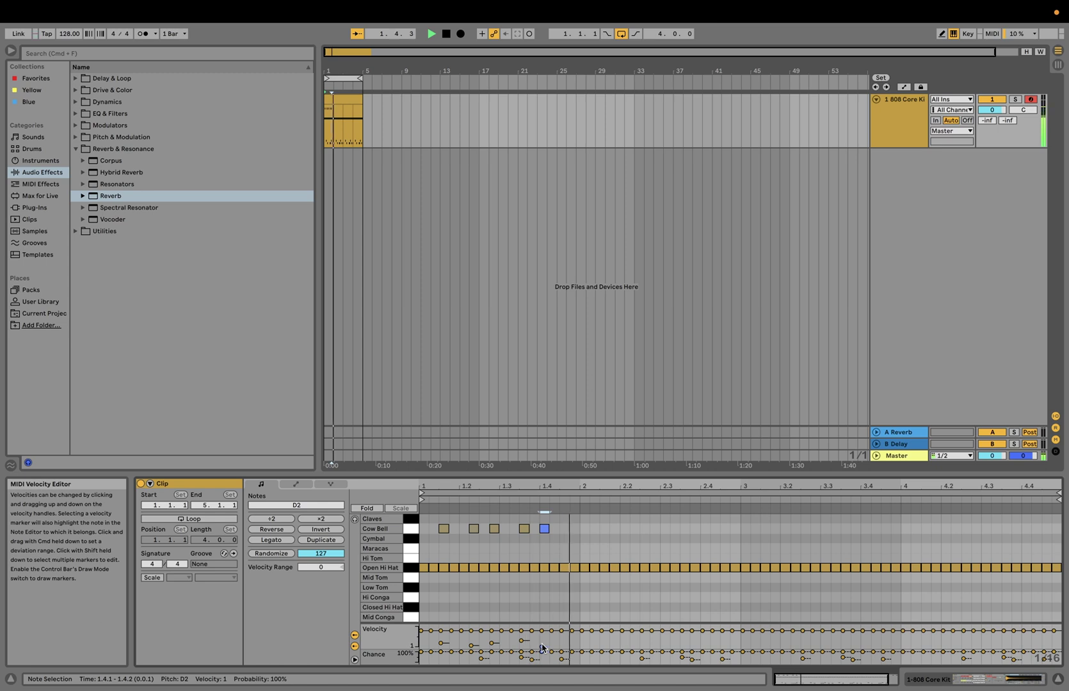
key(space)
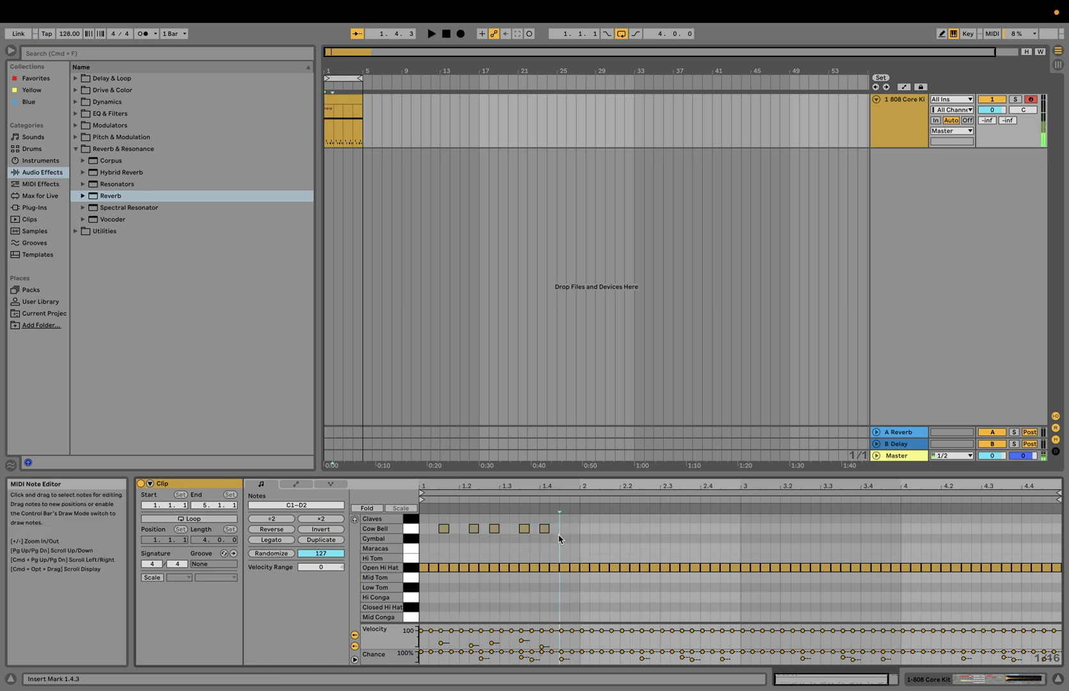
key(Right)
key(Right)
key(space)
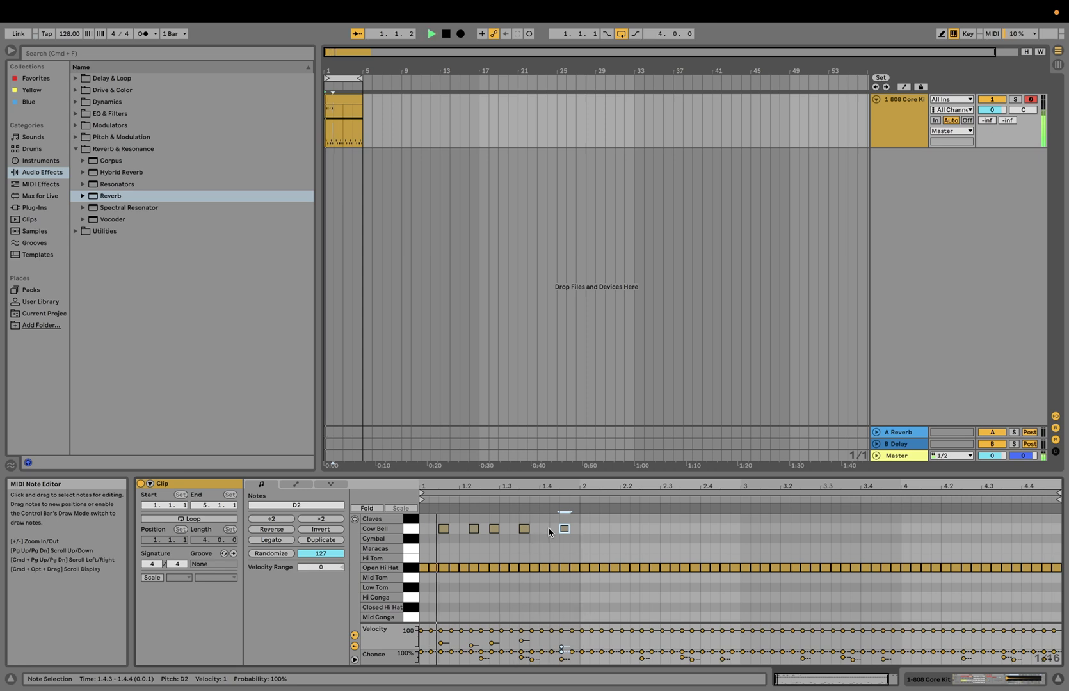
key(space)
drag(608, 540, 360, 517)
key(super+d)
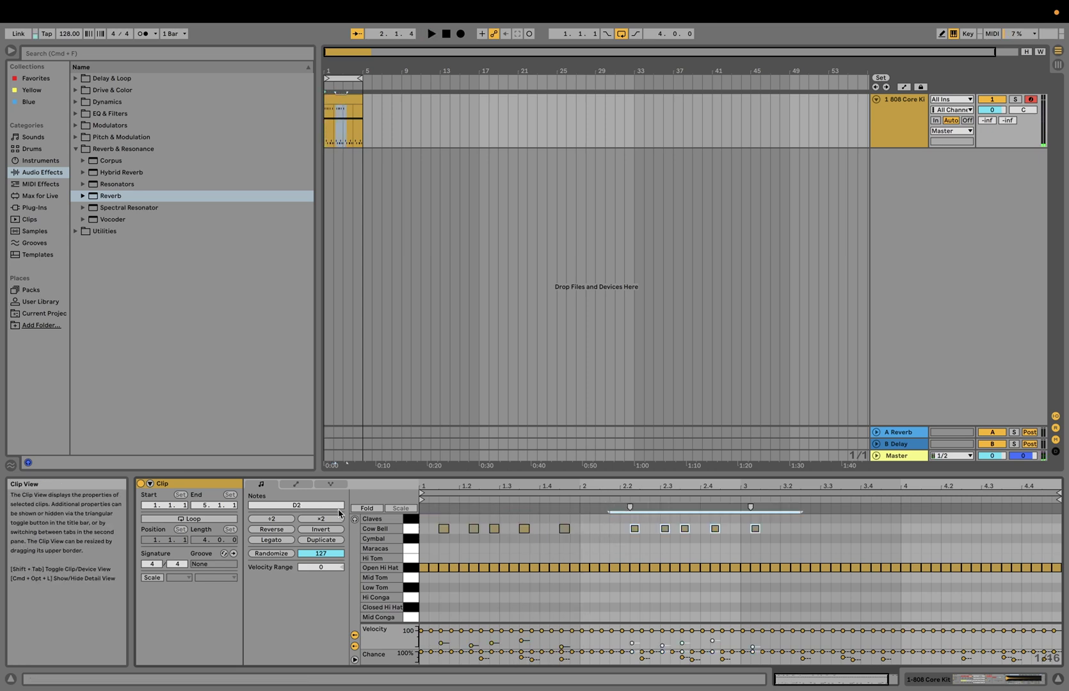
key(super+d)
key(super+d)
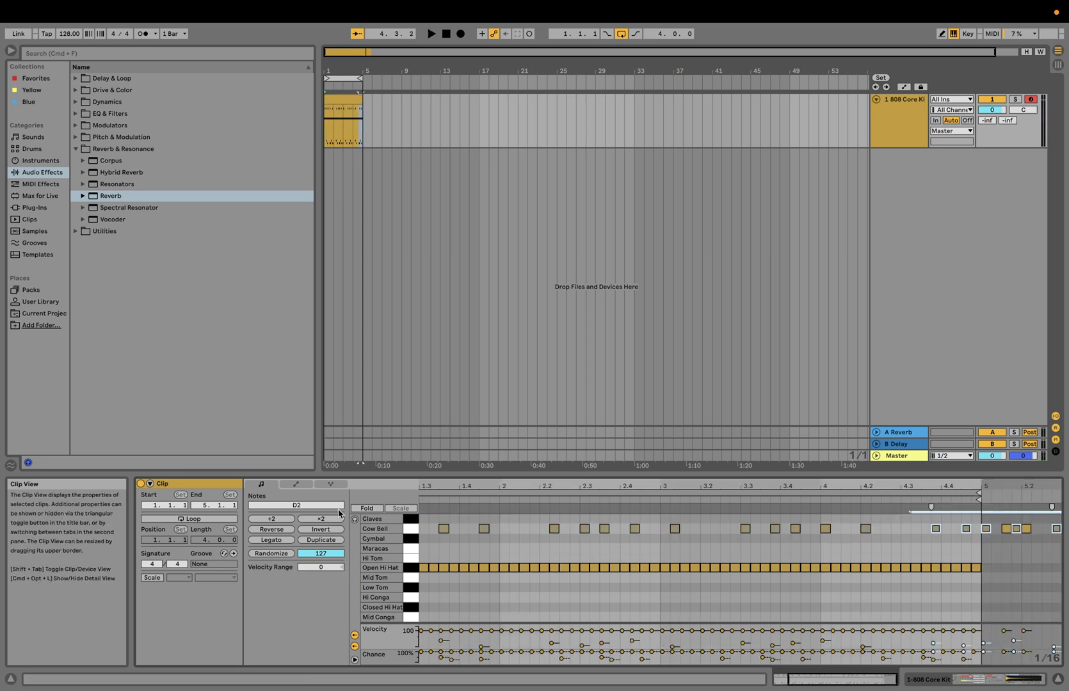
key(space)
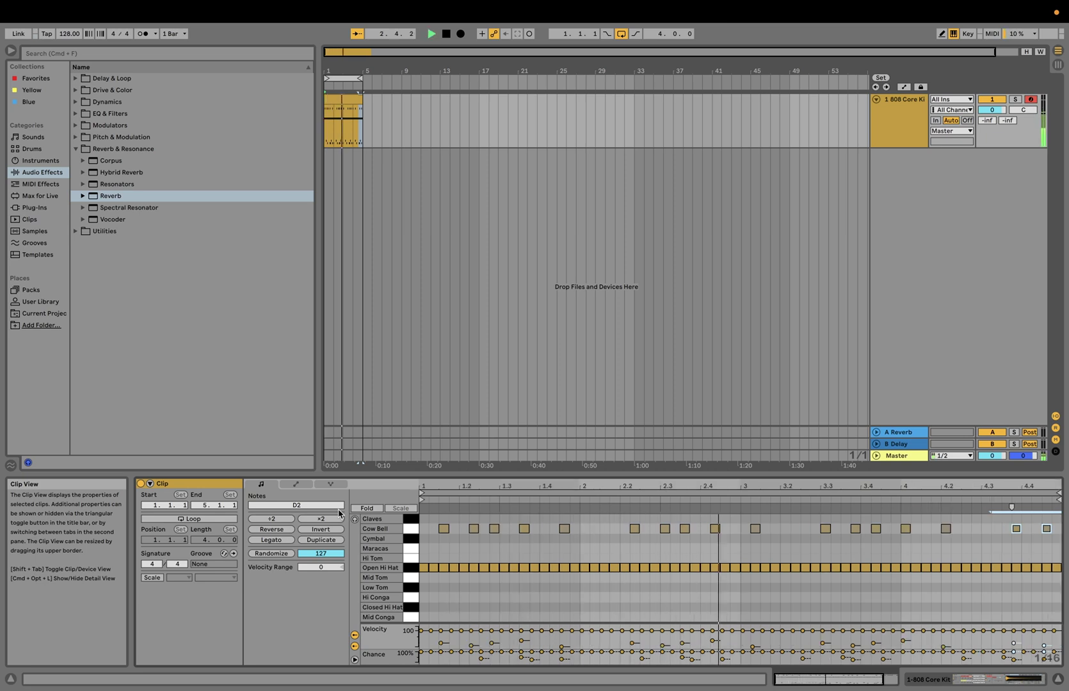
key(v)
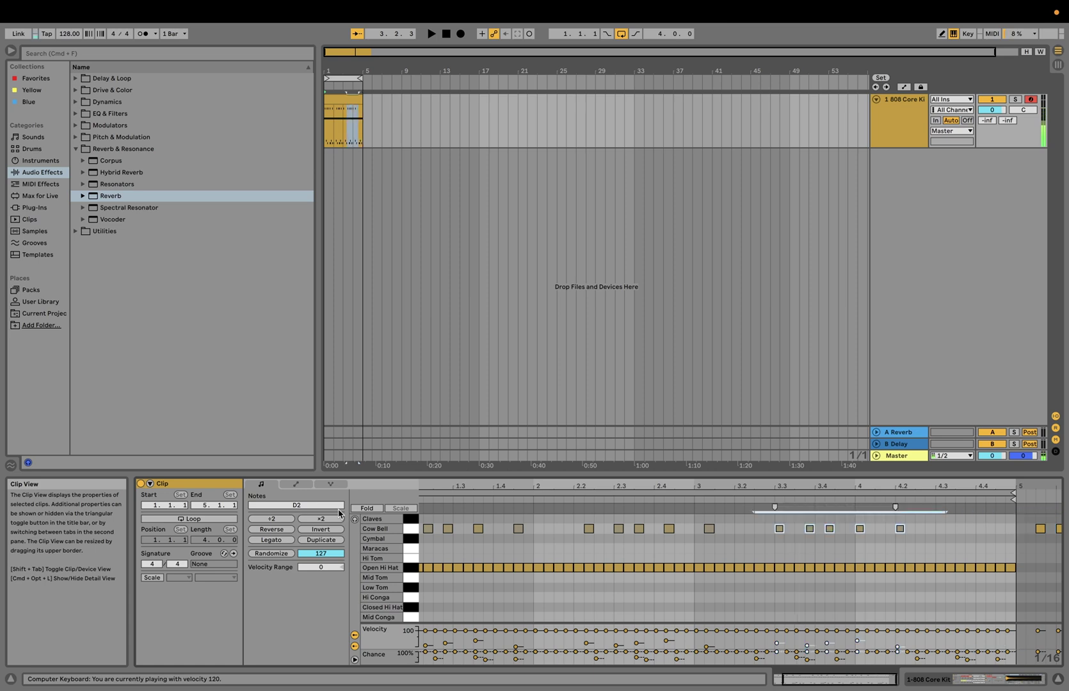
key(space)
key(super+z)
key(super+z)
key(super+z)
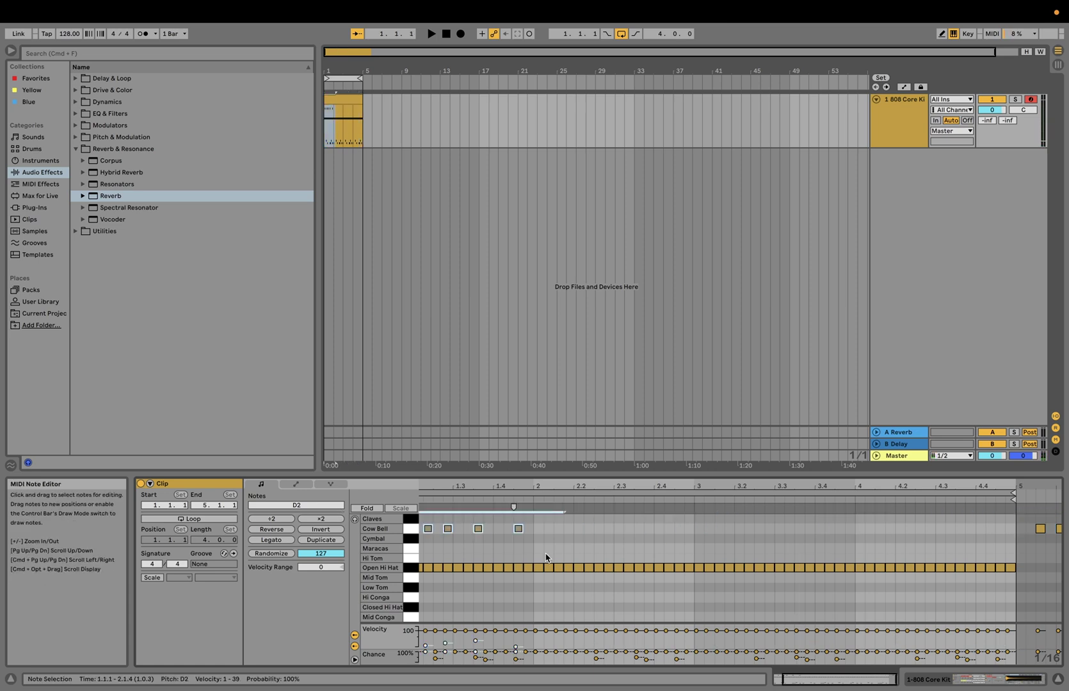
- Select the five-note Cow Bell phrase within bar 1, duplicate it four times across the clip and play it back
scroll(553, 561, left, 3)
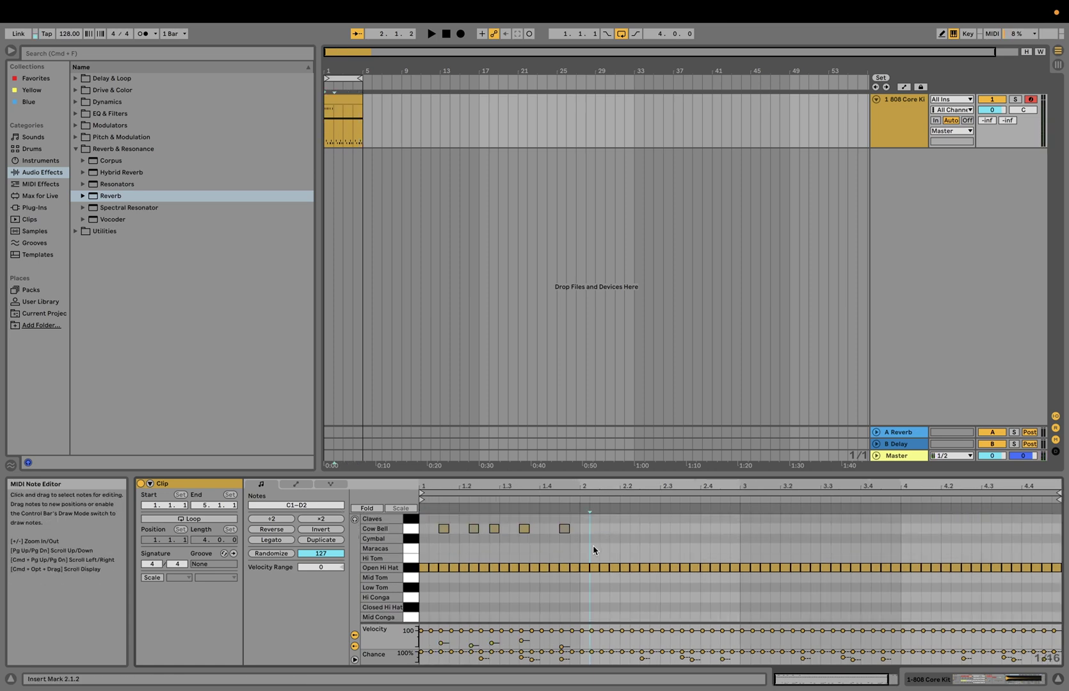
drag(594, 552, 403, 505)
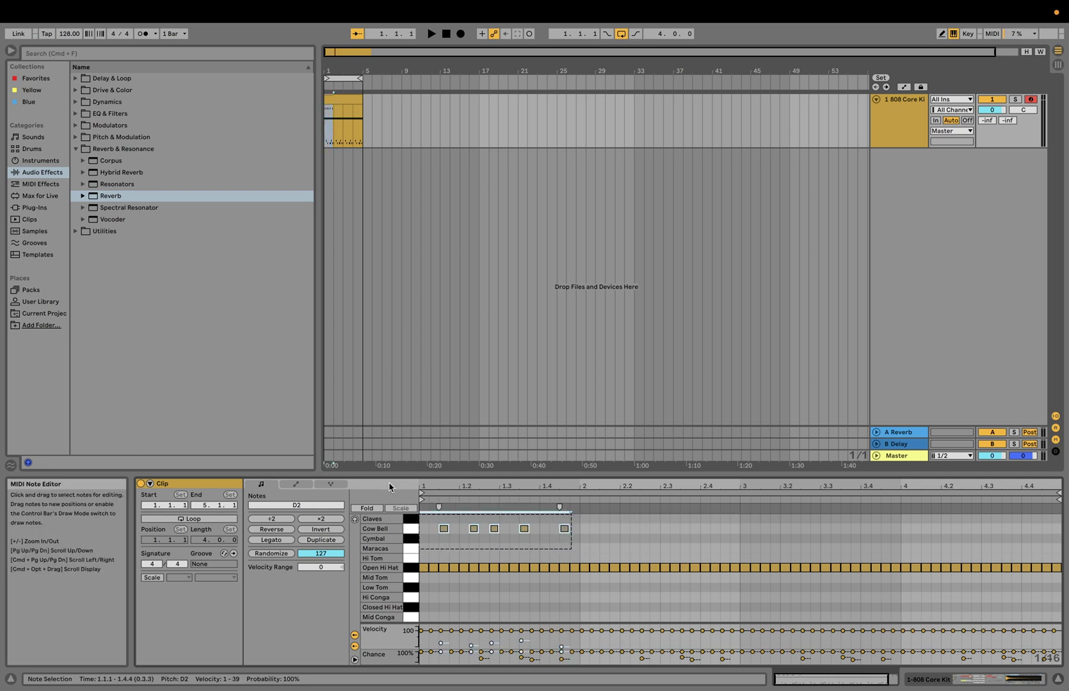
key(super+d)
key(super+d)
key(super+d)
key(super+d)
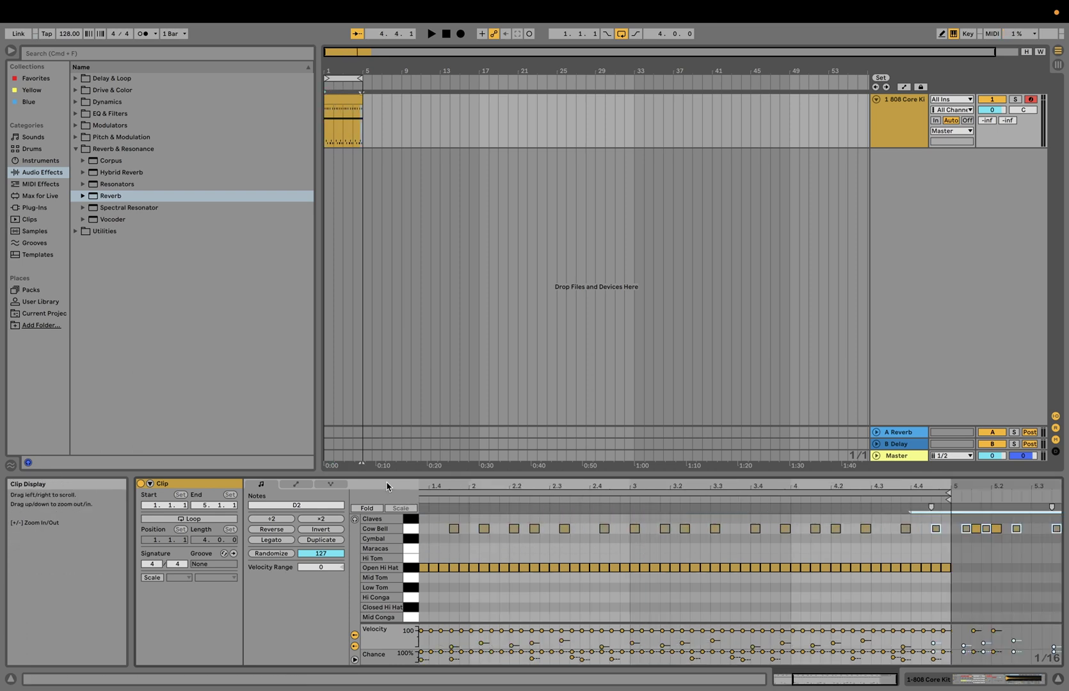
key(space)
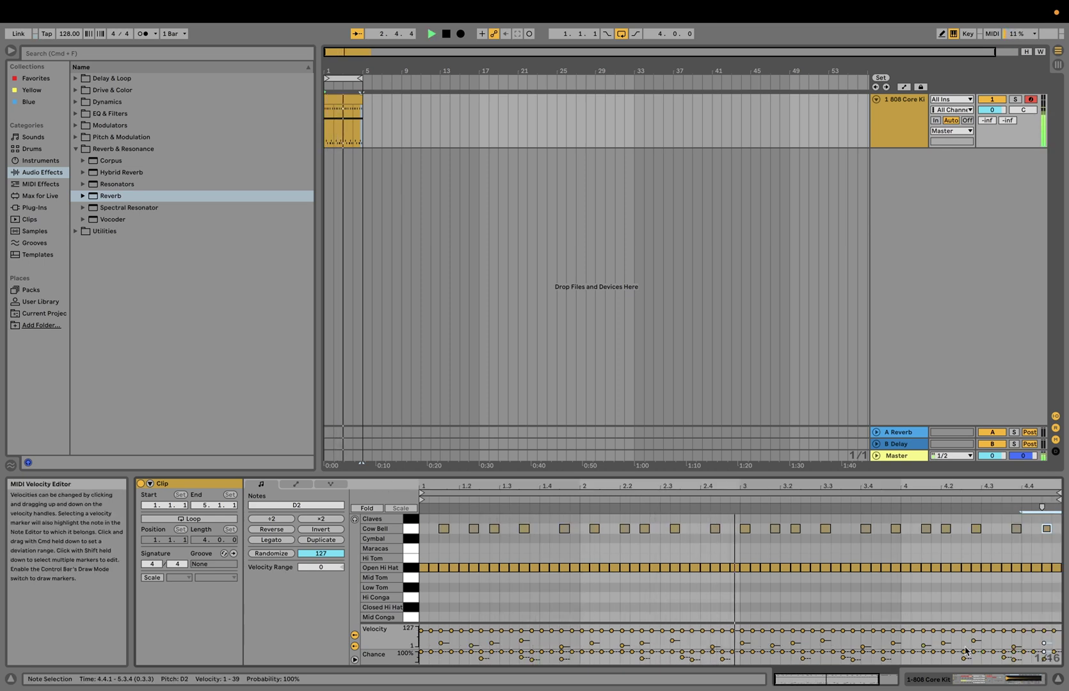
- Set the global volume of the Cow Bell's Sampler to 0 dB while listening to the loop
click(988, 677)
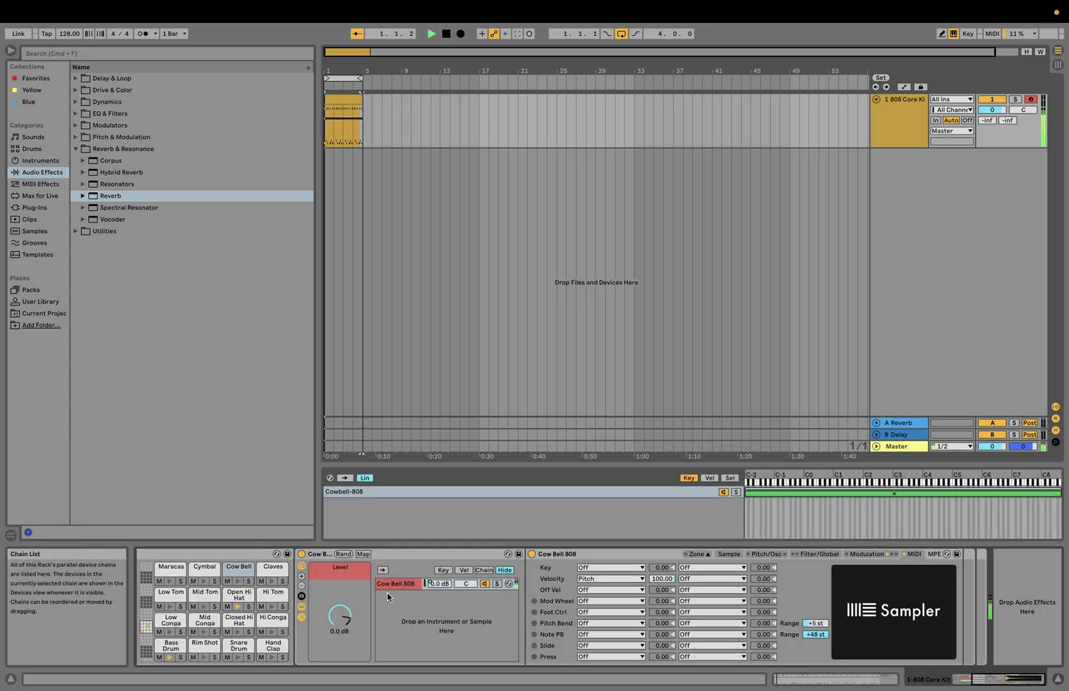
click(233, 573)
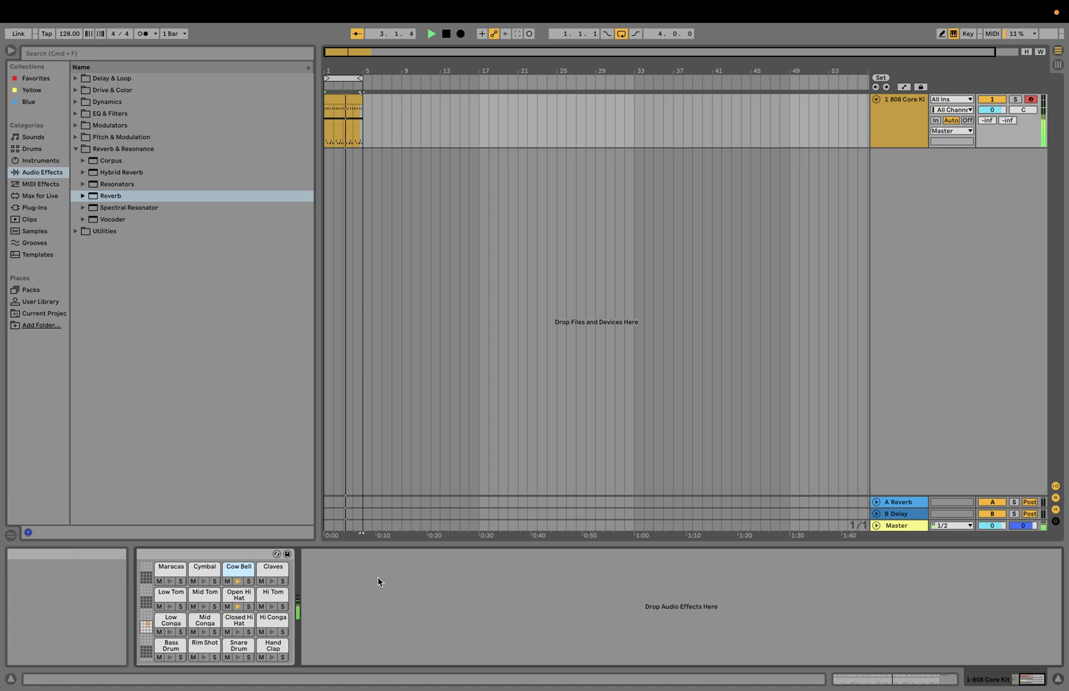
click(239, 568)
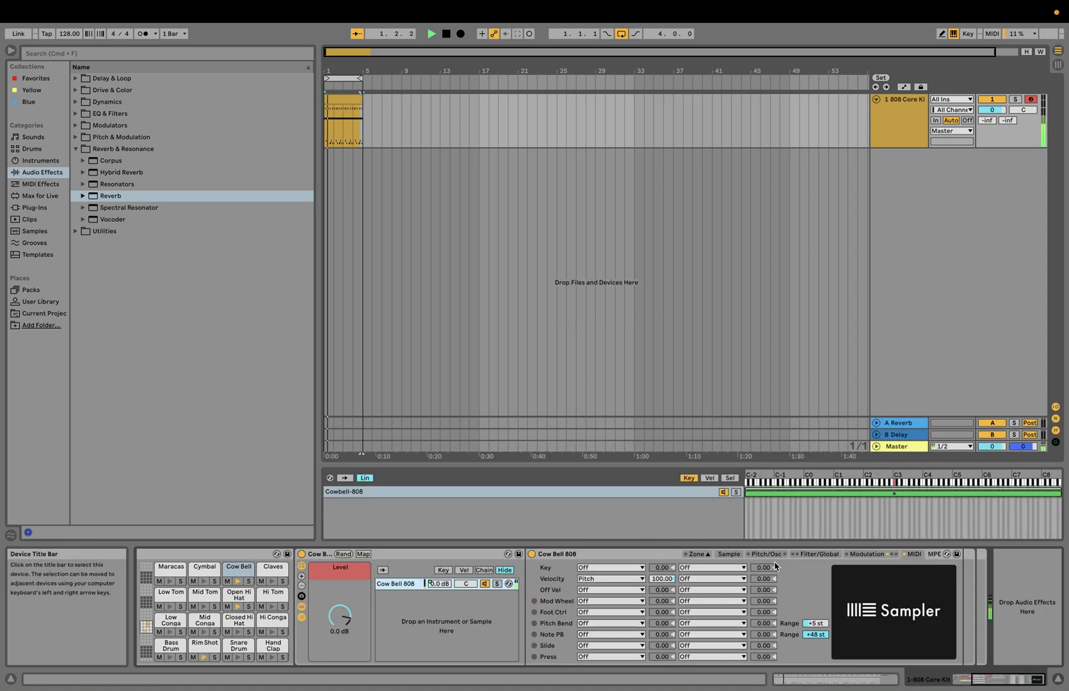
click(820, 554)
drag(848, 570, 869, 582)
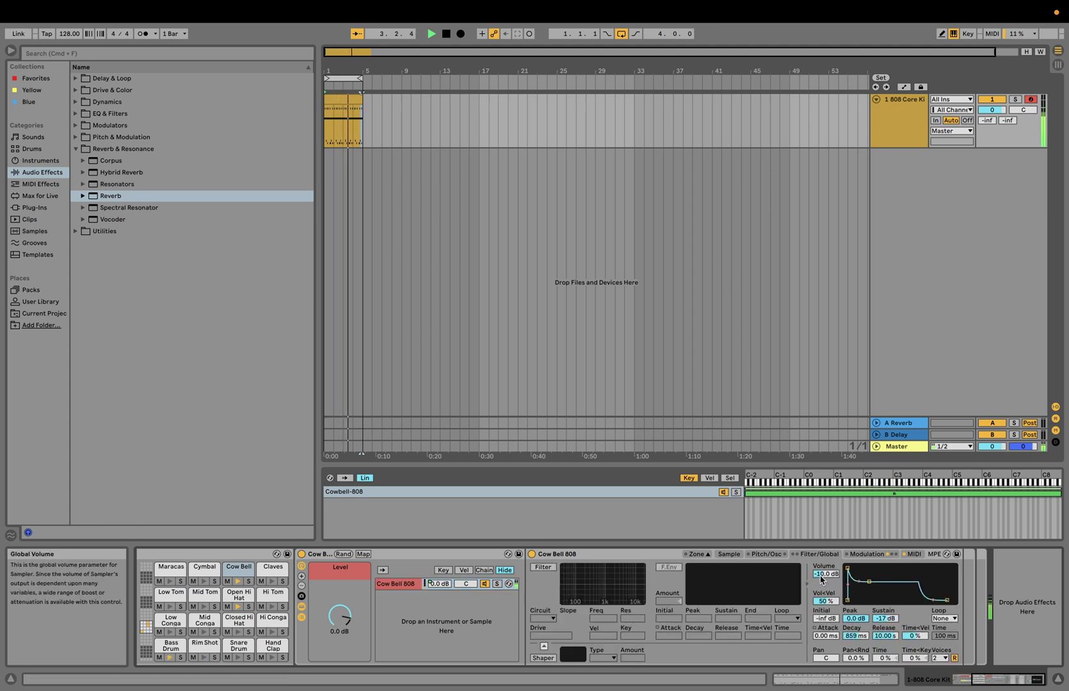
key(Delete)
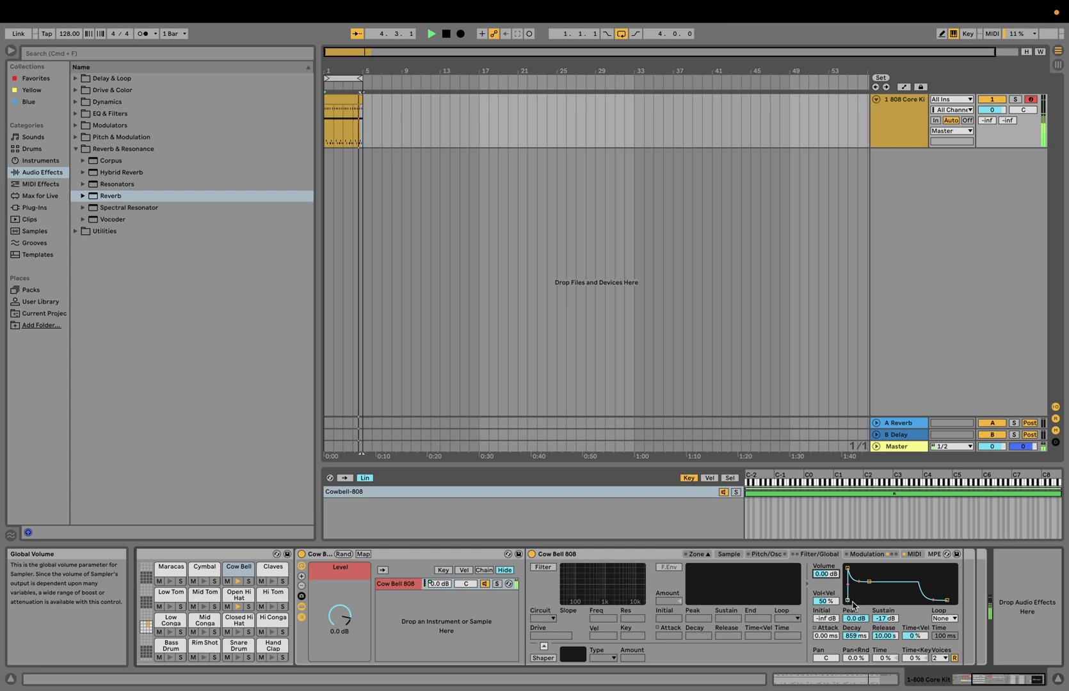
key(space)
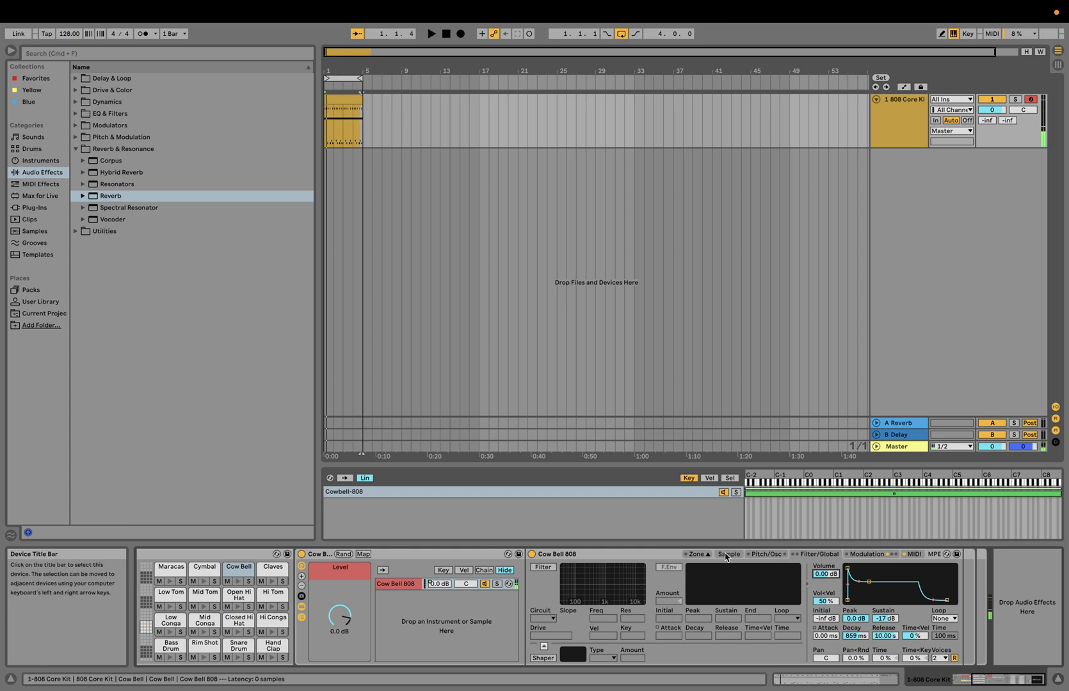
- Enable the Cow Bell Sampler's modulation oscillator in FM mode and set its volume to -24 dB during playback
click(728, 555)
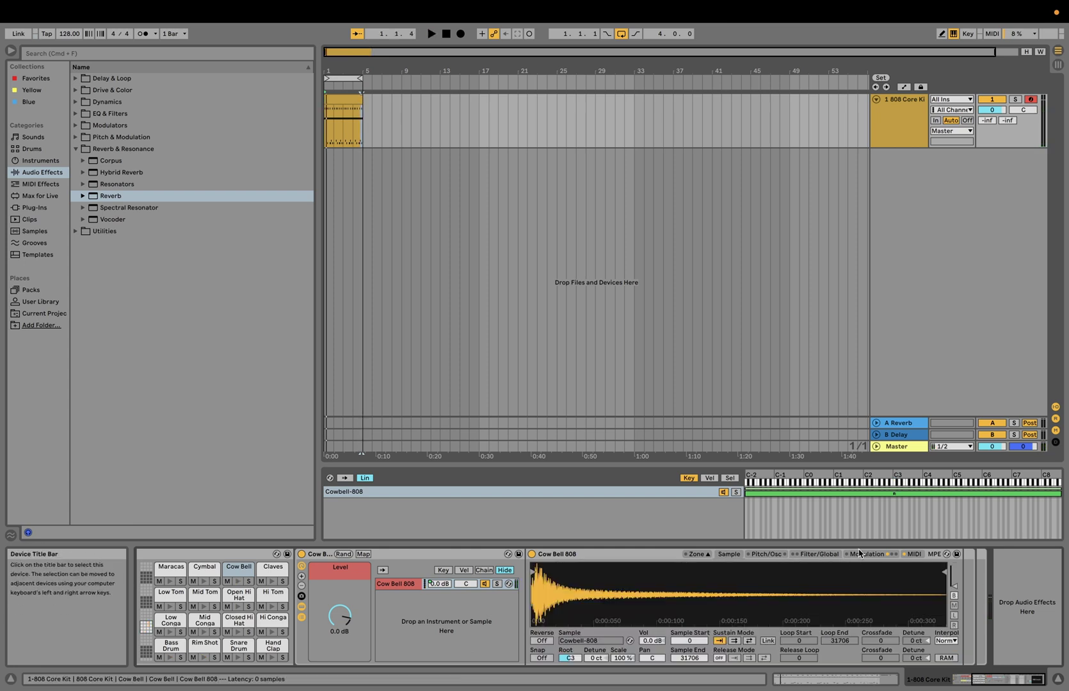
click(877, 557)
click(822, 557)
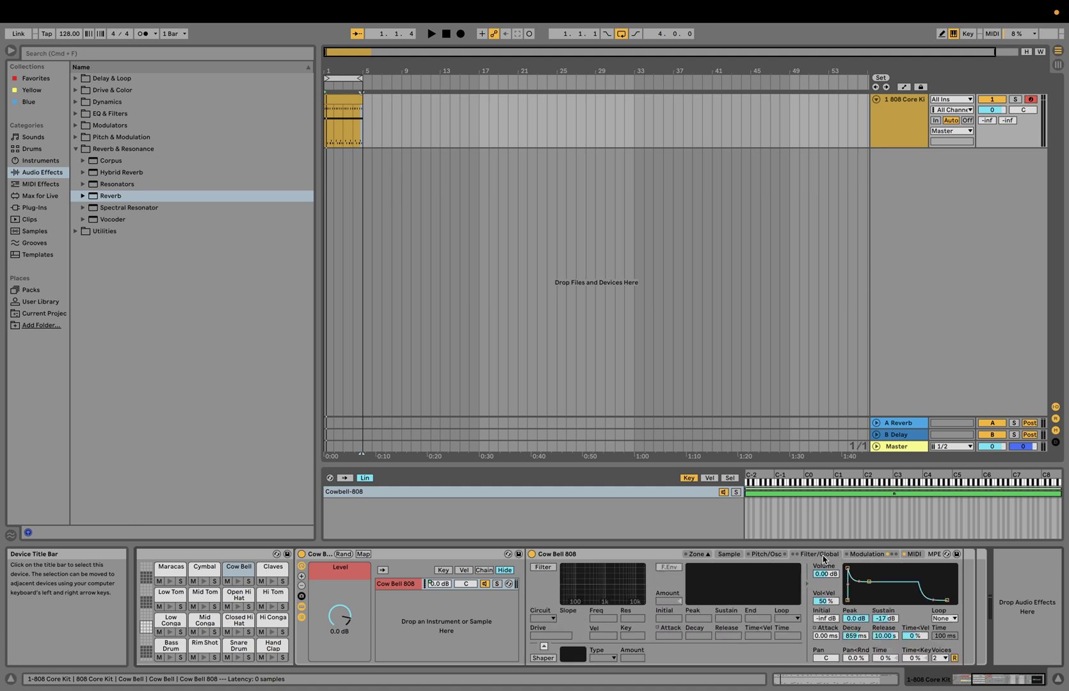
click(772, 555)
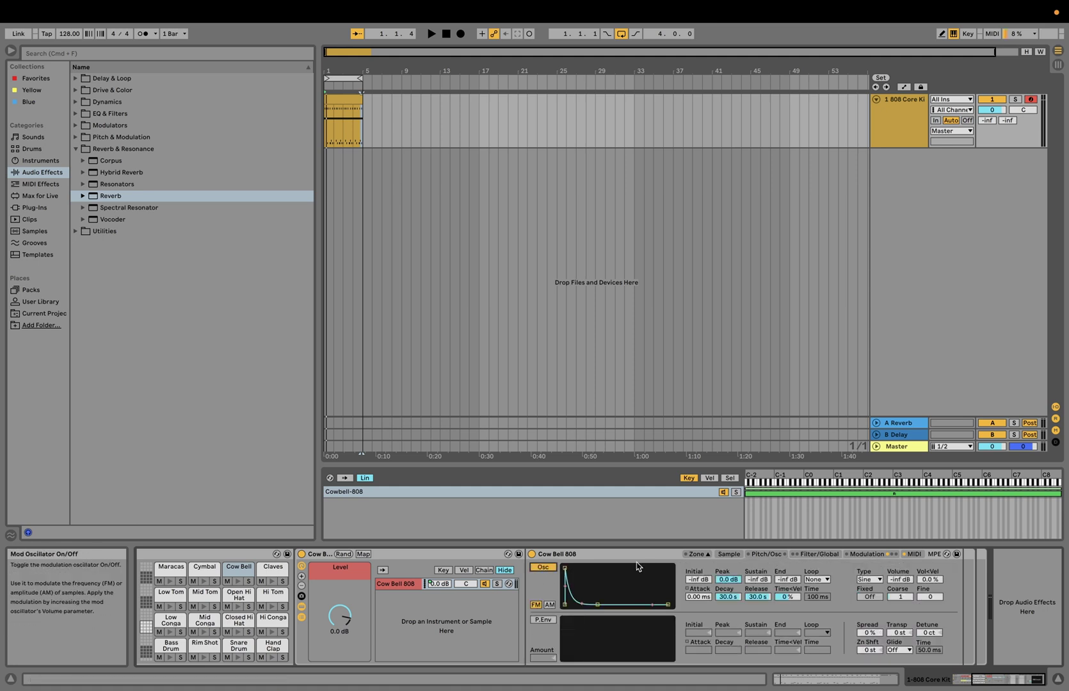
key(space)
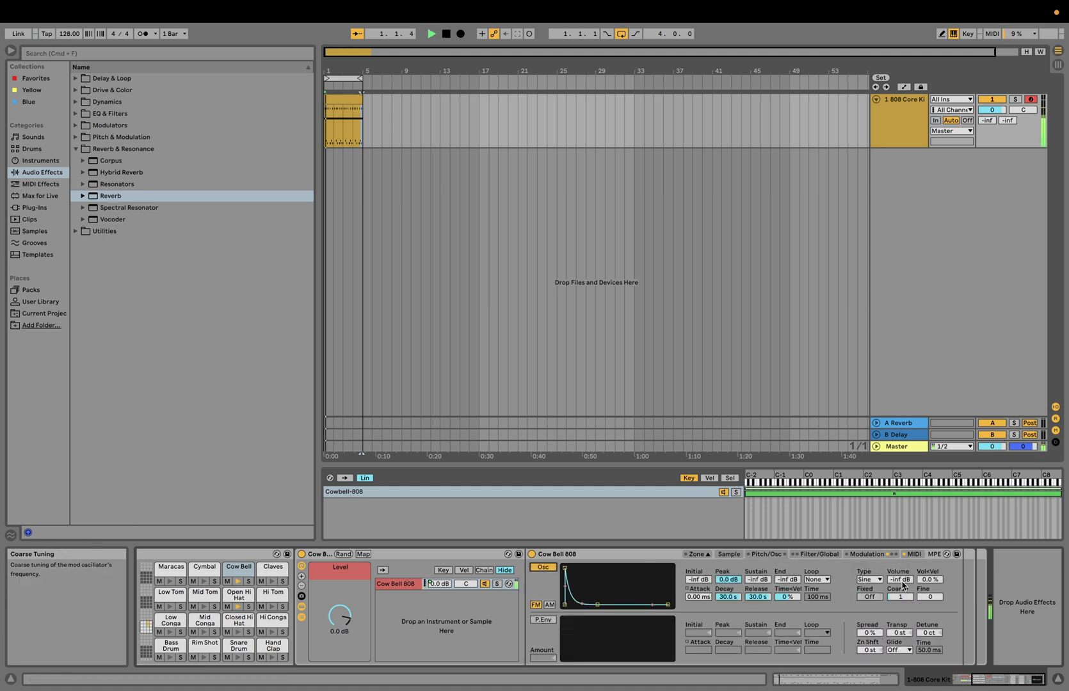
drag(903, 584, 902, 569)
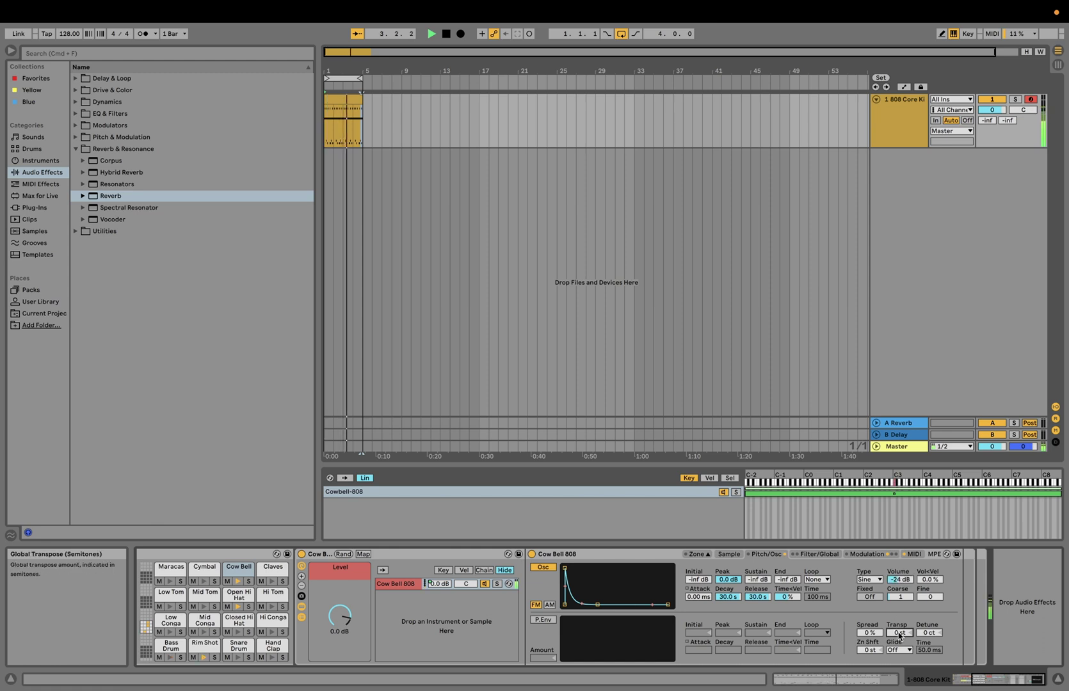
- Set the Cow Bell Sampler's modulation oscillator waveform to Sq 4 and its volume to -28 dB during playback
mouse_move(899, 633)
mouse_down()
mouse_move(899, 647)
mouse_move(900, 624)
mouse_up()
drag(900, 580, 900, 575)
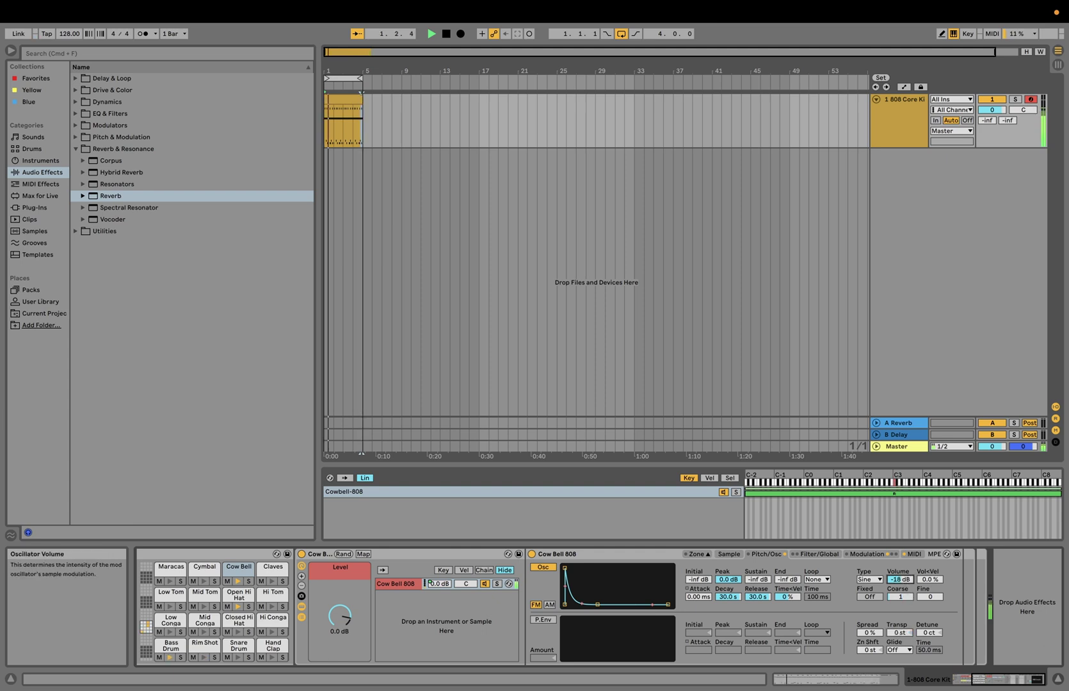
click(879, 579)
click(869, 497)
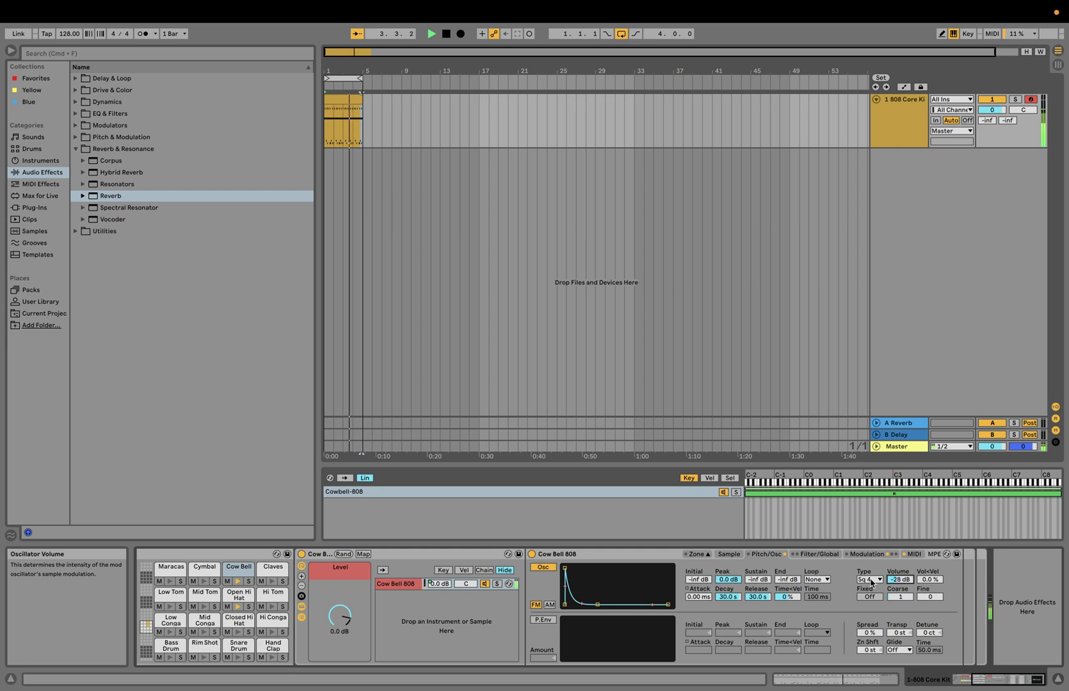
- Set the Cow Bell Sampler's filter frequency to 5.64 kHz and resonance to 30 %, and stop playback
click(820, 554)
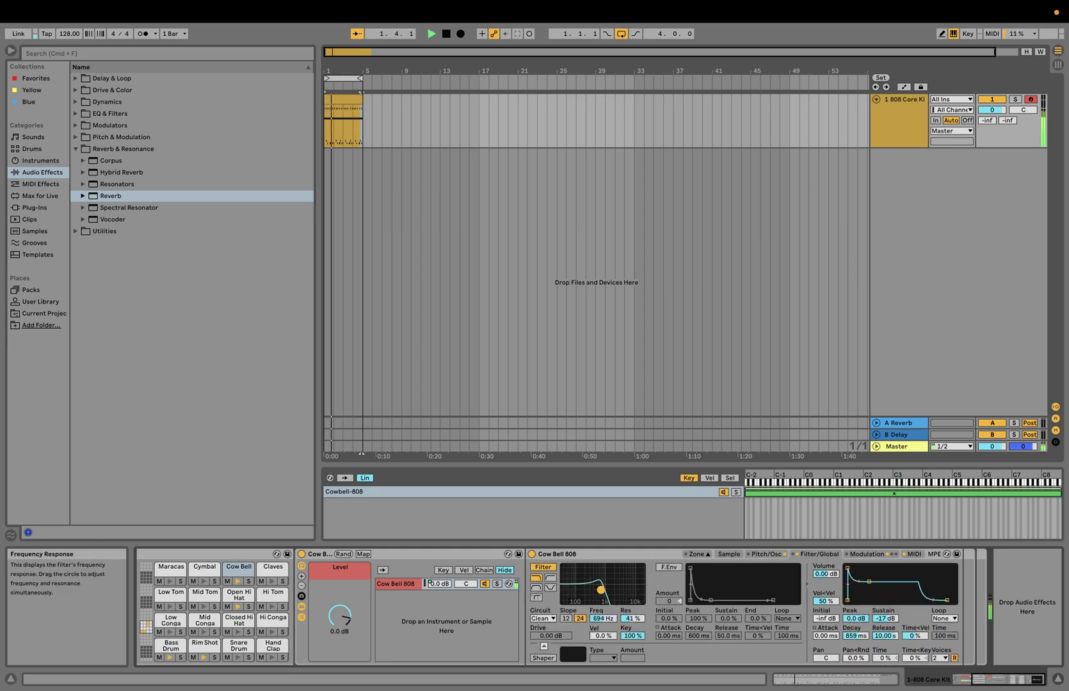
mouse_move(607, 638)
mouse_down()
mouse_move(602, 598)
mouse_move(626, 593)
mouse_move(602, 648)
mouse_up()
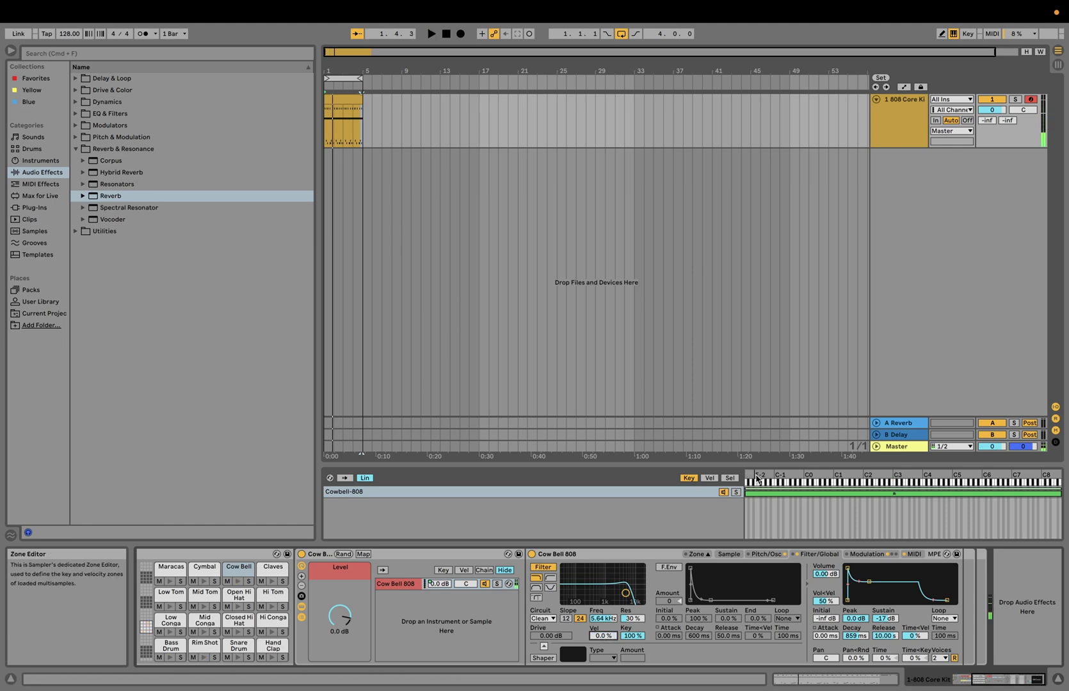
- Delete the Cow Bell notes in bars 2 to 4 and duplicate bar 1's last note so that notes sit at 1.4.1 and 1.4.3
double_click(338, 103)
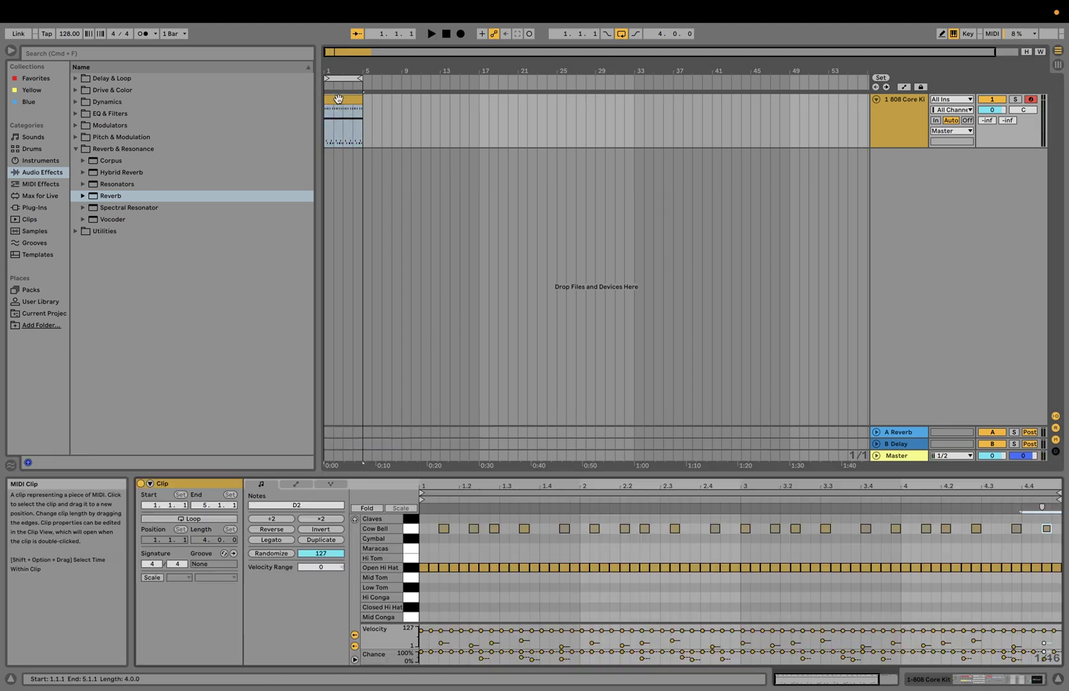
click(565, 529)
drag(589, 545, 1059, 520)
key(Delete)
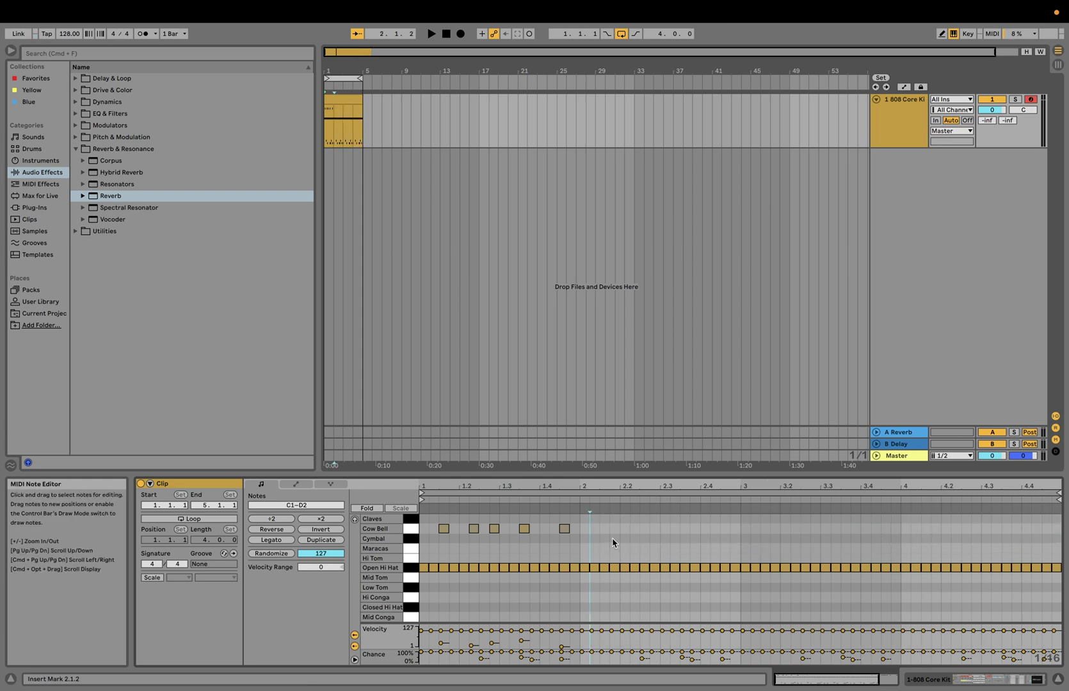
click(564, 529)
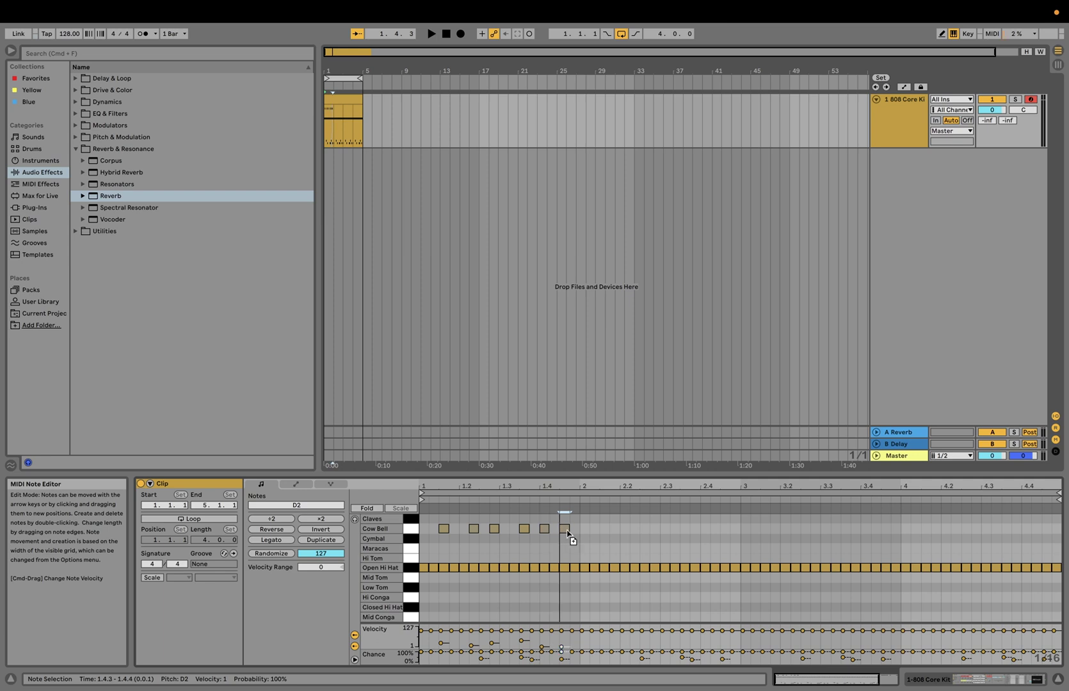
- Add cow bell notes at 1.4.4 and 1.2.1, giving the 1.2.1 note a velocity of 32, and audition the pattern
key(space)
key(space)
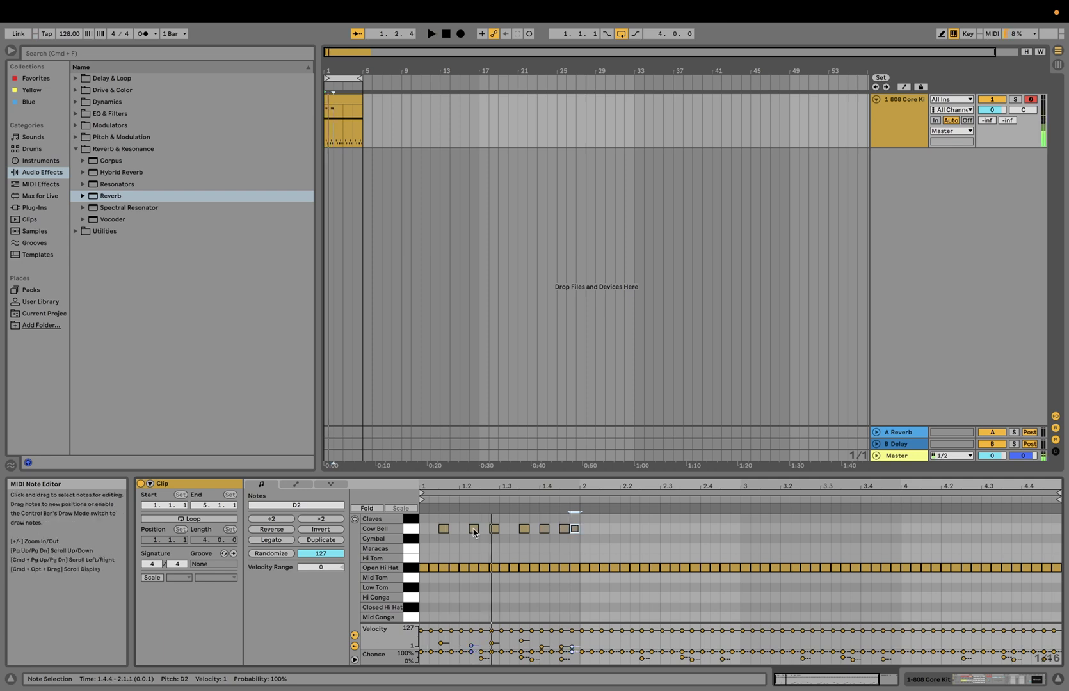
click(471, 647)
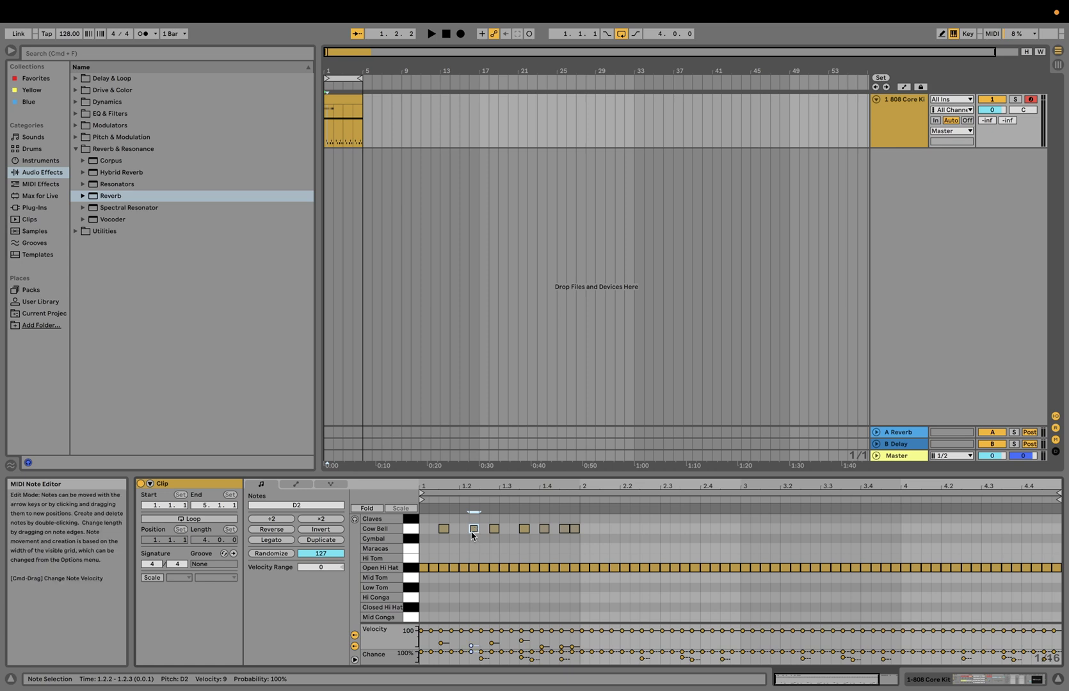
key(Up)
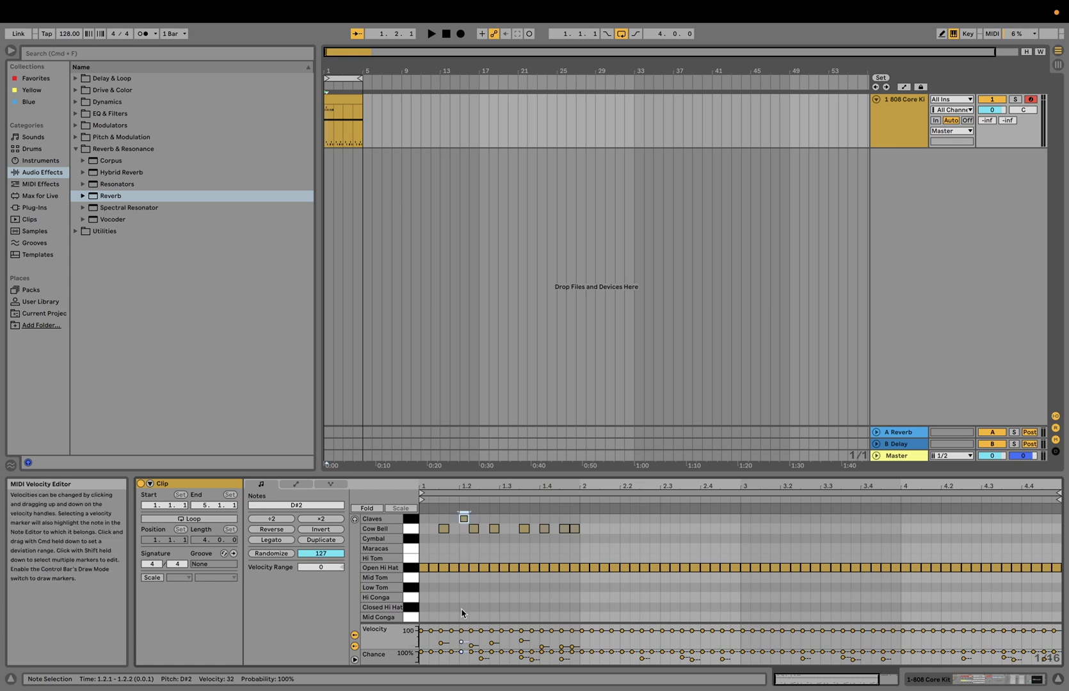
drag(464, 520, 465, 534)
key(space)
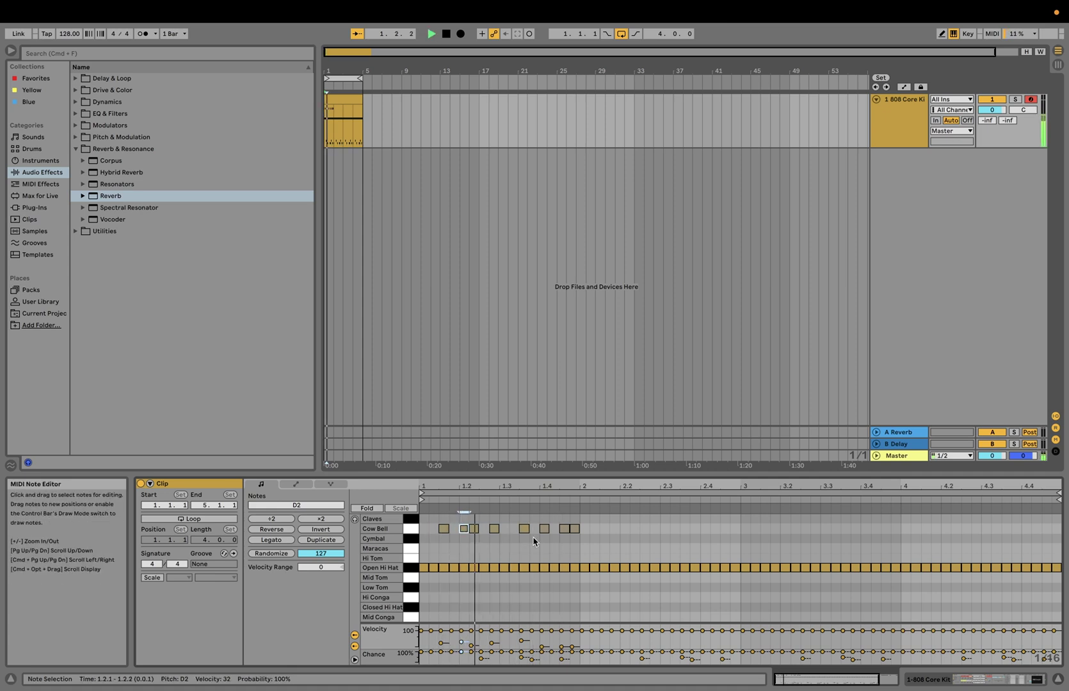
- Set the velocities of the cow bell notes at 1.2.4, 1.3.3 and 1.4.1 to 14, 23 and 11
key(space)
click(494, 532)
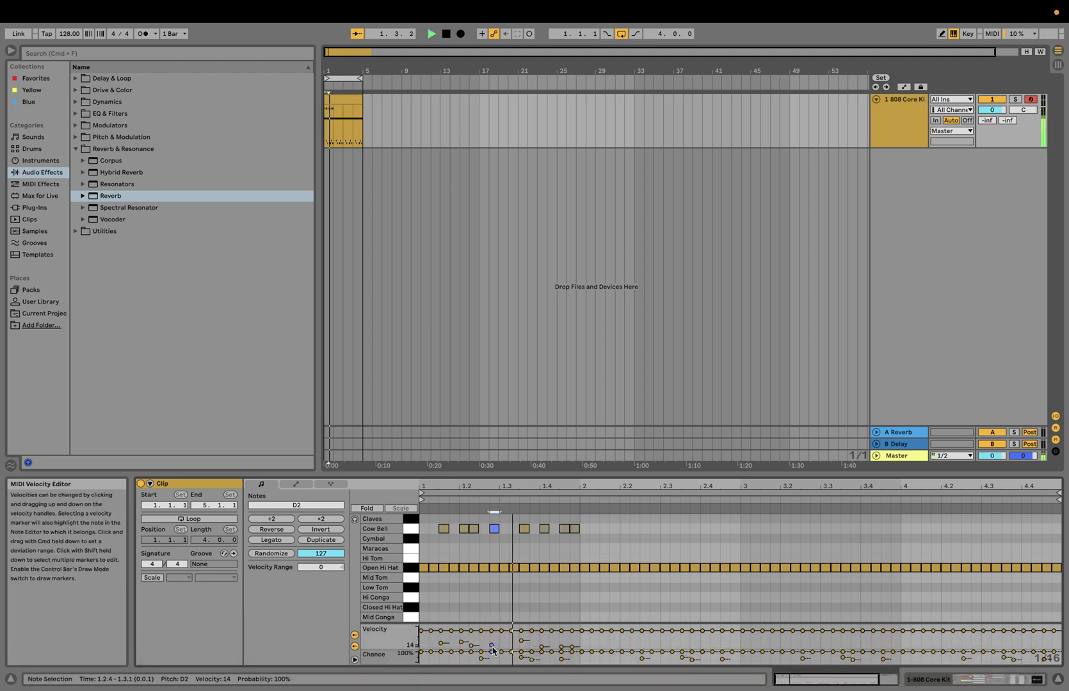
click(522, 641)
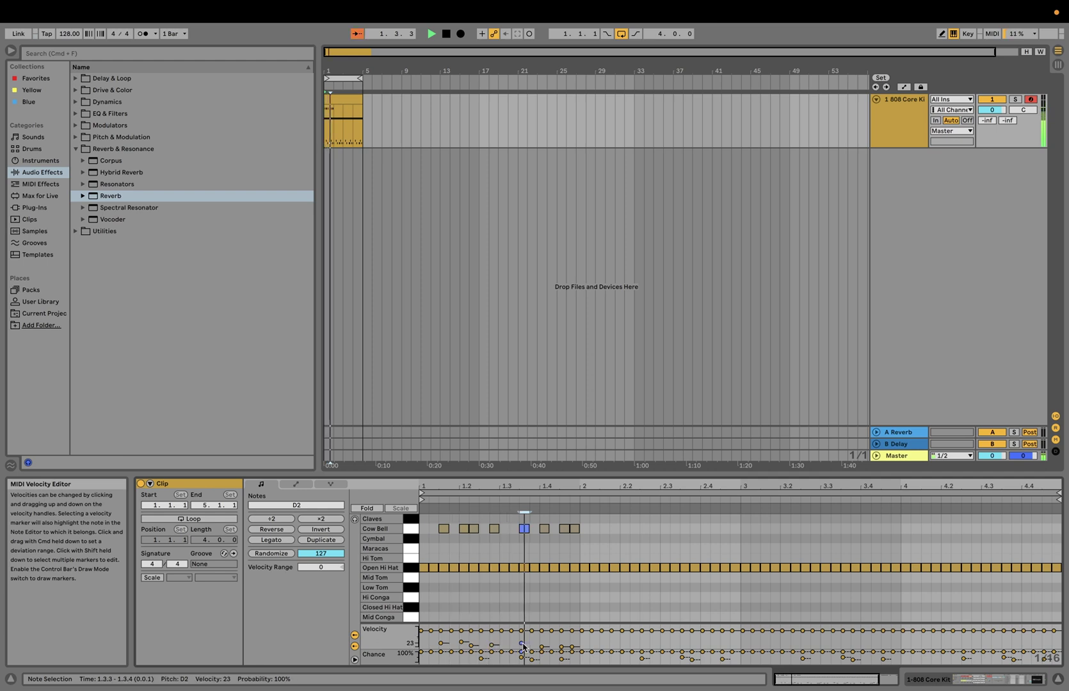
click(542, 647)
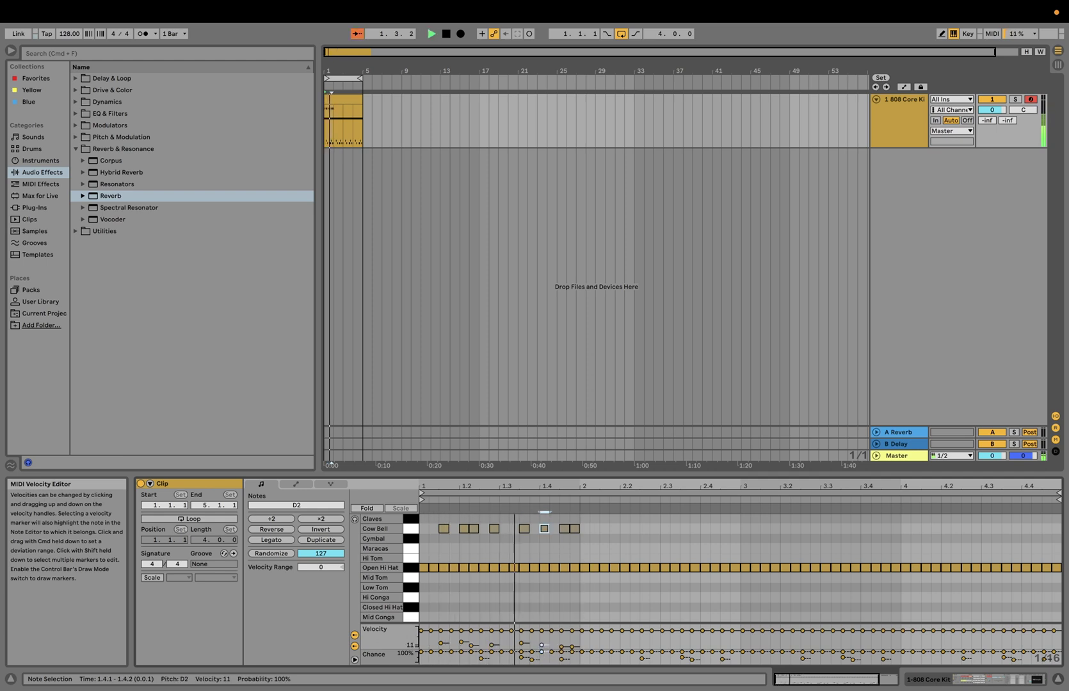
- Set the velocities of the cow bell notes at 1.4.4, 1.3.3 and 1.2.4 to 52, 5 and 25 while auditioning the loop
click(573, 648)
key(space)
drag(573, 649, 573, 647)
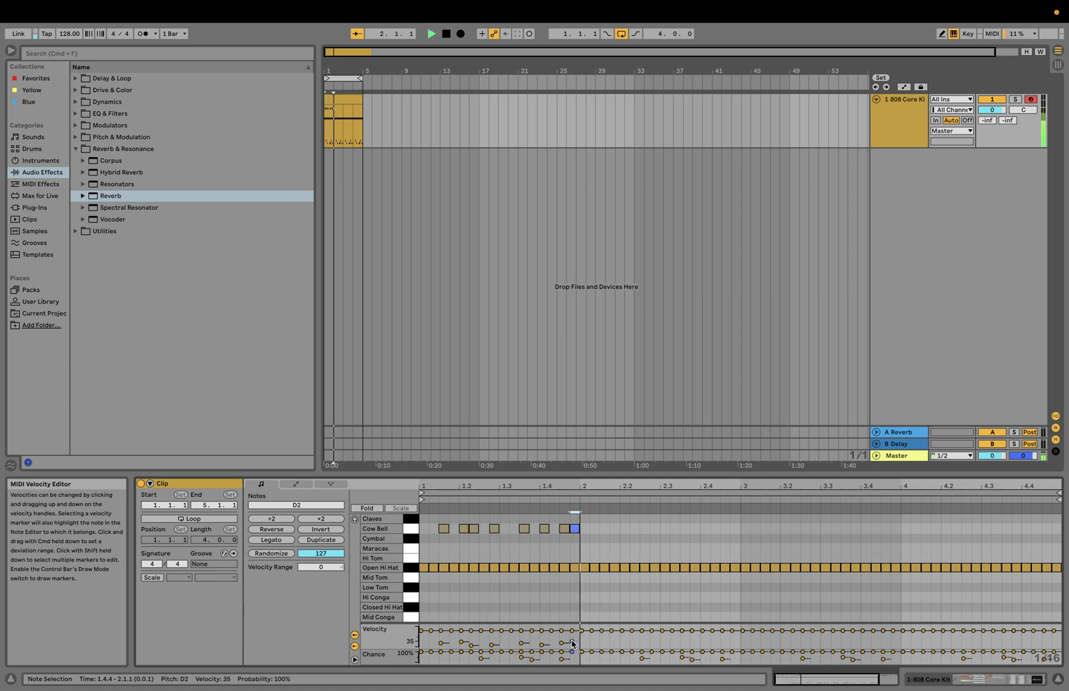
drag(572, 644, 572, 639)
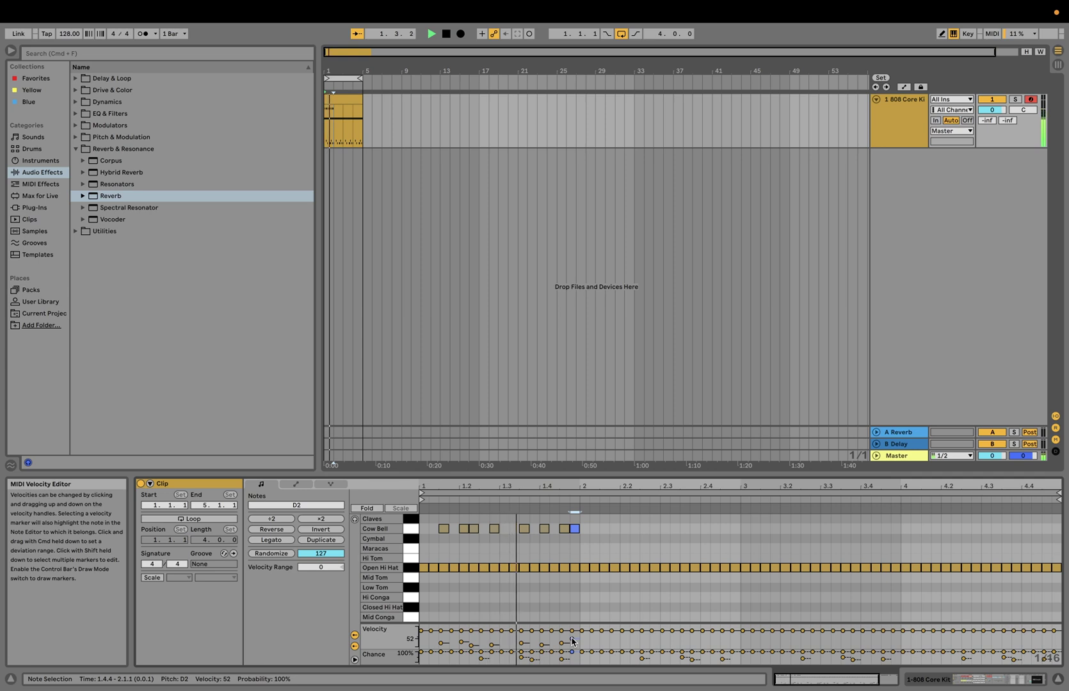
click(523, 644)
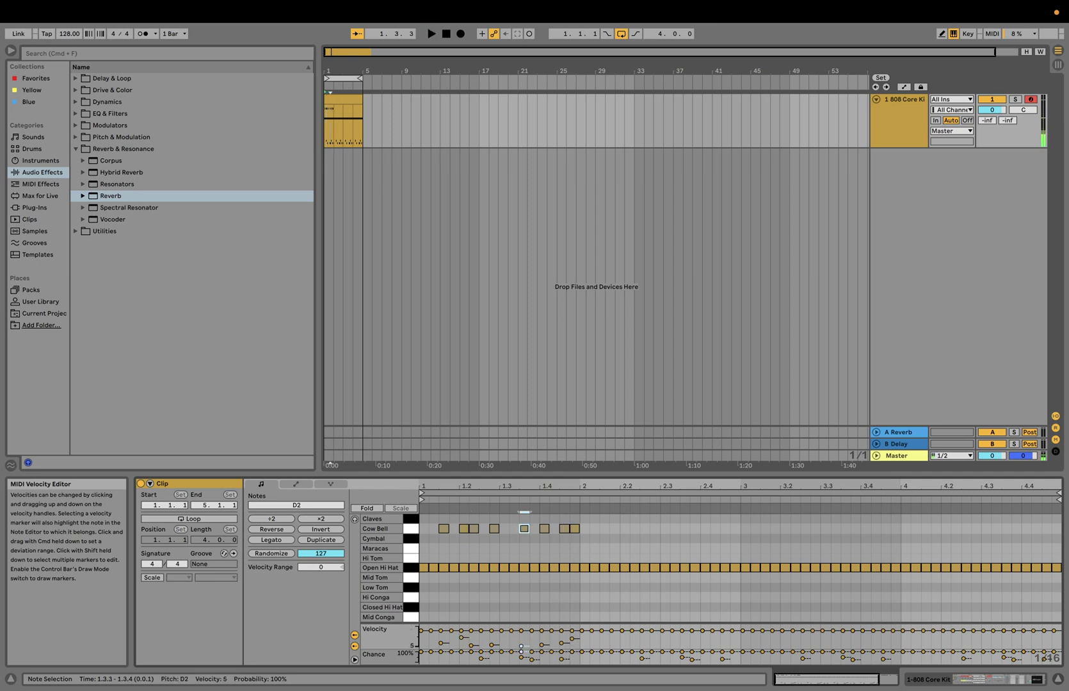
drag(522, 643, 523, 647)
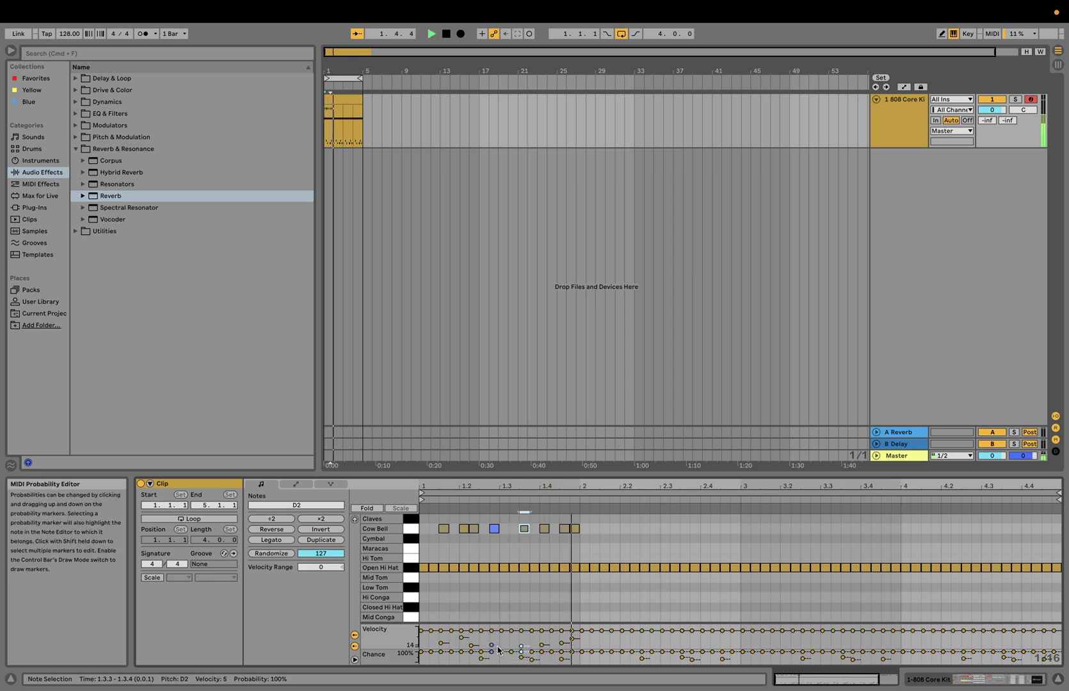
click(492, 645)
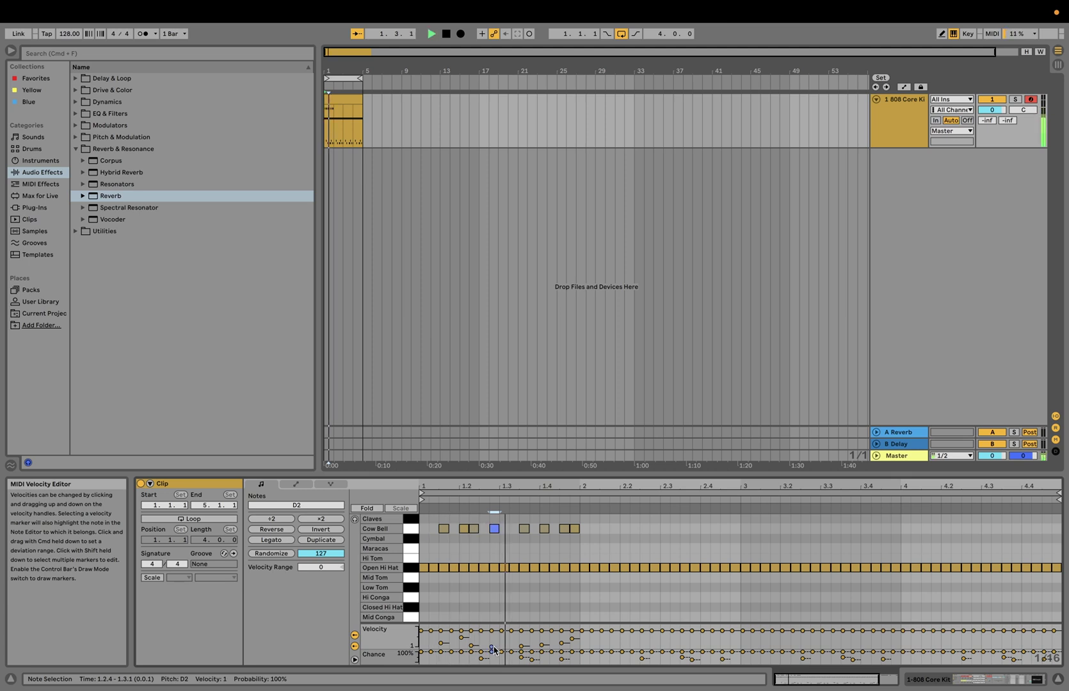
key(space)
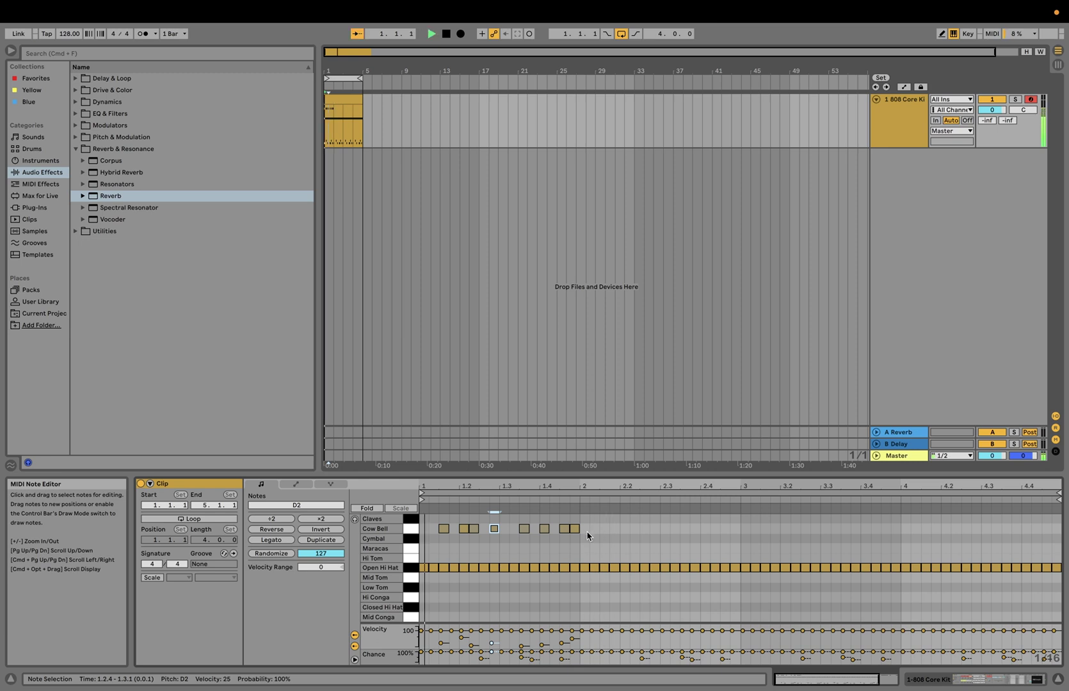
- Shift the last four cow bell notes two sixteenths earlier to start at 1.3.1, and copy the 1.3.1 note to 1.4.4
drag(589, 537, 522, 526)
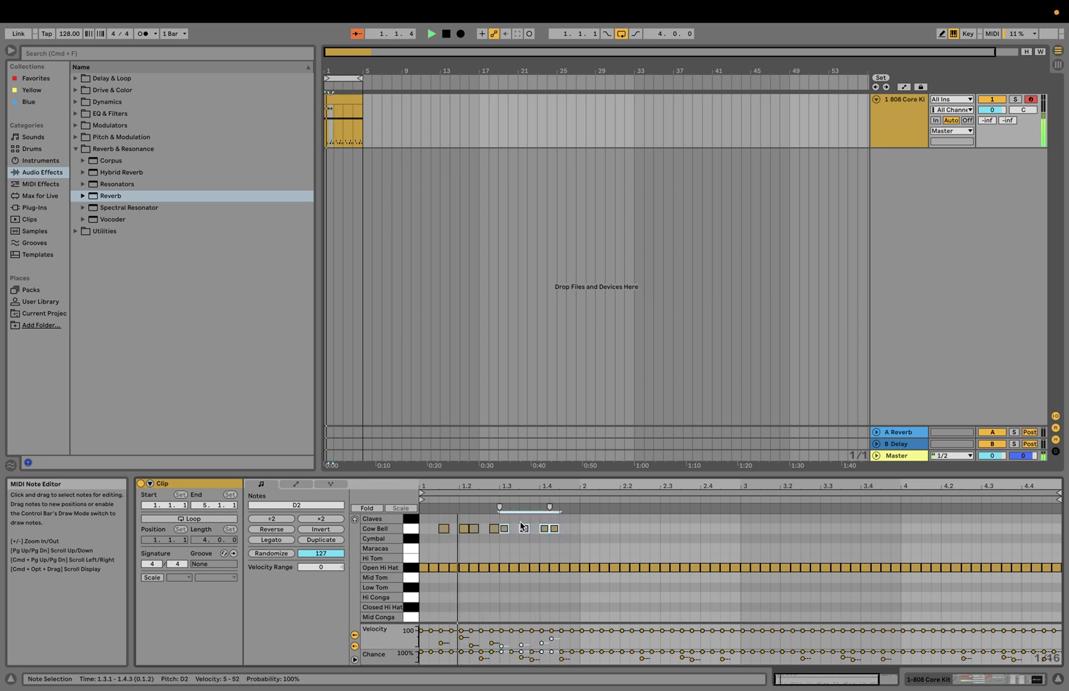
key(space)
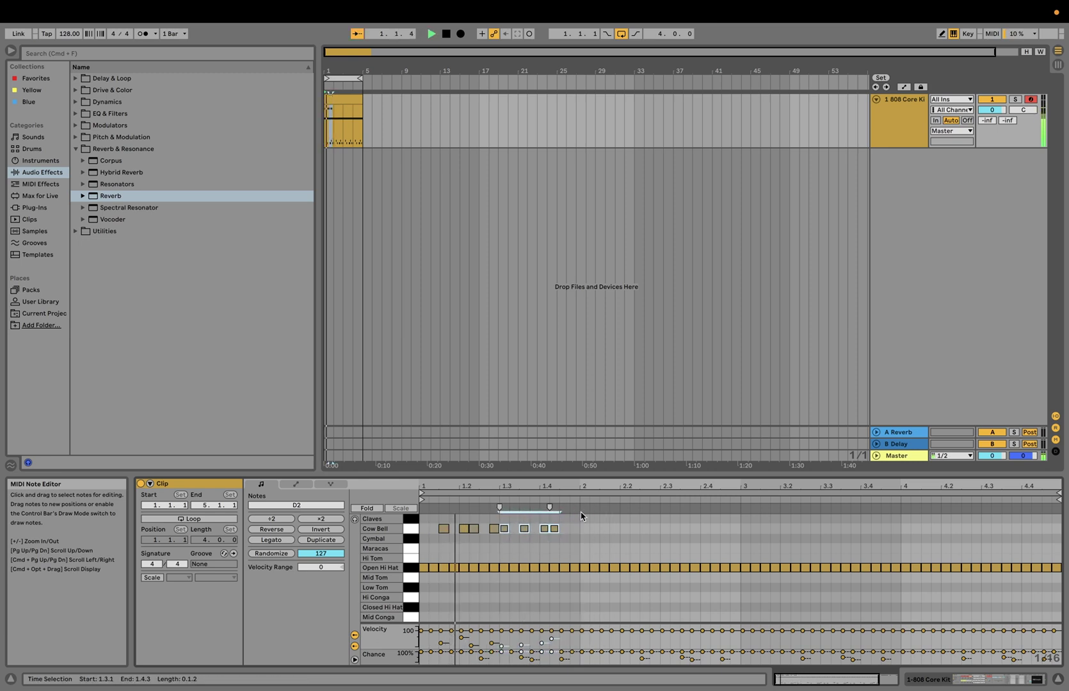
click(570, 534)
key(space)
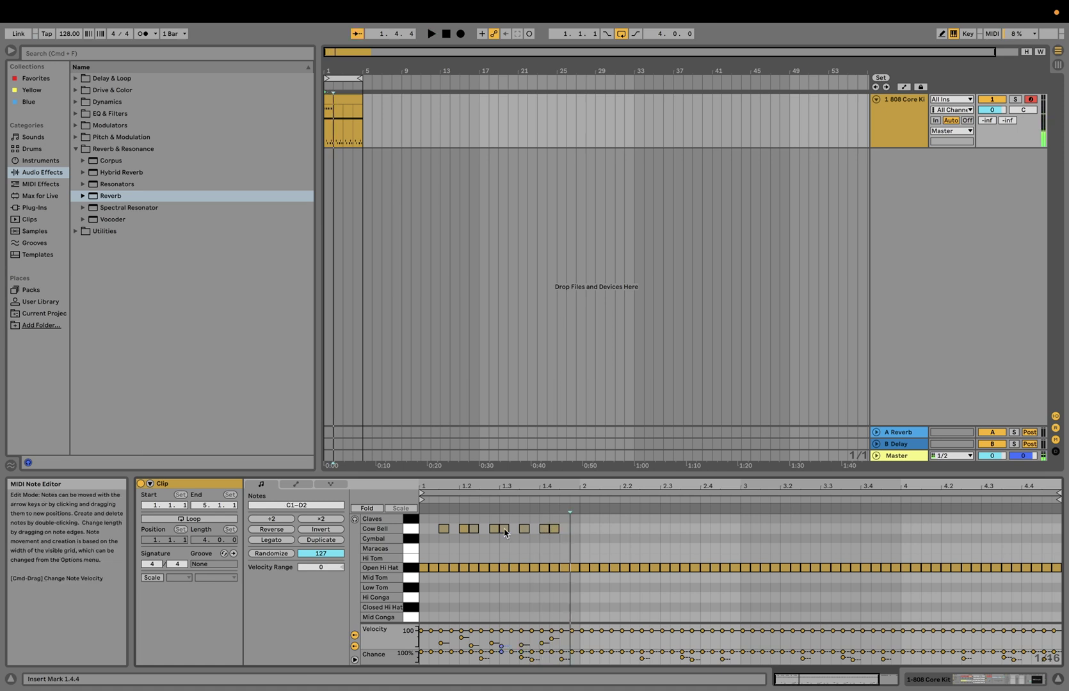
click(505, 529)
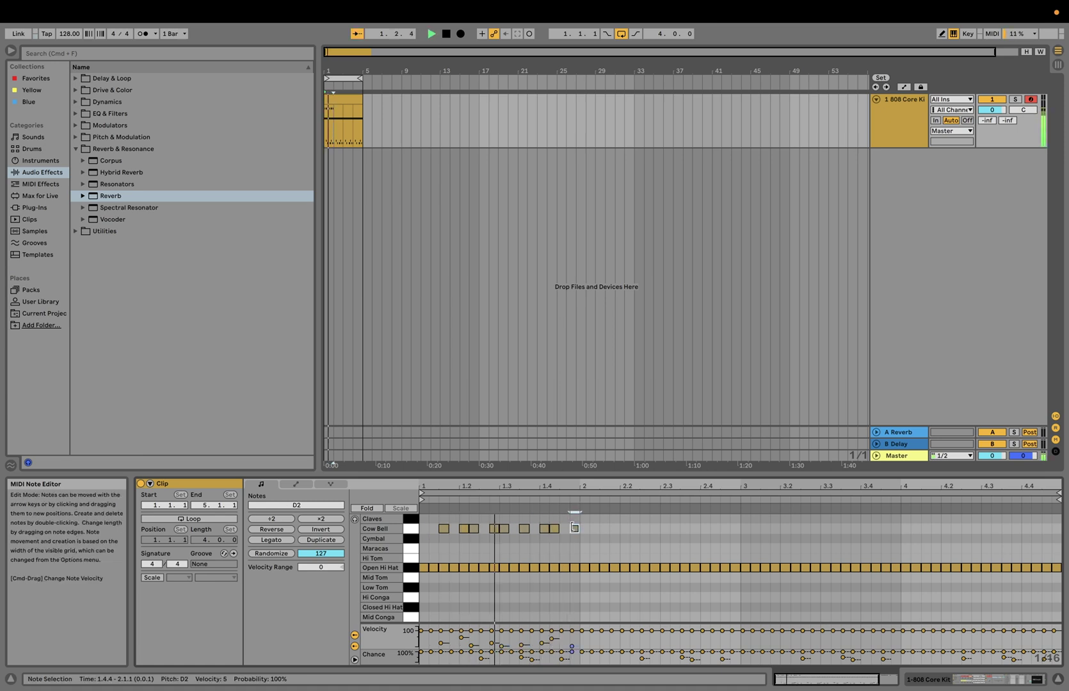
key(space)
- Try repeating the whole first-bar cow bell pattern across the clip by duplicating it, and play it back
drag(584, 549, 433, 510)
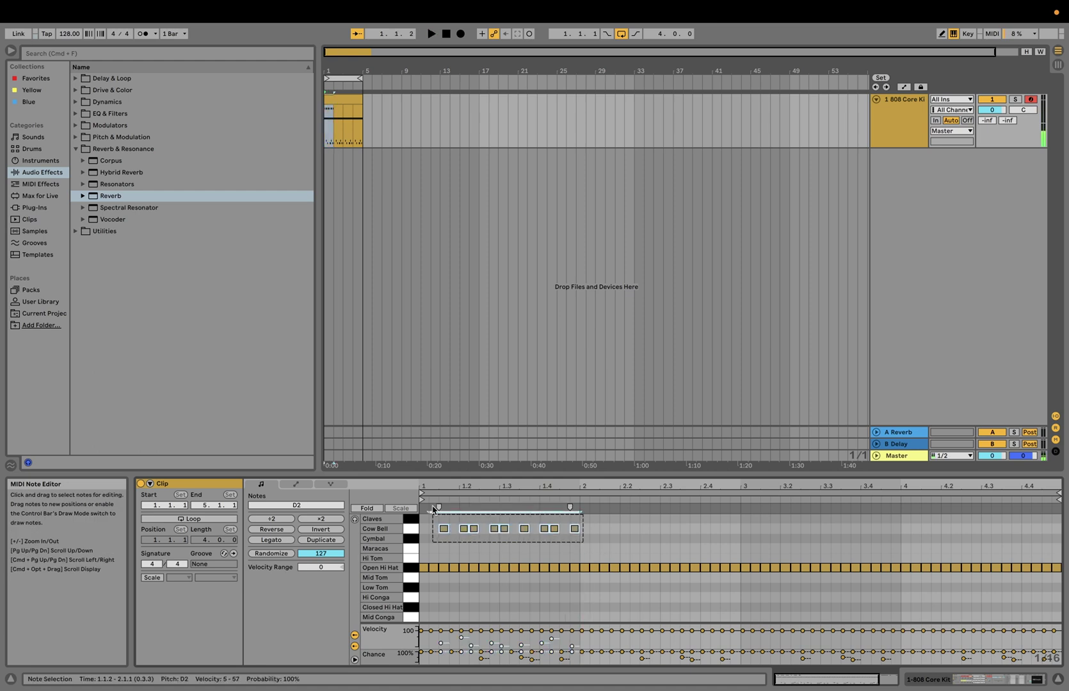
key(super+d)
key(super+d)
key(super+d)
key(super+d)
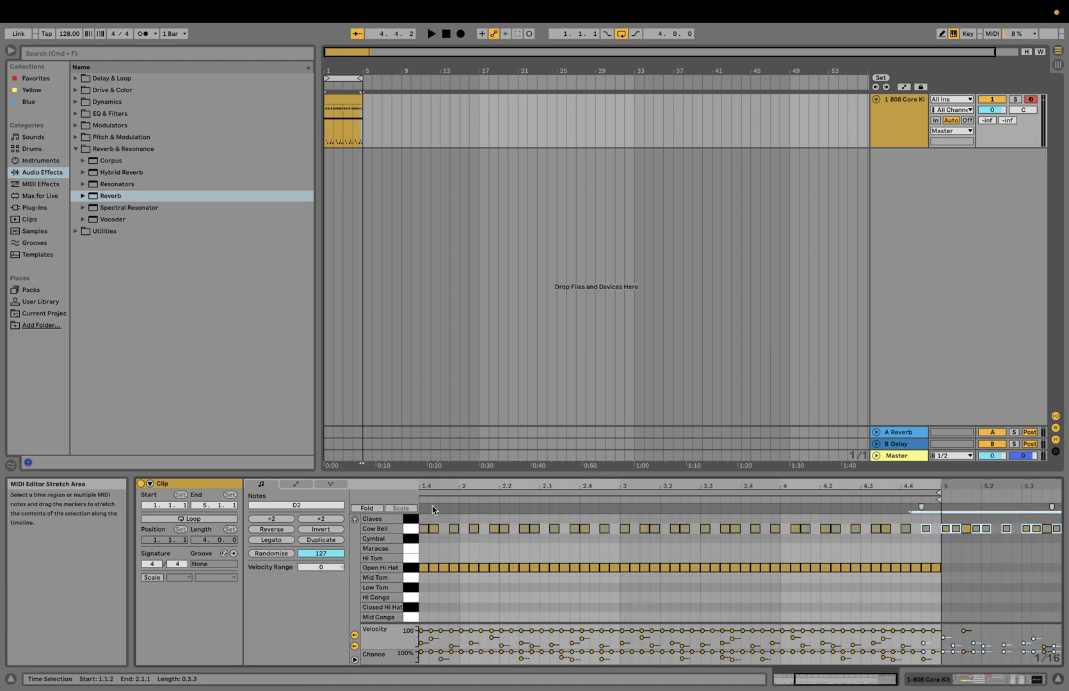
key(space)
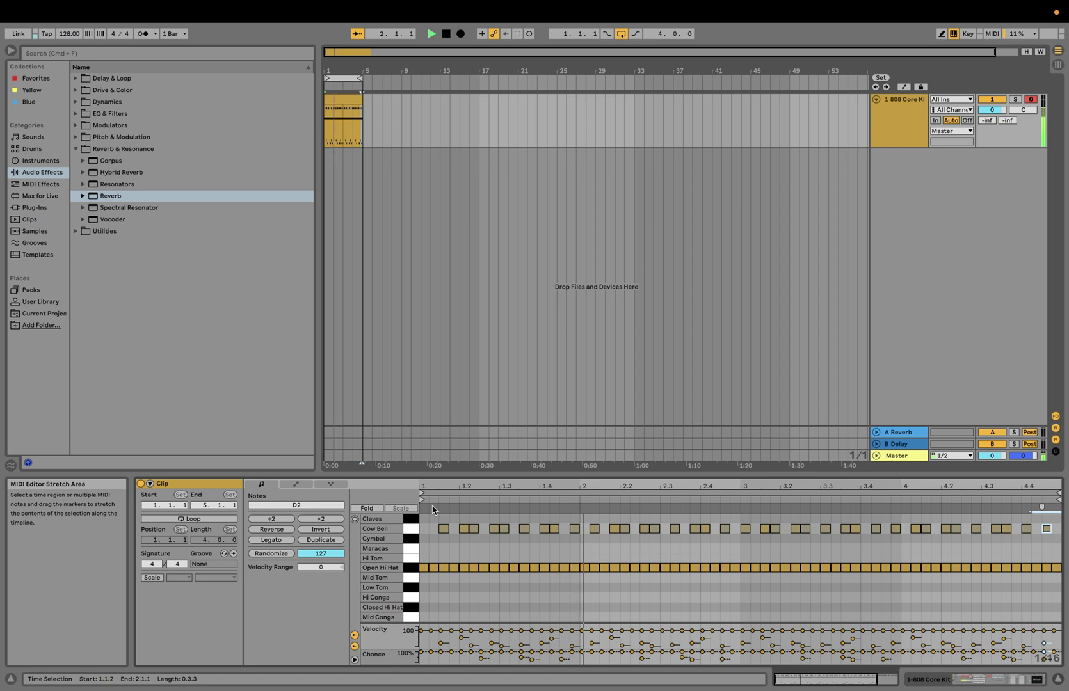
scroll(463, 612, right, 1)
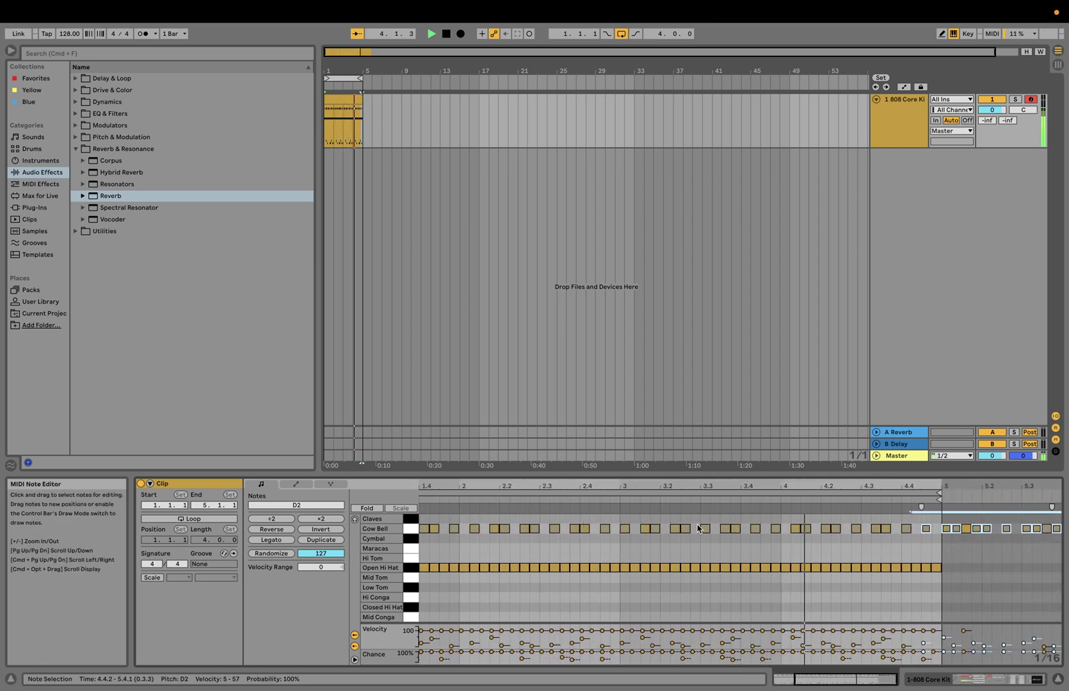
key(space)
scroll(682, 577, left, 2)
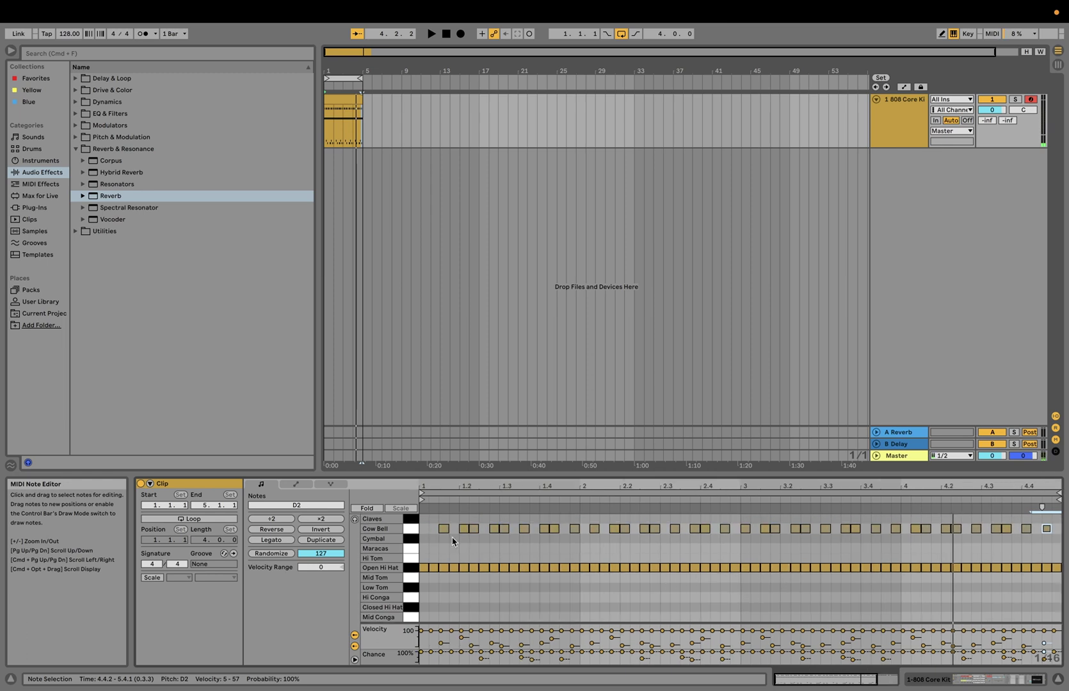
- Undo the duplications of the cow bell pattern
key(super+z)
key(super+z)
key(super+z)
key(super+z)
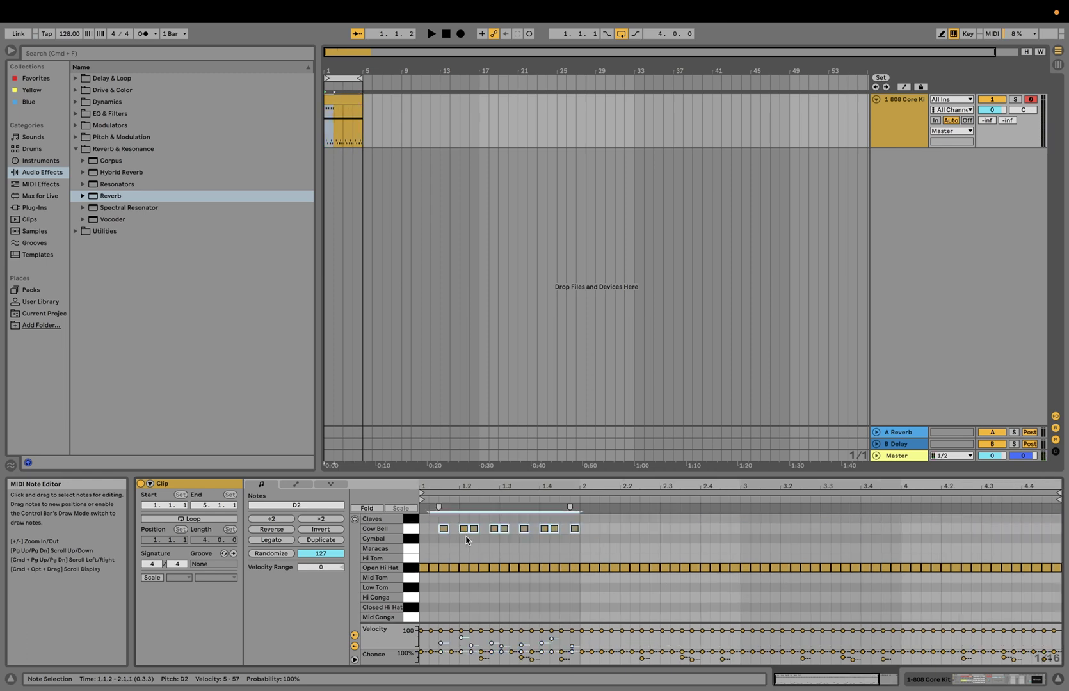
- Move the last four cow bell notes of the bar so that they start at 1.1.1, and audition the result
click(469, 542)
drag(577, 551, 441, 531)
key(space)
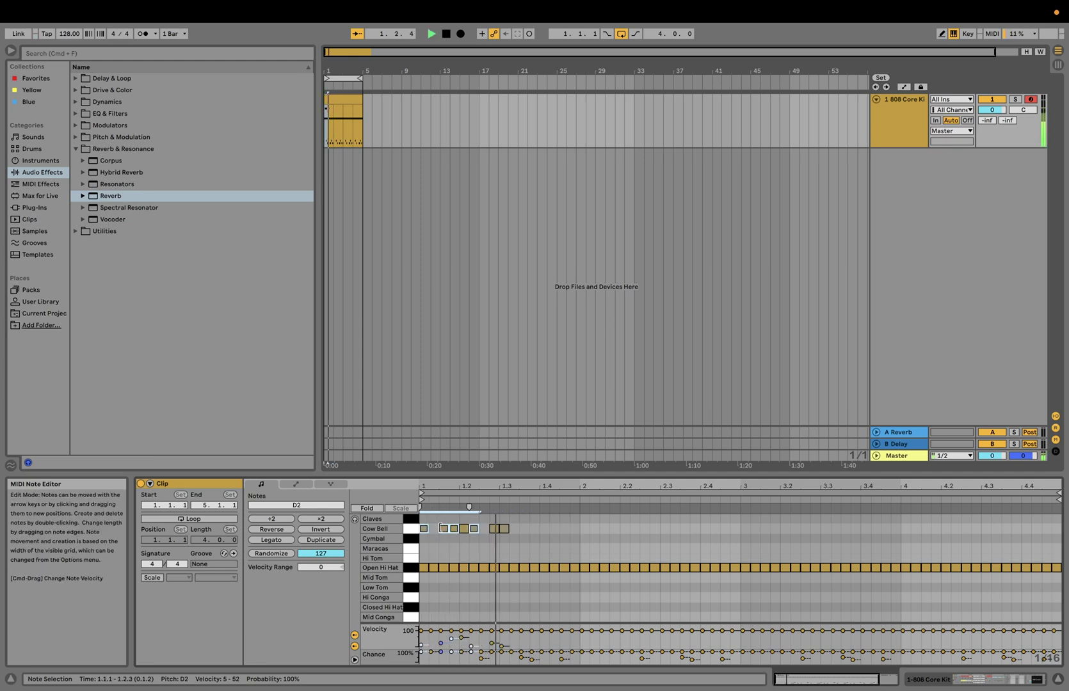
key(space)
- Delete the cow bell notes at 1.3.1 and 1.2.4
click(504, 529)
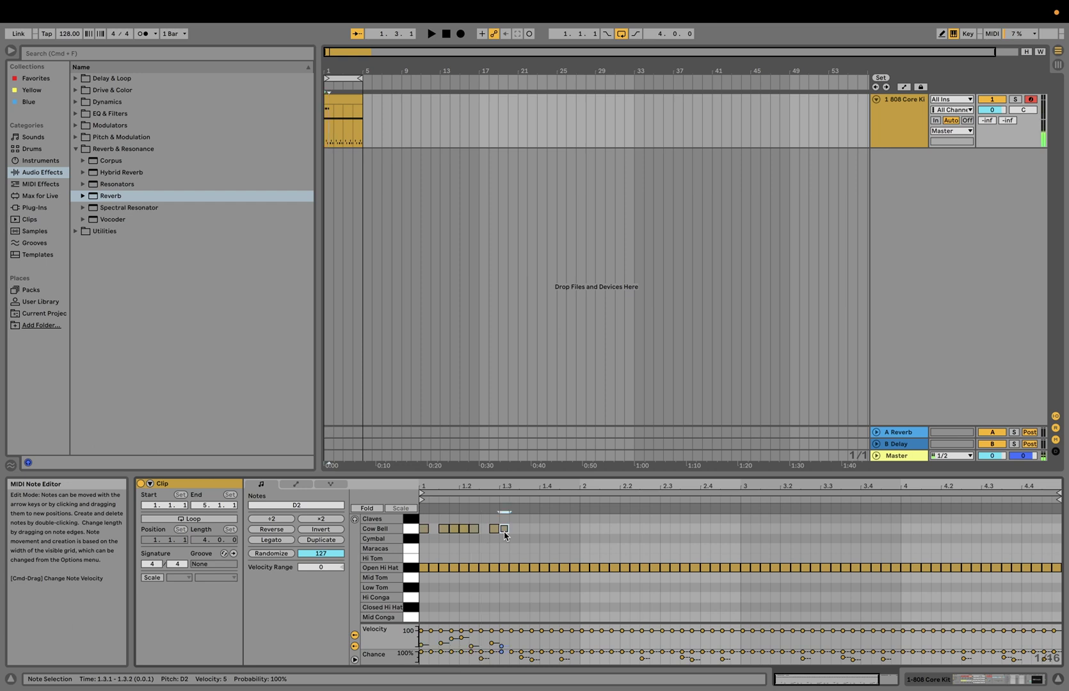
key(Delete)
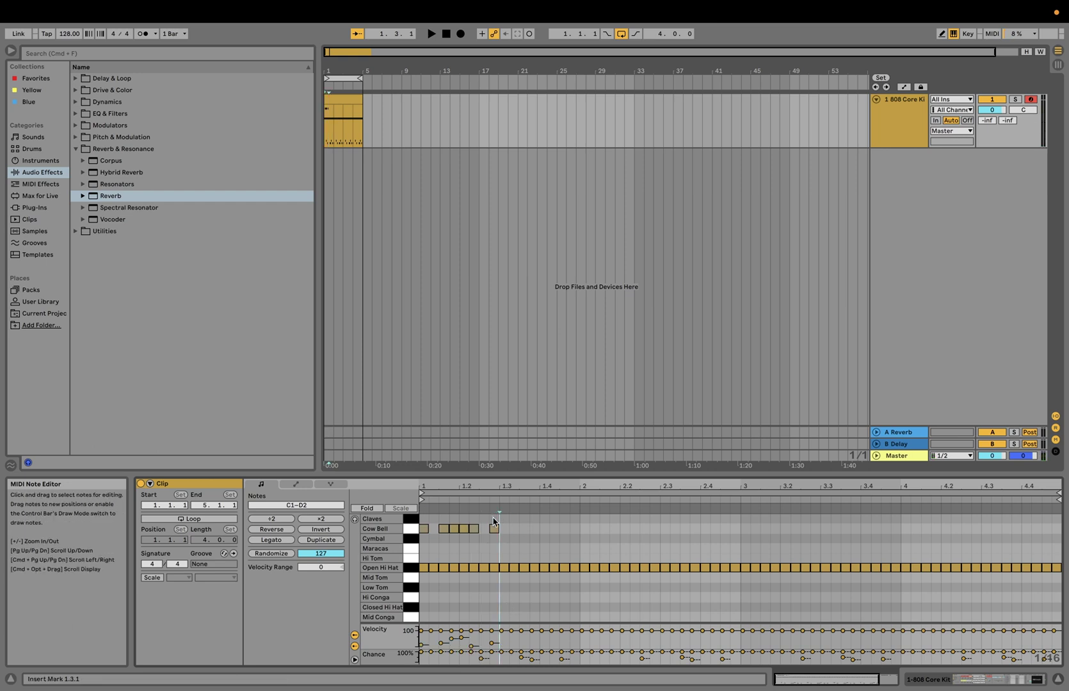
click(495, 528)
key(Delete)
- Duplicate the five-note cow bell phrase back to back until it fills the four-bar clip, and play it
drag(500, 538, 390, 520)
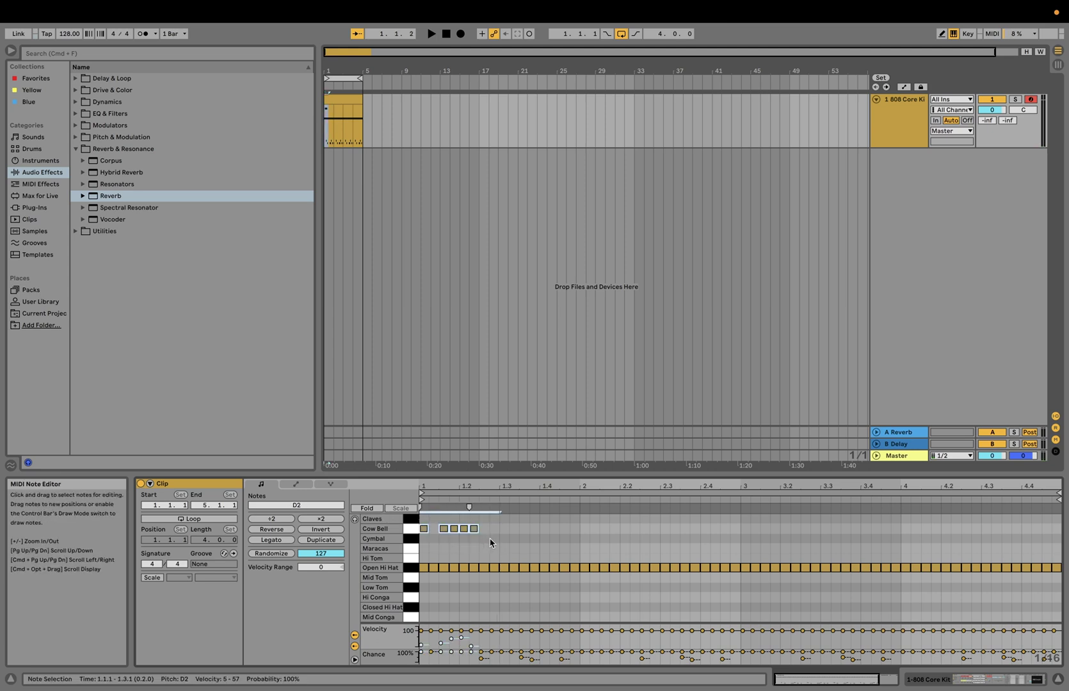
key(super+d)
key(super+d)
key(super+d)
key(super+d)
key(super+d)
key(super+d)
key(super+d)
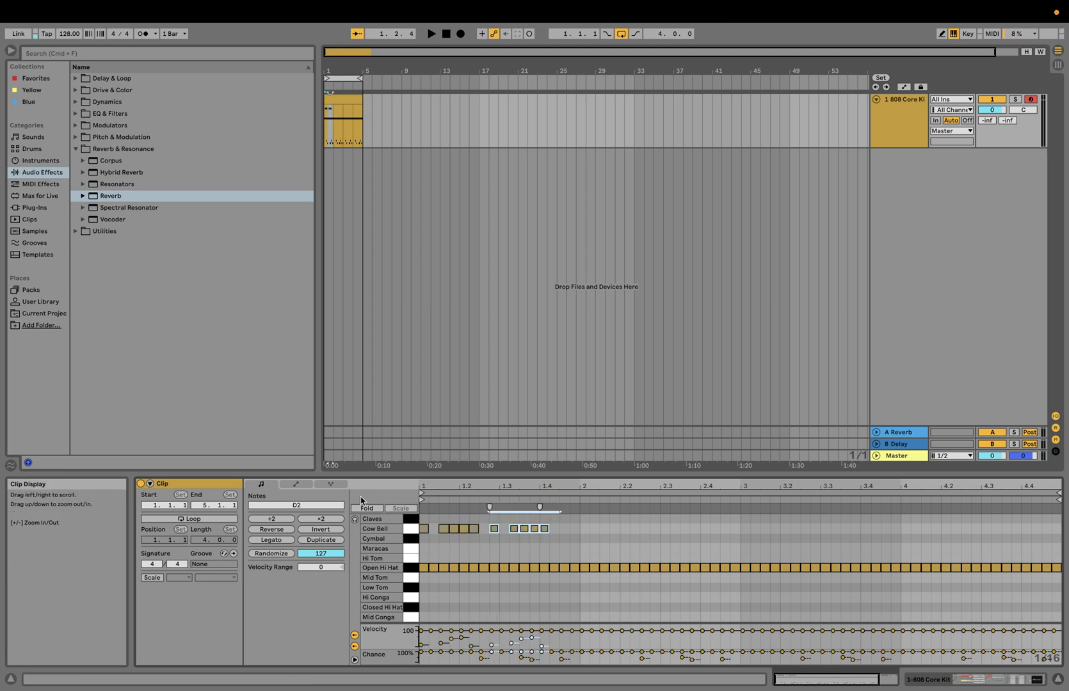
key(super+d)
key(super+d)
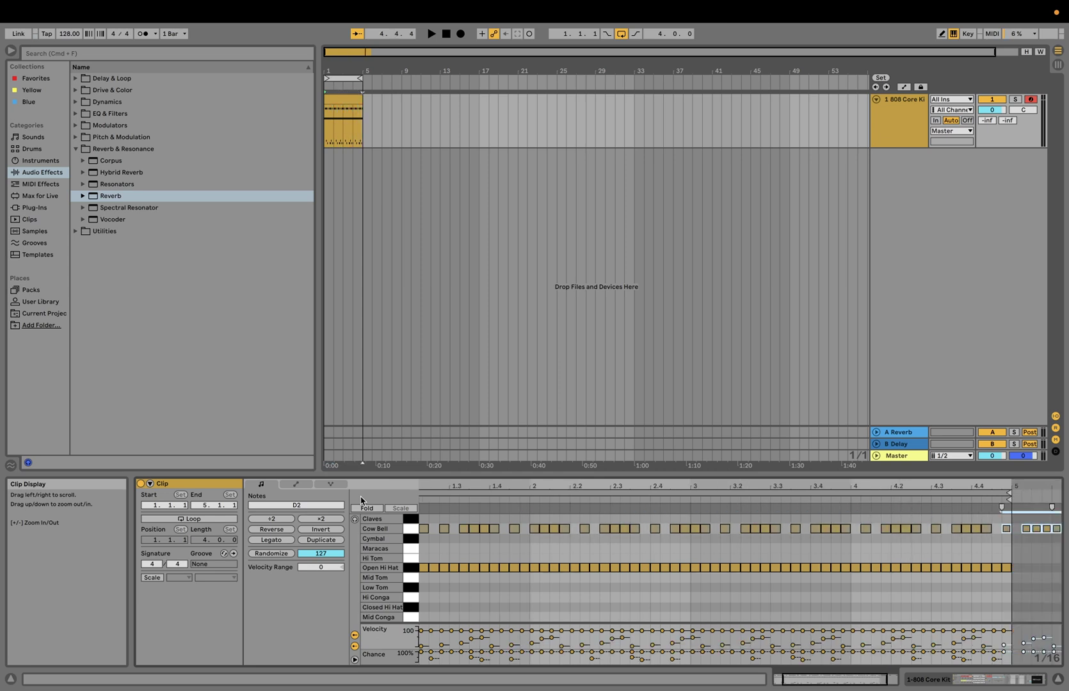
key(space)
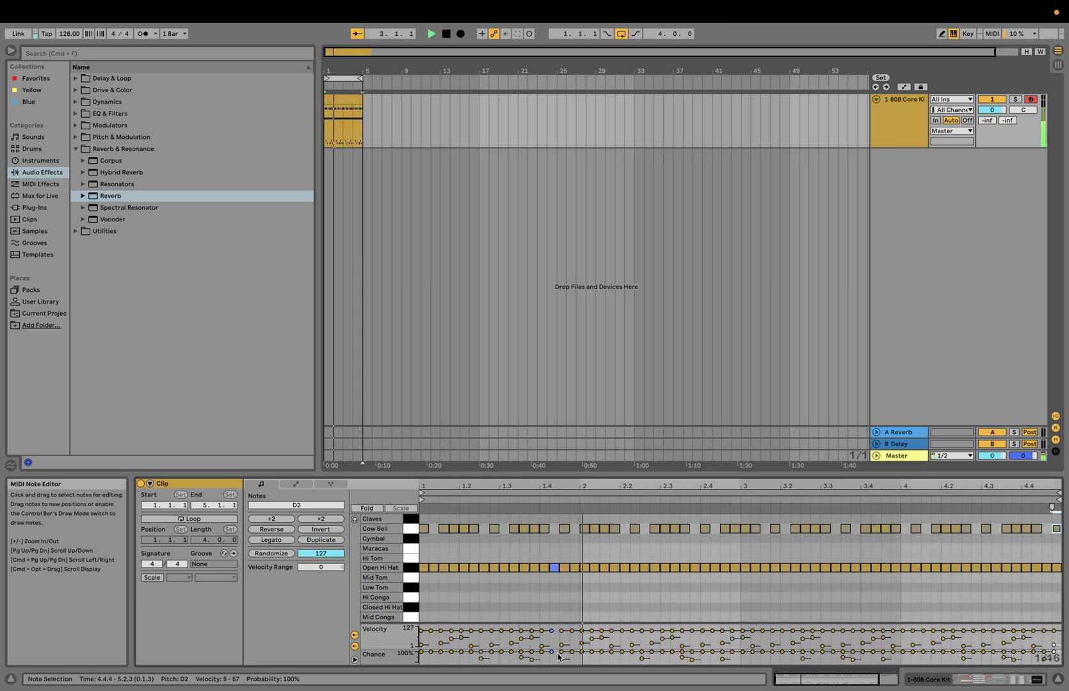
- Shape the Cow Bell 808 volume envelope with 270 ms decay, -20 dB sustain and 49.5 s release, and raise its volume to 6.19 dB
key(shift+Tab)
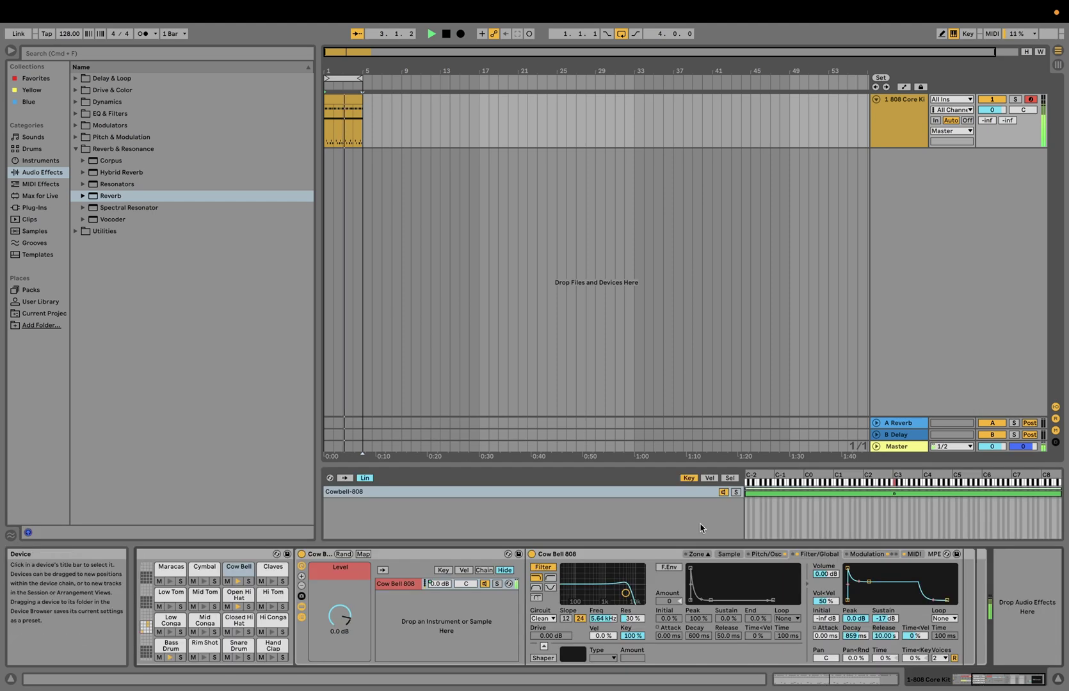
drag(869, 582, 866, 583)
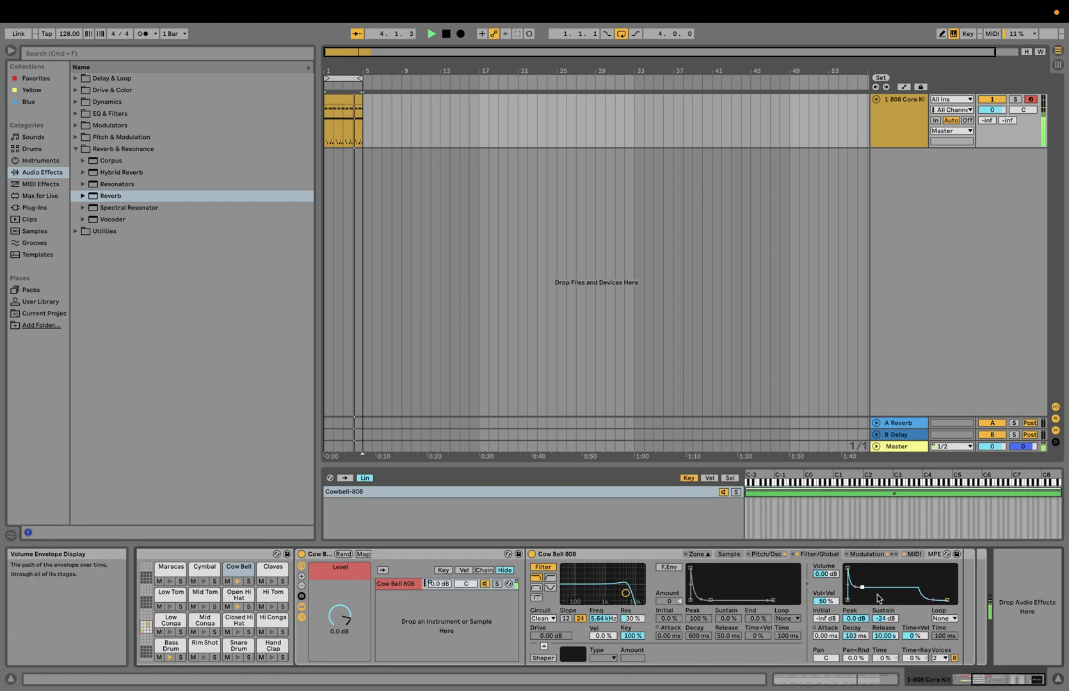
drag(947, 600, 917, 613)
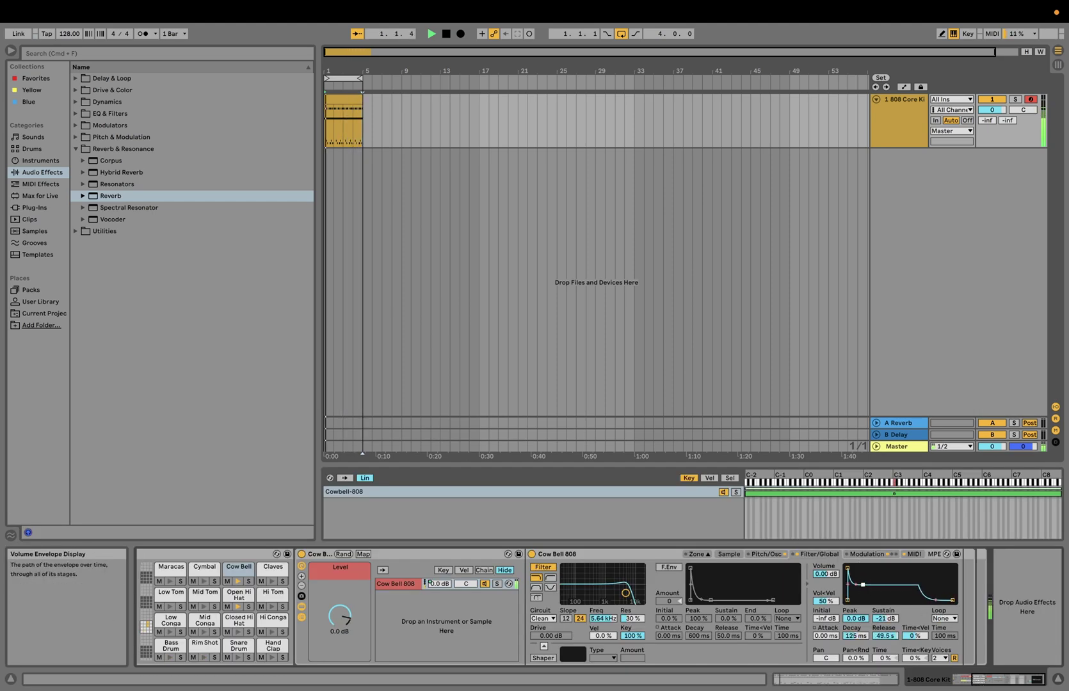
drag(826, 573, 826, 567)
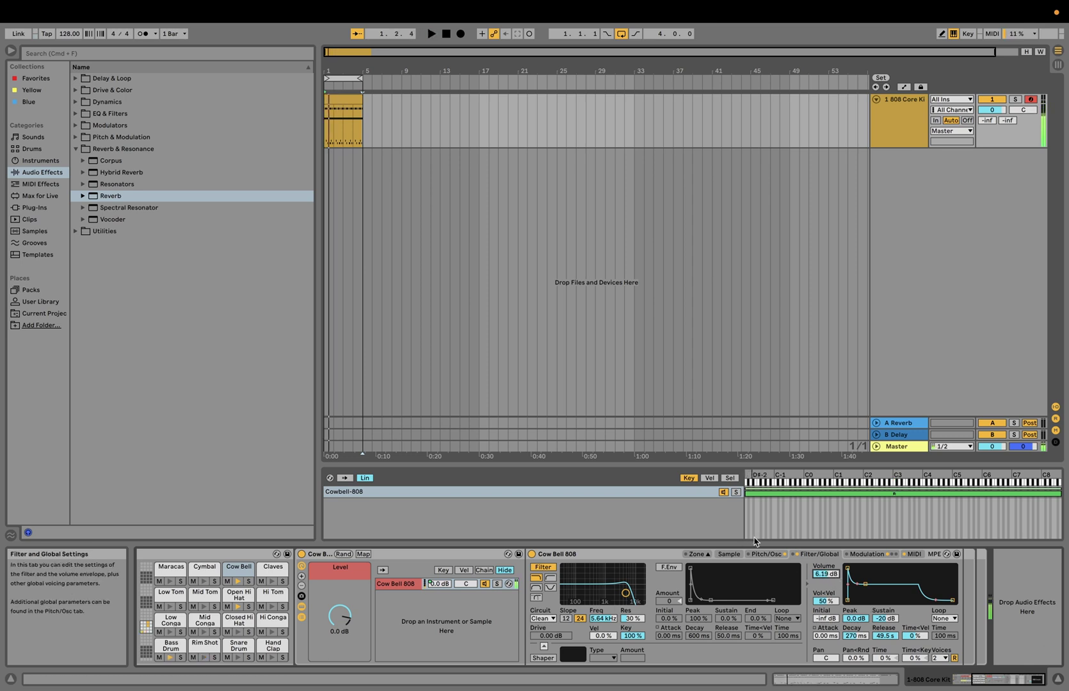
- Transpose the Cow Bell 808 by -12 st, set its modulation oscillator to a Sine wave at -33 dB, and play it
click(760, 555)
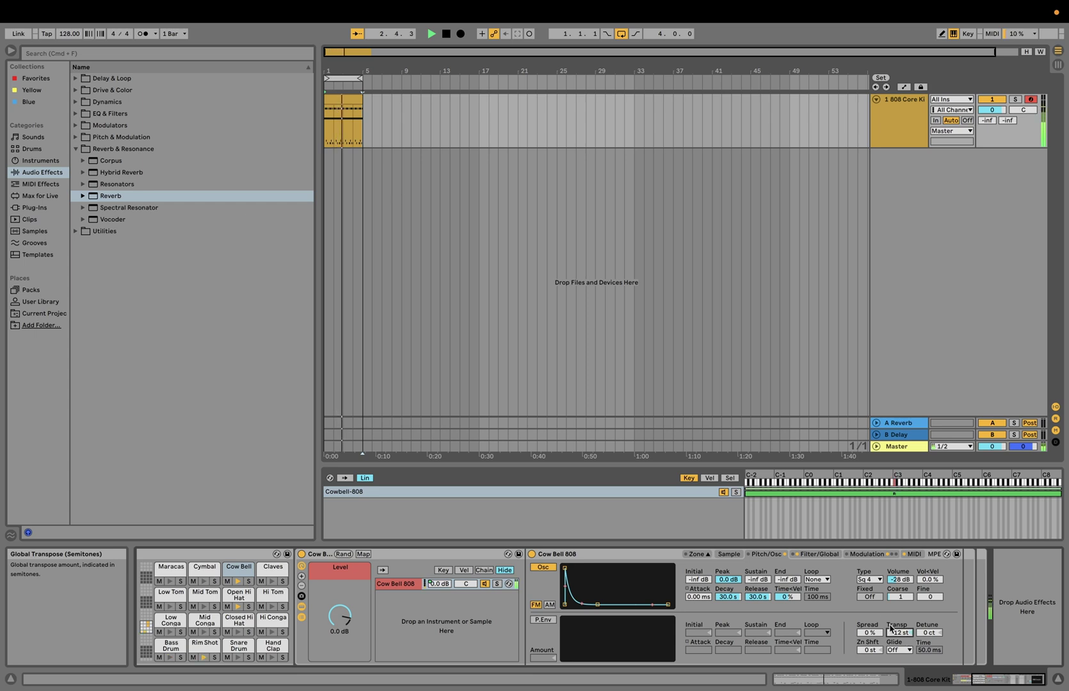
click(870, 579)
click(869, 385)
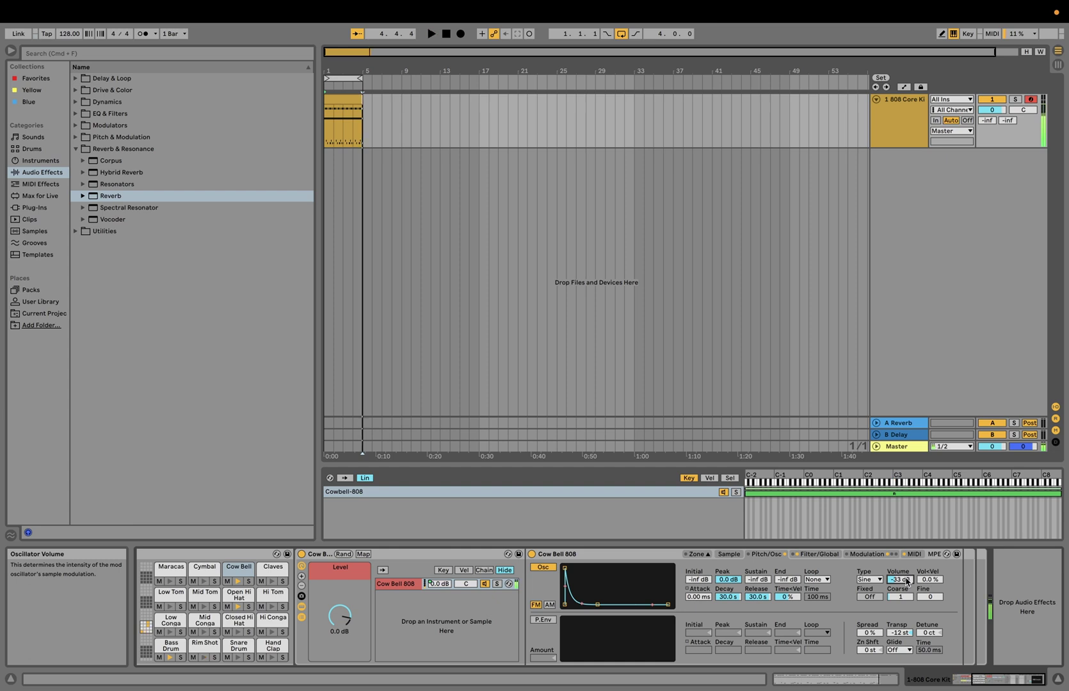
key(space)
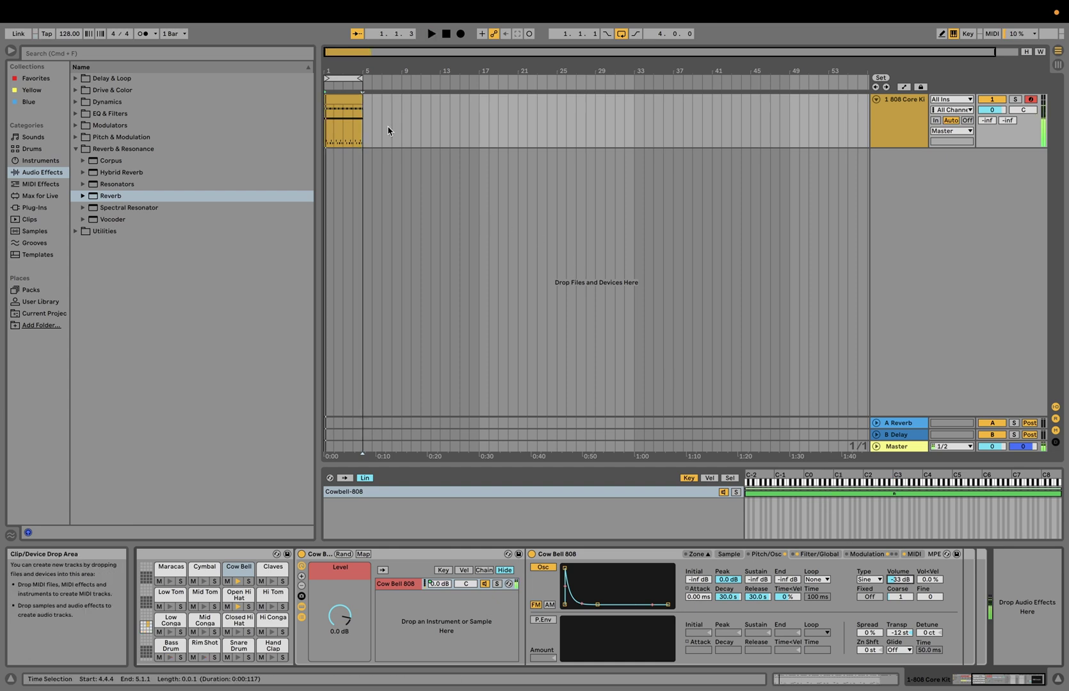
- Open the drum clip and delete the cow bell notes at 1.1.4, 2.1.2, 2.4.4, 3.2.3 and 4.2.1 while auditioning the pattern
double_click(346, 101)
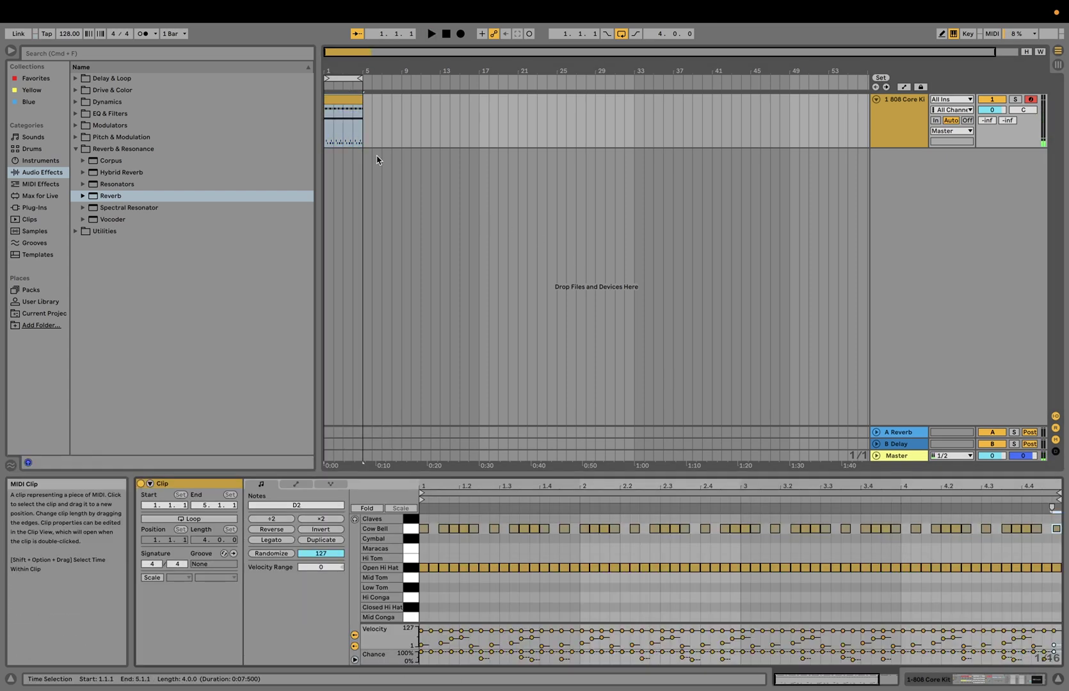
double_click(455, 530)
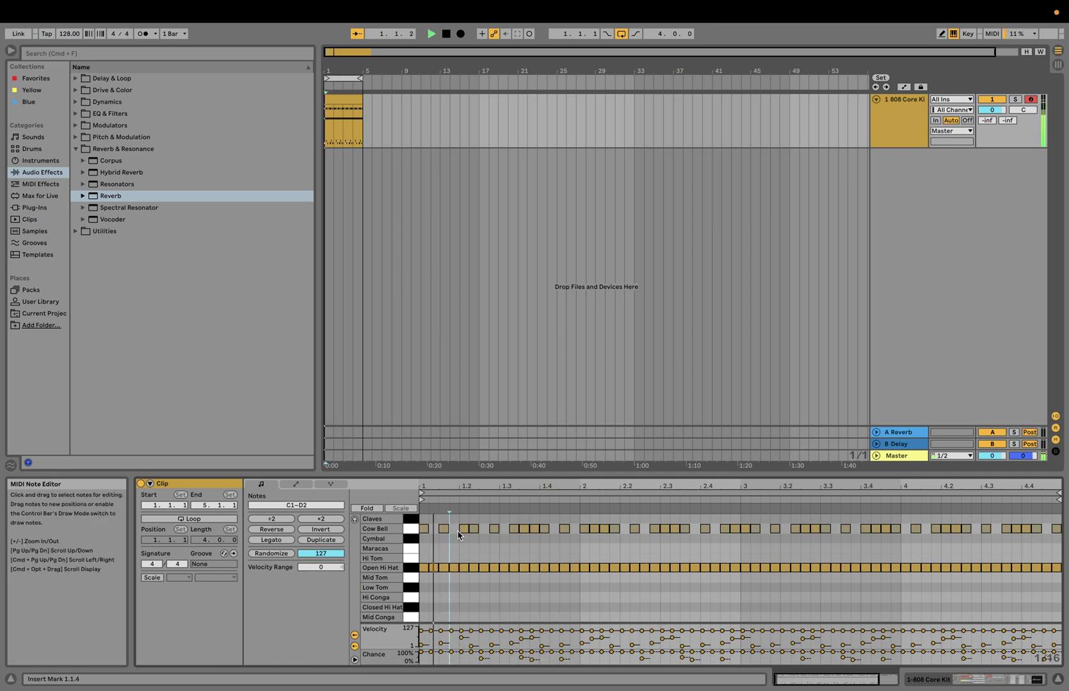
click(595, 532)
double_click(595, 531)
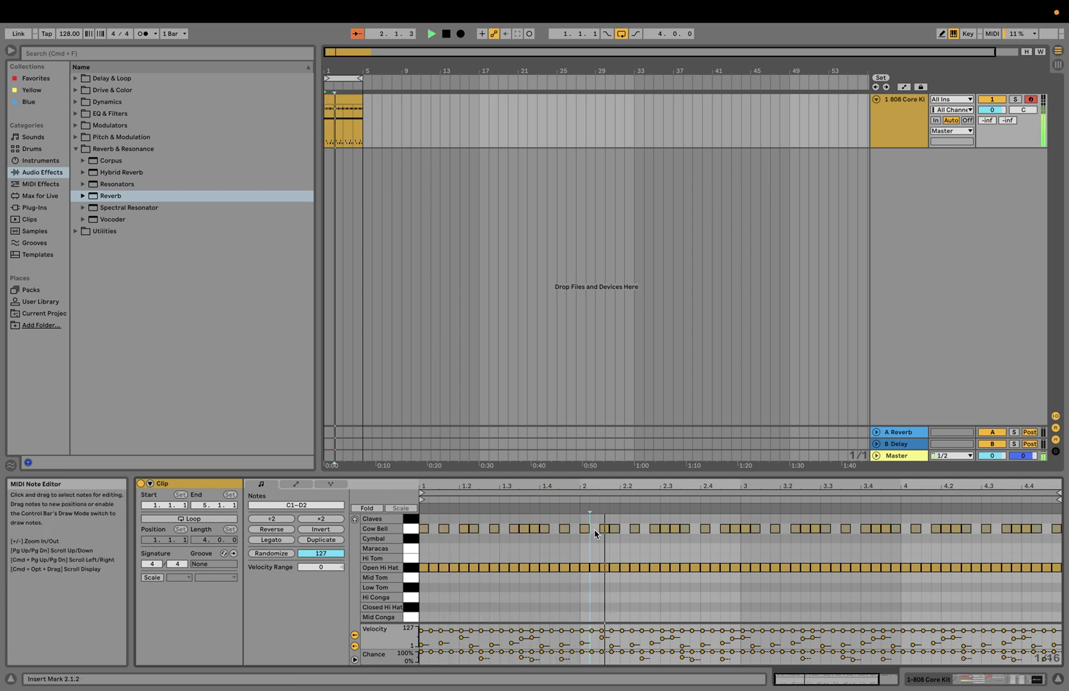
key(space)
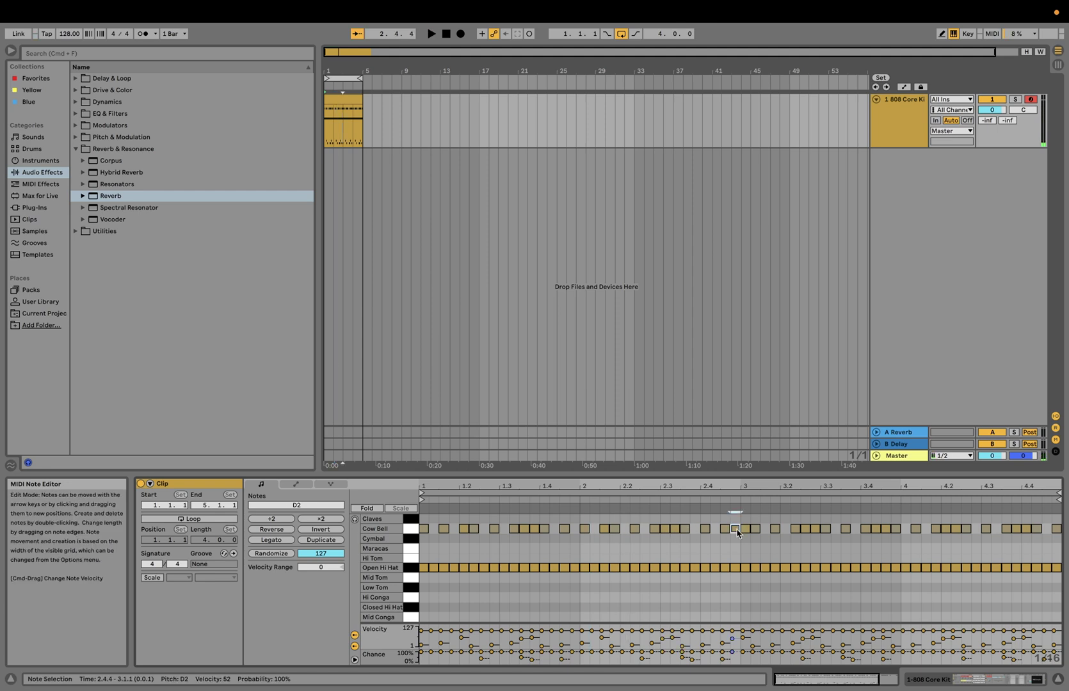
key(space)
click(806, 529)
double_click(805, 529)
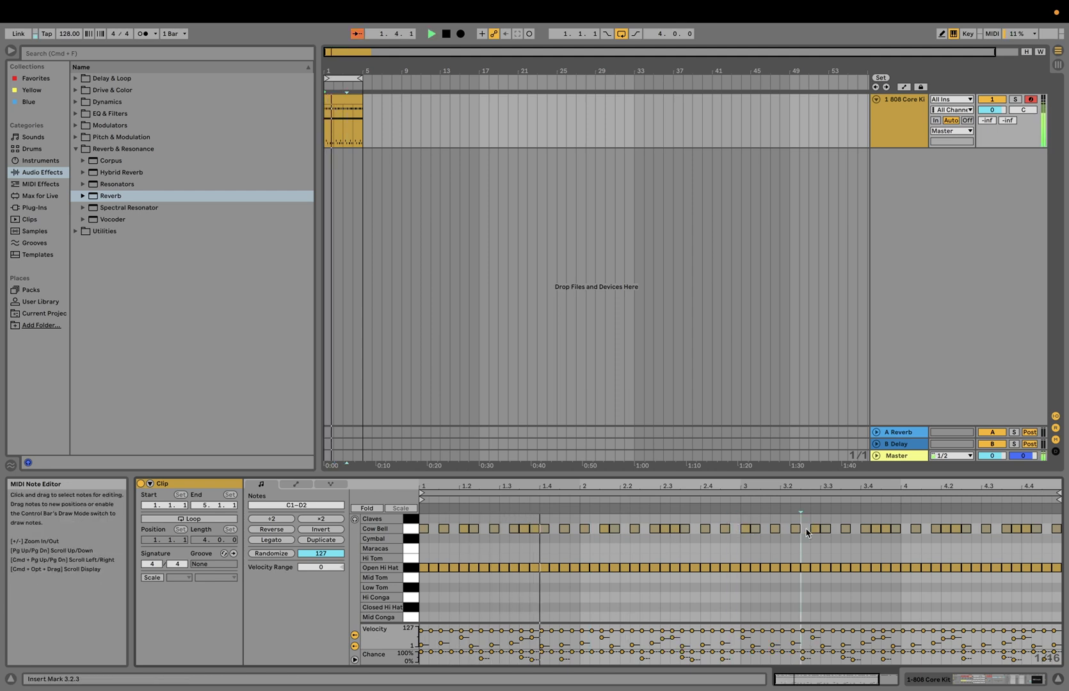
double_click(946, 529)
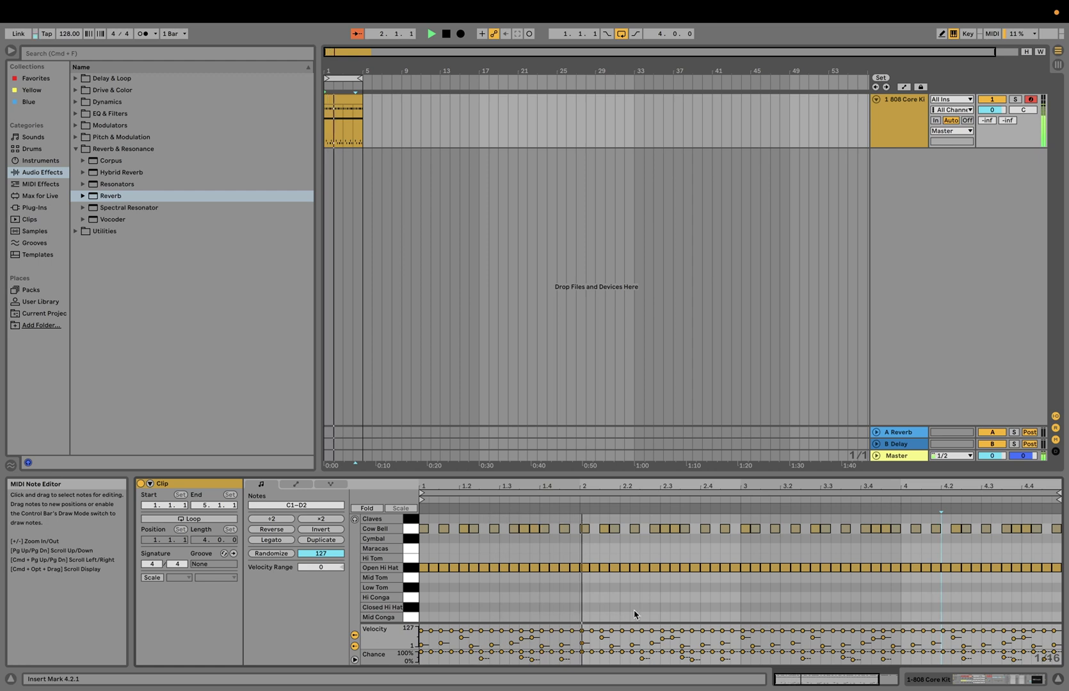
- Set the velocity of the cow bell note at 3.4.1 to 75 and audition the pattern
key(space)
click(863, 639)
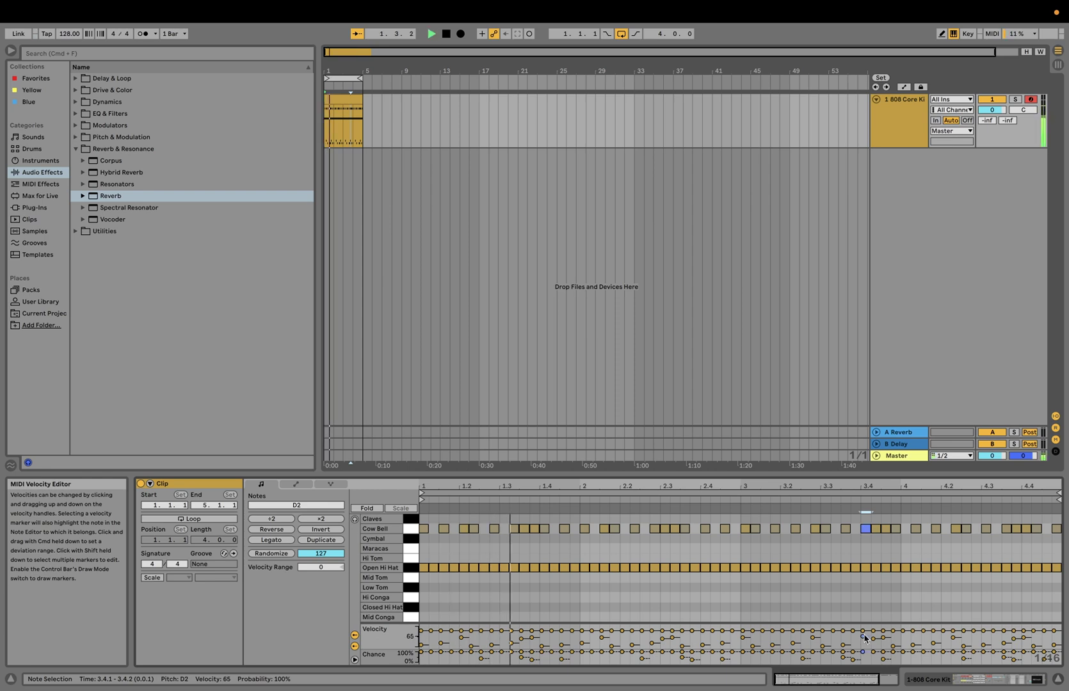
drag(864, 639, 864, 638)
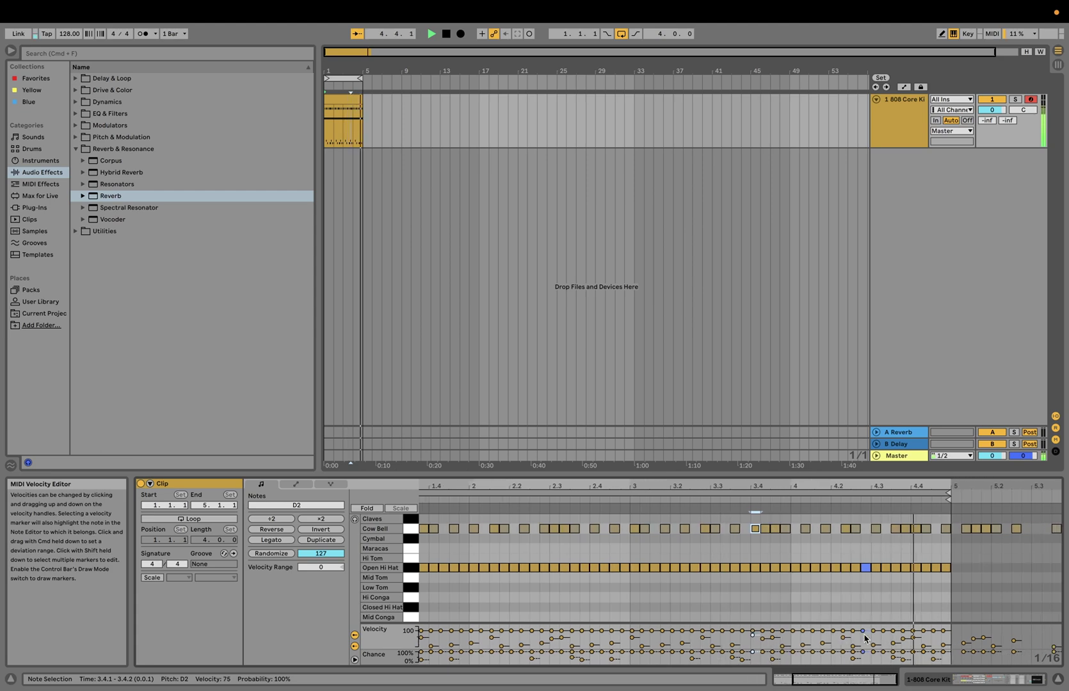
- Set the Cow Bell 808 modulation oscillator volume to -28 dB and lower the cow bell rack's Level macro to -5.968 dB
key(shift+Tab)
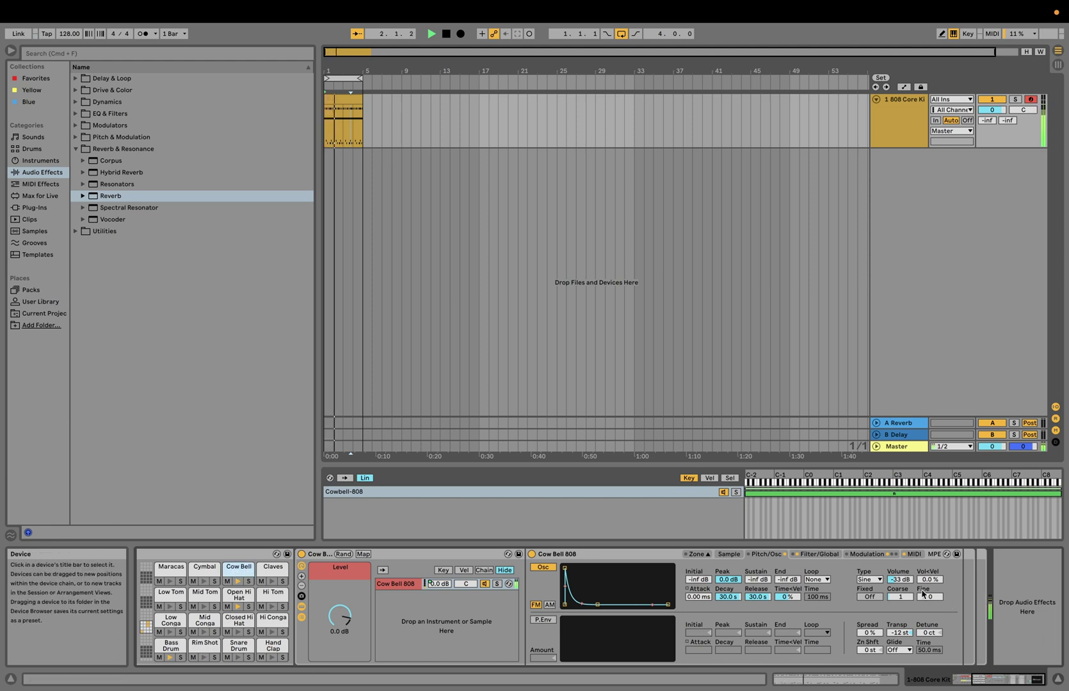
drag(900, 580, 900, 563)
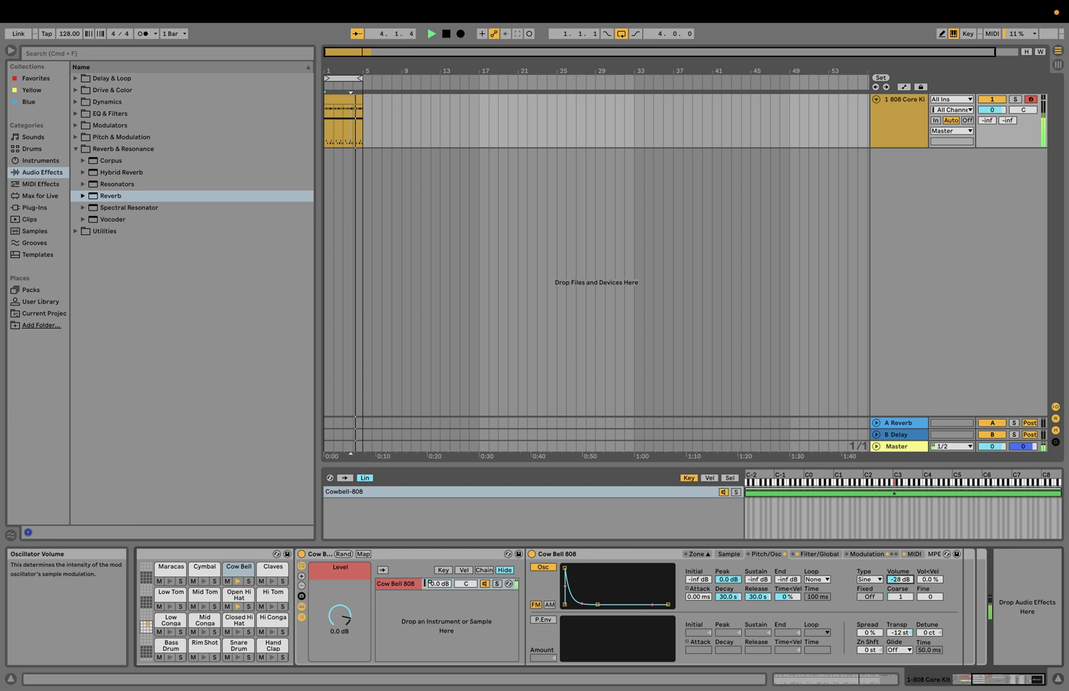
drag(899, 579, 908, 589)
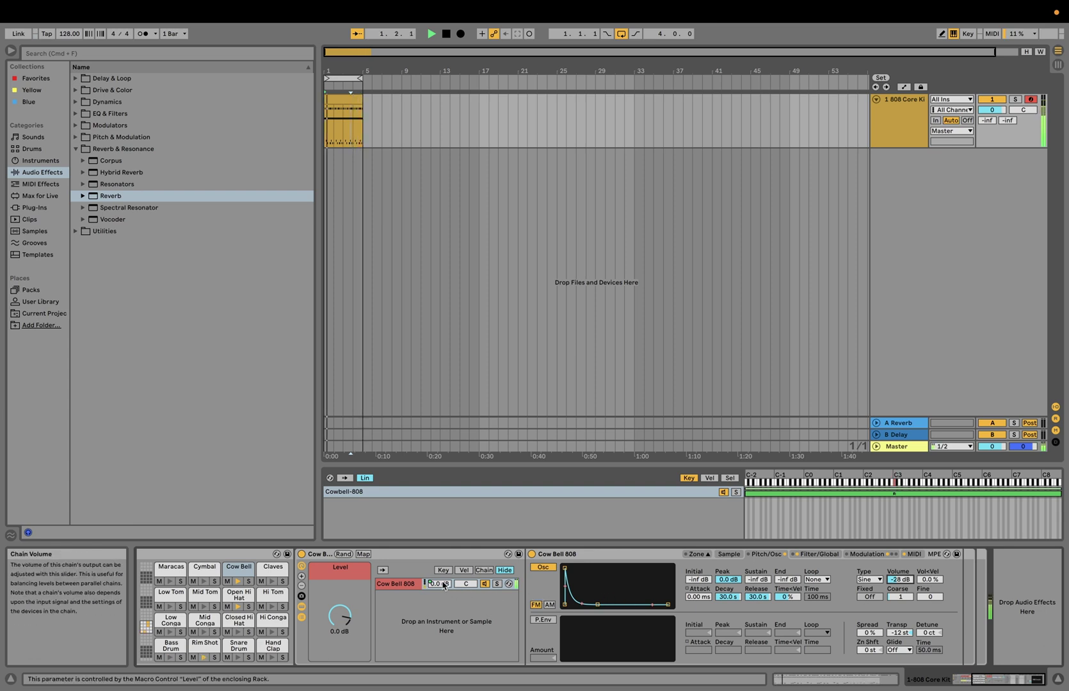
drag(326, 617, 326, 632)
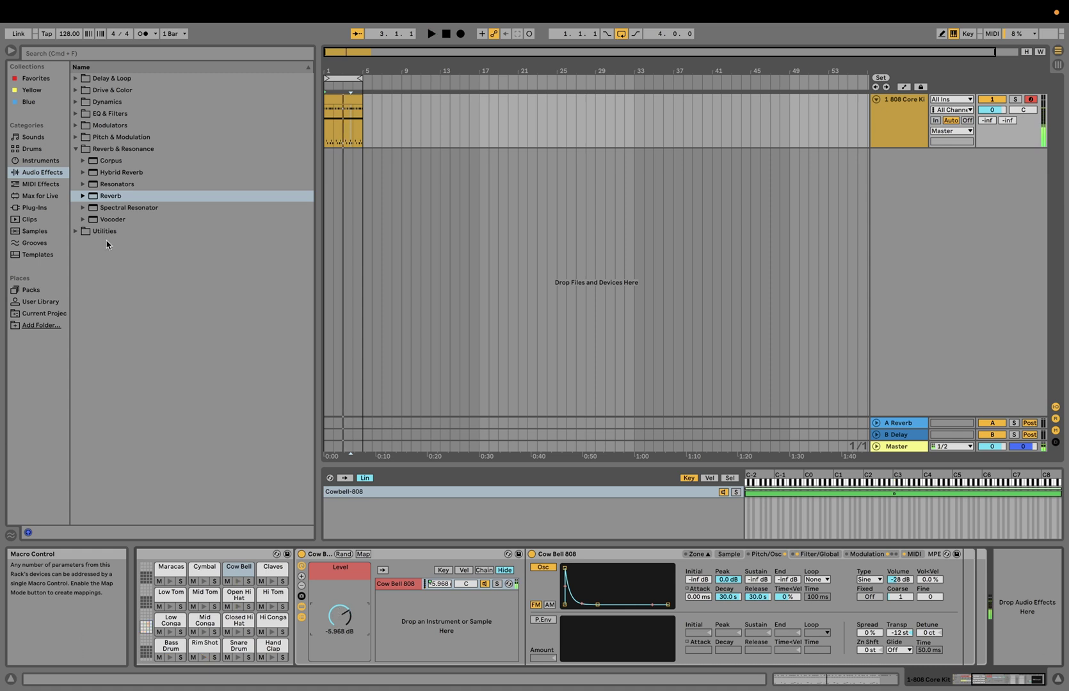
- Add the Reverb audio effect after the Cow Bell 808 instrument in the cow bell chain
click(43, 173)
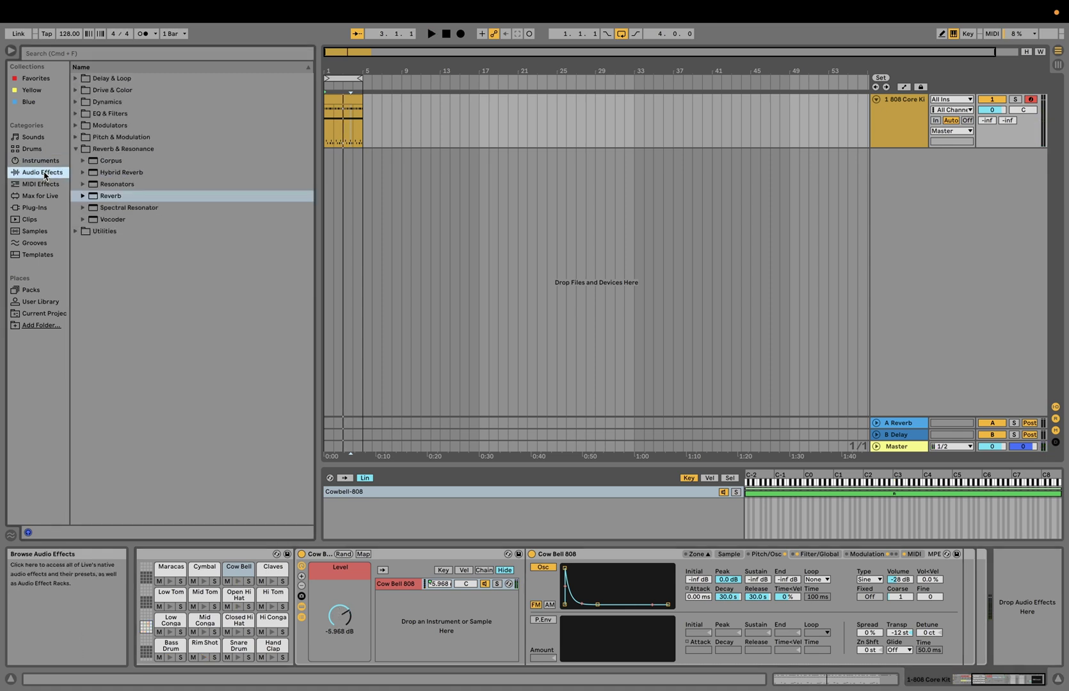
click(97, 200)
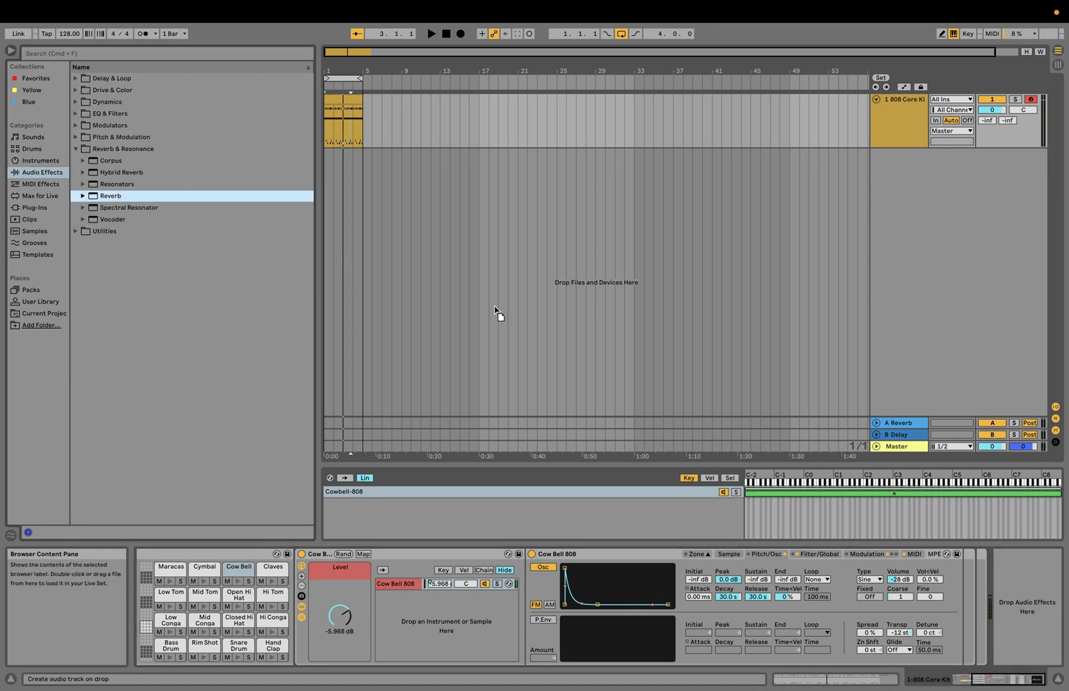
drag(496, 312, 965, 577)
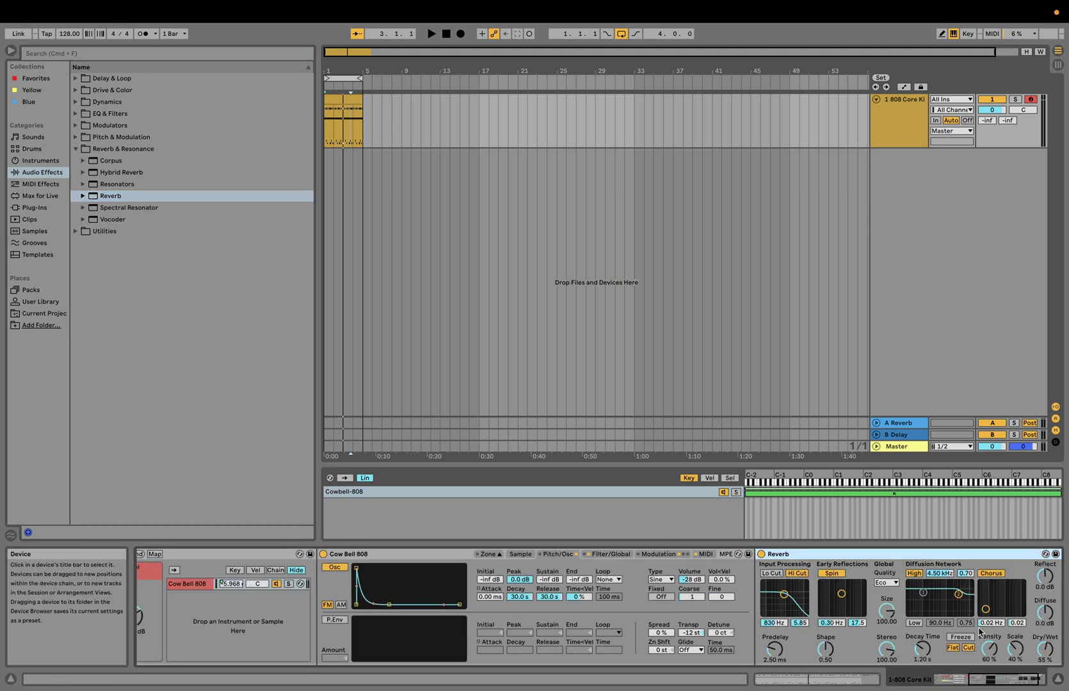
scroll(980, 614, right, 3)
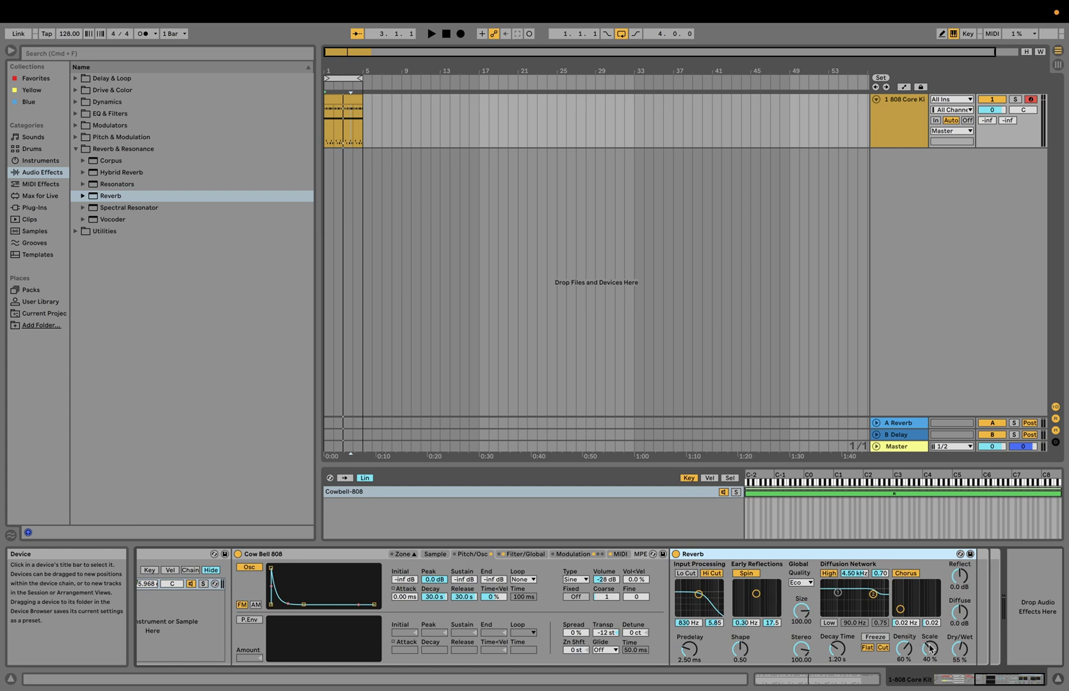
- Set the cow bell Reverb to 7.1 % Dry/Wet and a 2.11 s decay time while listening to the loop
drag(960, 649, 960, 667)
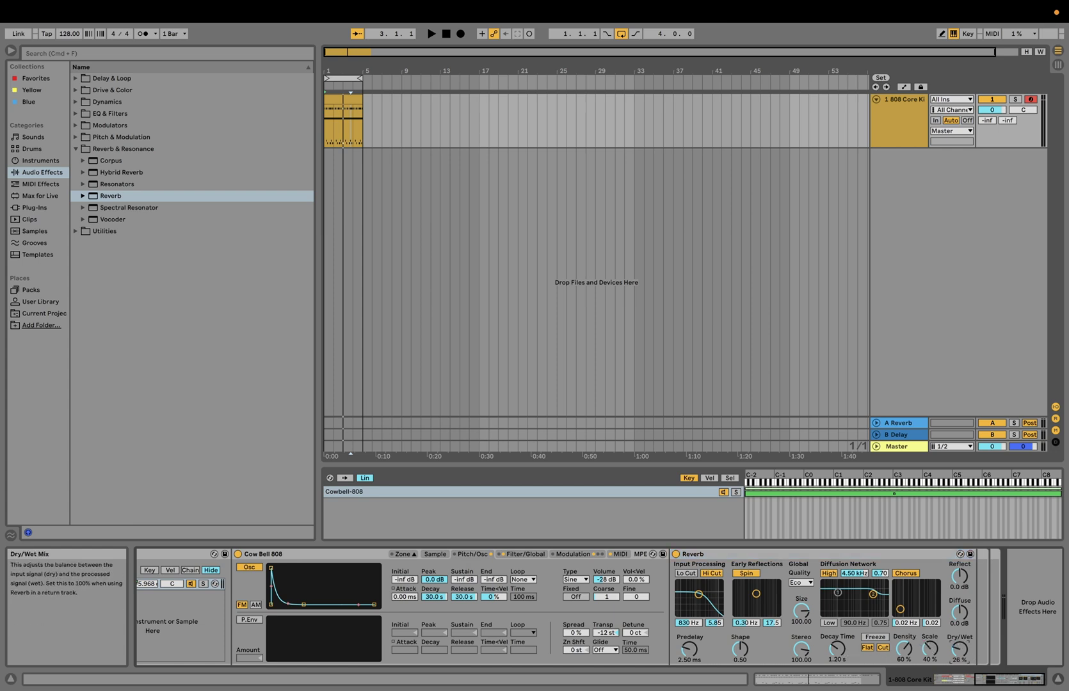
click(838, 648)
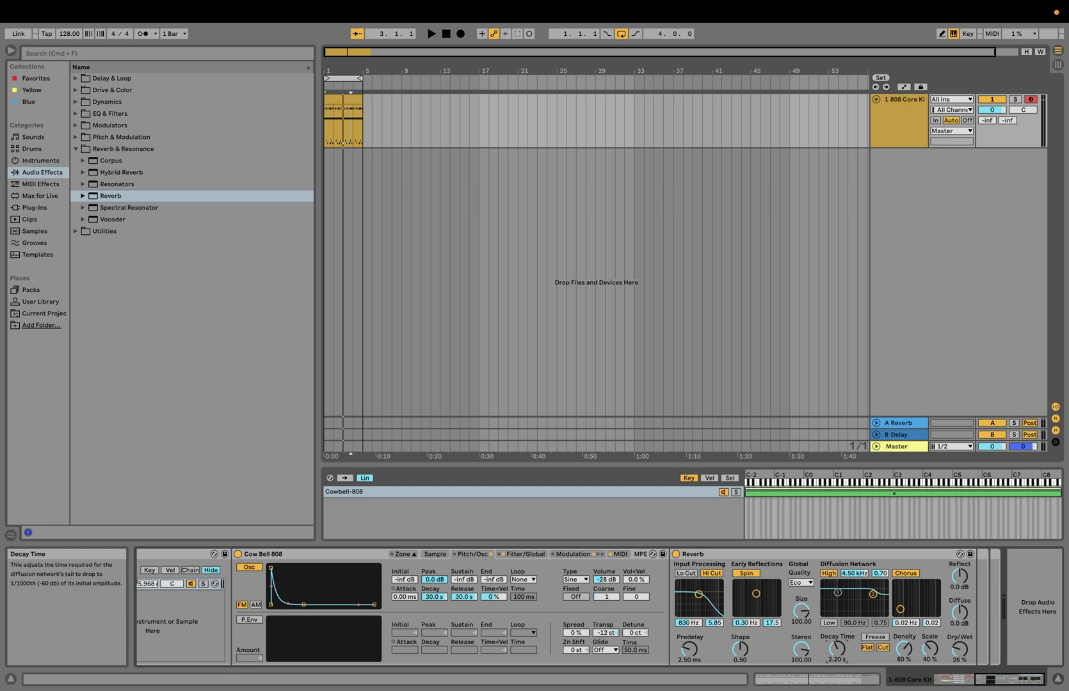
key(space)
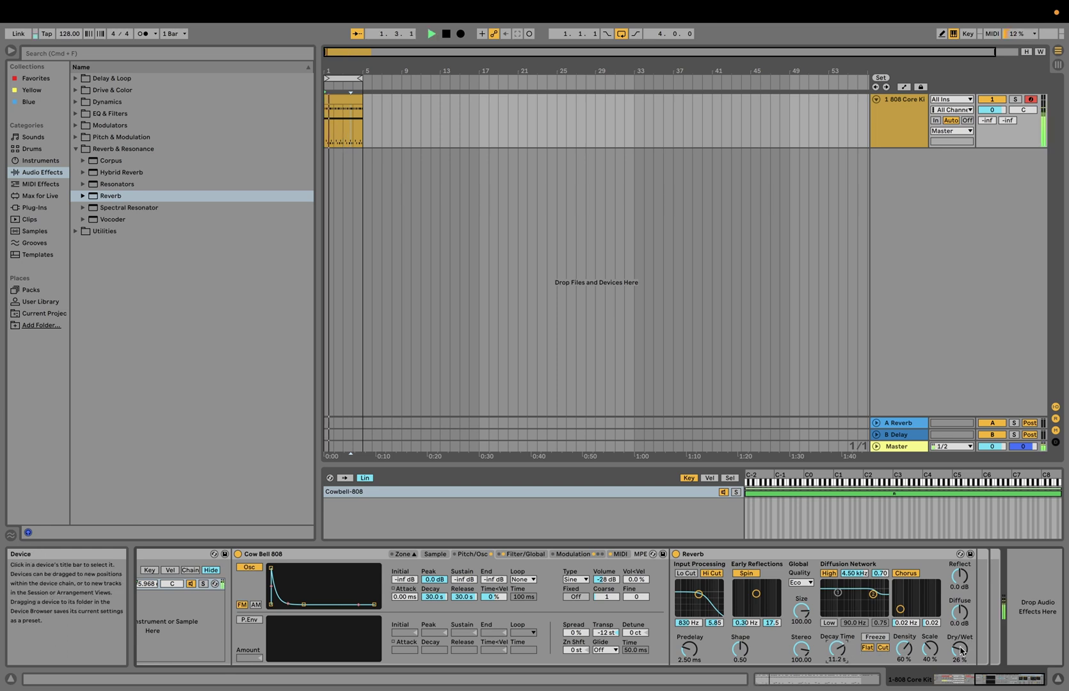
drag(960, 650, 960, 660)
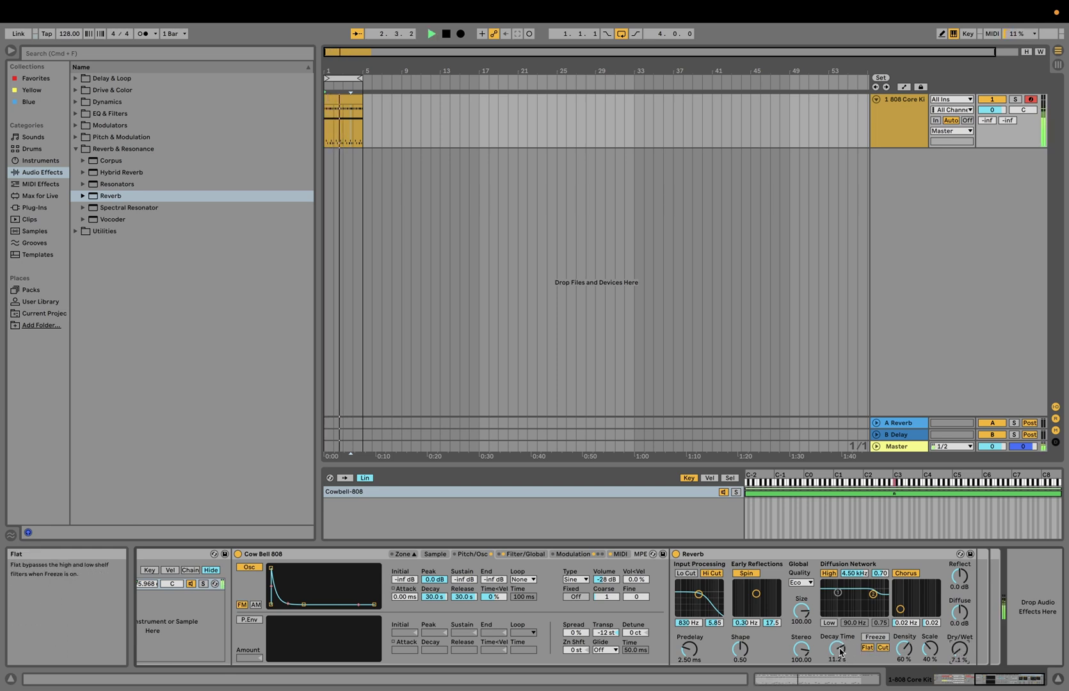
drag(838, 648, 837, 682)
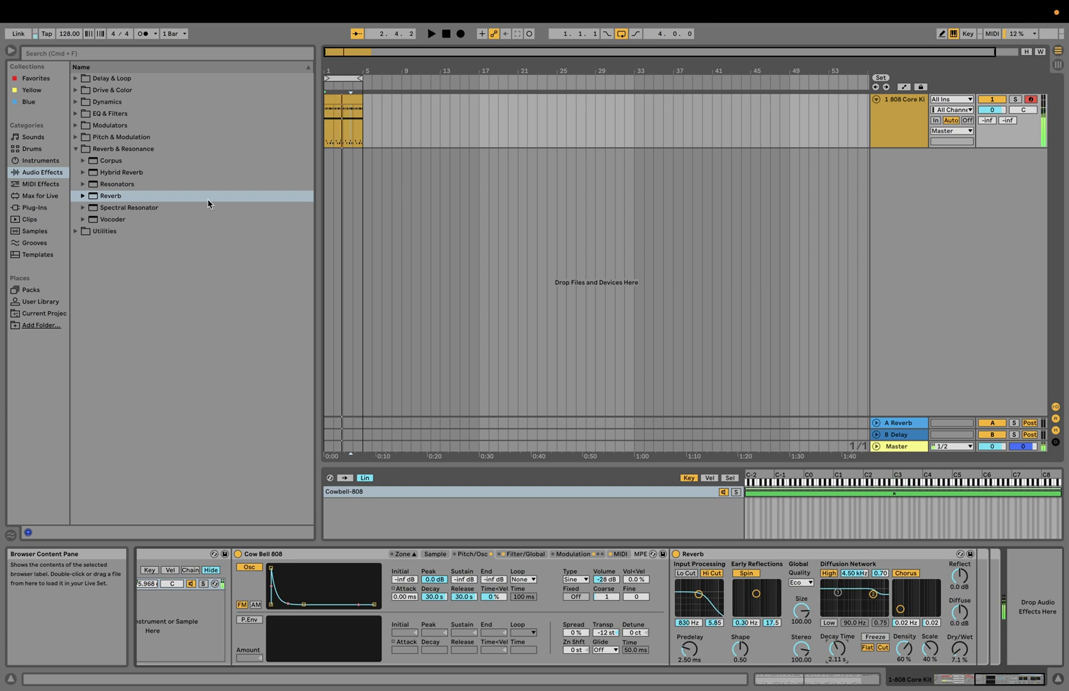
- Add the Delay audio effect after the Reverb in the cow bell chain and start playback
click(77, 79)
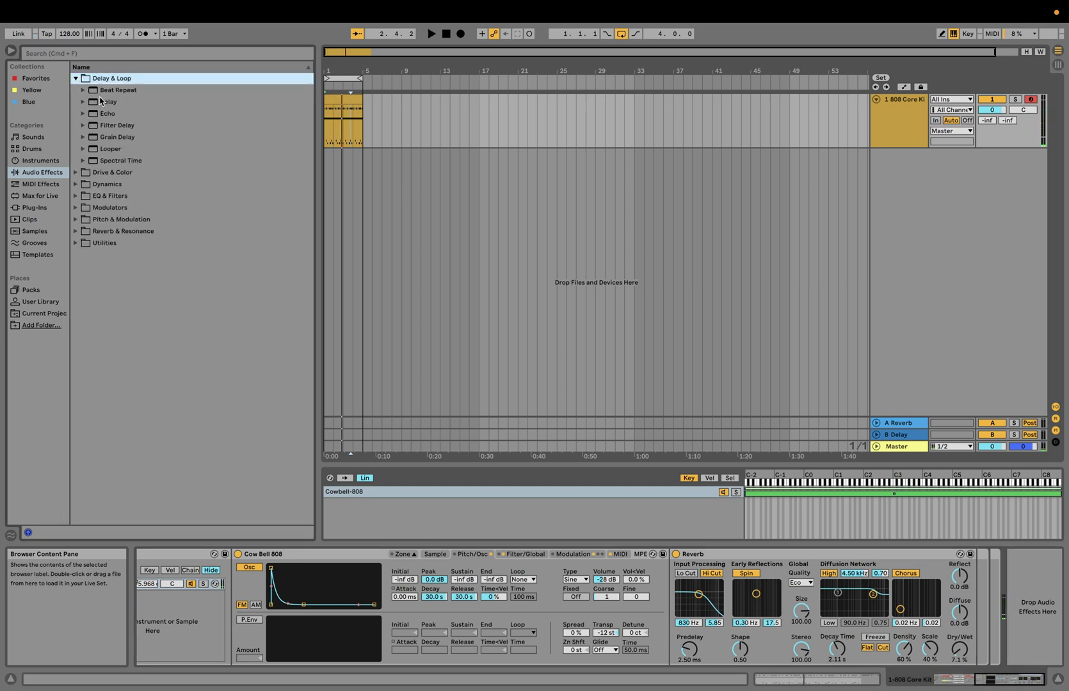
click(93, 102)
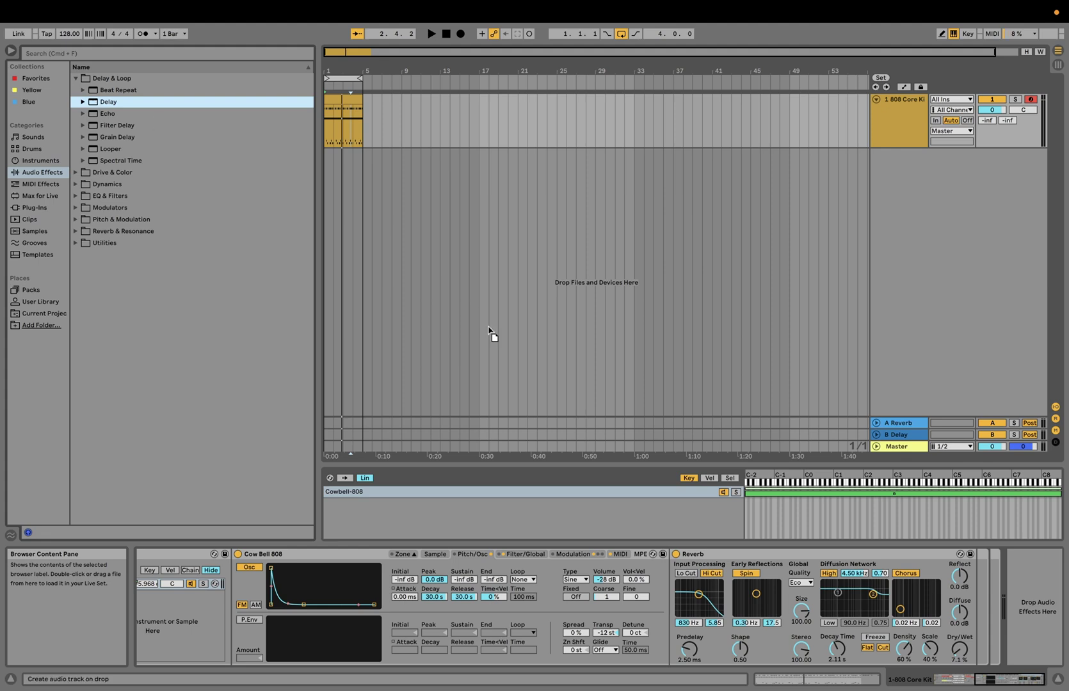
drag(805, 498, 968, 581)
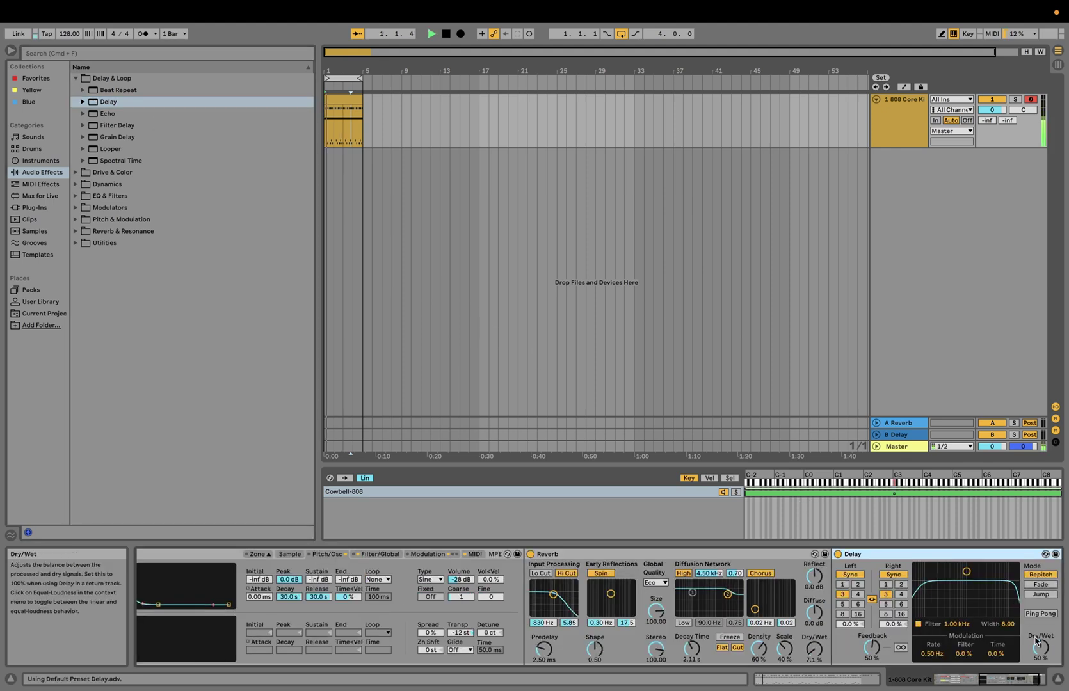
- Reduce the Delay's Dry/Wet to 12 %, switch both channels to Time mode, and link them at 15.2 ms
click(872, 599)
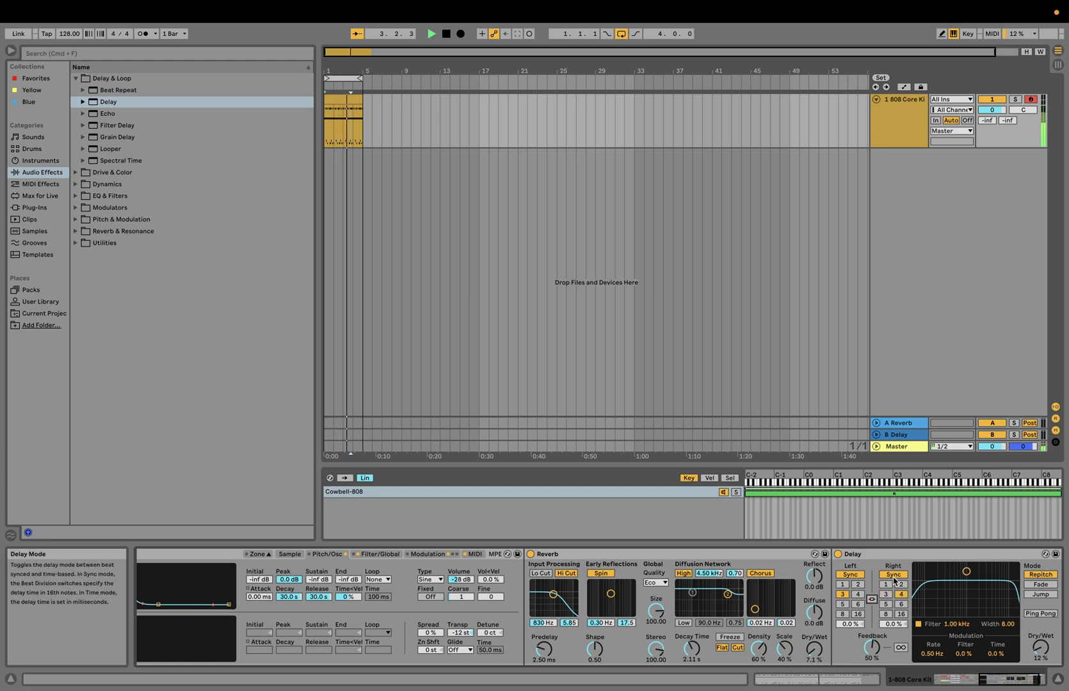
click(872, 599)
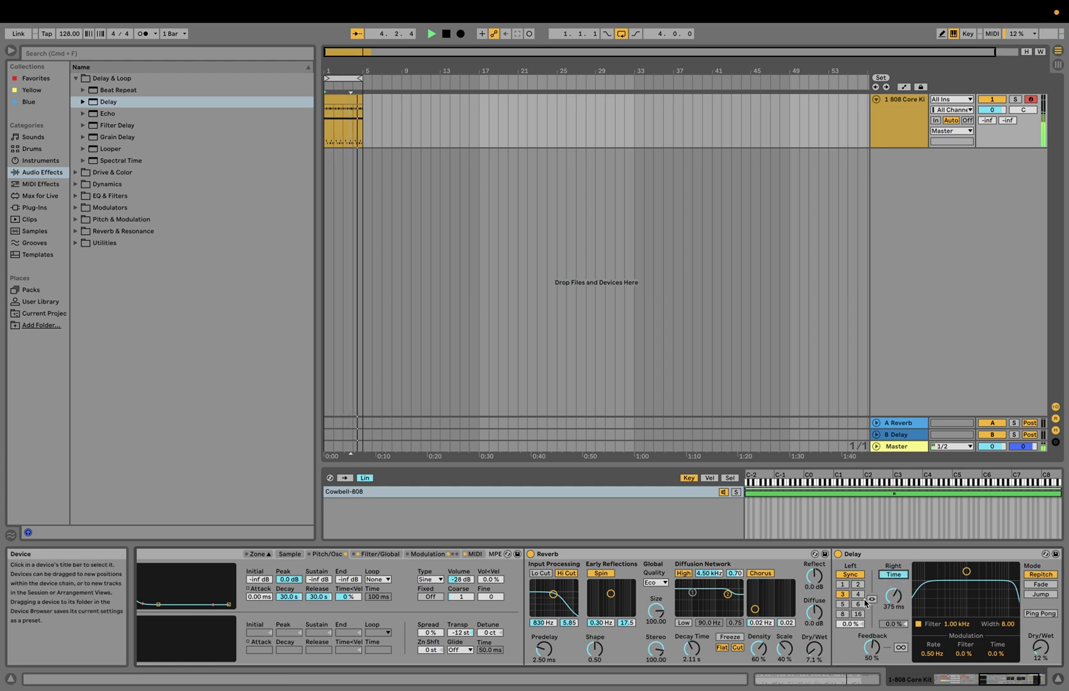
click(858, 604)
click(872, 600)
click(893, 575)
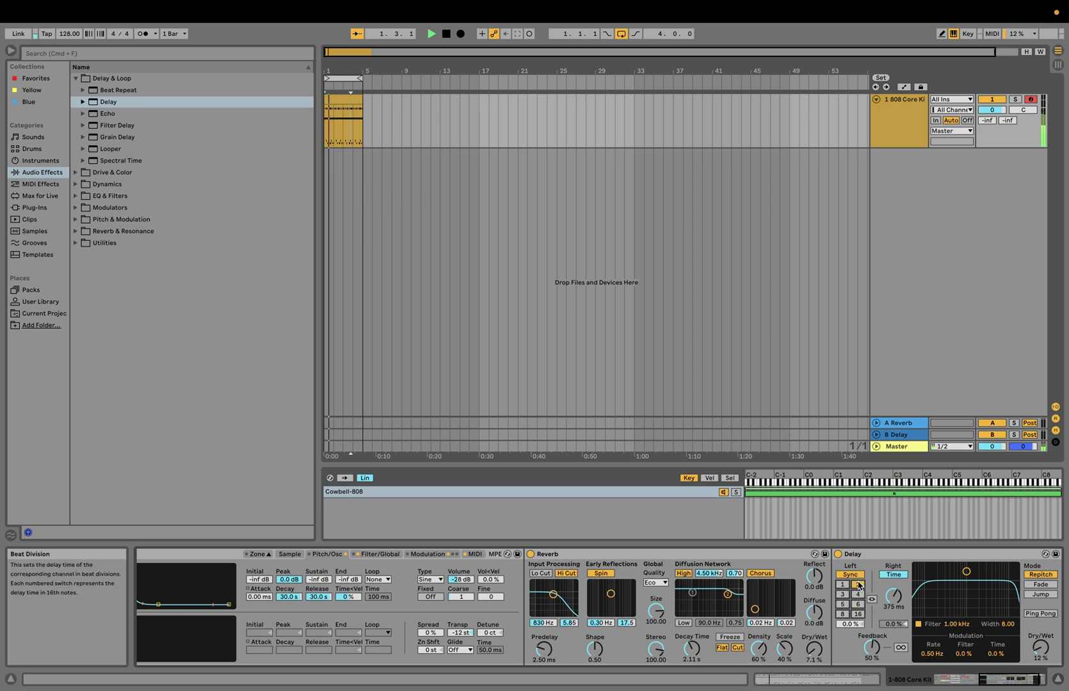
click(850, 575)
click(871, 599)
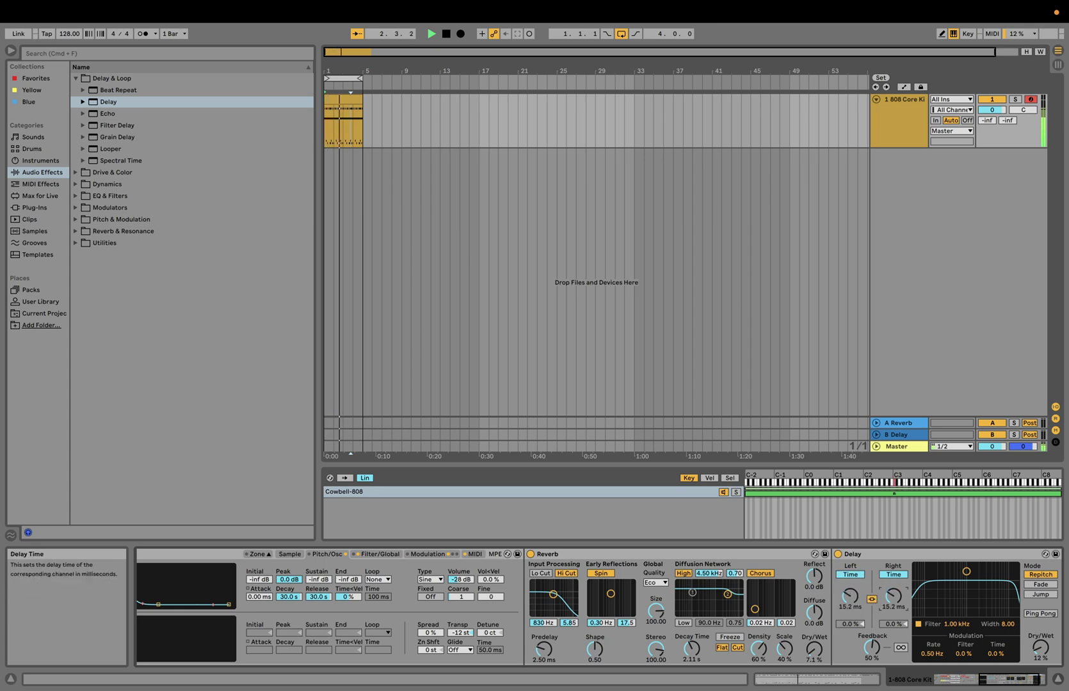
- Set the cow bell Delay to 68 % feedback, a linked delay time of 247 ms and 10 % Dry/Wet
drag(872, 636, 850, 601)
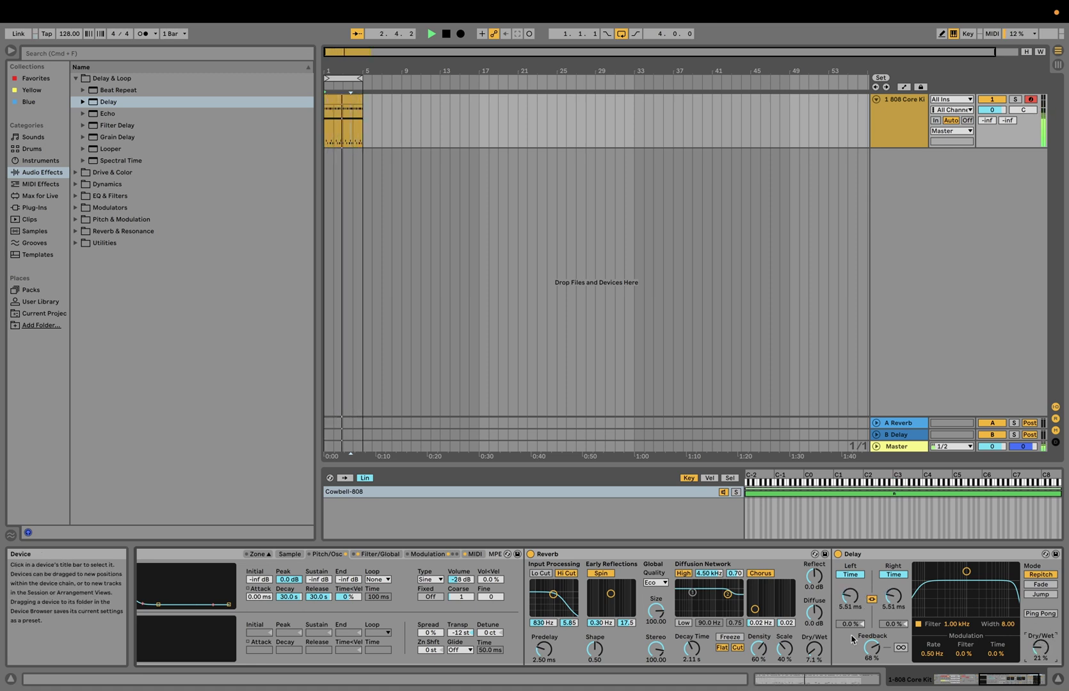
drag(894, 589, 895, 573)
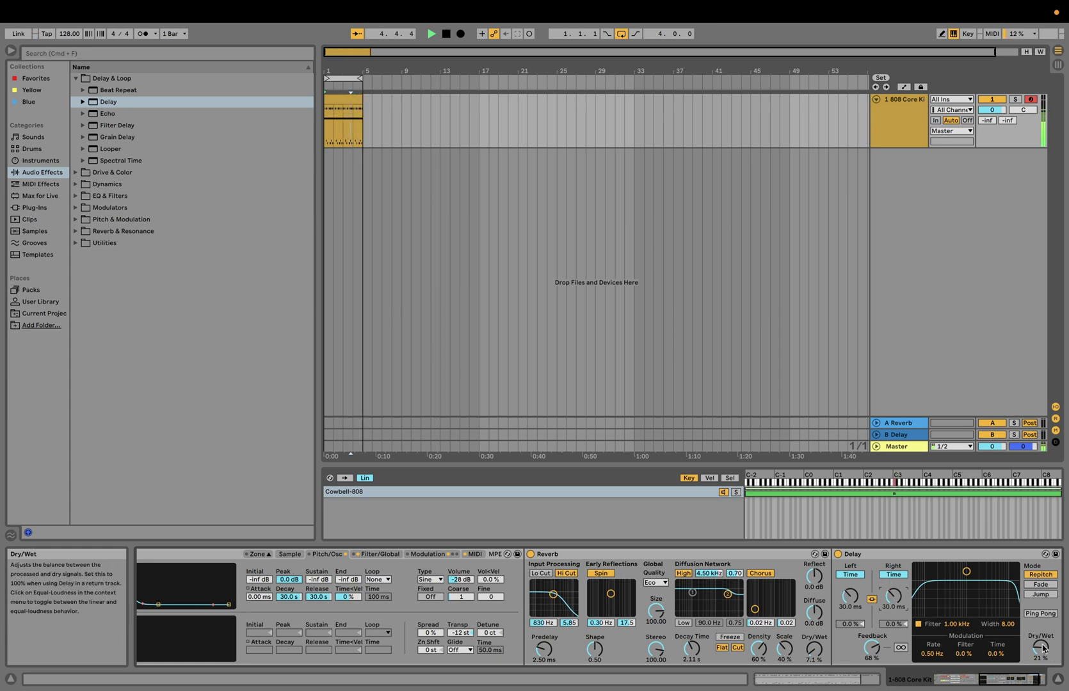
drag(893, 597, 893, 573)
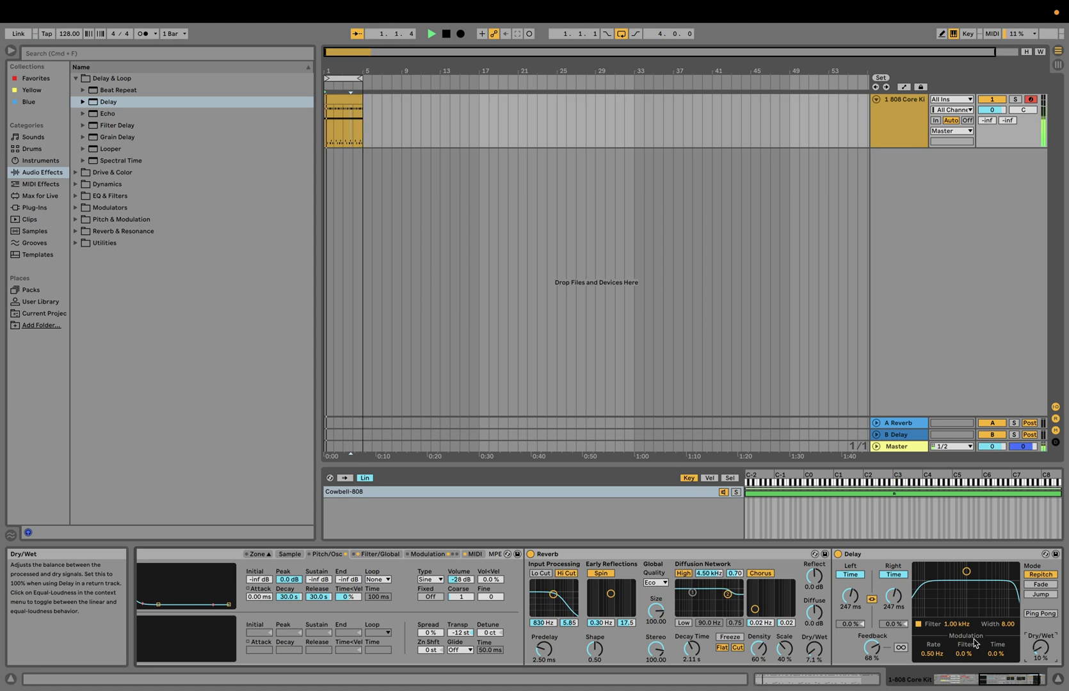
scroll(975, 642, left, 5)
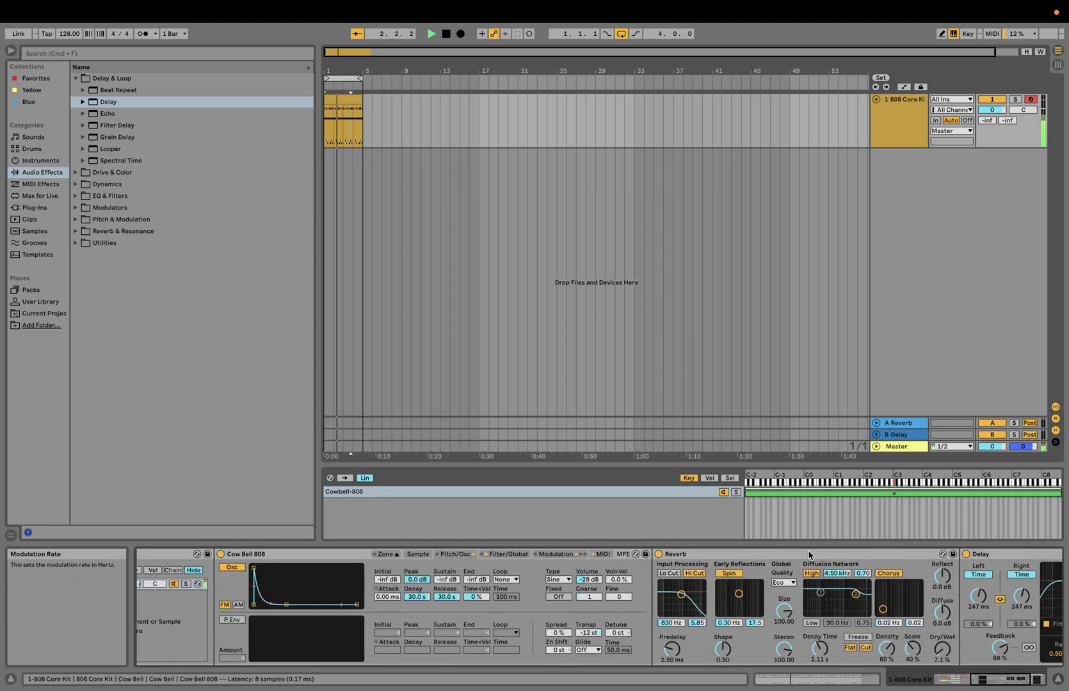
- Insert the Saturator audio effect from Drive & Color before the Reverb in the cow bell chain
scroll(808, 556, right, 5)
key(space)
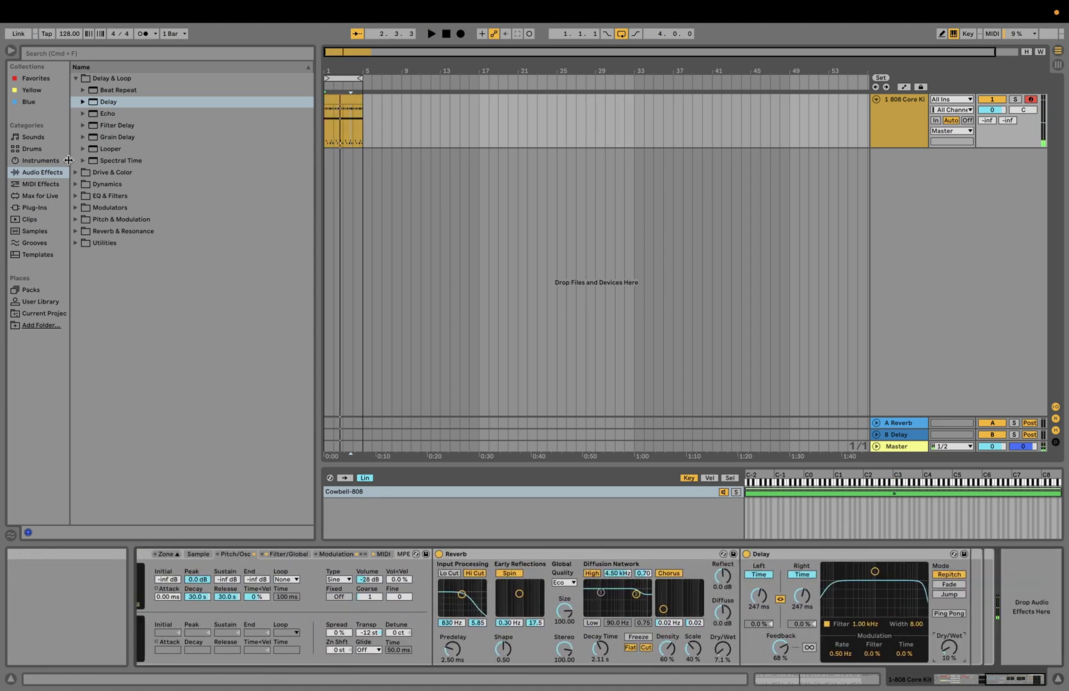
click(41, 184)
click(42, 172)
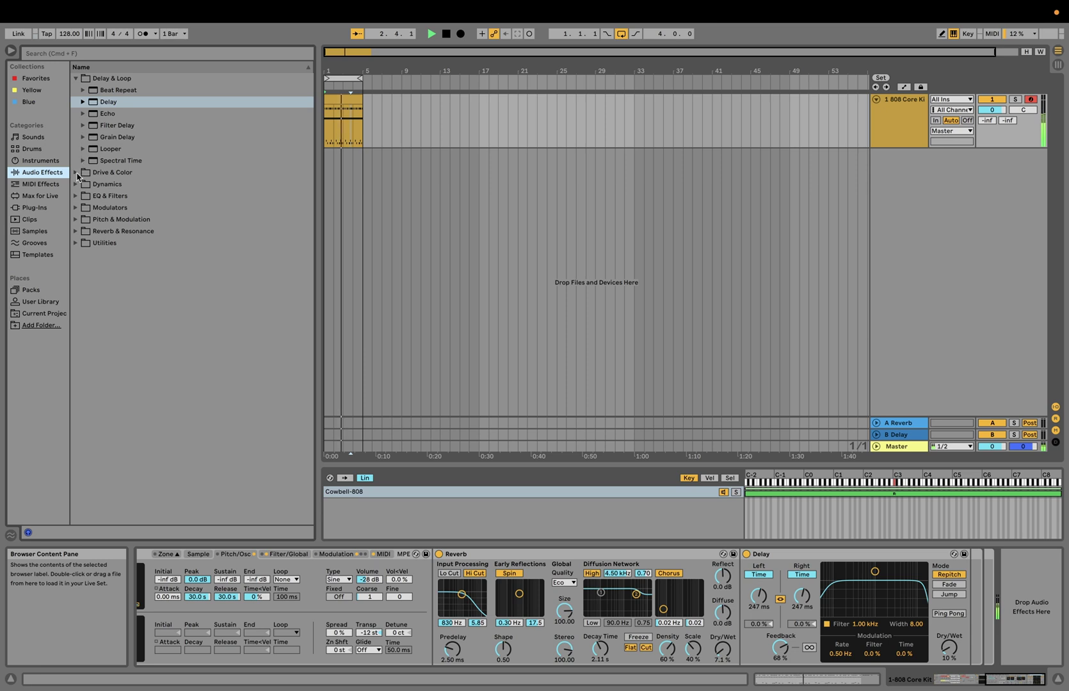
click(83, 161)
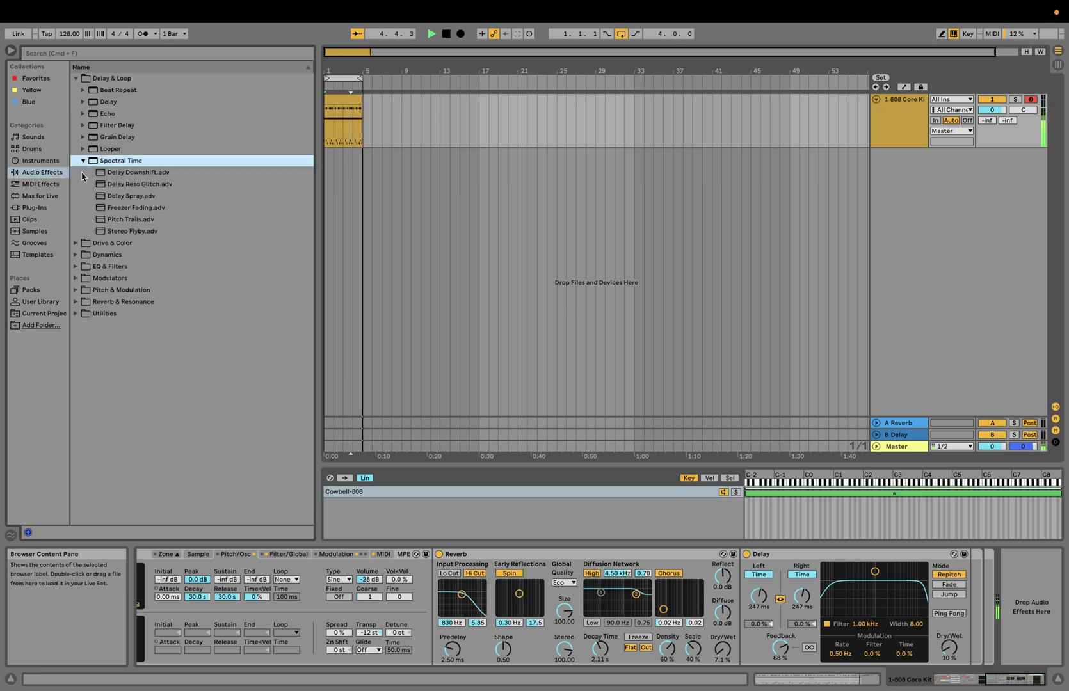
click(76, 244)
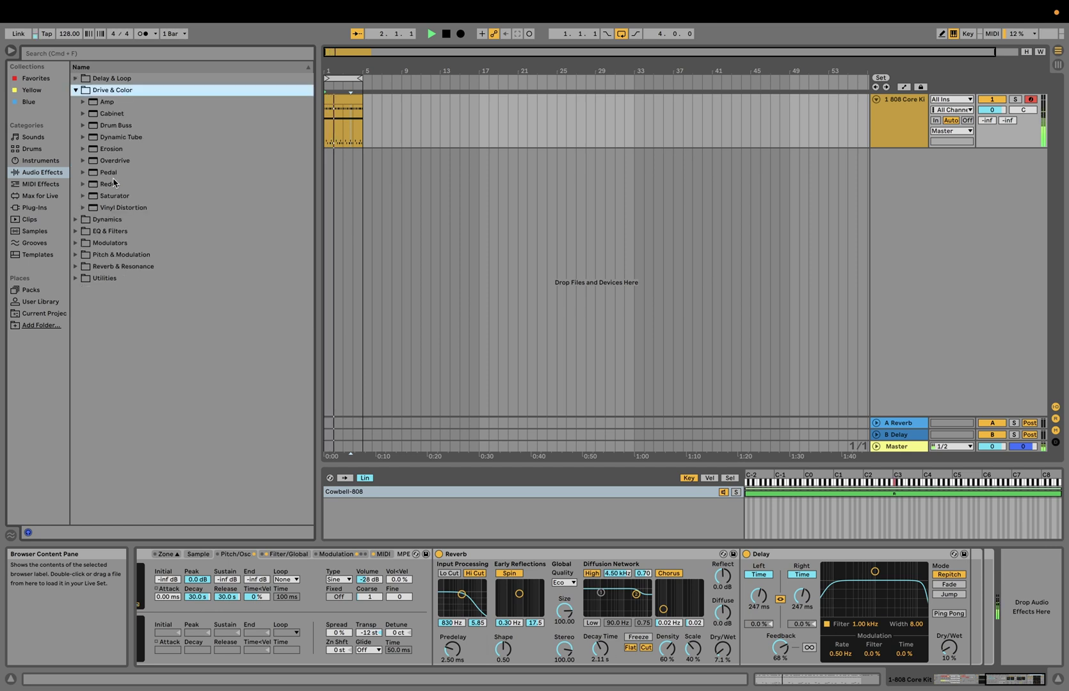
click(125, 198)
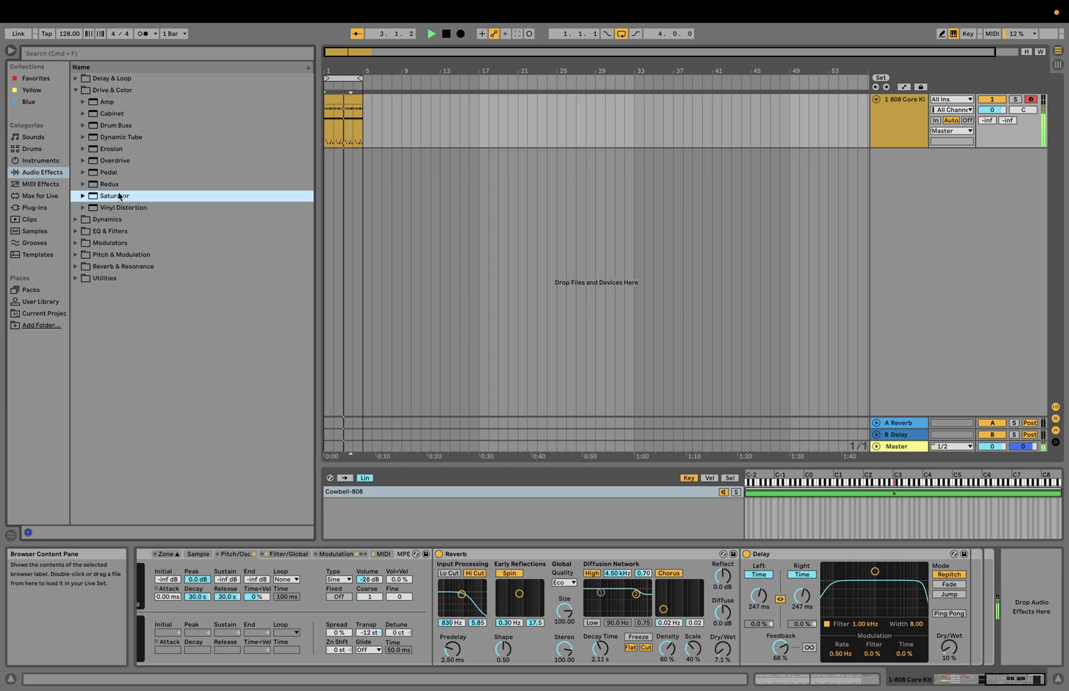
drag(413, 336, 457, 557)
- Set the Saturator's curve type to Sinoid Fold and lower its output to about -8 dB while the loop plays
click(496, 618)
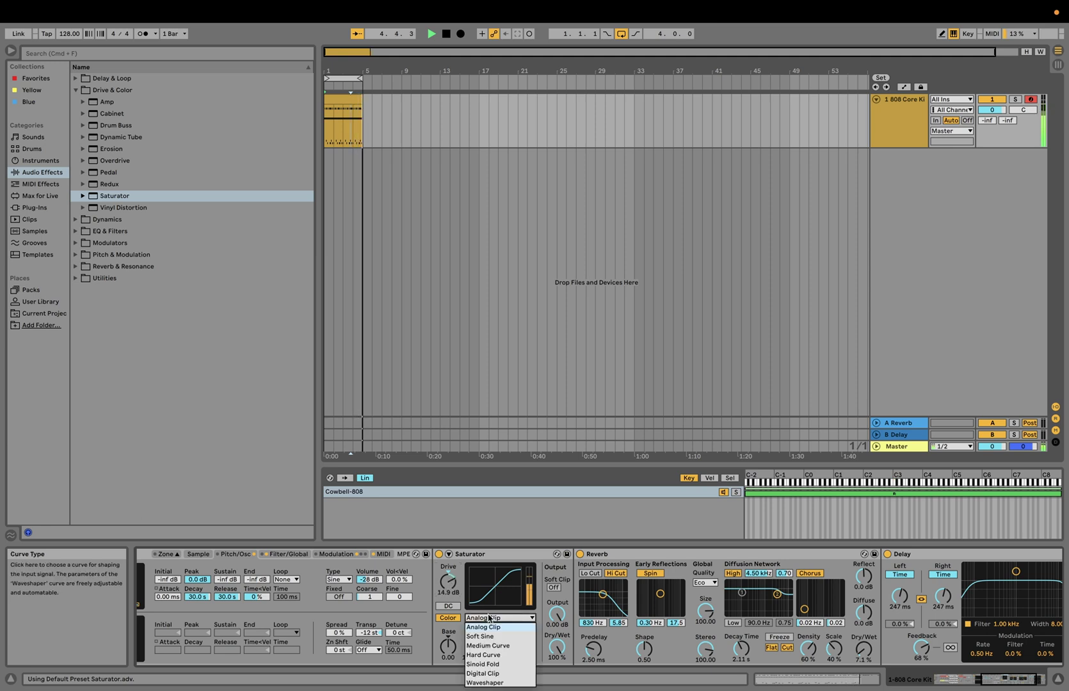
click(492, 663)
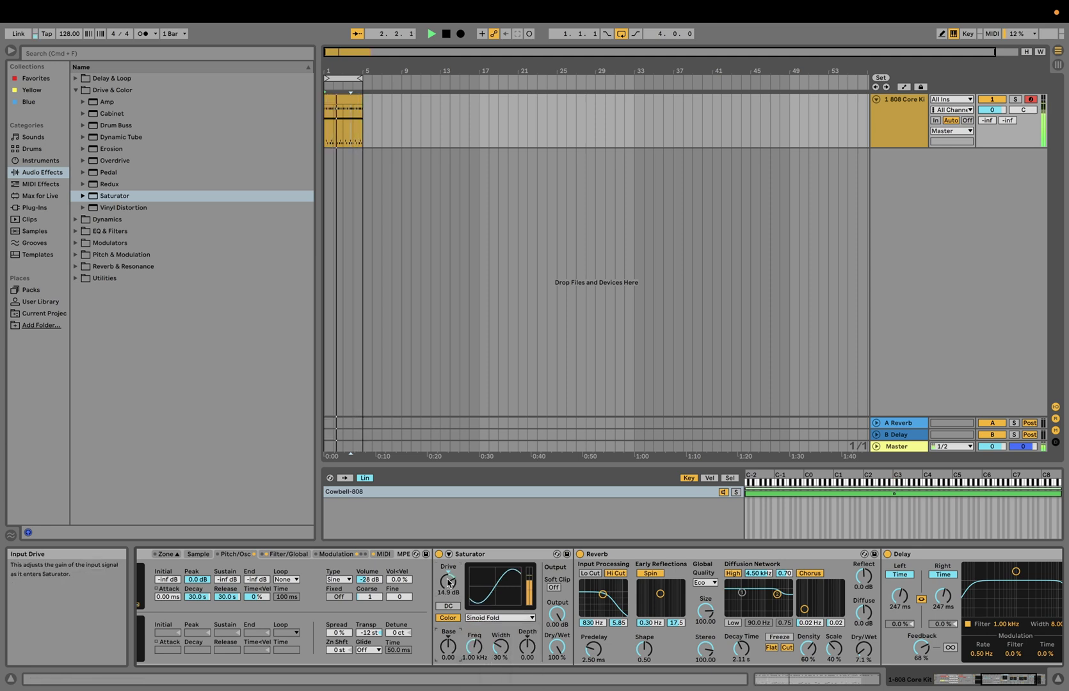
drag(556, 614, 557, 628)
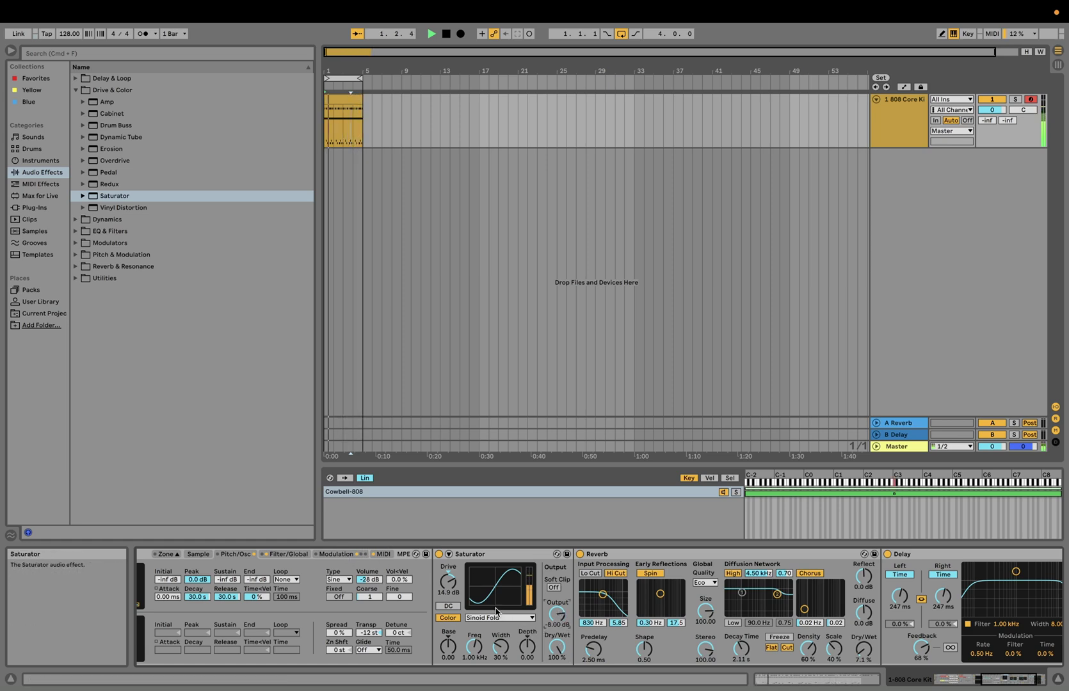
scroll(456, 629, left, 2)
scroll(457, 629, left, 15)
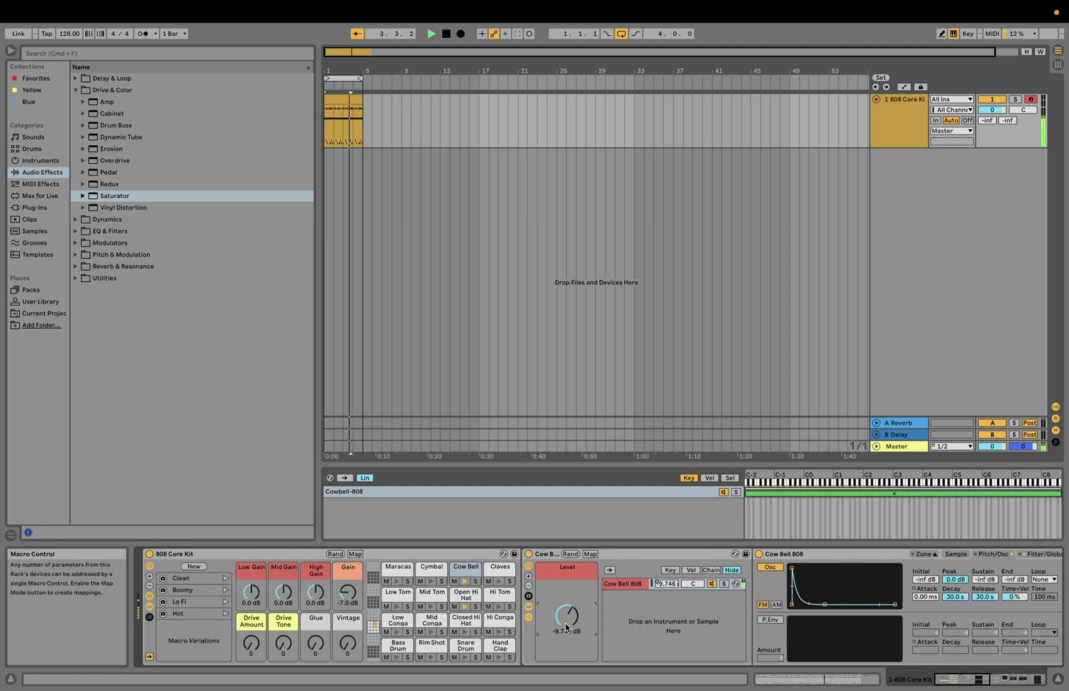
scroll(566, 628, right, 15)
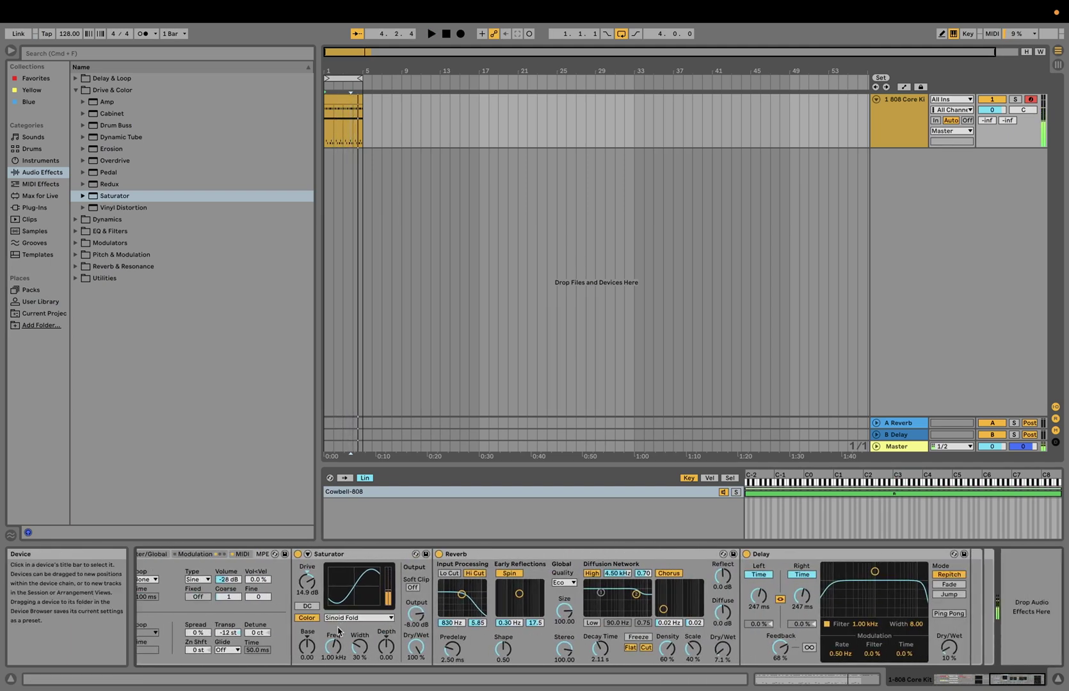
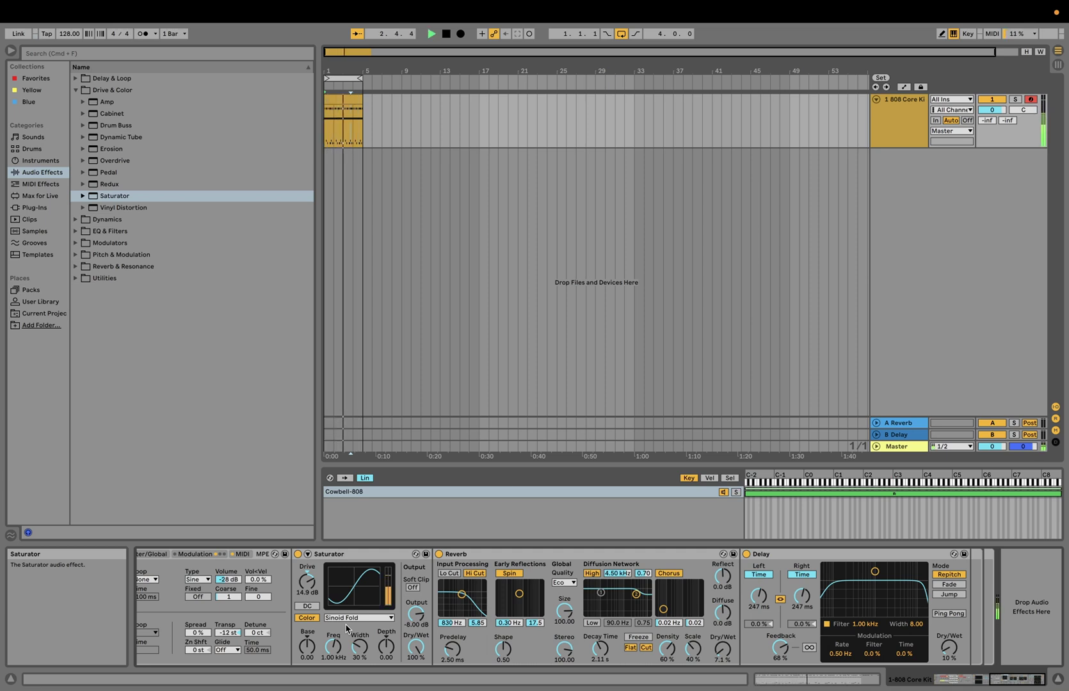
- Open the 808 drum clip for note editing and restart playback
key(space)
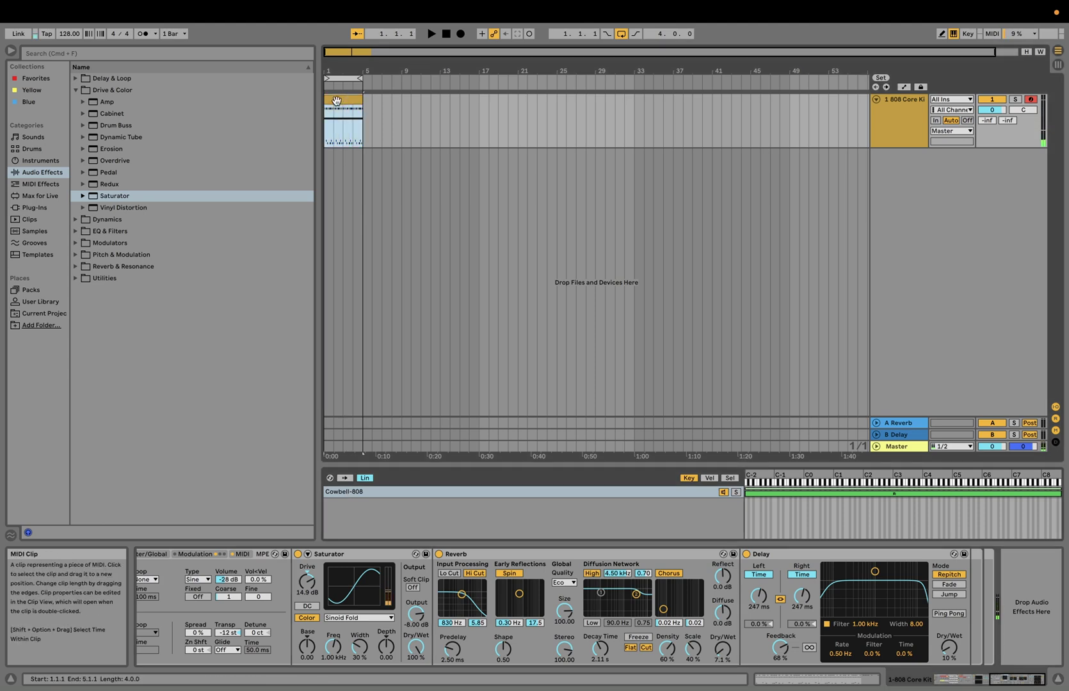
click(343, 99)
click(506, 568)
key(space)
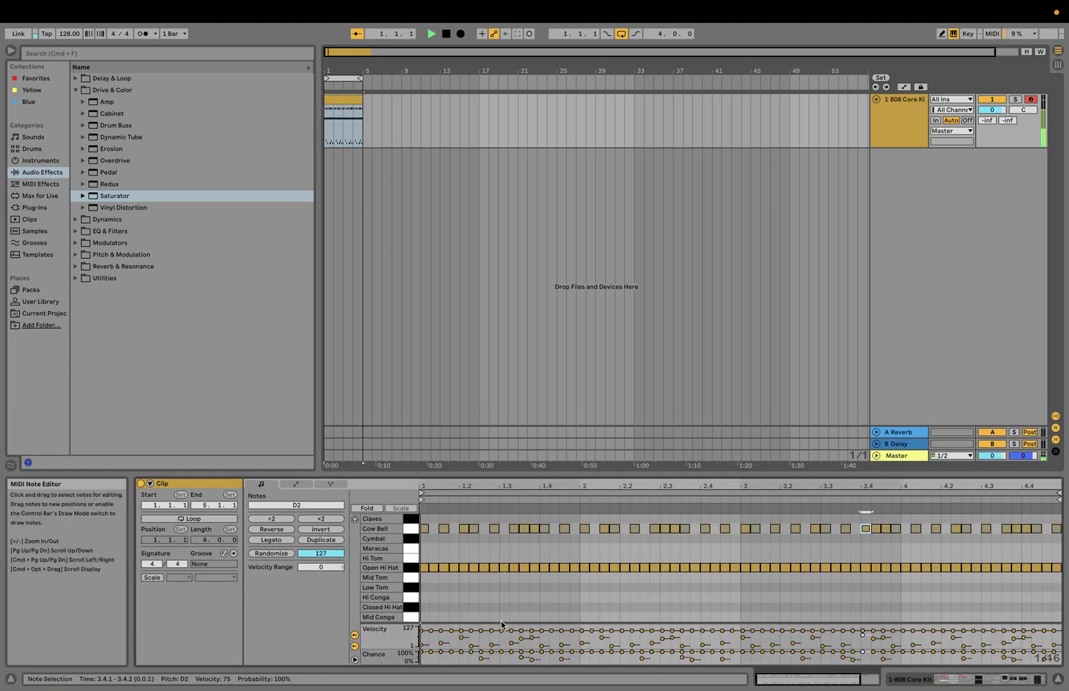
- Lower the cow bell note velocities to 30 at 1.3.4 and 1 at 1.3.3, and replay the loop
click(531, 639)
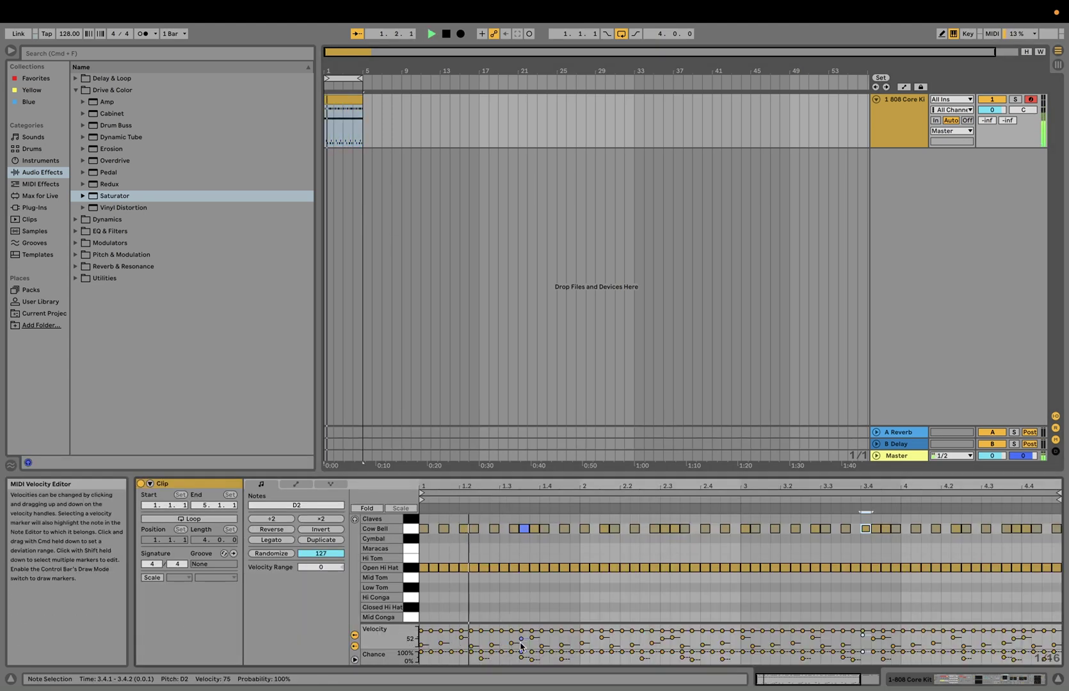
drag(532, 639, 531, 645)
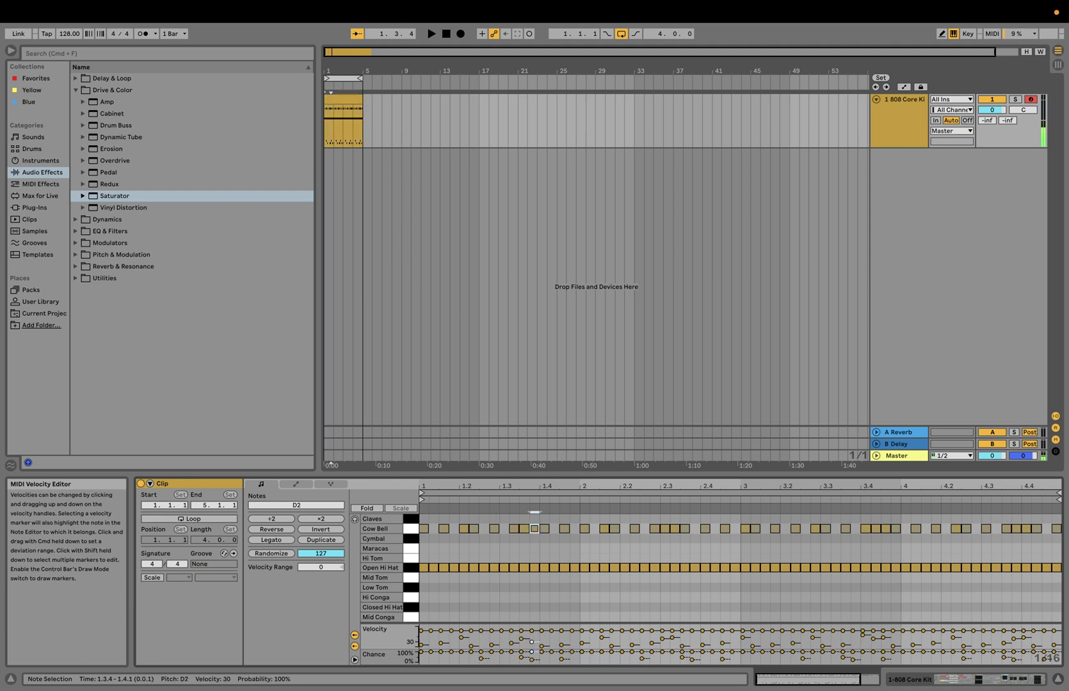
key(space)
click(522, 640)
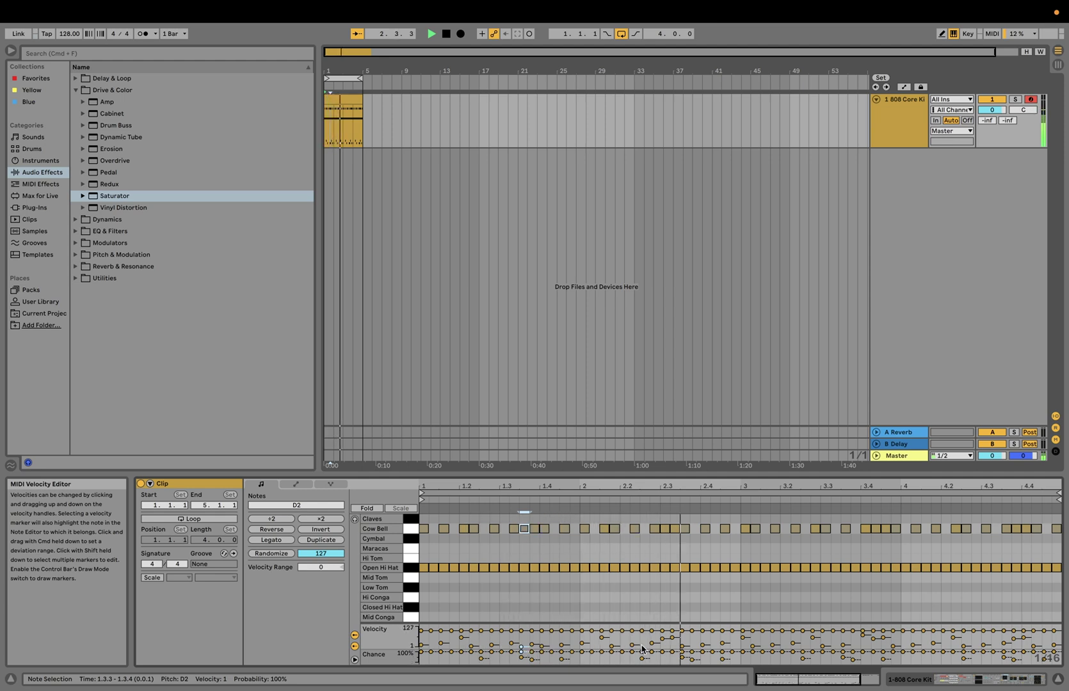
key(space)
key(space)
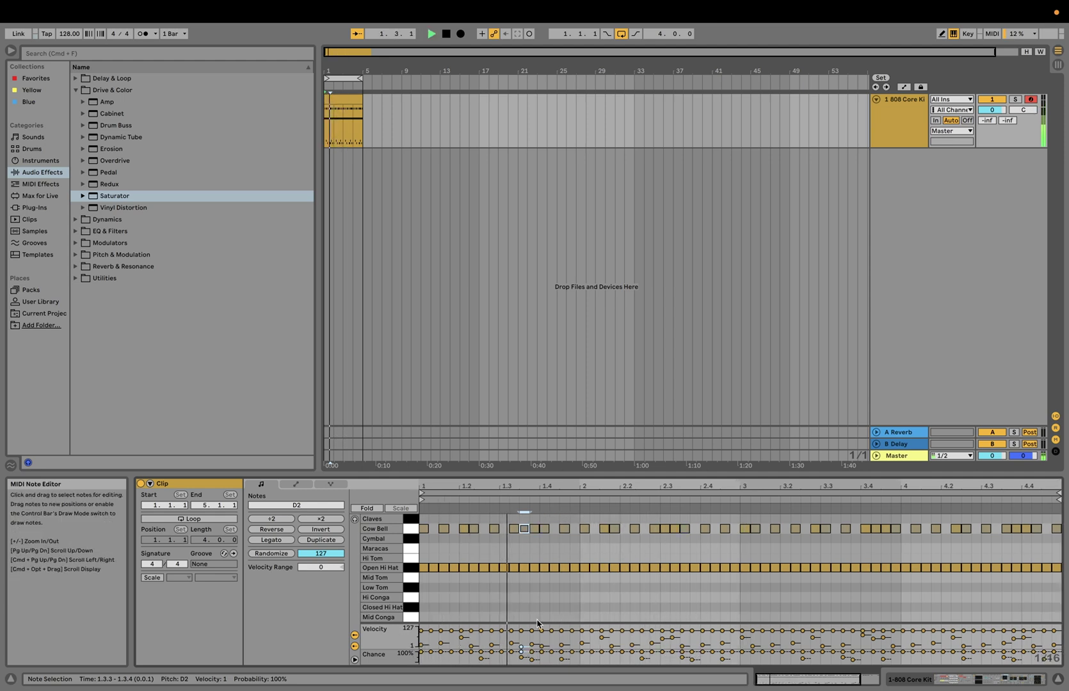
- Set the velocity of the cow bell note at 1.2.4 to 1 and play the clip
click(491, 646)
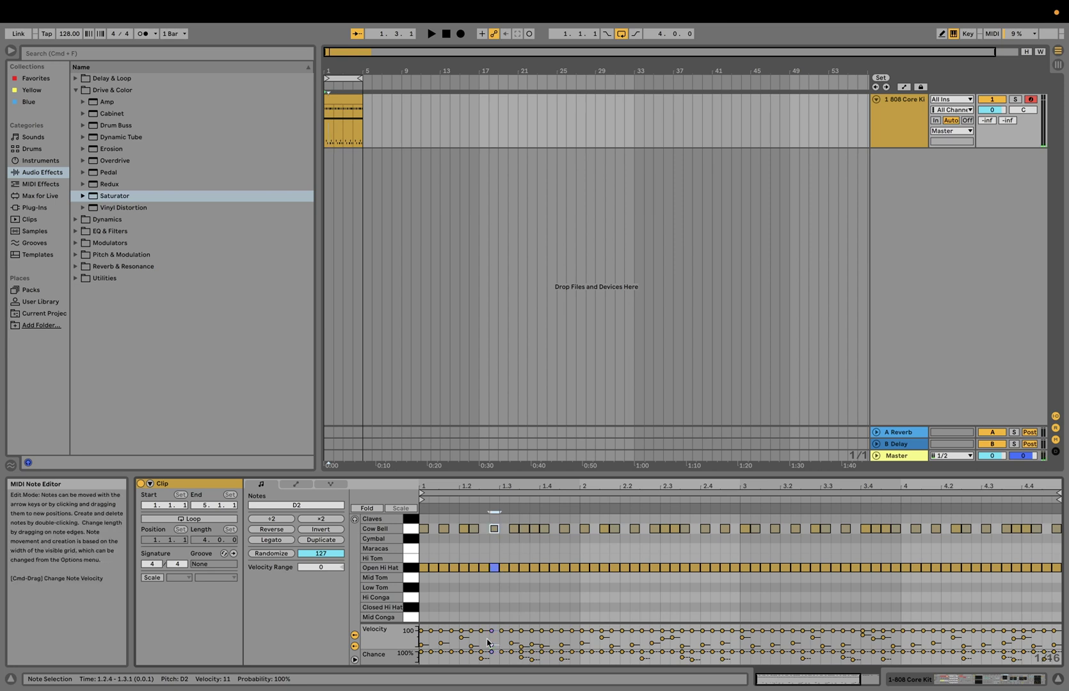
drag(487, 643, 493, 650)
key(space)
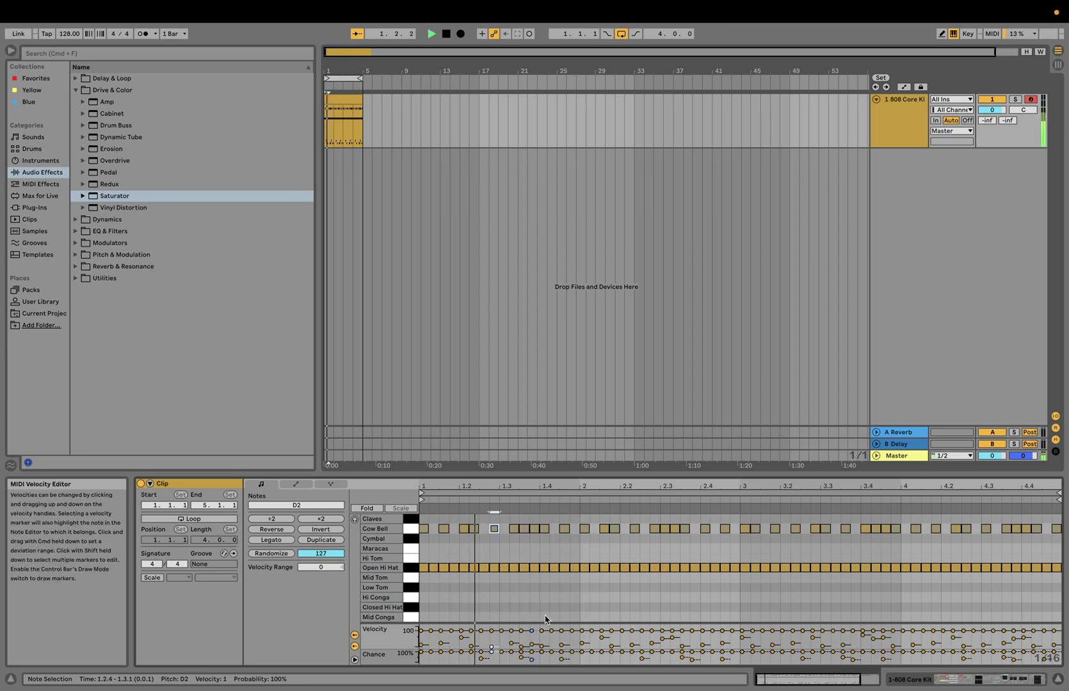
- Delete the cow bell notes at 1.3.3 and 1.3.4 and play the clip
key(space)
click(525, 530)
double_click(525, 530)
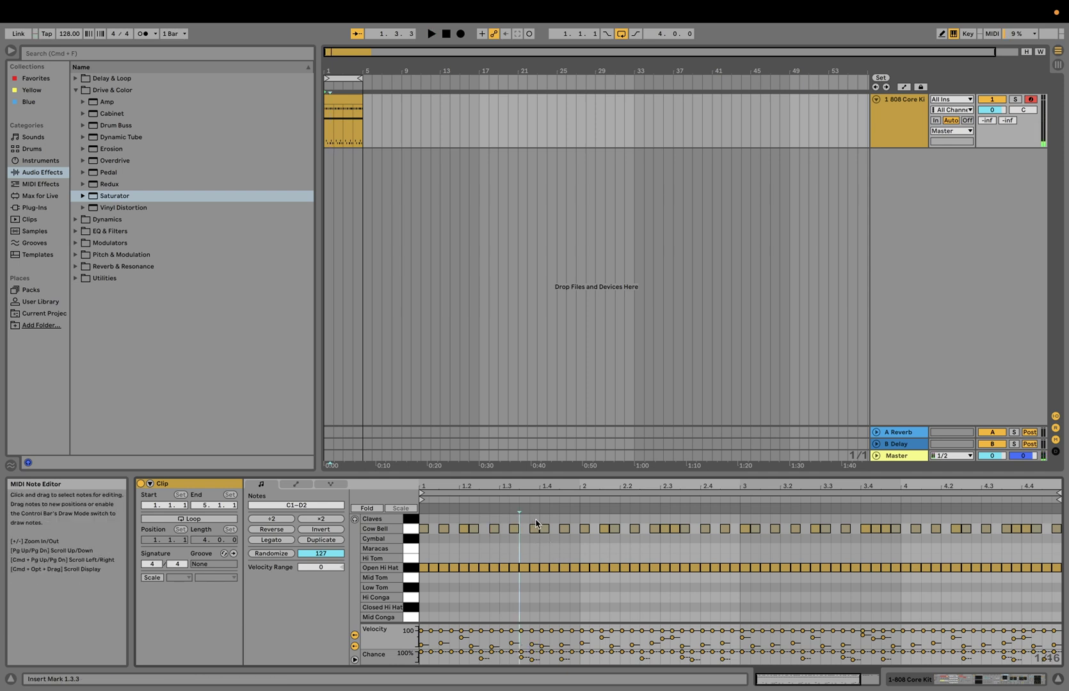
click(536, 525)
key(space)
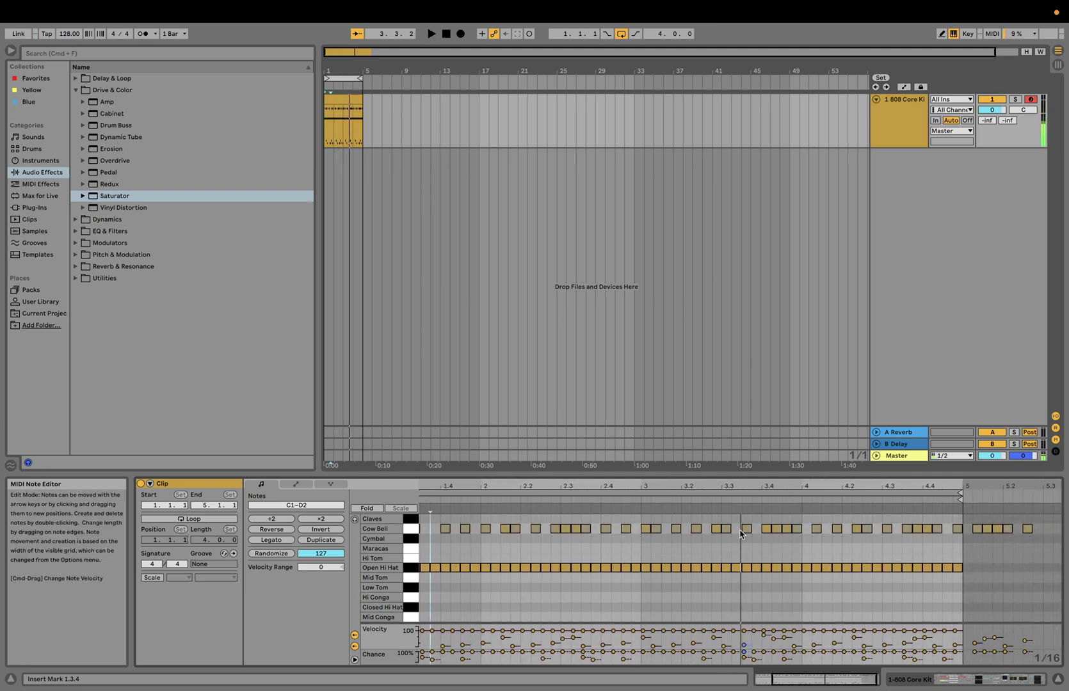
- Delete the cow bell notes at 3.3.3 and 3.4.2 and play the clip
click(744, 530)
key(Delete)
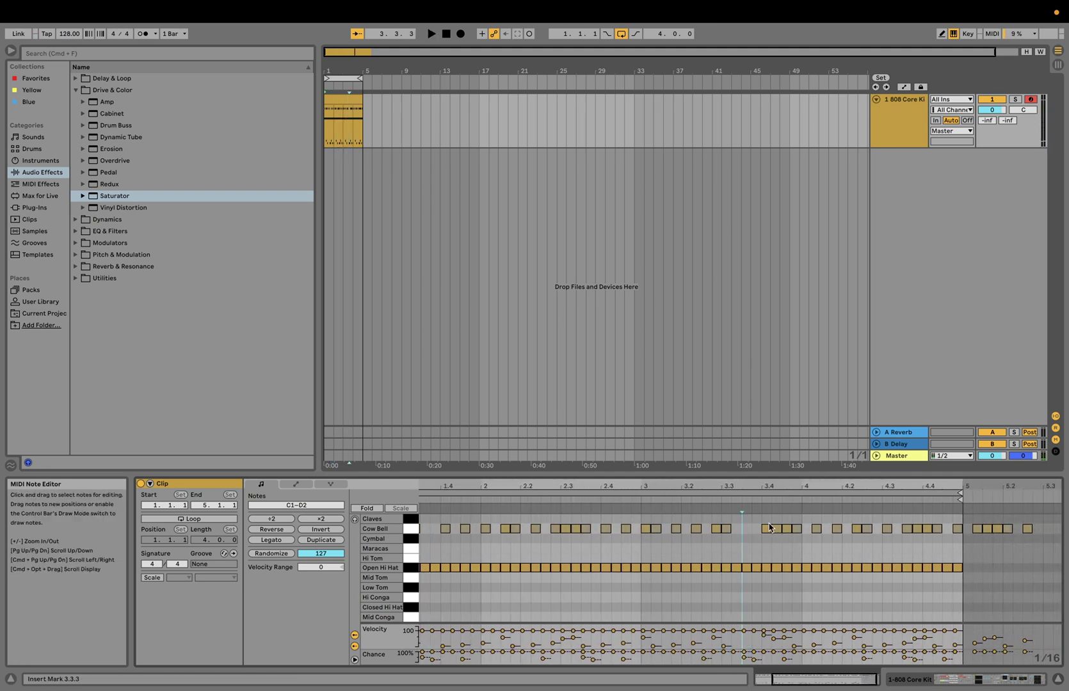
click(777, 529)
key(Delete)
key(space)
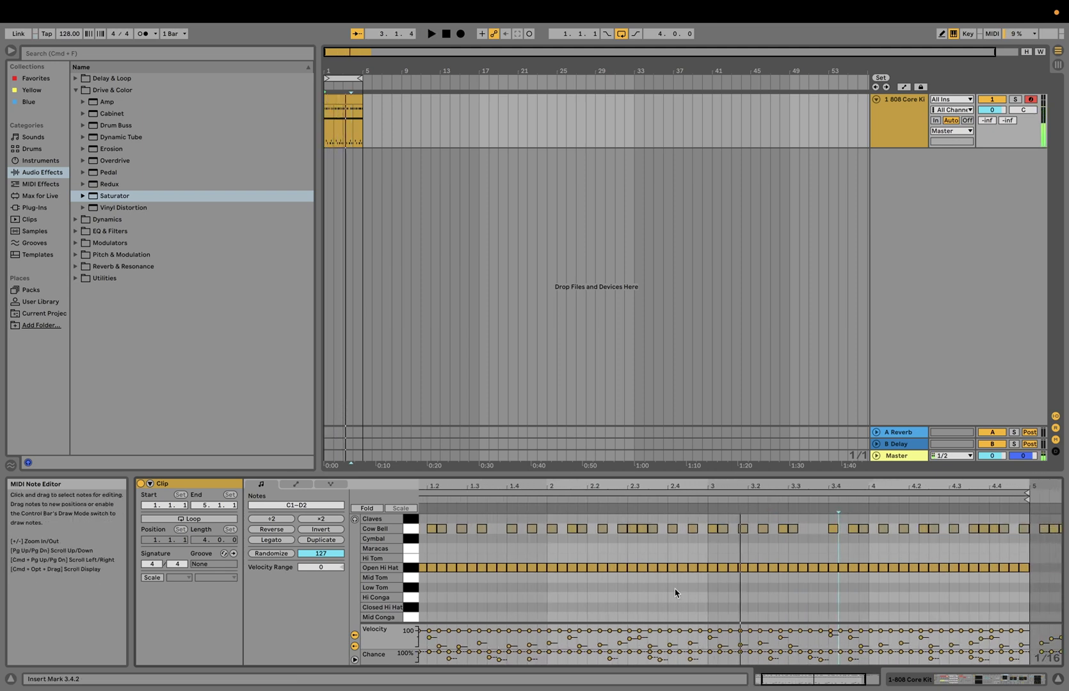
- Set the velocity of the cow bell note at 2.3.2 to 40 and listen to the loop
key(space)
click(639, 637)
key(space)
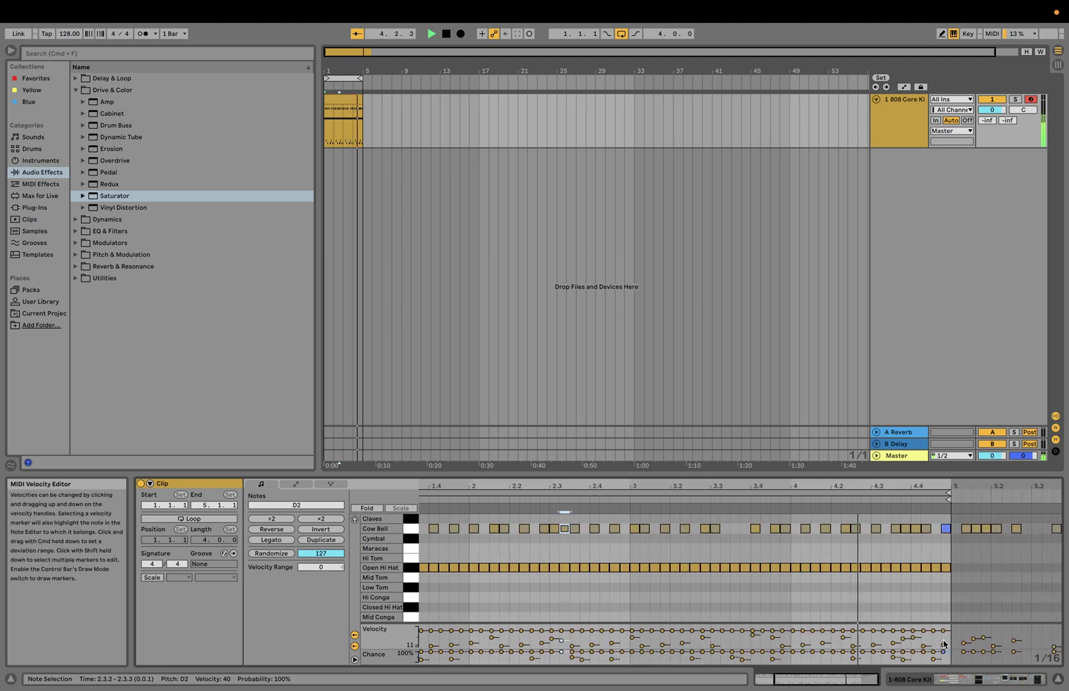
click(1001, 680)
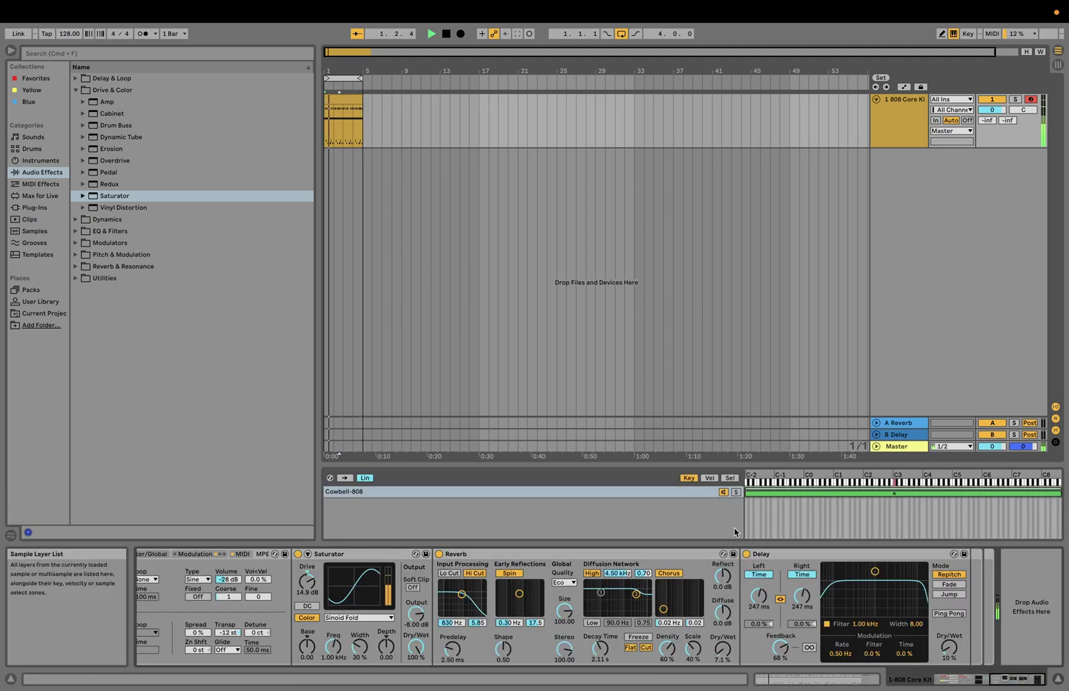
key(space)
- Reopen the drum clip and draw sixteenth-length Hand Clap notes at 1.3.2, 3.1.3 and 4.2.3 in Draw Mode
double_click(338, 101)
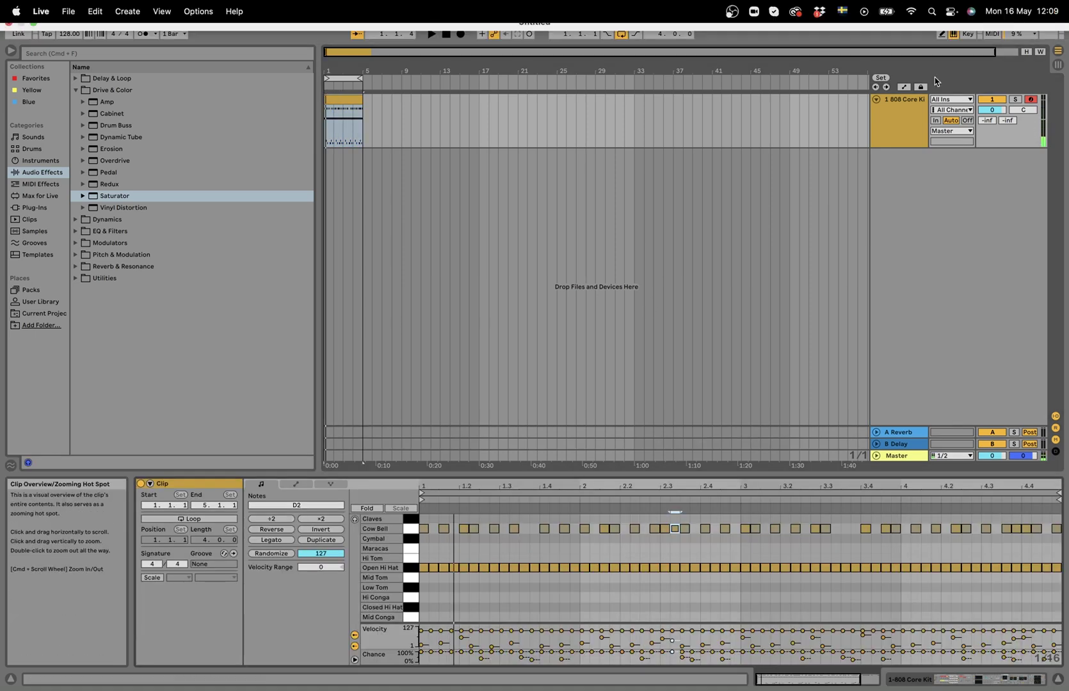
key(b)
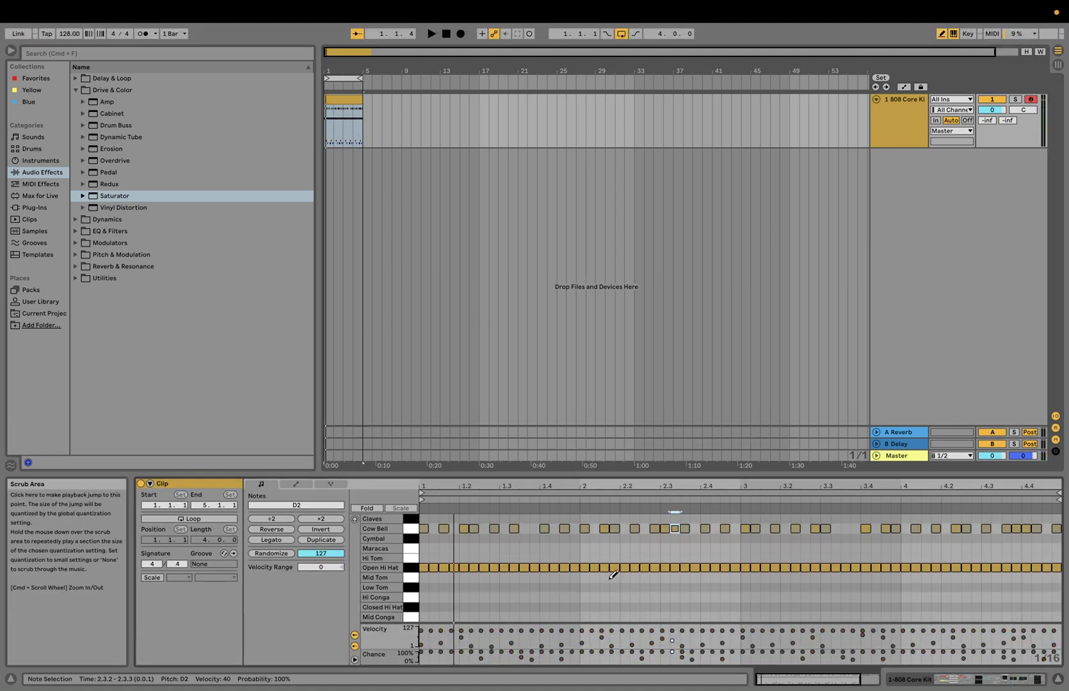
scroll(609, 594, down, 3)
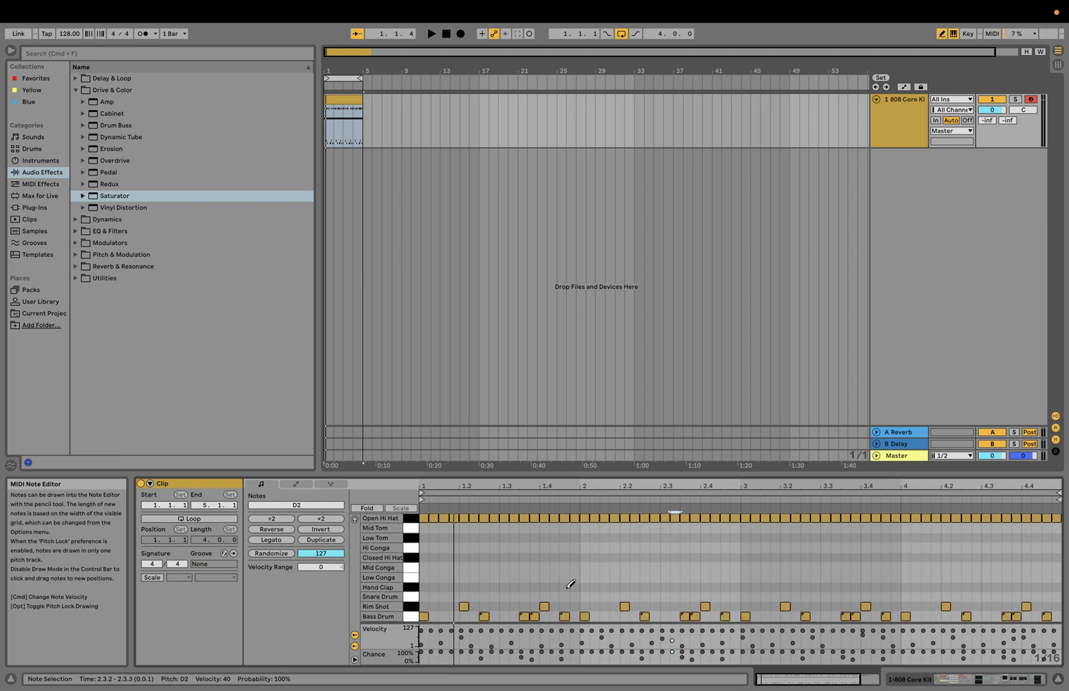
click(514, 588)
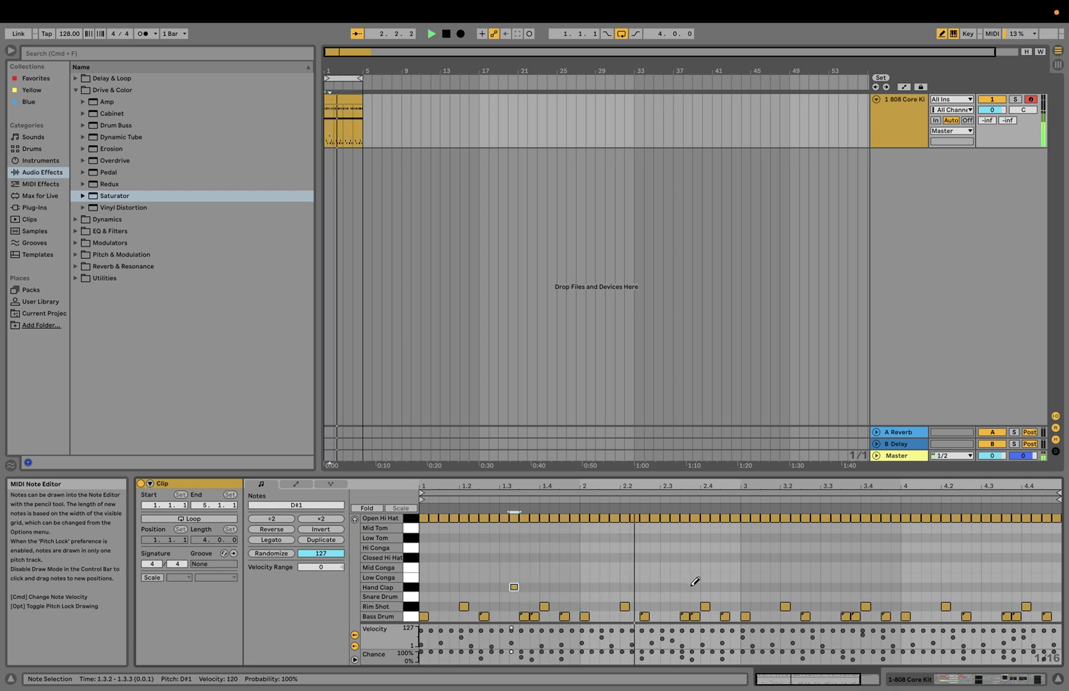
click(765, 587)
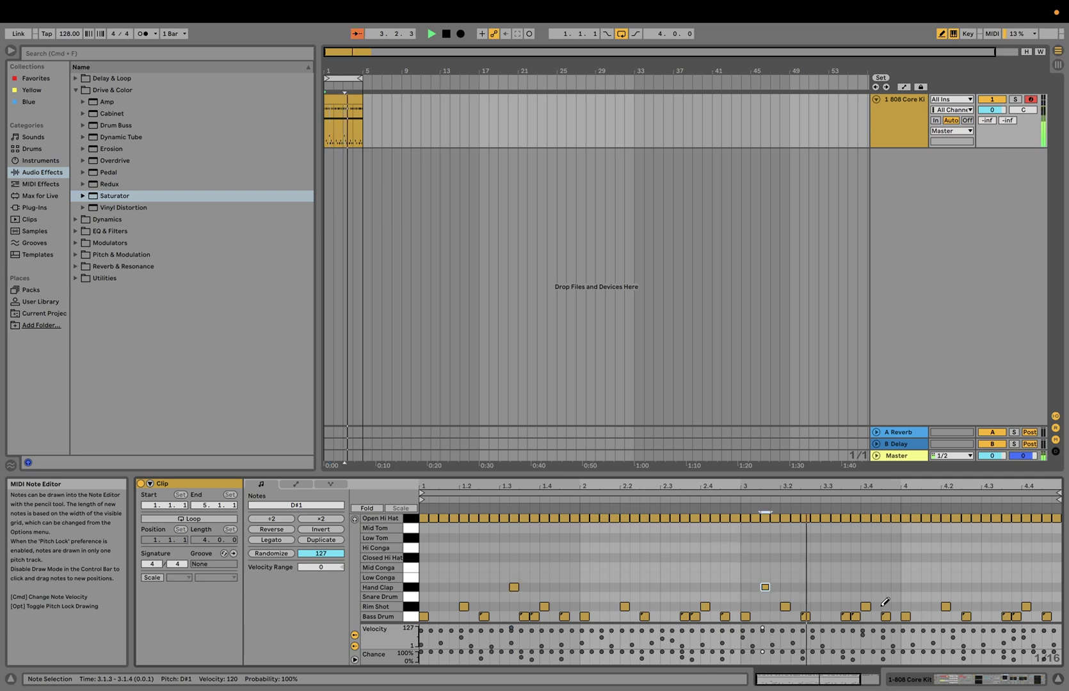
click(968, 587)
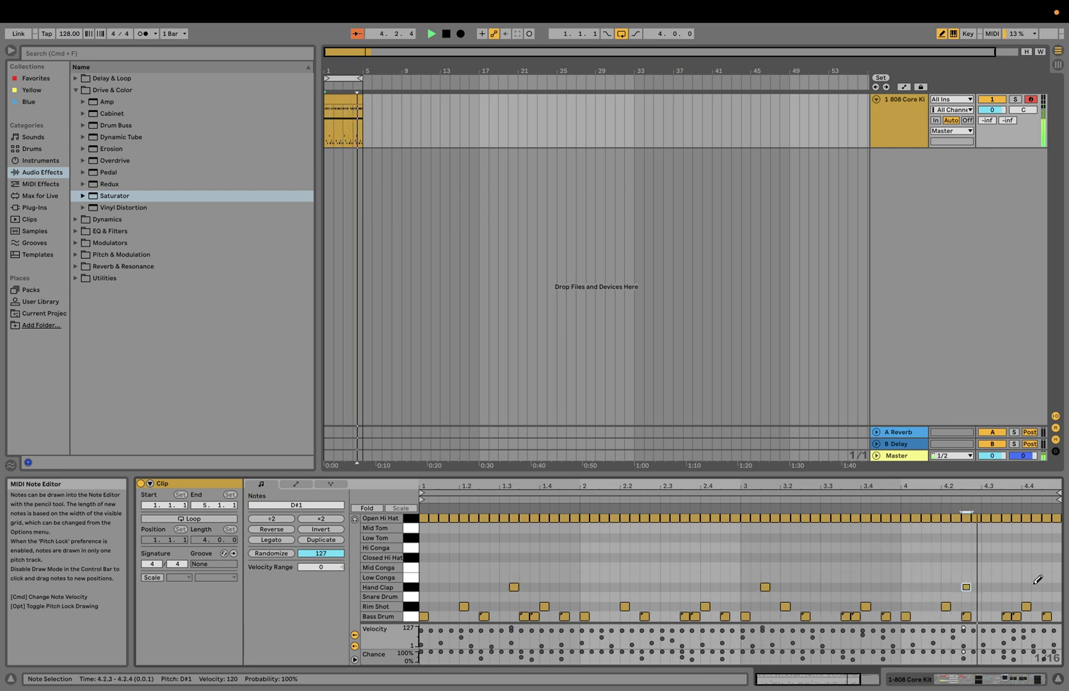
- Show the 808 Core Kit's devices and select the Hand Clap pad to open its chain during playback
click(985, 682)
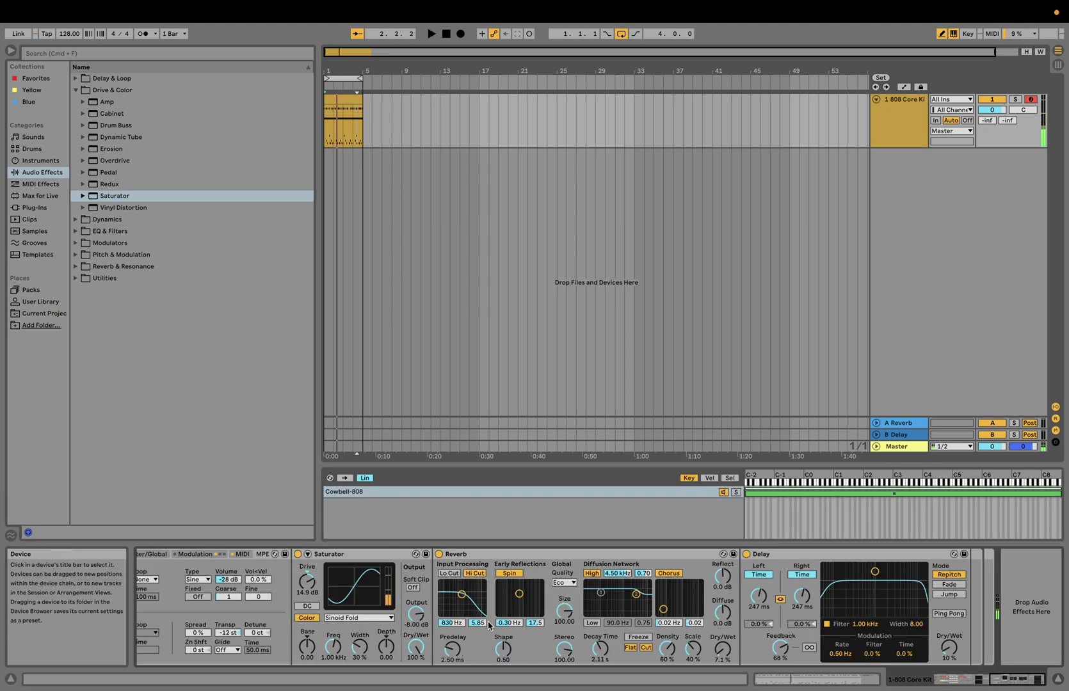
scroll(489, 626, left, 8)
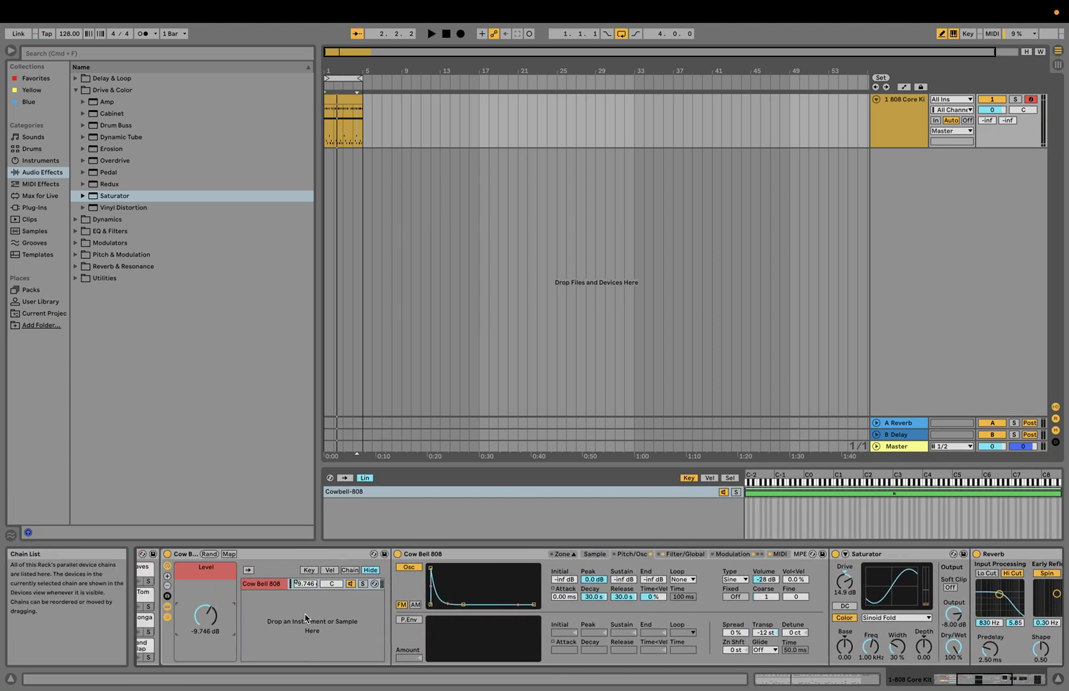
scroll(416, 621, left, 10)
key(space)
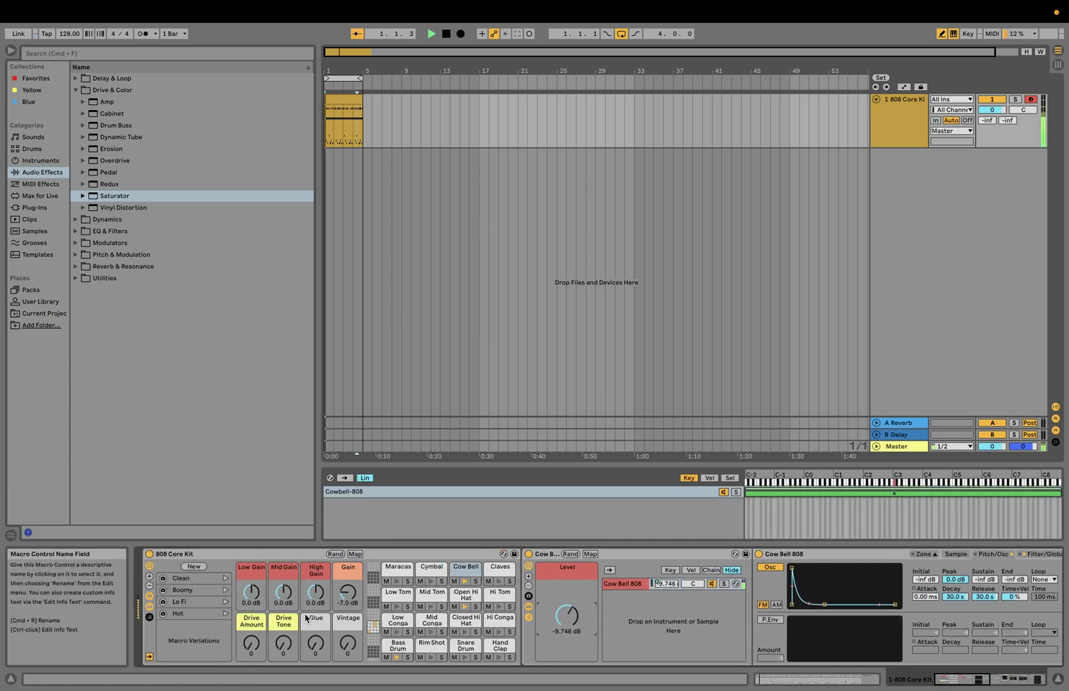
click(500, 645)
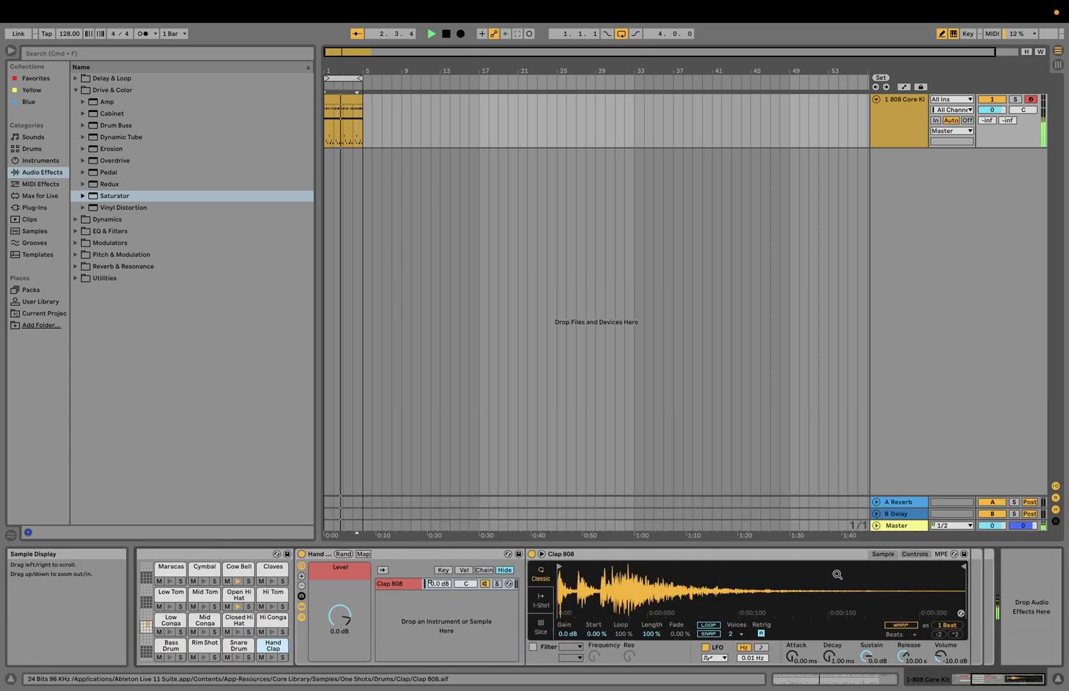
- Enable Clap 808's pitch envelope with a 5.13 ms attack and +11 st amount, and transpose the sample to -9 st
click(914, 554)
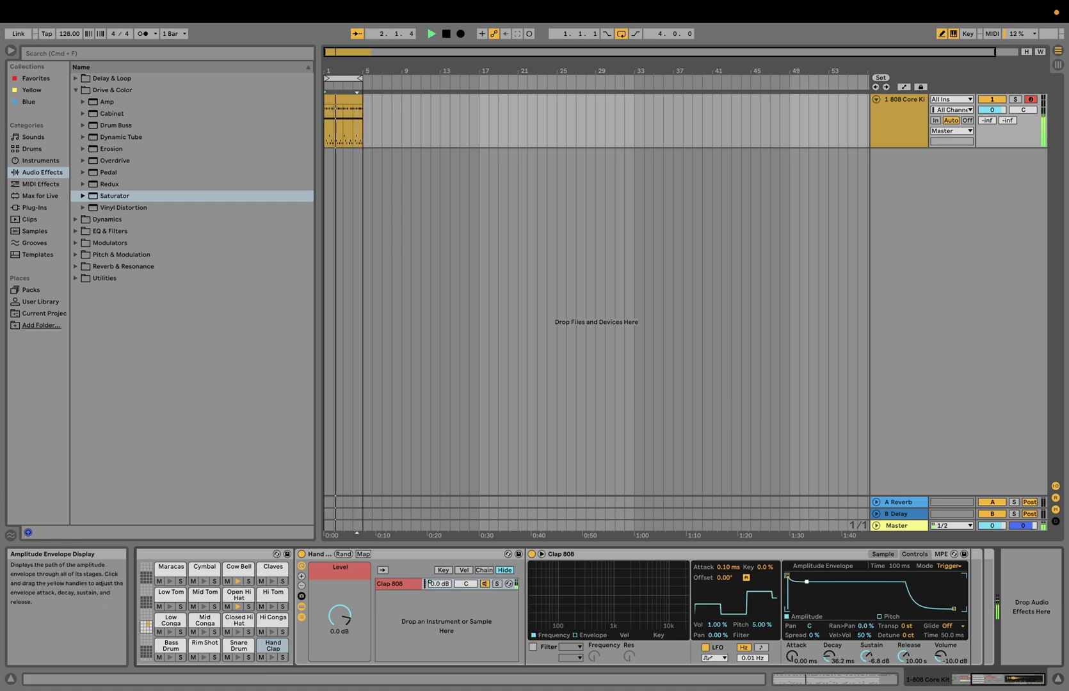
click(881, 616)
click(787, 567)
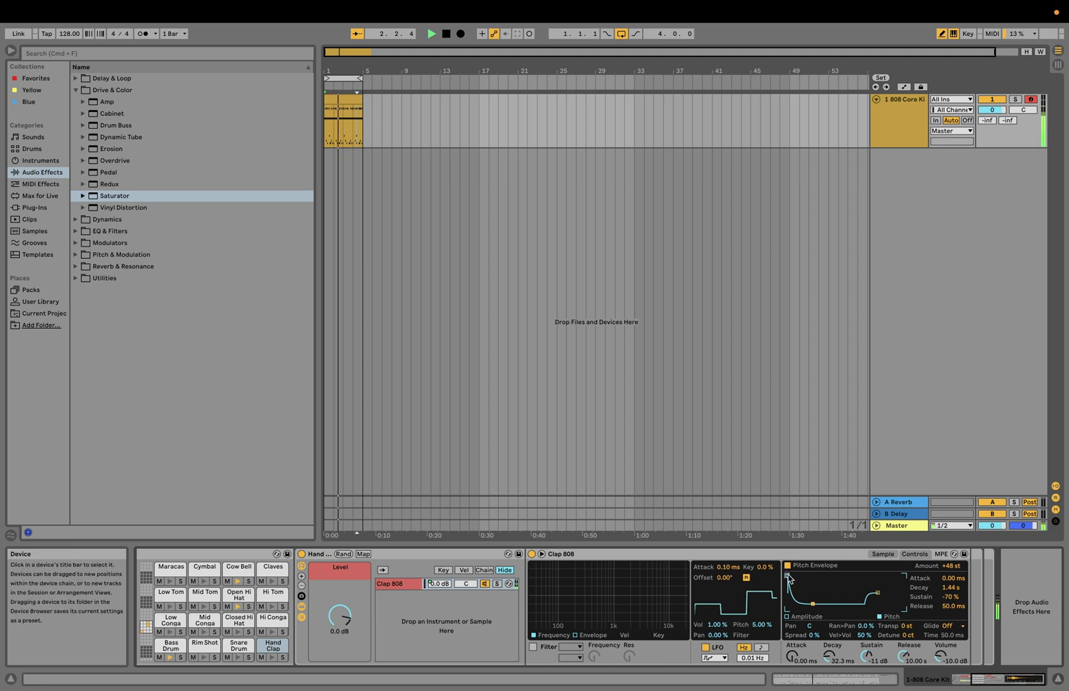
drag(787, 576, 800, 576)
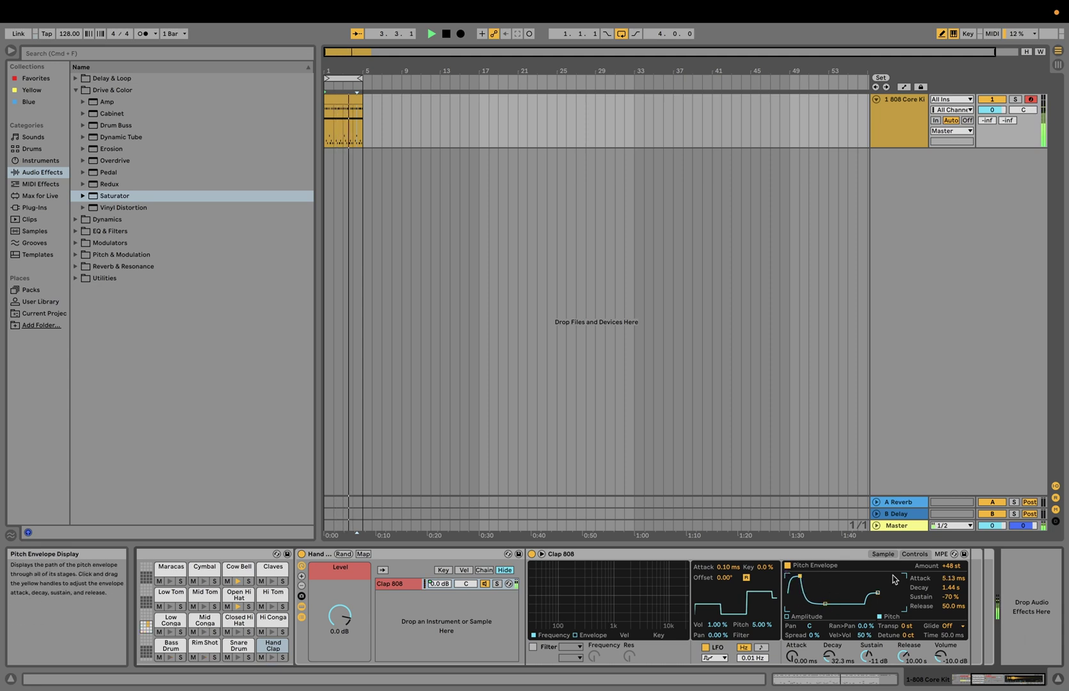
drag(800, 579, 800, 591)
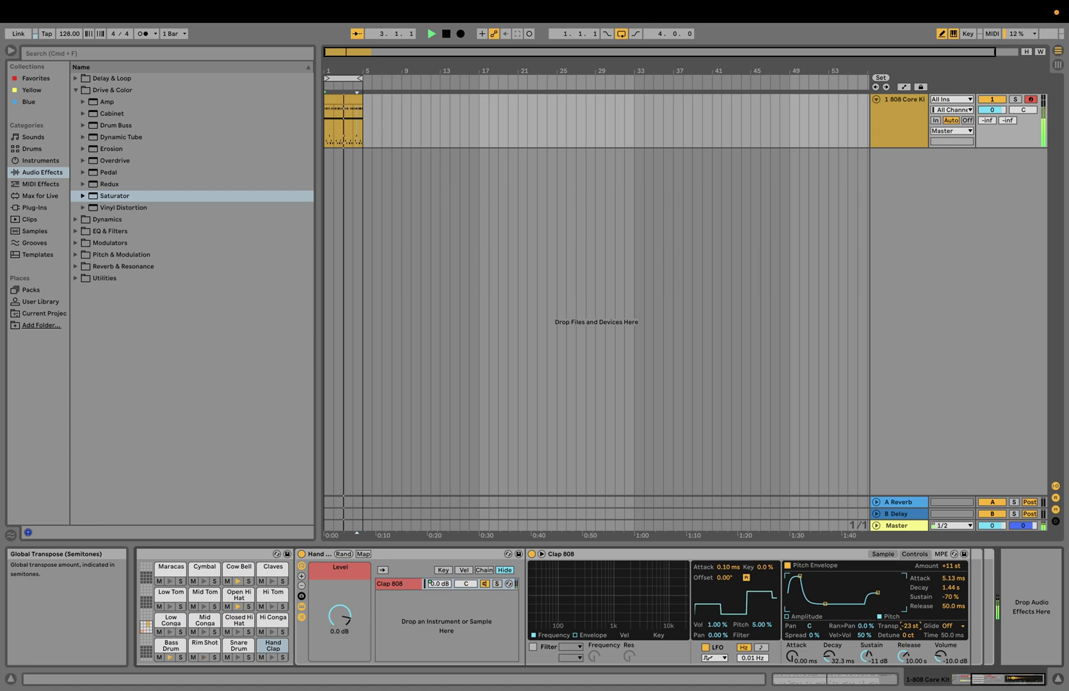
click(575, 635)
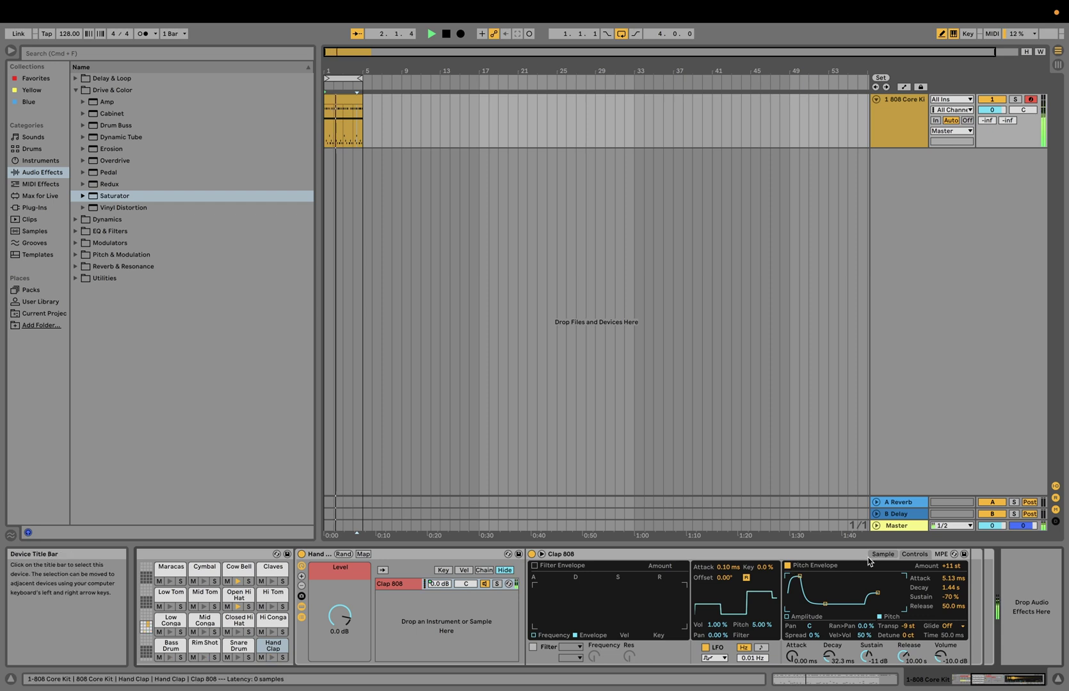
- Shape Clap 808's amplitude envelope to 64.7 ms decay, -18 dB sustain and 45.7 ms release, with volume at 1.14 dB
click(808, 617)
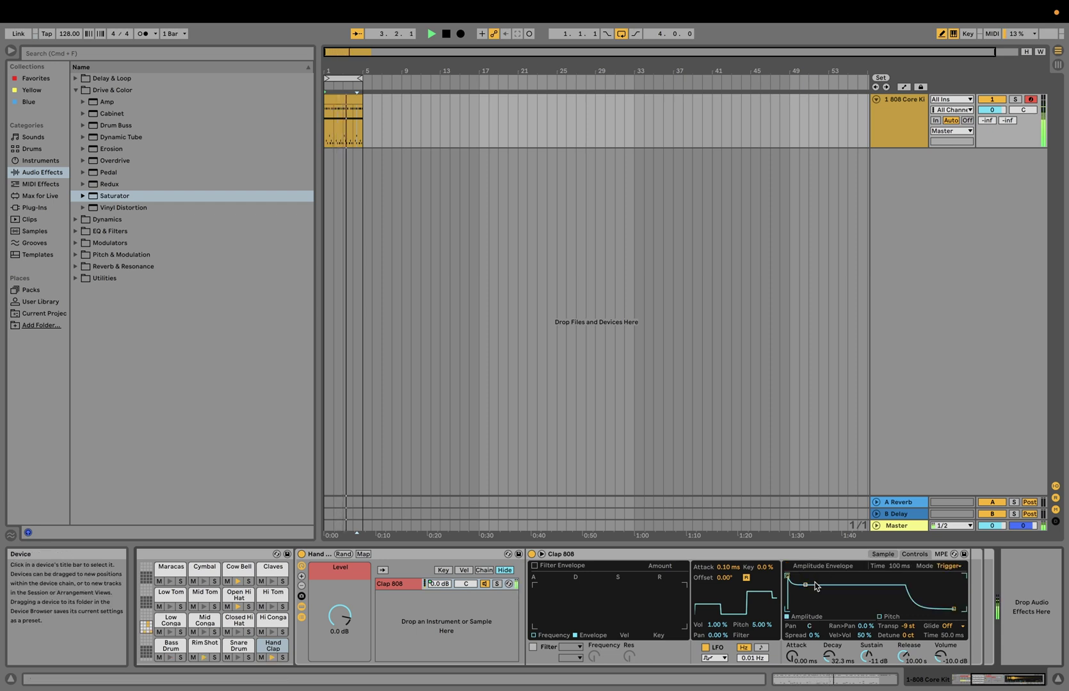
drag(805, 585, 807, 600)
drag(954, 609, 935, 609)
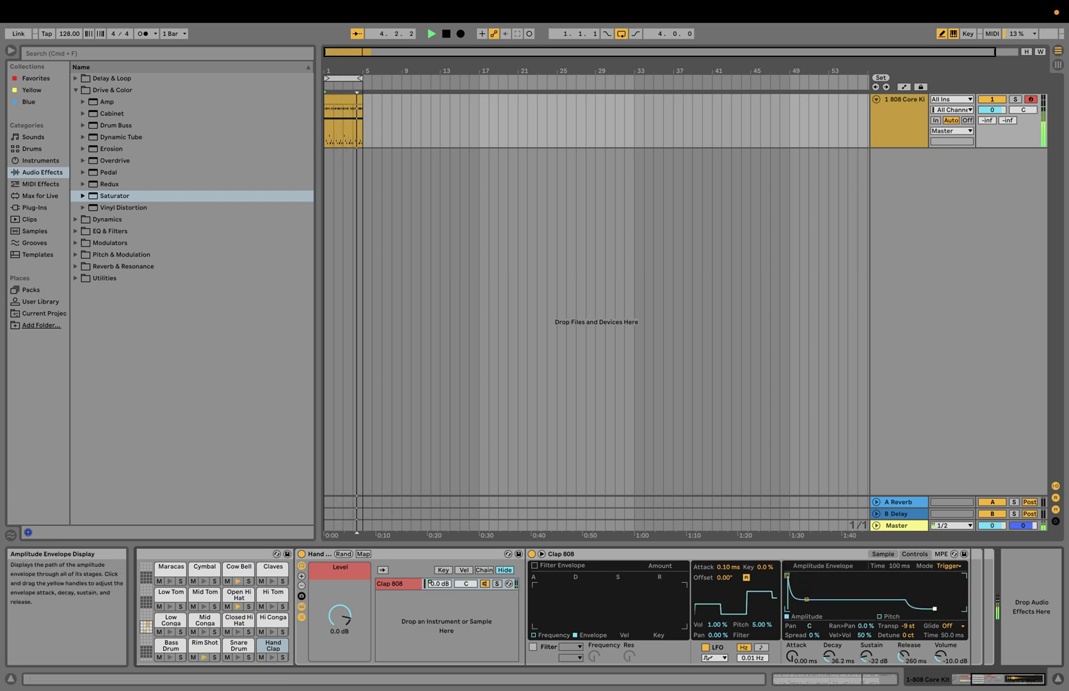
drag(807, 600, 810, 591)
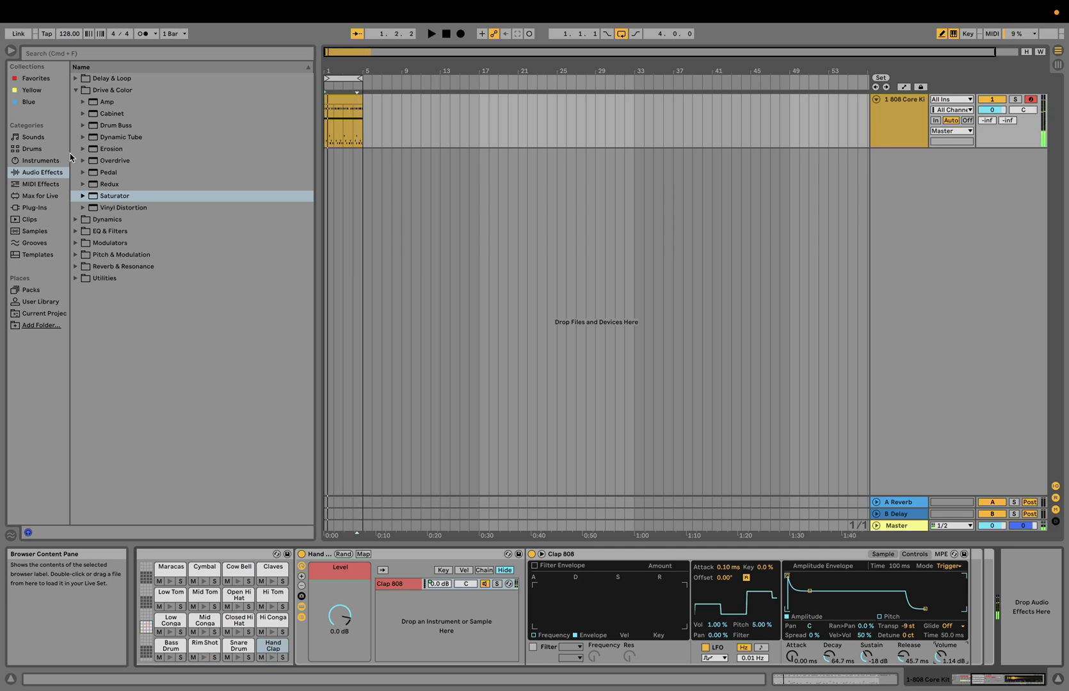
- Add the OTT multiband dynamics preset after Clap 808 and set its Amount to 61% during playback
click(78, 219)
click(107, 243)
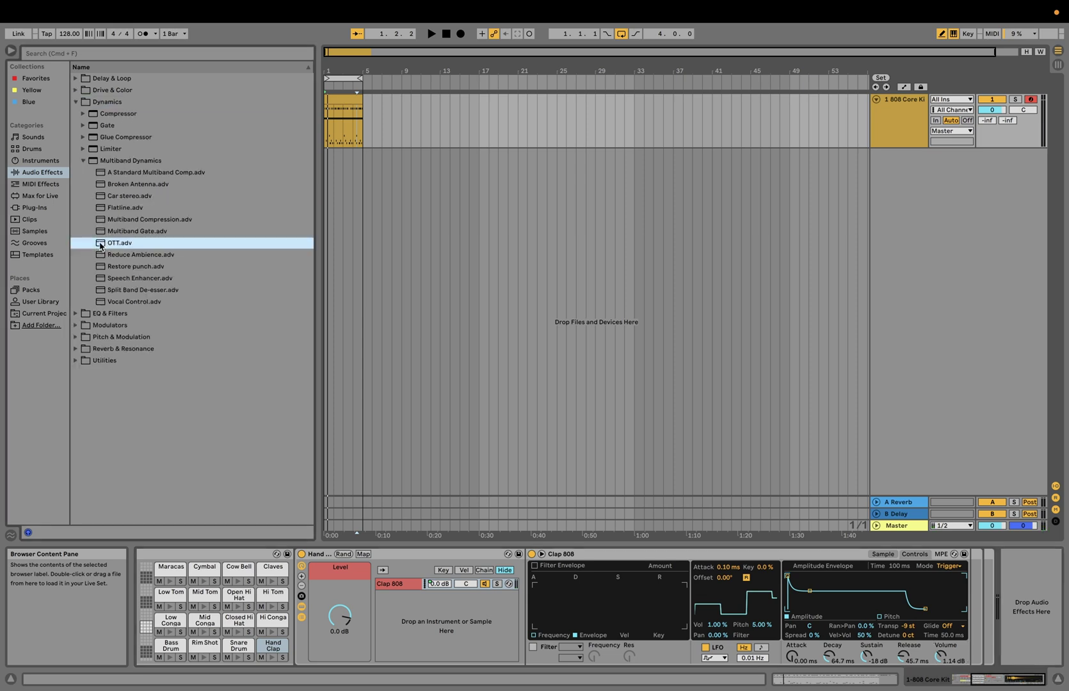
drag(459, 340, 785, 553)
drag(974, 615, 976, 614)
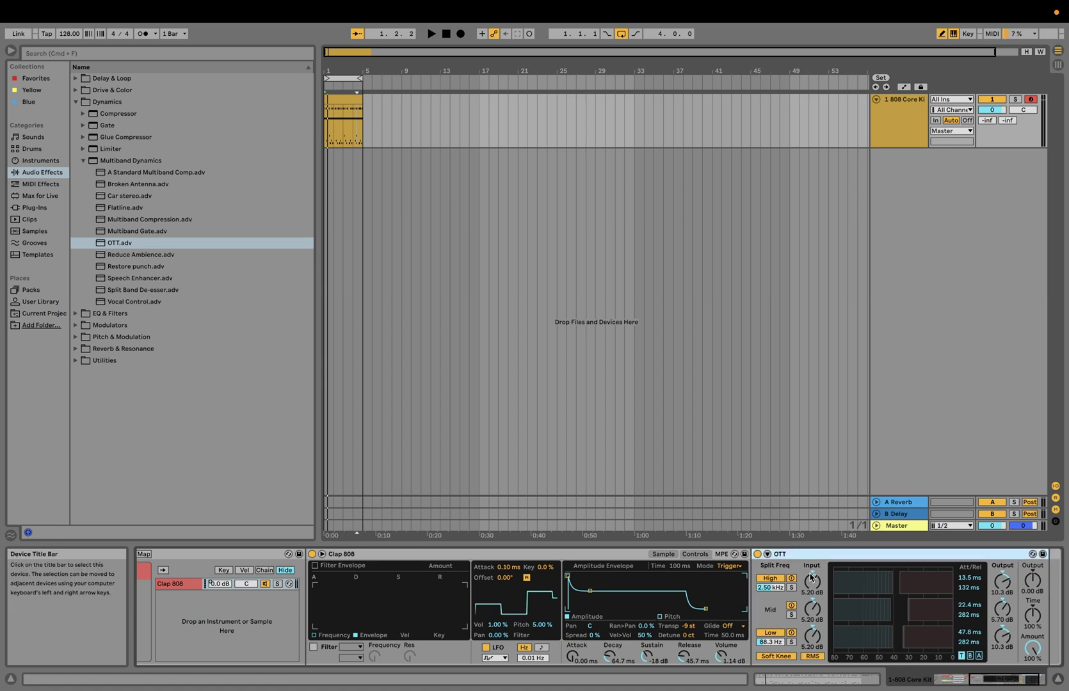
key(space)
drag(1030, 649, 1030, 669)
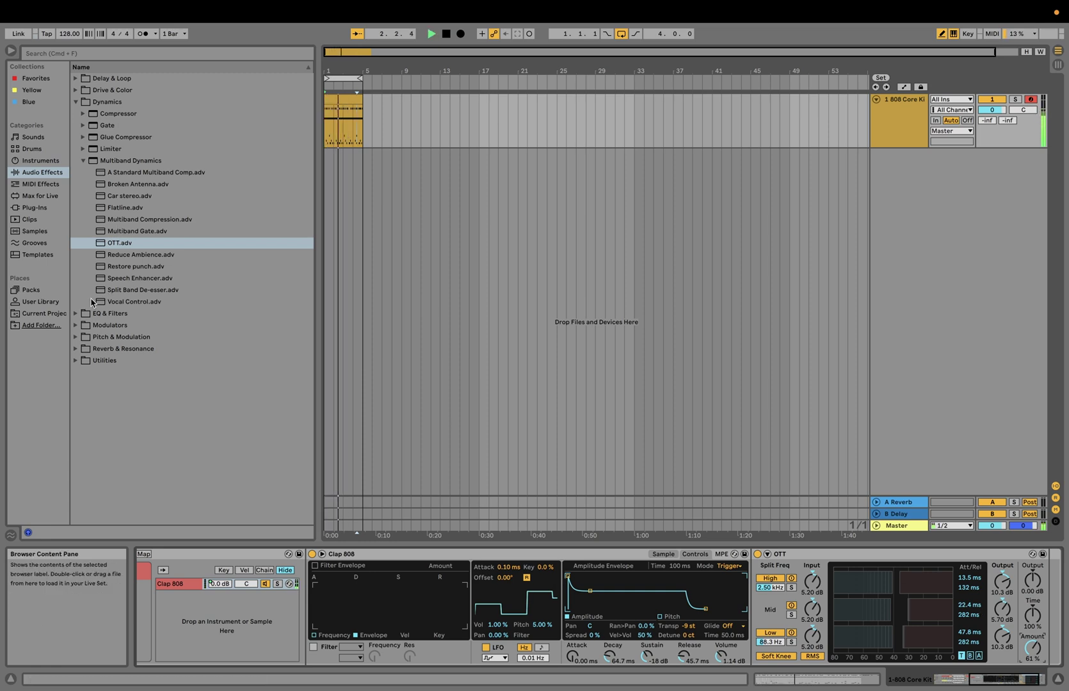
- Find Hybrid Reverb among the reverb and resonance effects and add it after OTT in the Hand Clap chain
click(76, 337)
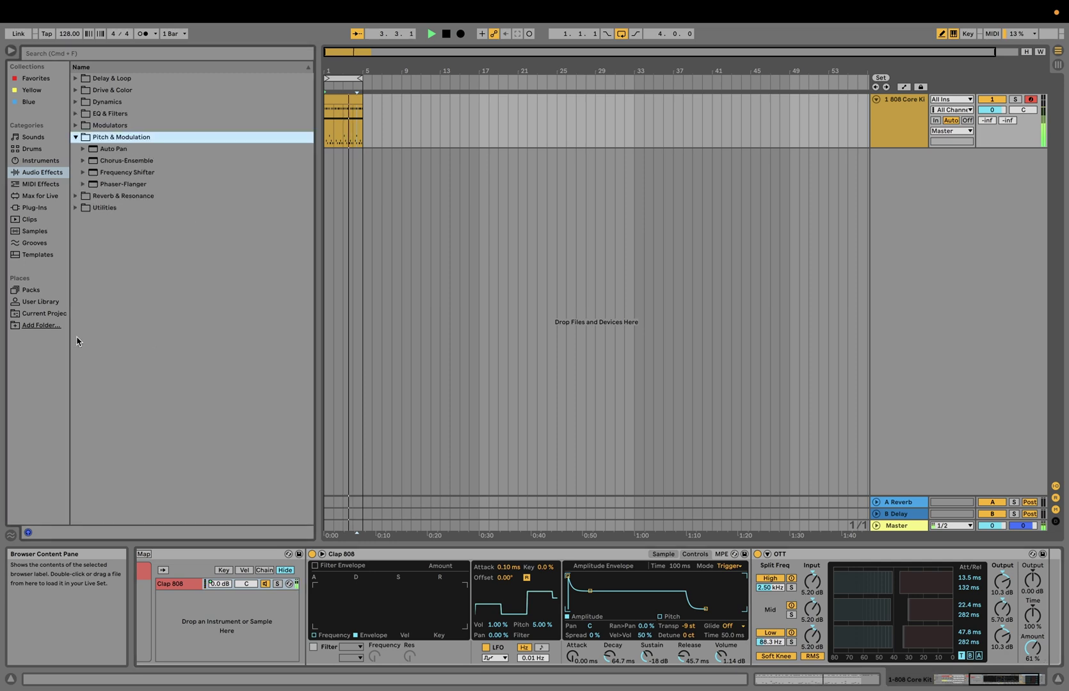
click(77, 196)
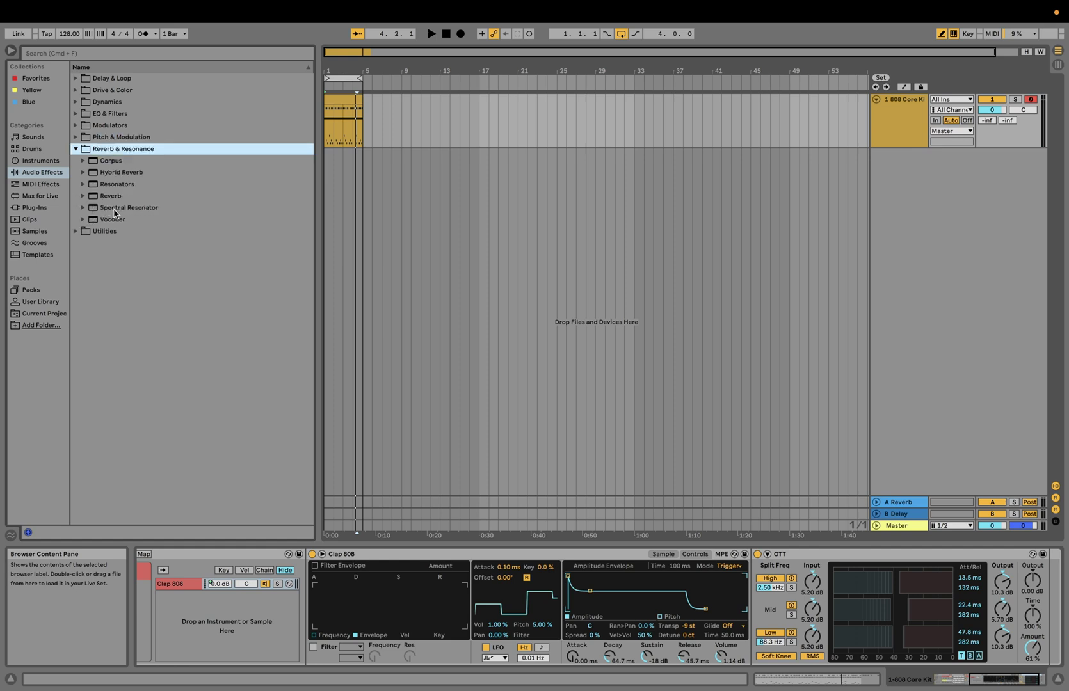
click(96, 178)
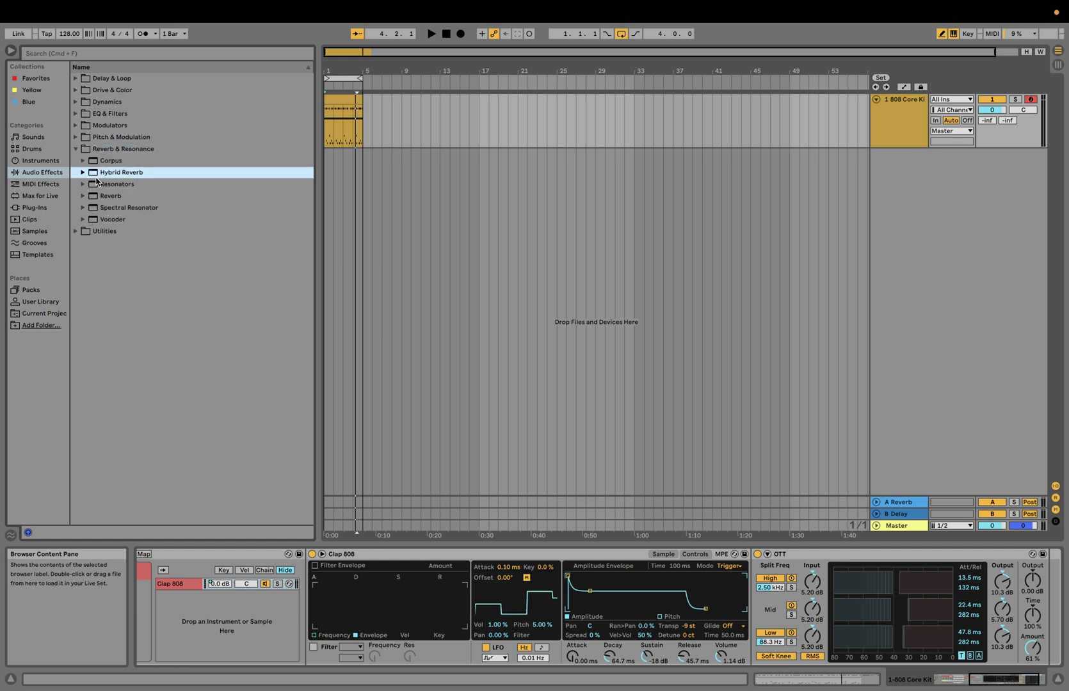
drag(697, 442, 1026, 600)
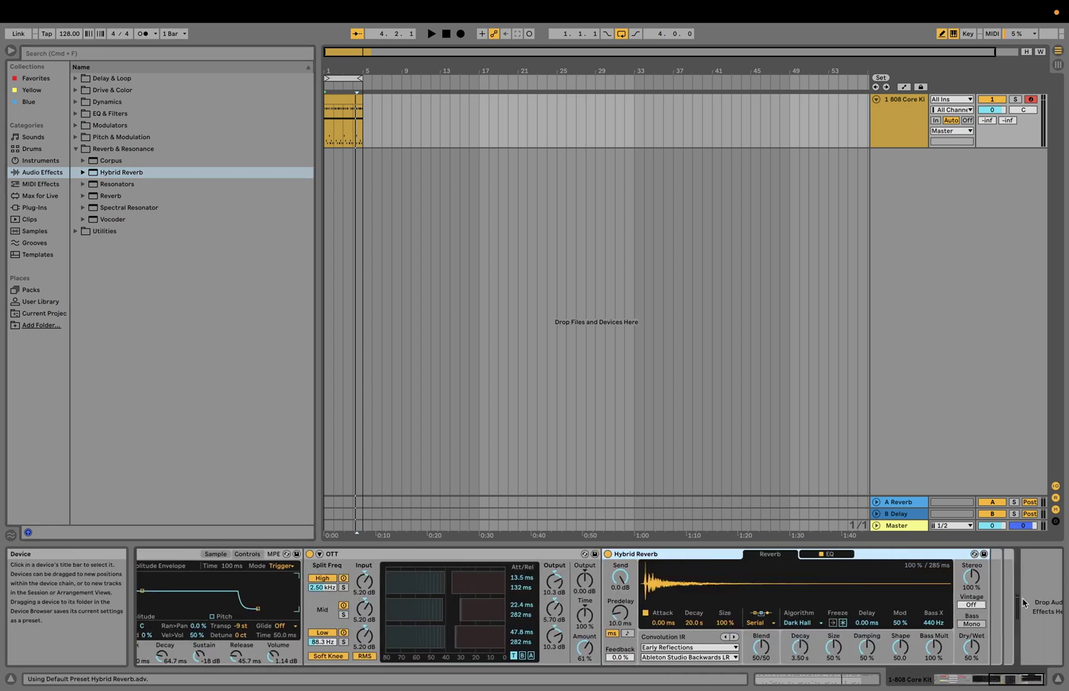
- Set Hybrid Reverb's convolution IR category to Springs and its Dry/Wet to 29% while playing the loop
click(697, 643)
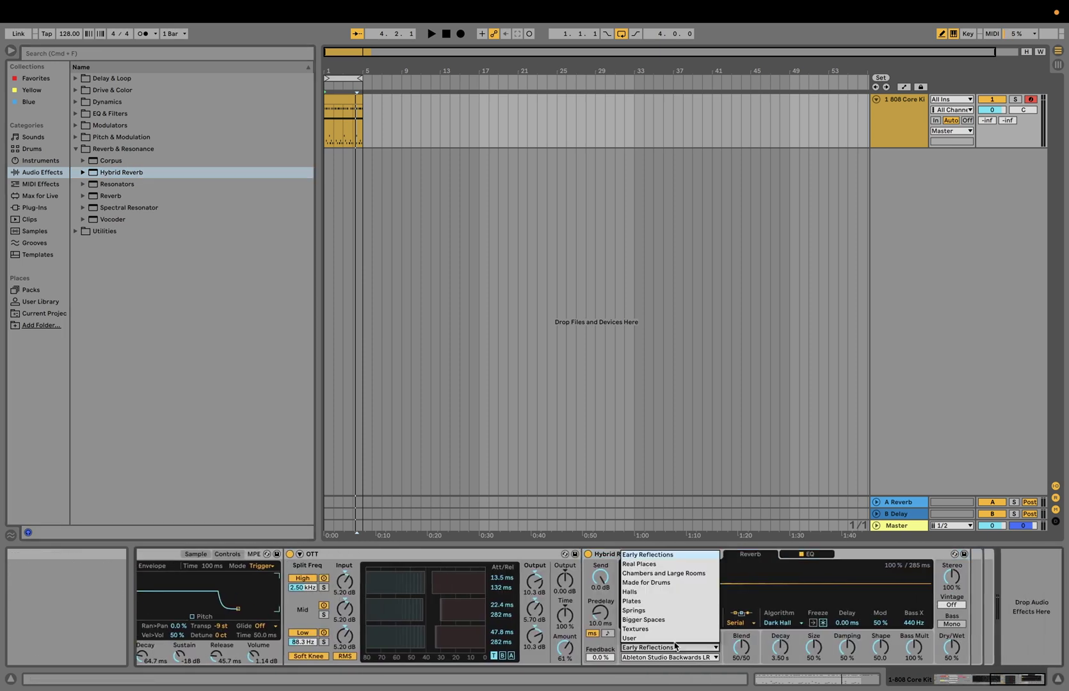
click(662, 608)
key(space)
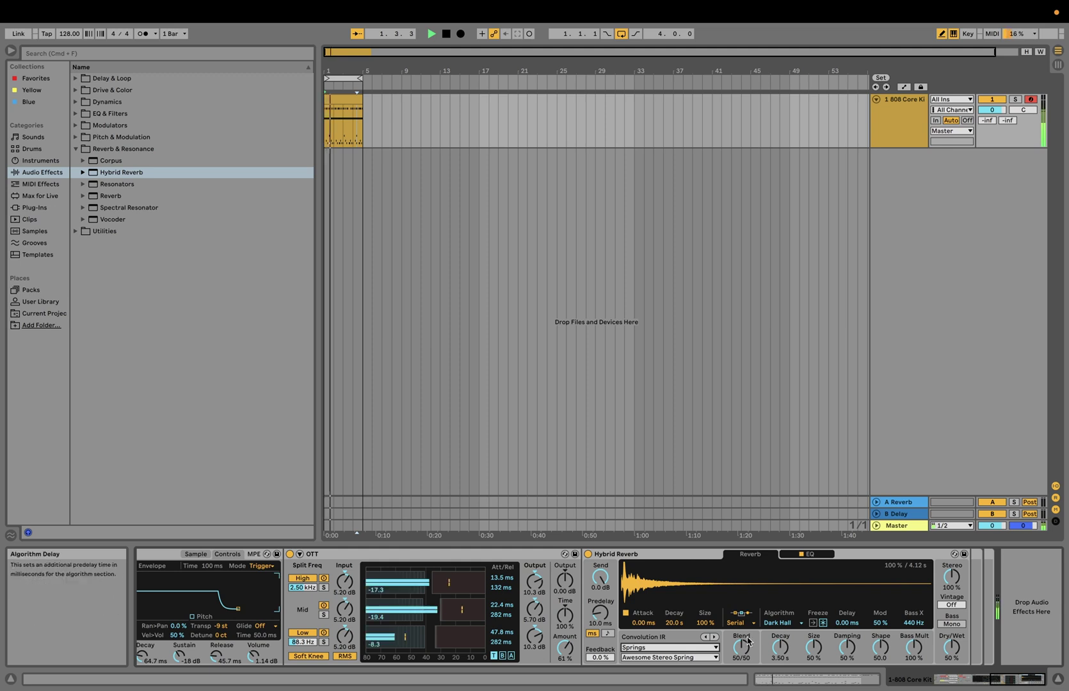
drag(954, 649, 954, 663)
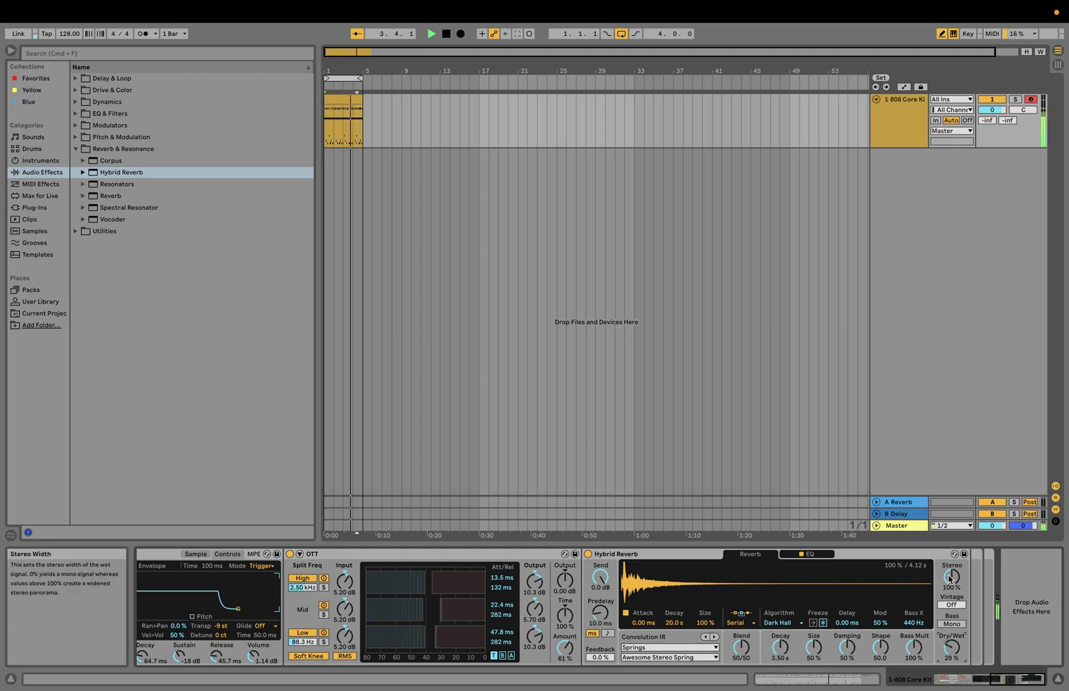
- Set the Hand Clap rack's Level macro to -7.856 dB and show the Master track's devices
scroll(673, 605, left, 15)
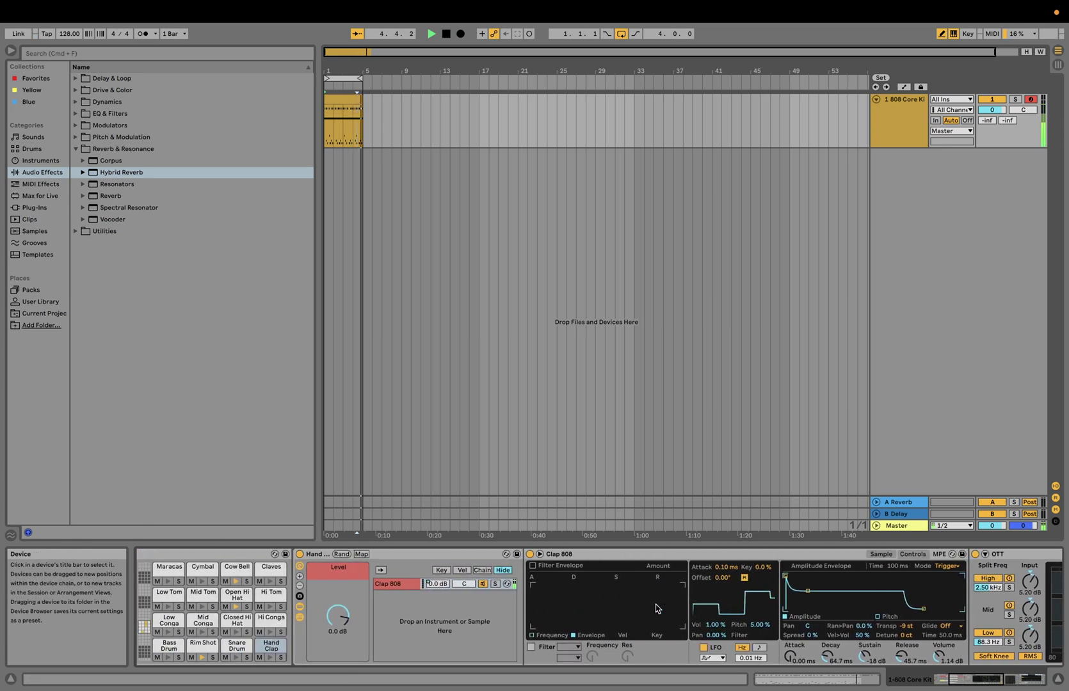
mouse_move(572, 615)
mouse_down()
mouse_move(572, 631)
mouse_move(573, 620)
mouse_up()
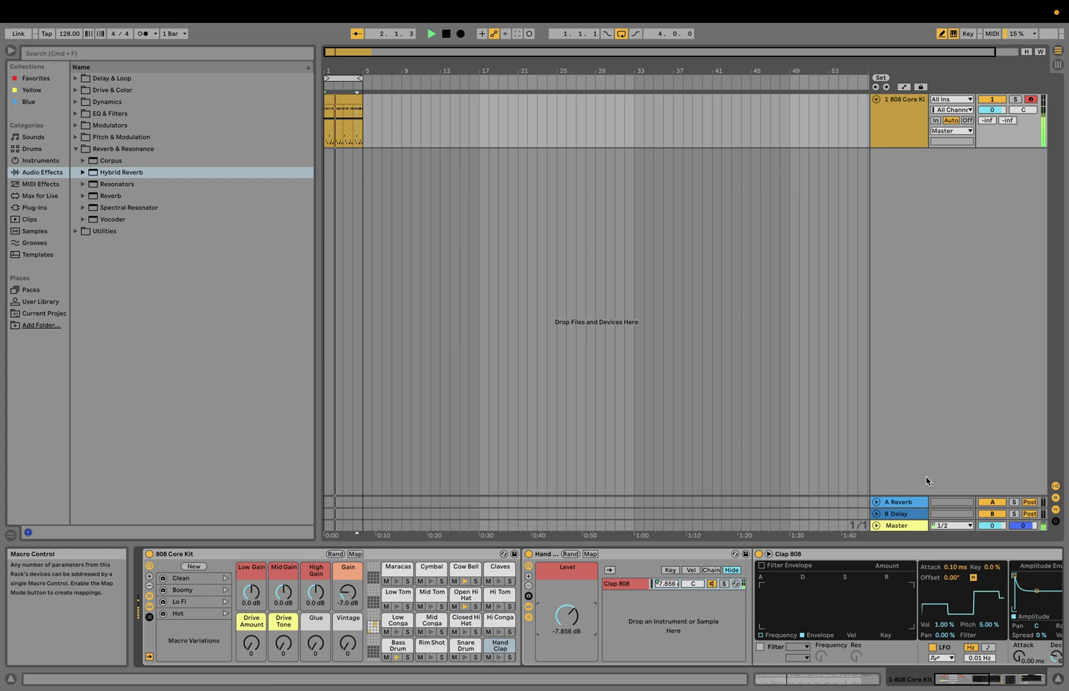
click(884, 525)
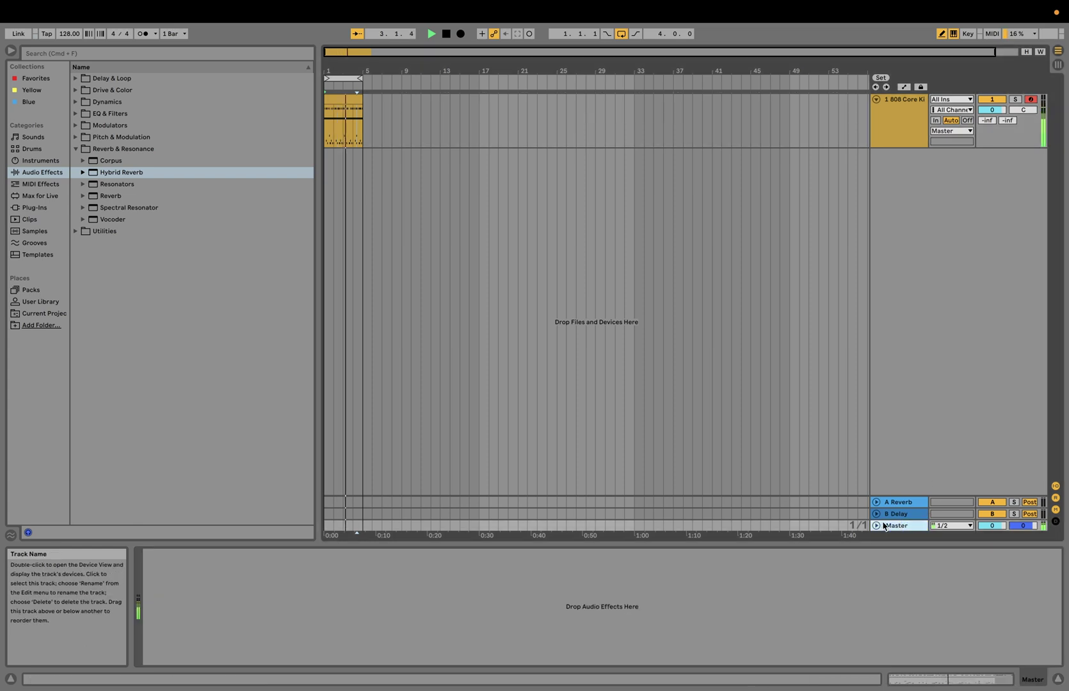
- Reopen the drum clip, draw a sixteenth-length Hi Conga note at 1.1.3 in Draw Mode and play the loop
click(343, 97)
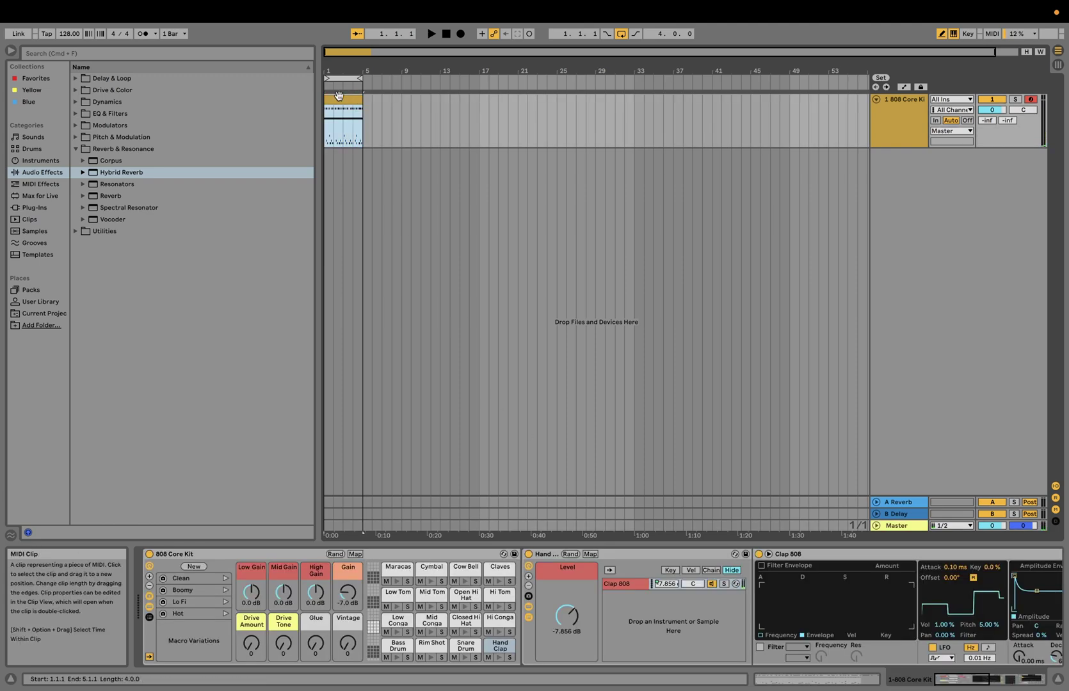
double_click(339, 96)
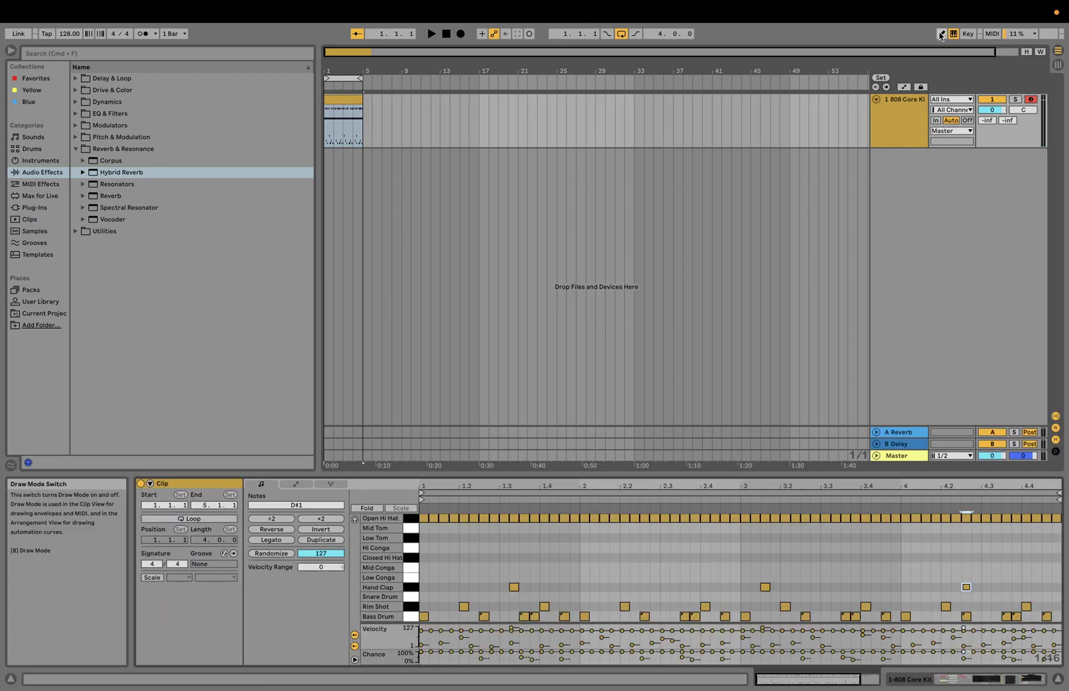
key(b)
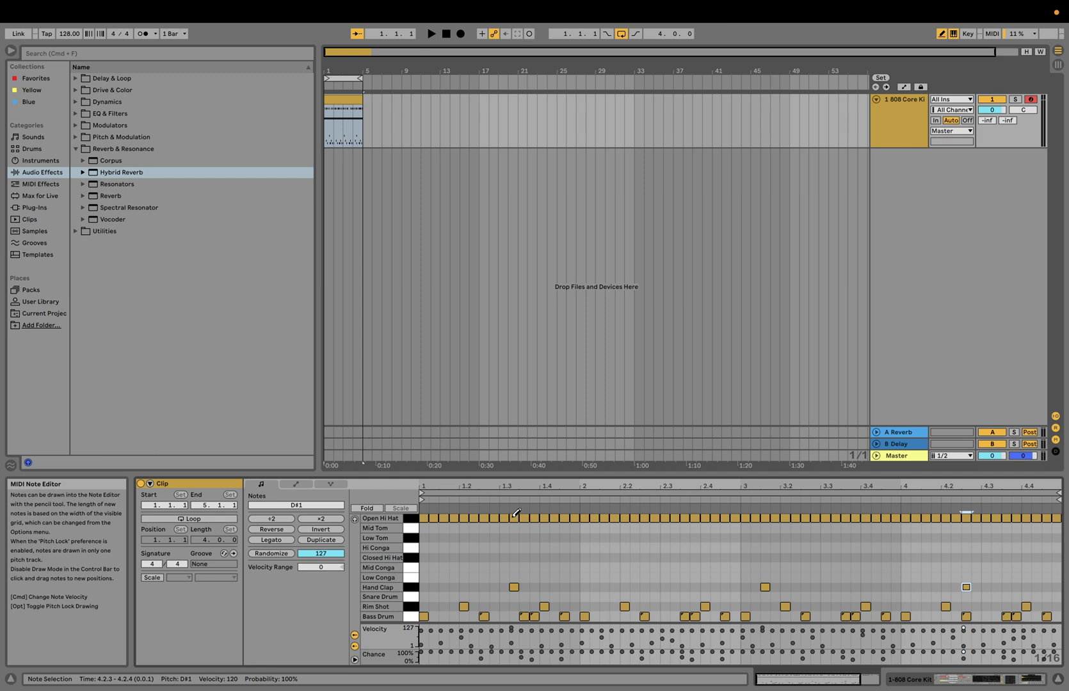
click(449, 545)
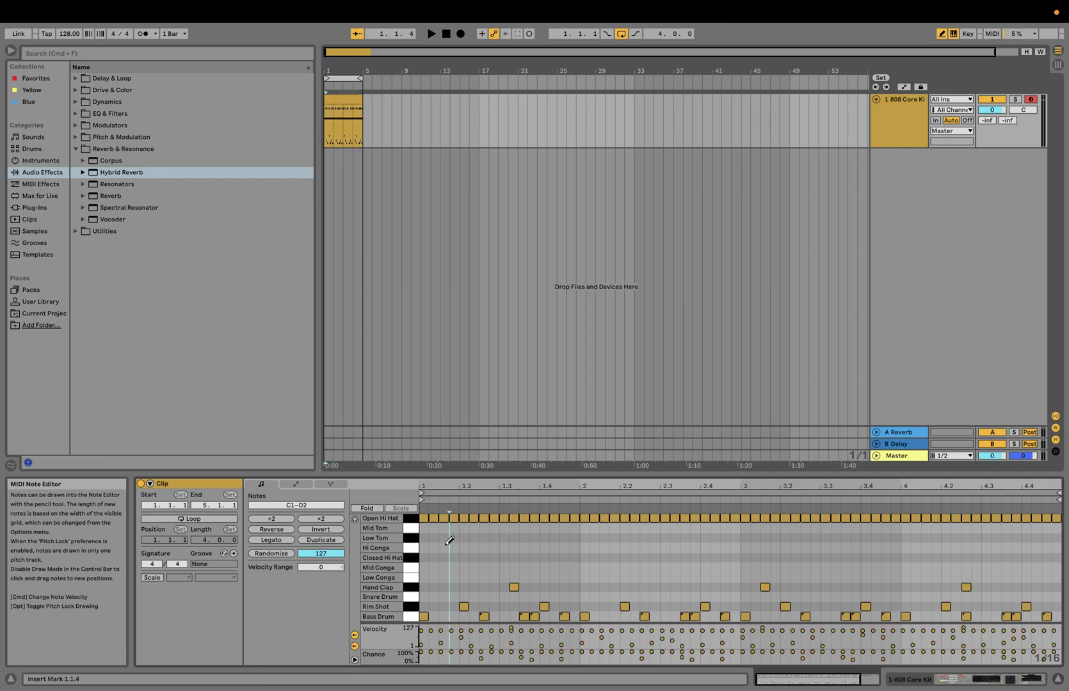
click(446, 547)
key(space)
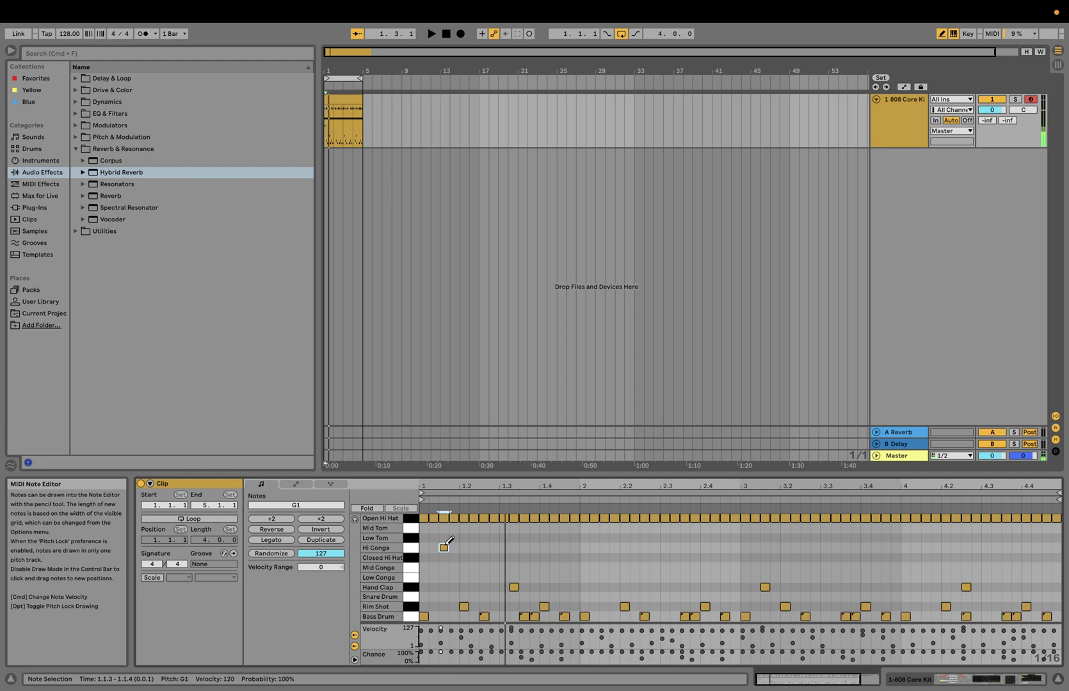
- Show the Hi Conga chain's devices, set its Tuning macro to -100% and listen to the loop
key(shift+Tab)
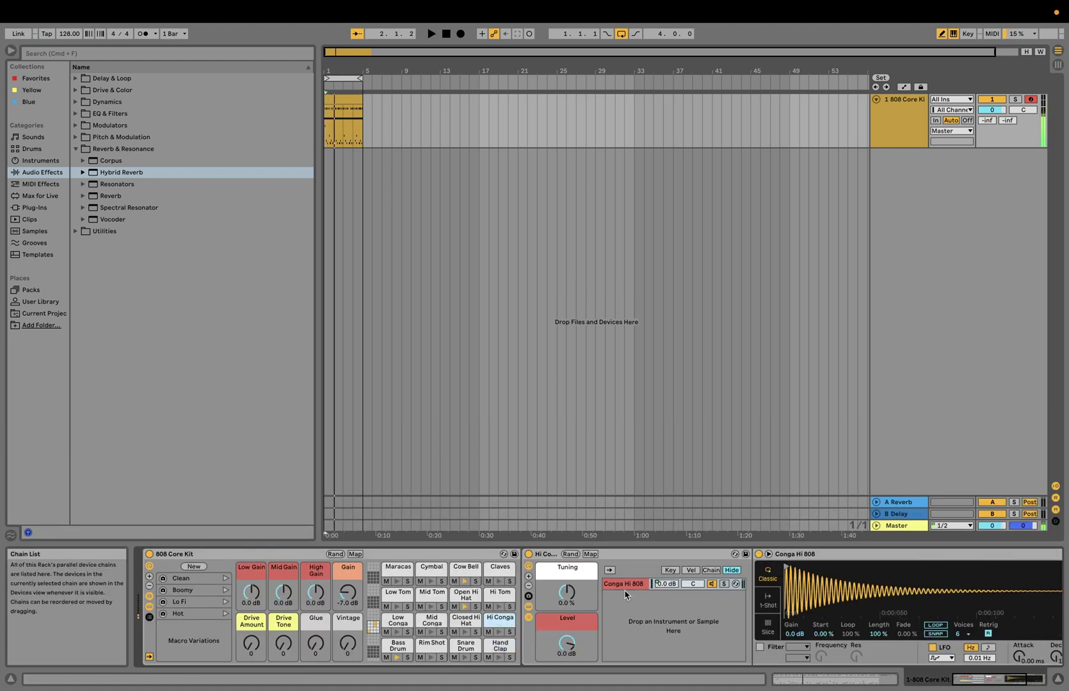
click(555, 588)
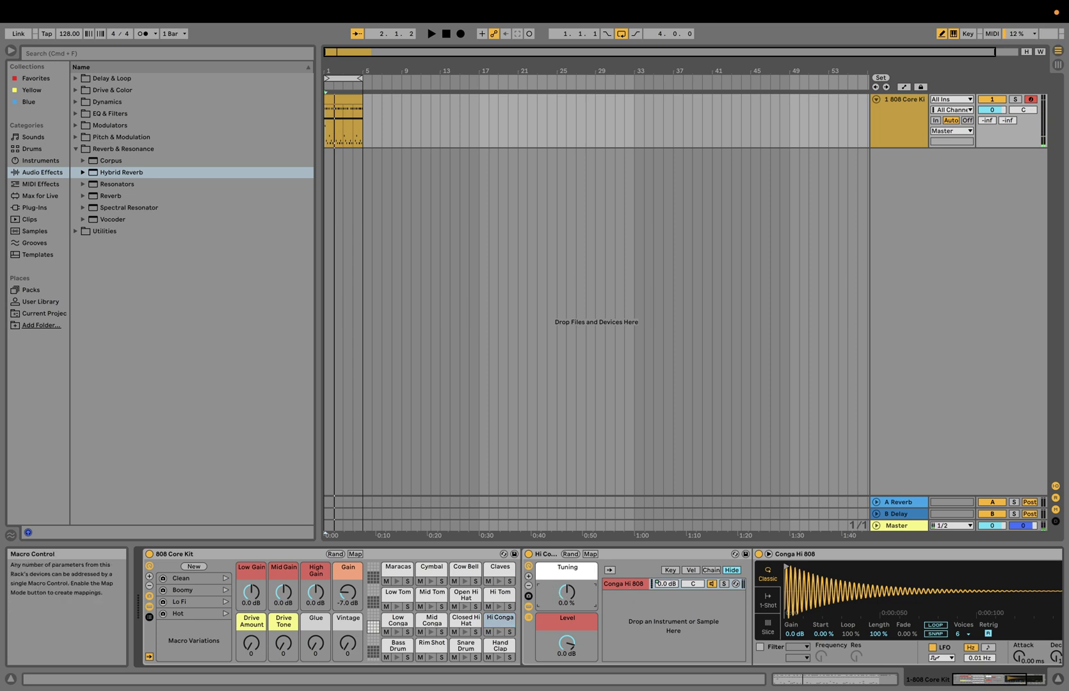
drag(556, 587, 586, 598)
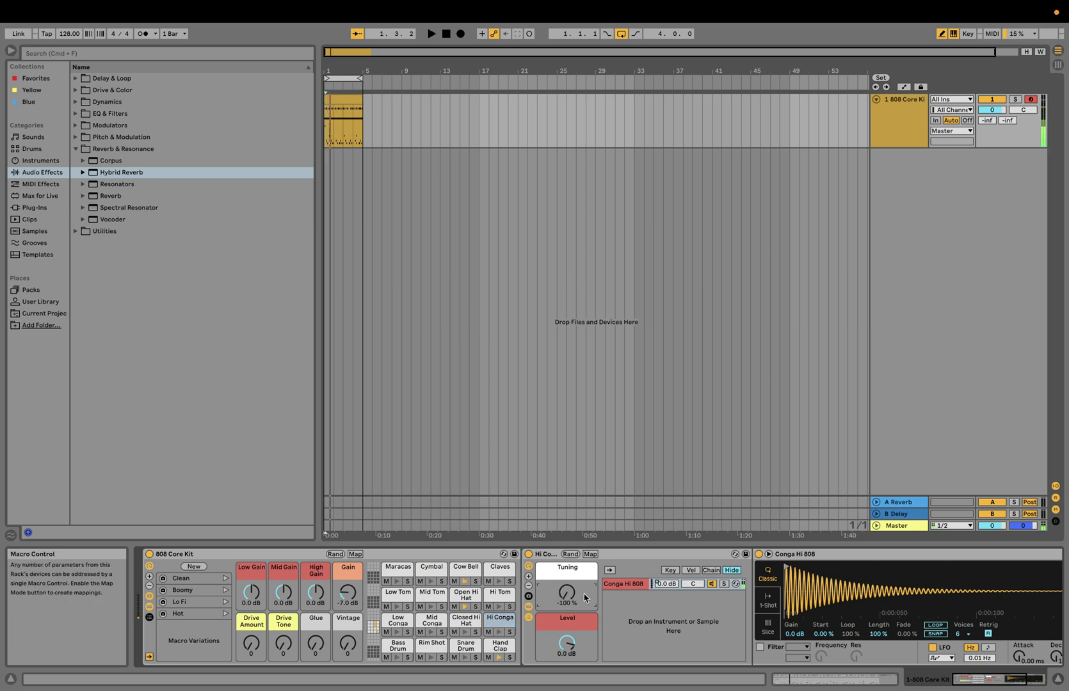
key(space)
key(space)
- Show Conga Hi 808's controls and transpose the sample to -20 st, listening to the result
click(832, 554)
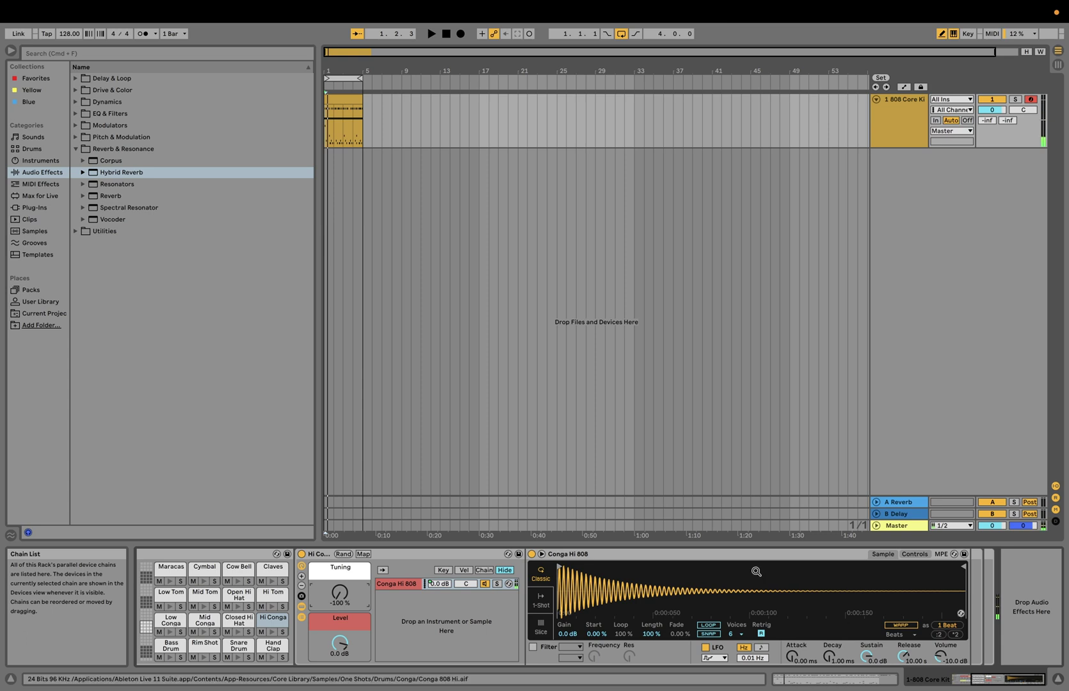
click(915, 554)
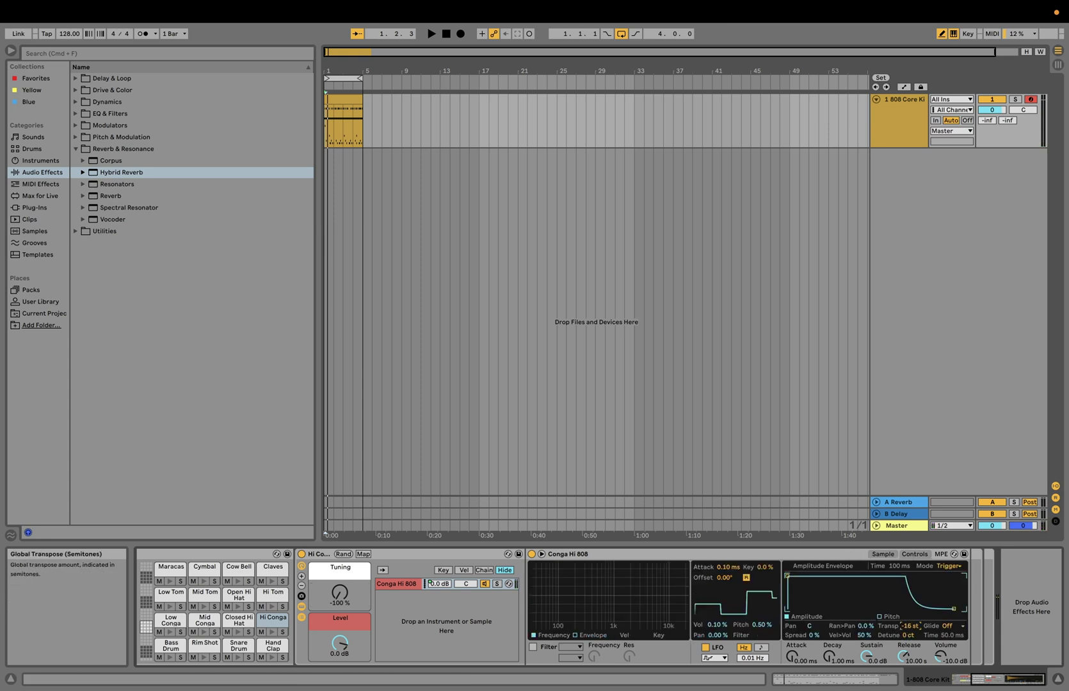
key(space)
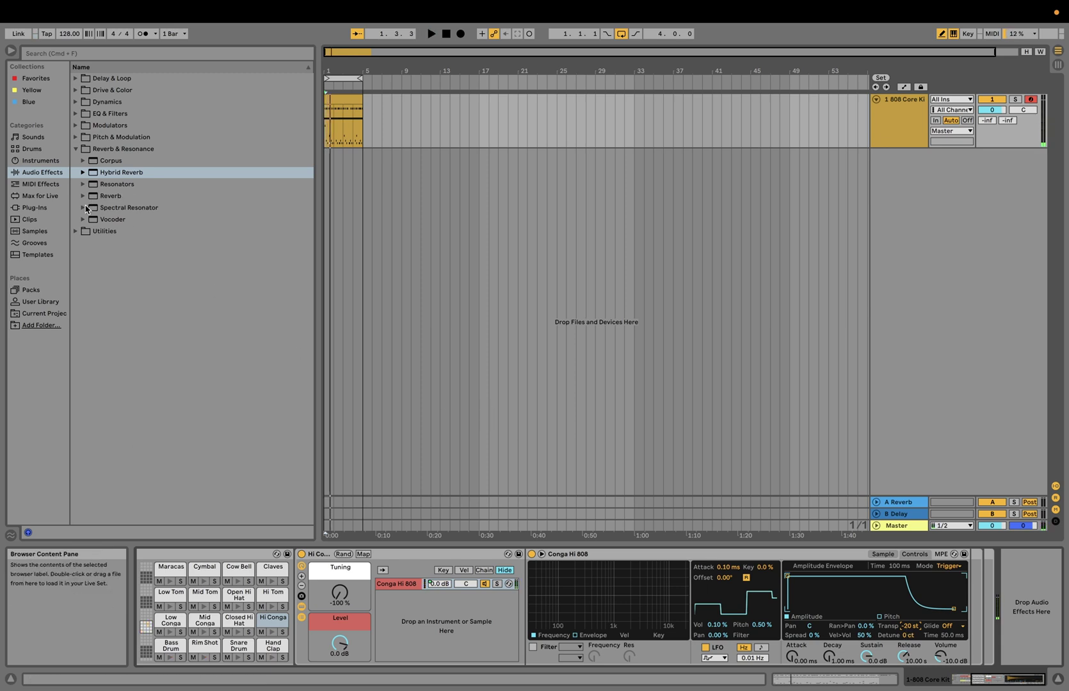
- Add the Reverb effect after Conga Hi 808 in the Hi Conga chain and start playback
click(94, 211)
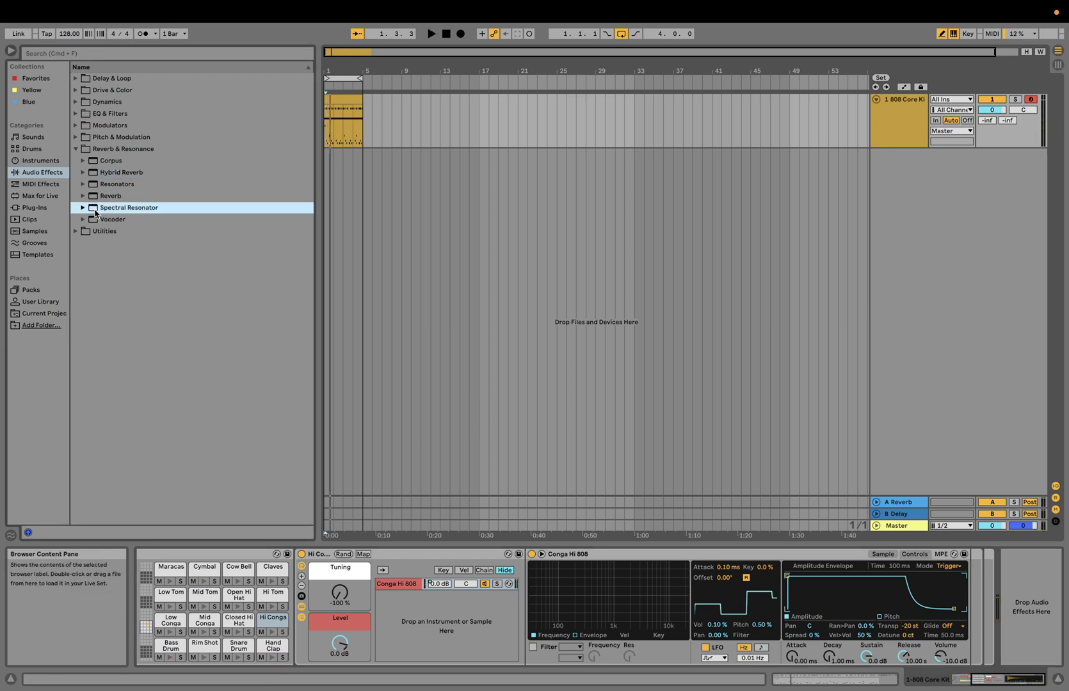
click(92, 199)
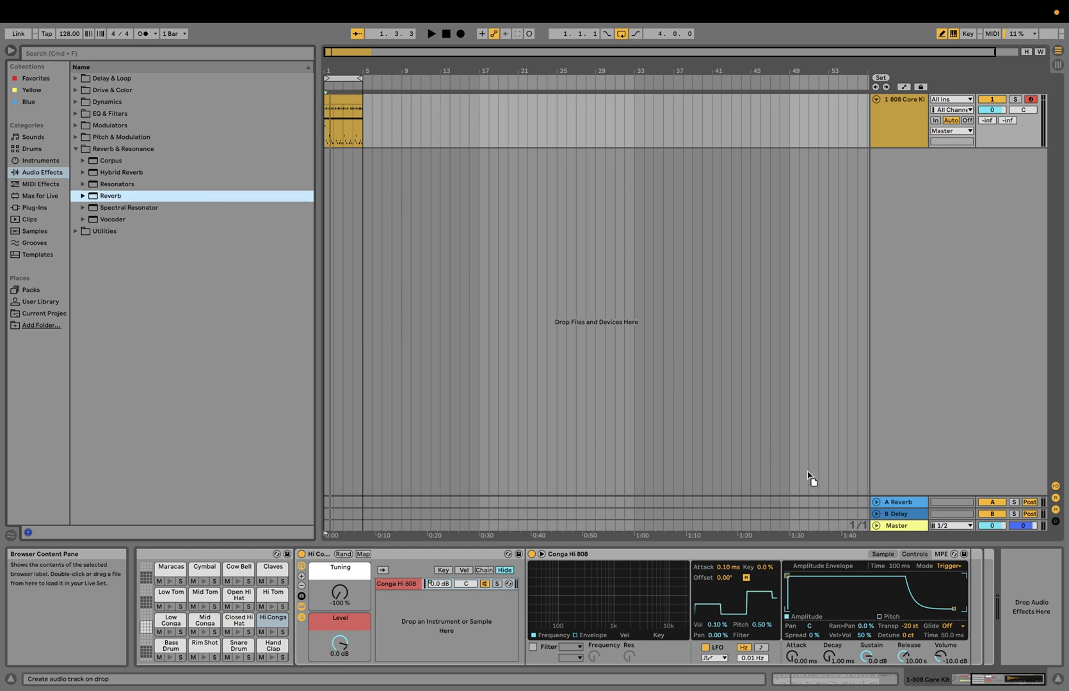
drag(810, 479, 1008, 609)
key(space)
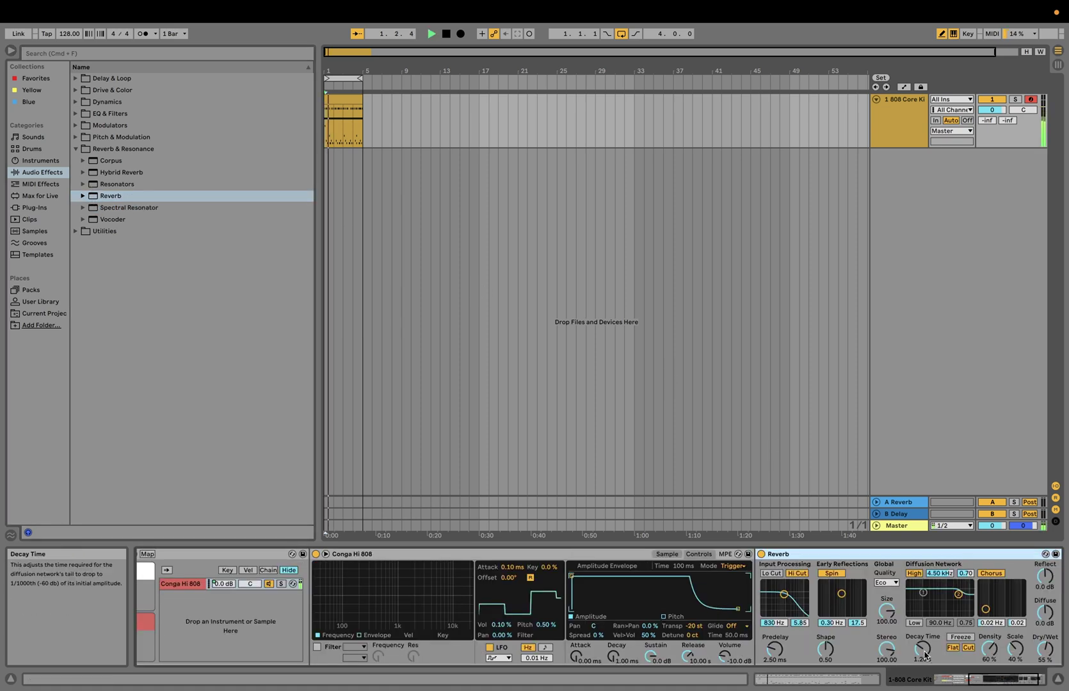
- Raise the Reverb's decay time to 14.1 s, add Spectral Resonator after it in Wander mode and start playback
drag(924, 655, 924, 602)
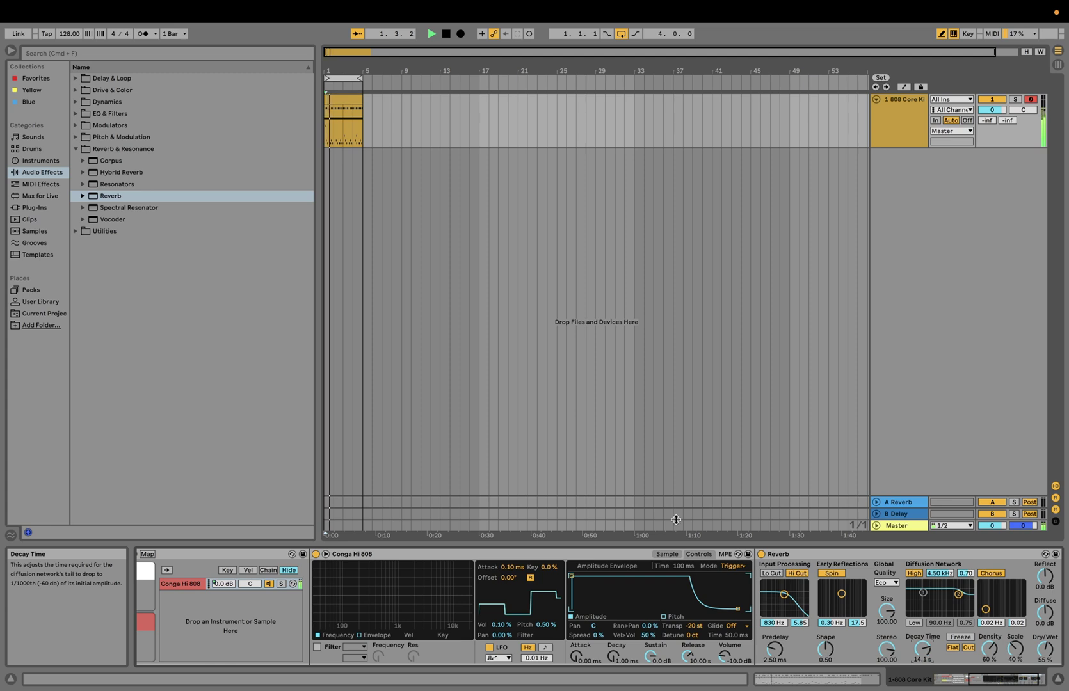
click(123, 208)
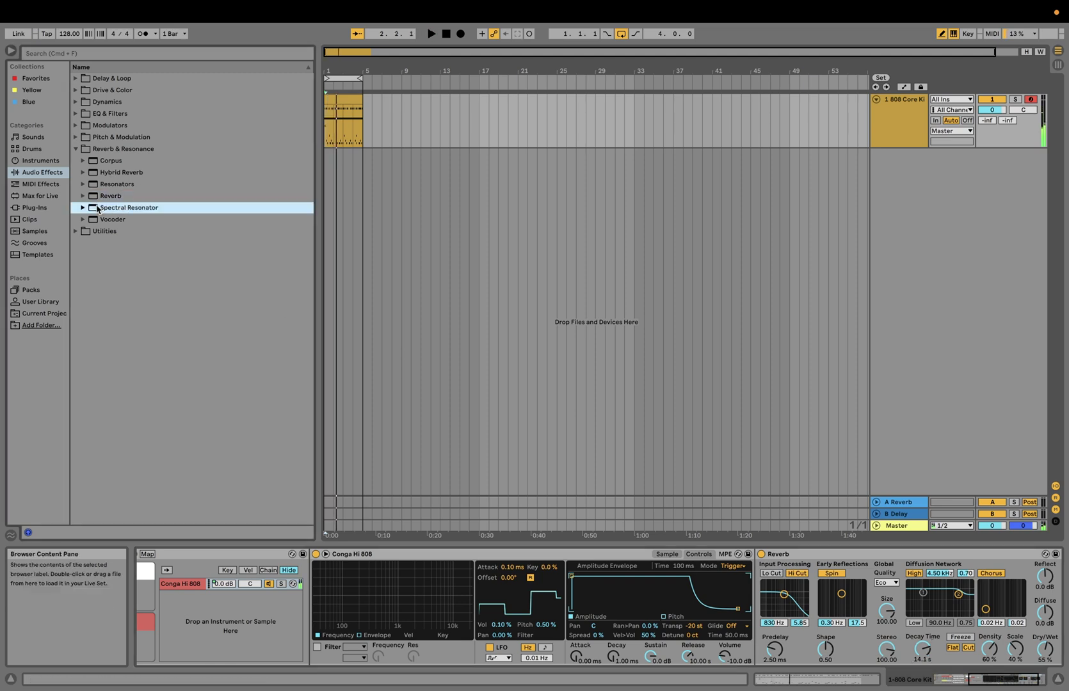
scroll(1037, 570, right, 3)
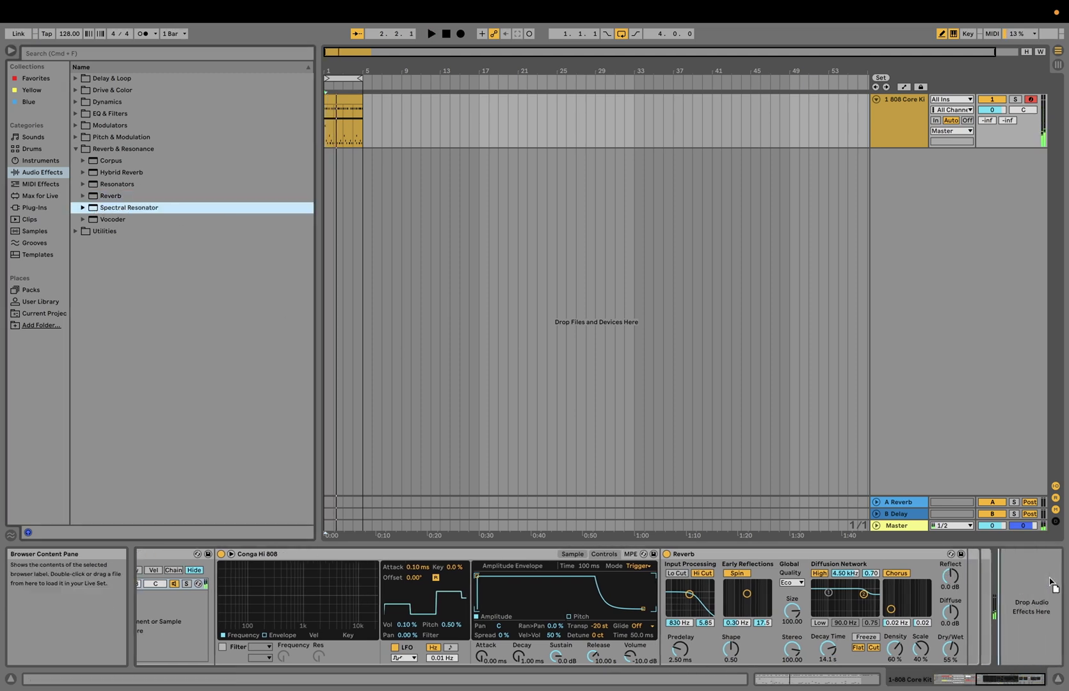
key(Return)
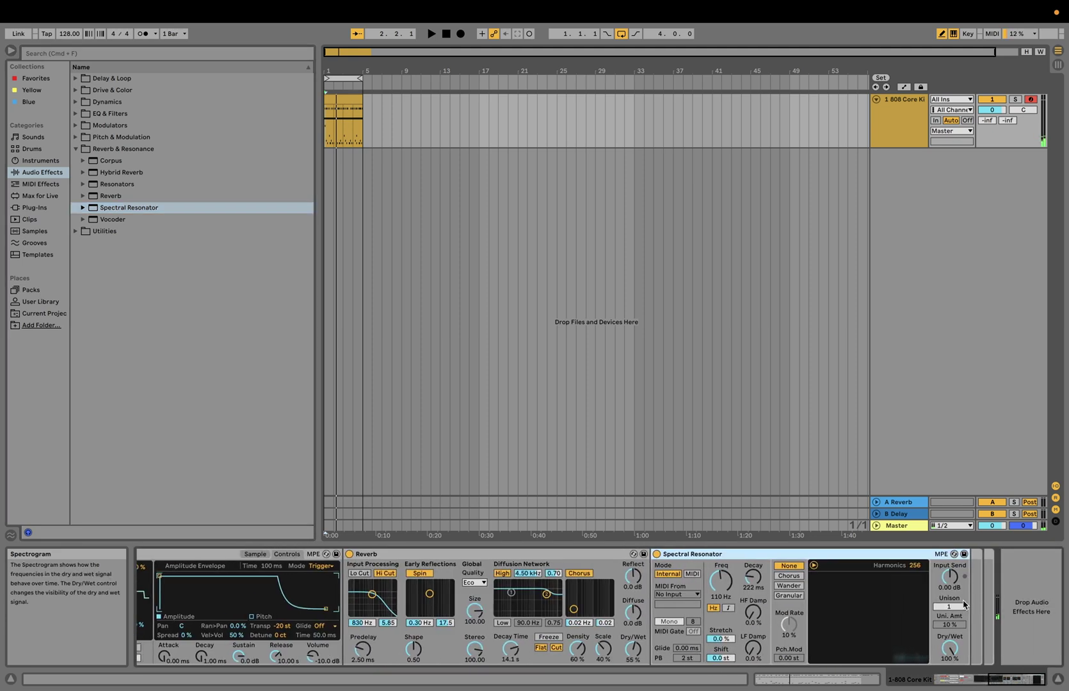
click(794, 586)
key(space)
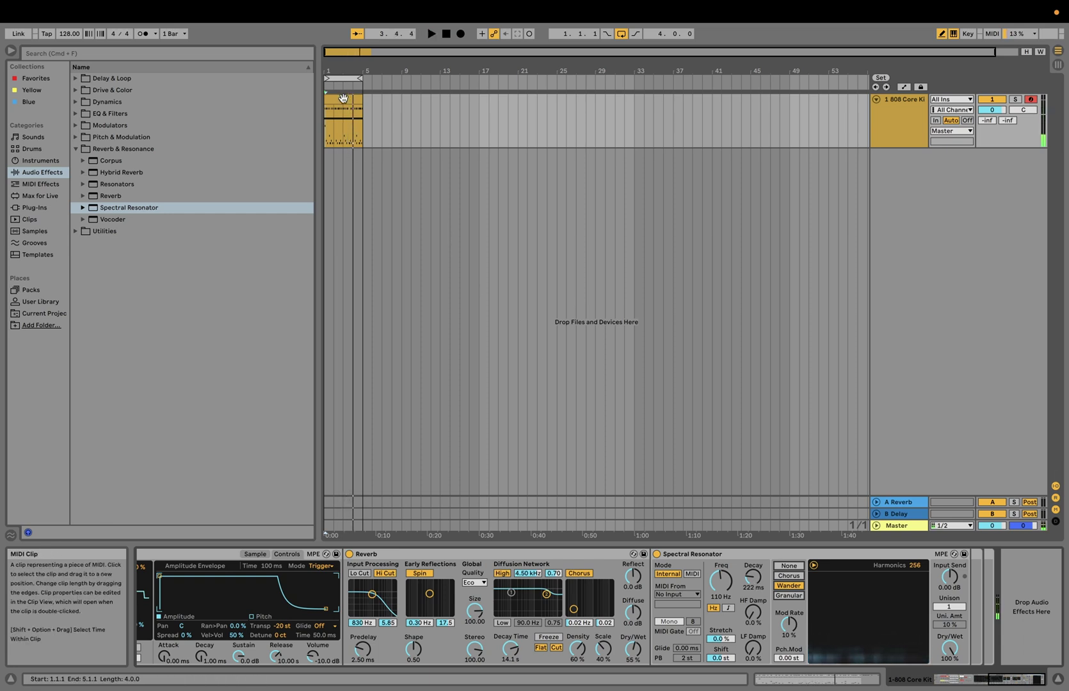
- Return to the clip's note editor and draw a sixteenth-length Hi Conga note at 3.3.1
key(shift+Tab)
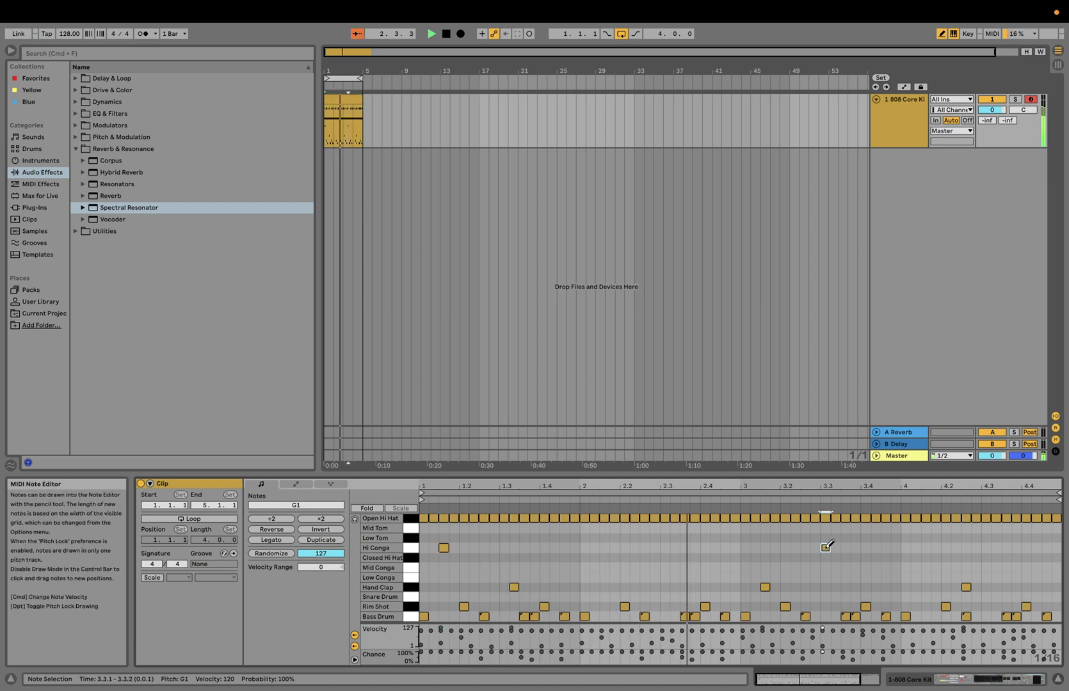
click(826, 547)
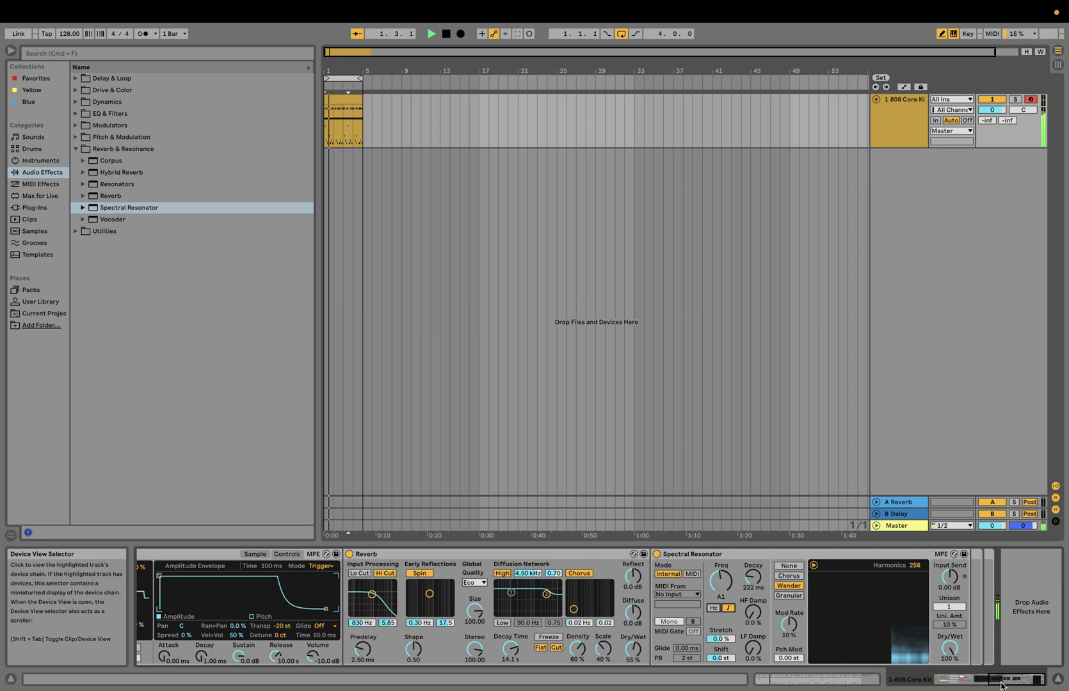
- Show the modulation of Spectral Resonator's frequency note in the clip and draw a shallow stepped dip from 3.3.1 to about 4.1.3 during playback
right_click(721, 583)
click(740, 618)
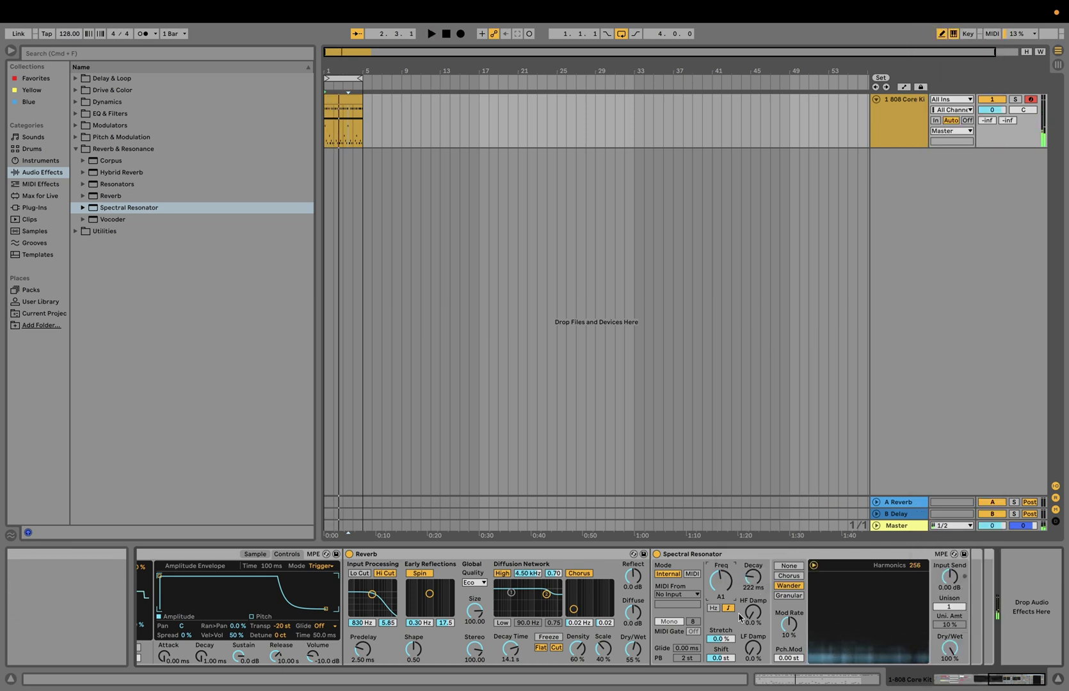
right_click(728, 584)
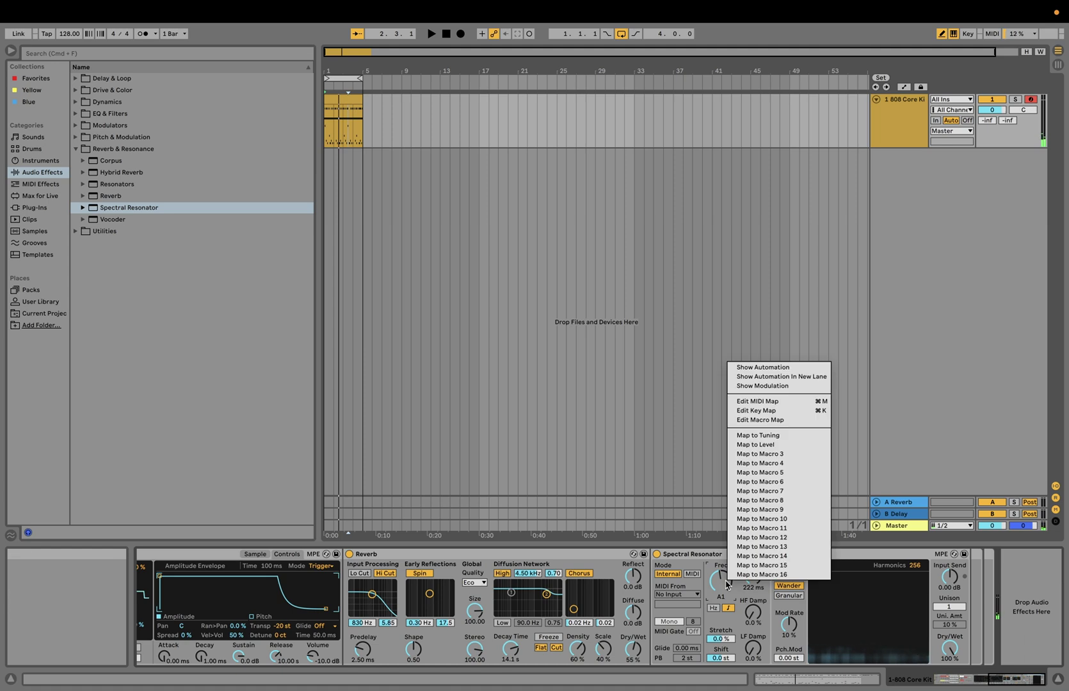
click(790, 387)
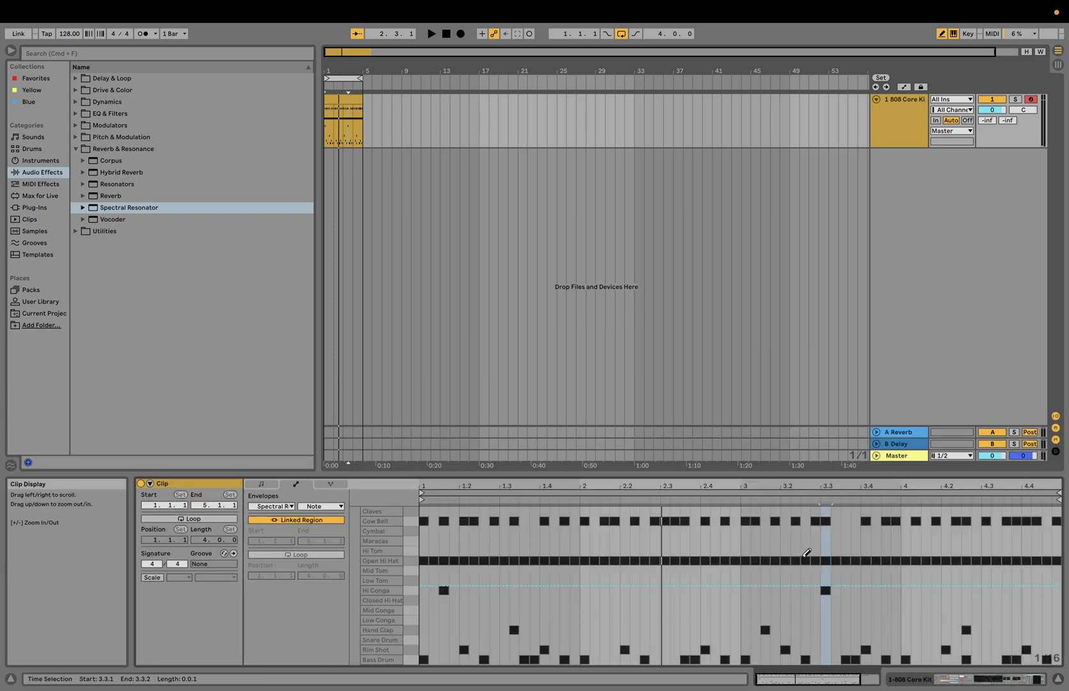
key(space)
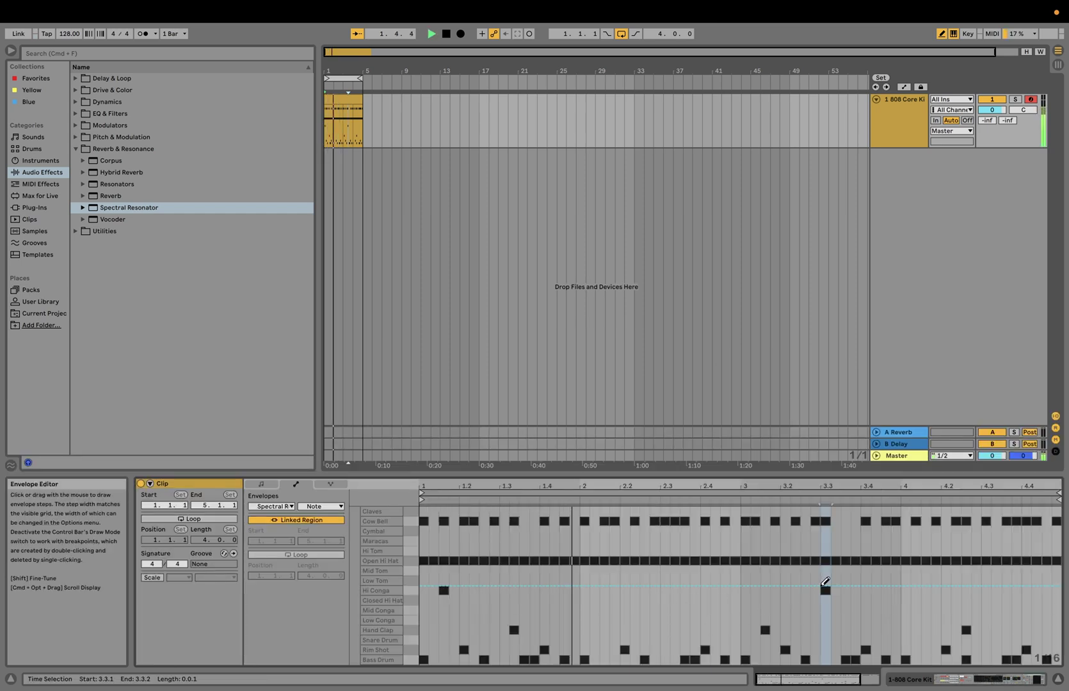
mouse_move(826, 582)
mouse_down()
mouse_move(829, 596)
mouse_move(909, 605)
mouse_up()
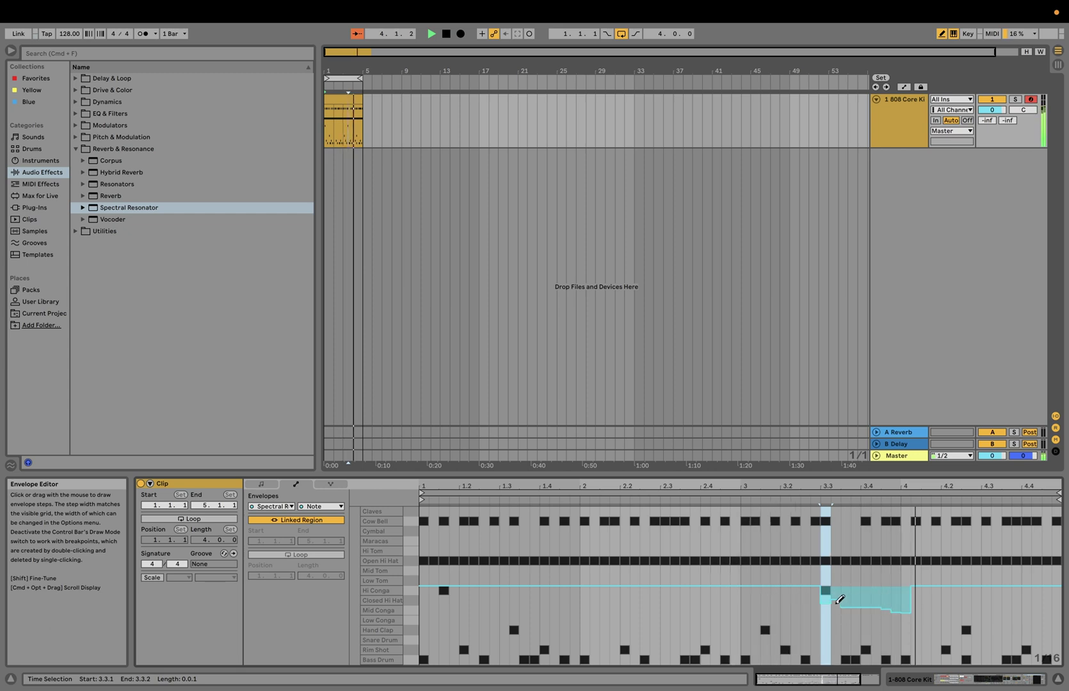
mouse_move(840, 600)
mouse_down()
mouse_move(906, 600)
mouse_move(835, 592)
mouse_move(918, 594)
mouse_up()
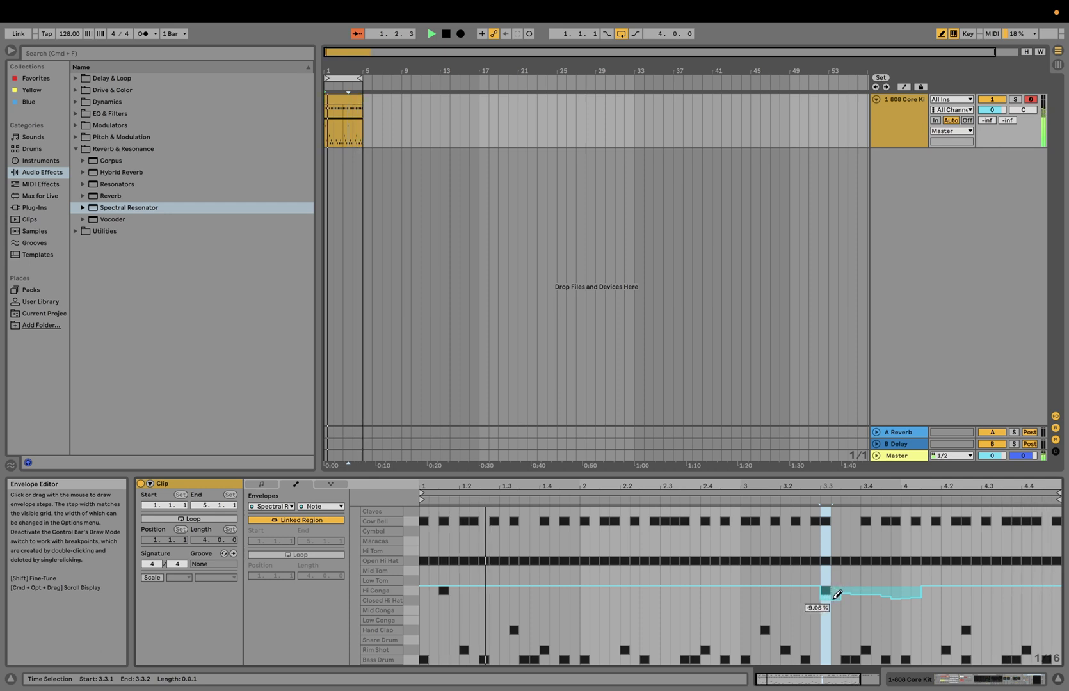
mouse_move(838, 594)
mouse_down()
mouse_move(915, 595)
mouse_move(845, 595)
mouse_up()
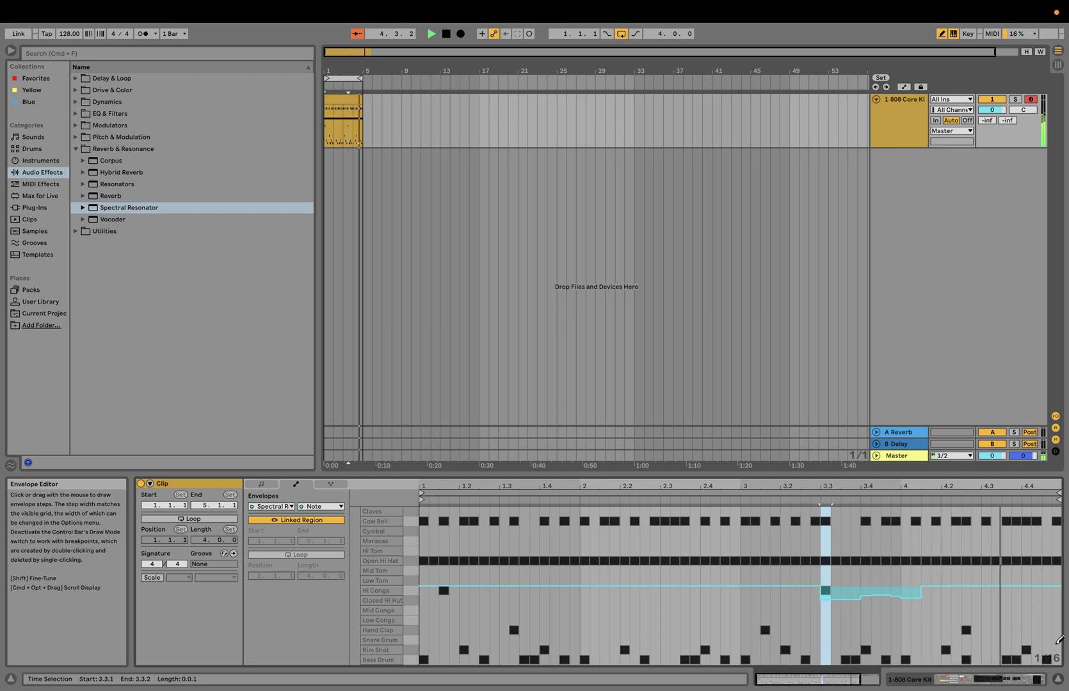
- Return to the devices, switch Spectral Resonator's modulation mode to Chorus and transpose Conga Hi 808 to -12 st
key(shift+Tab)
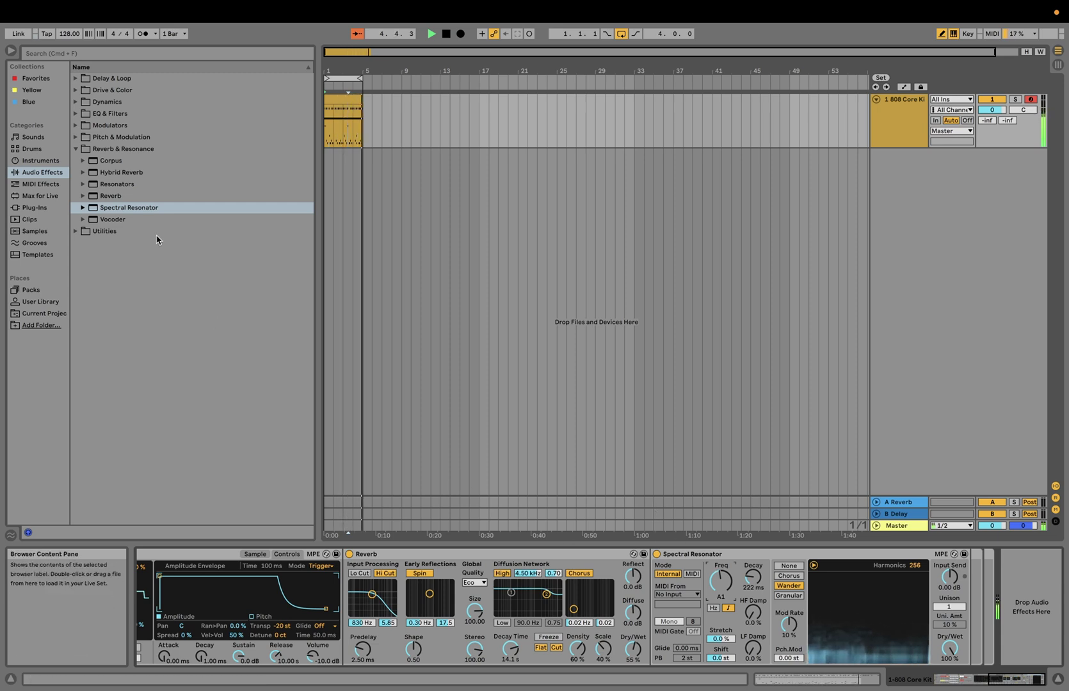
click(123, 206)
click(119, 197)
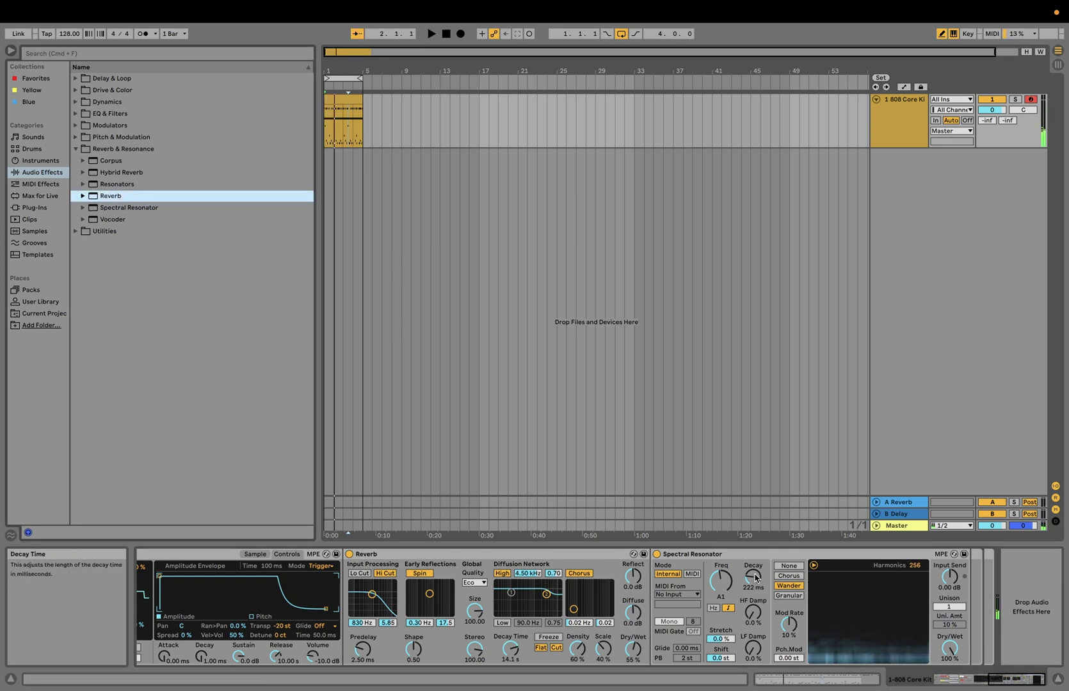
click(787, 596)
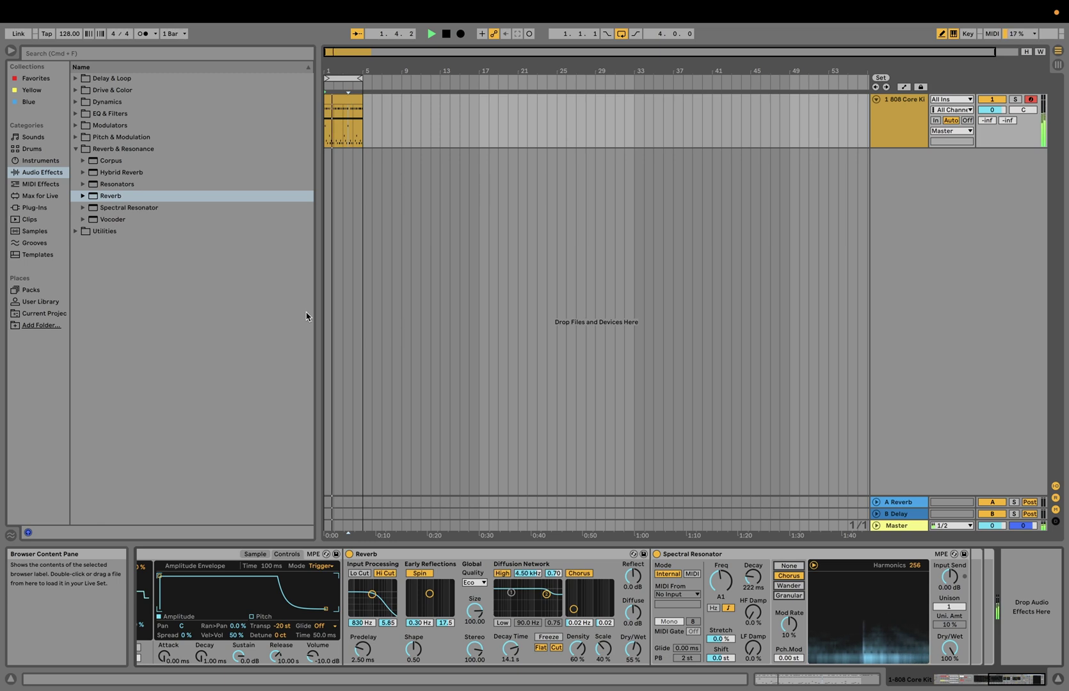
scroll(536, 607, left, 10)
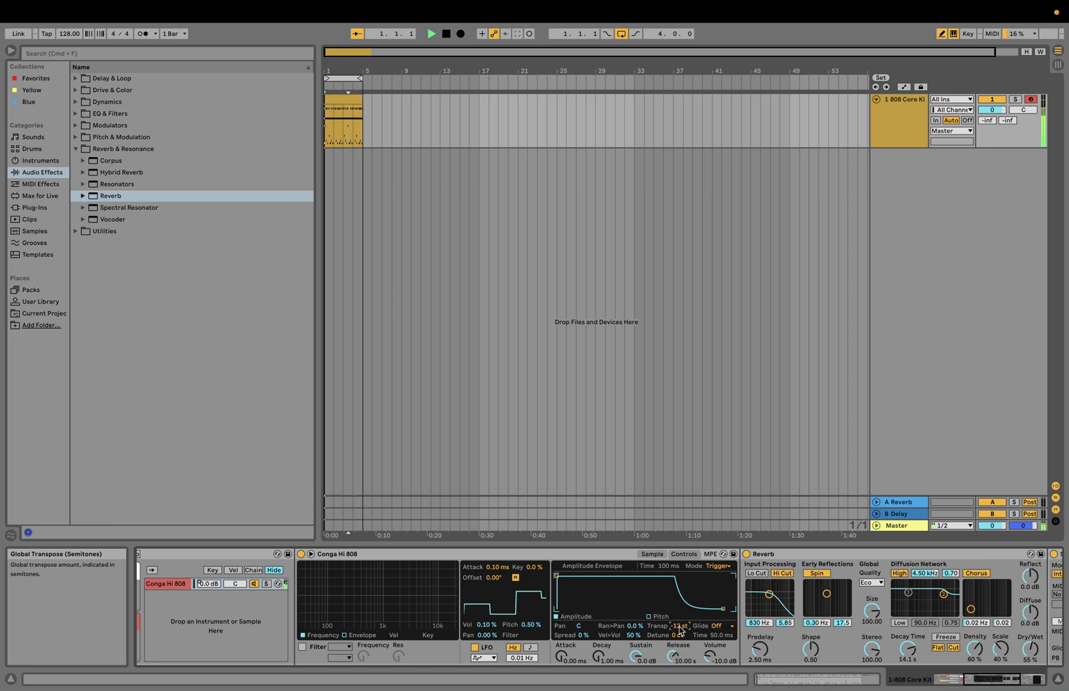
scroll(681, 631, right, 10)
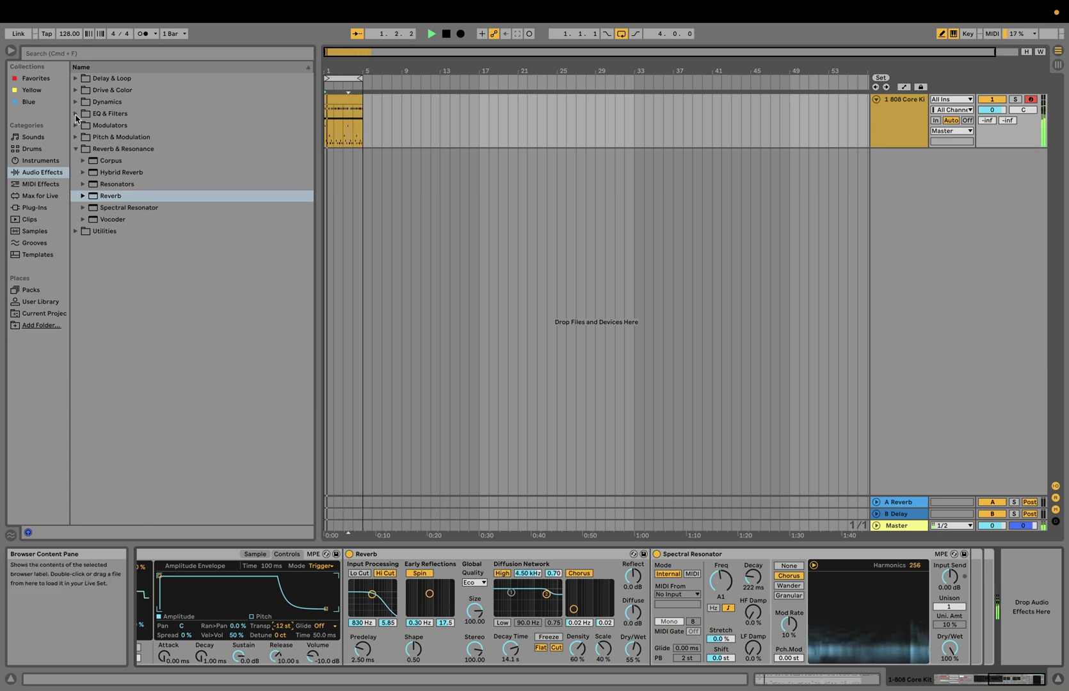
- Add Auto Filter after Spectral Resonator, switch it to high-pass and set its cutoff frequency to 326 Hz
click(103, 114)
key(space)
click(100, 125)
mouse_move(100, 125)
mouse_down()
mouse_move(442, 282)
mouse_move(982, 586)
mouse_move(971, 586)
mouse_up()
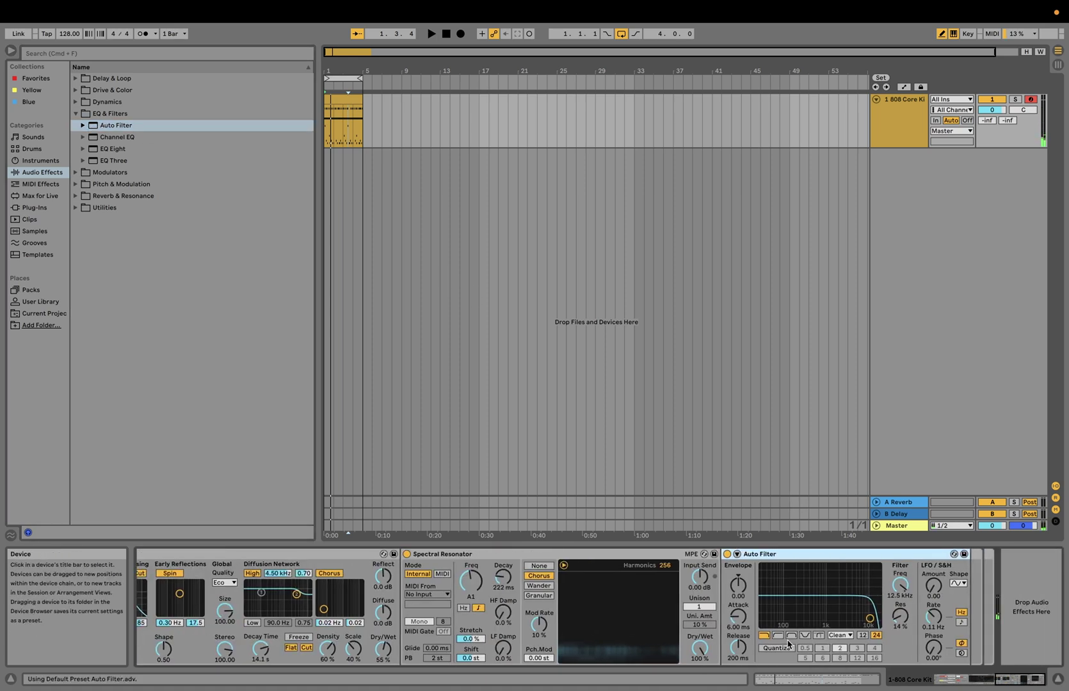
click(778, 636)
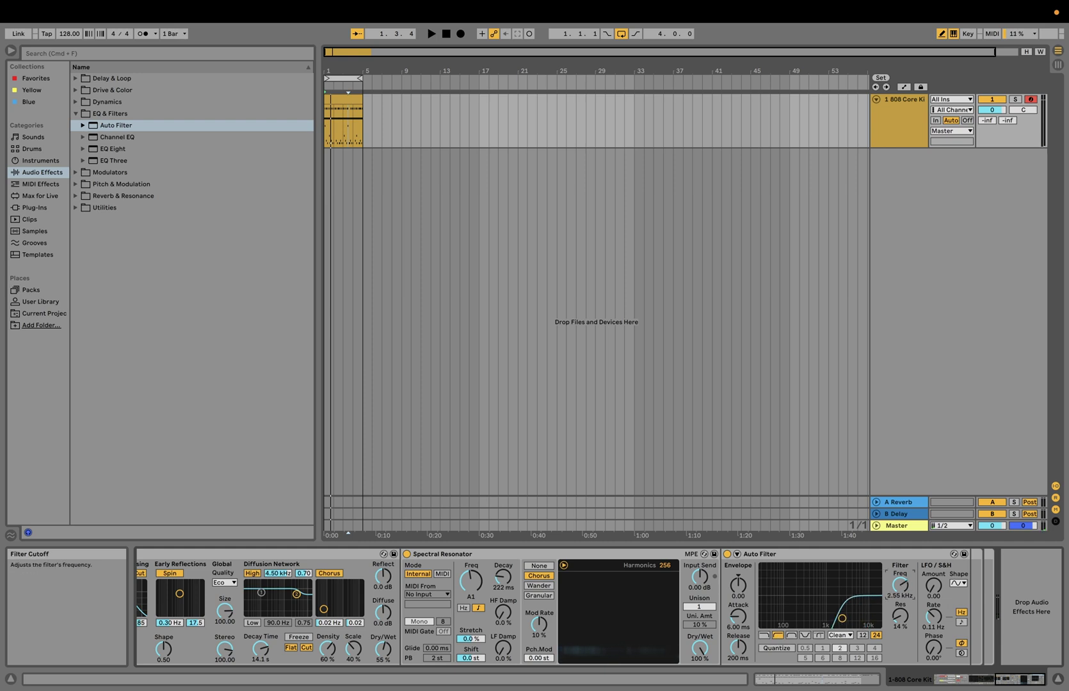
drag(900, 584, 900, 599)
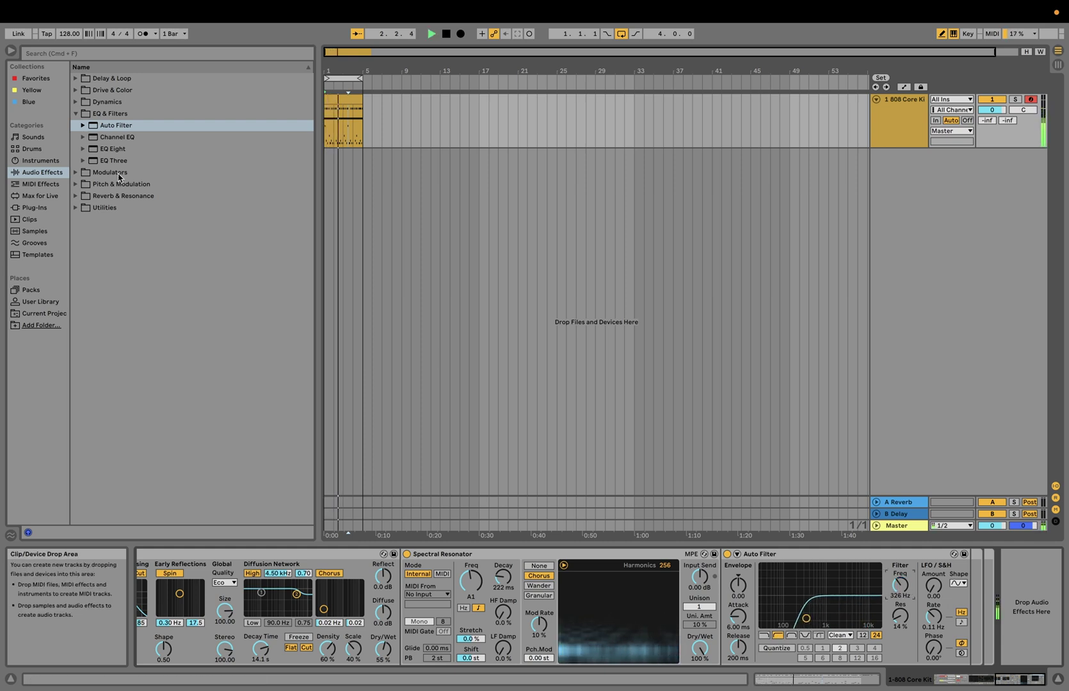
- Add a second Reverb after Auto Filter inside the Hi Conga chain
click(101, 196)
double_click(100, 200)
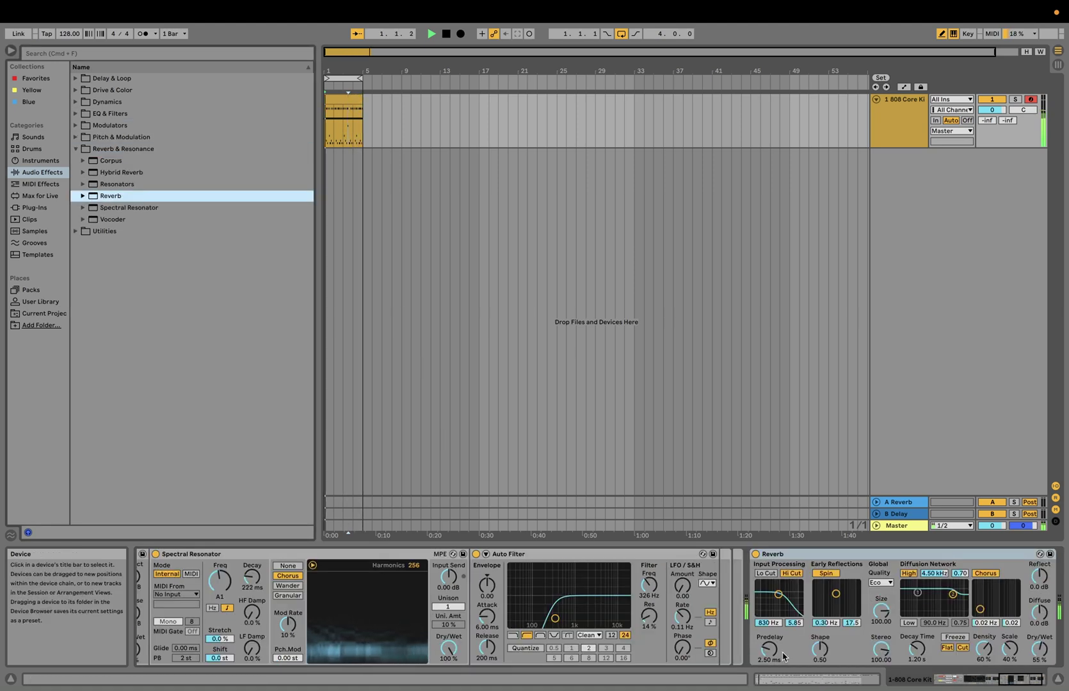
click(818, 559)
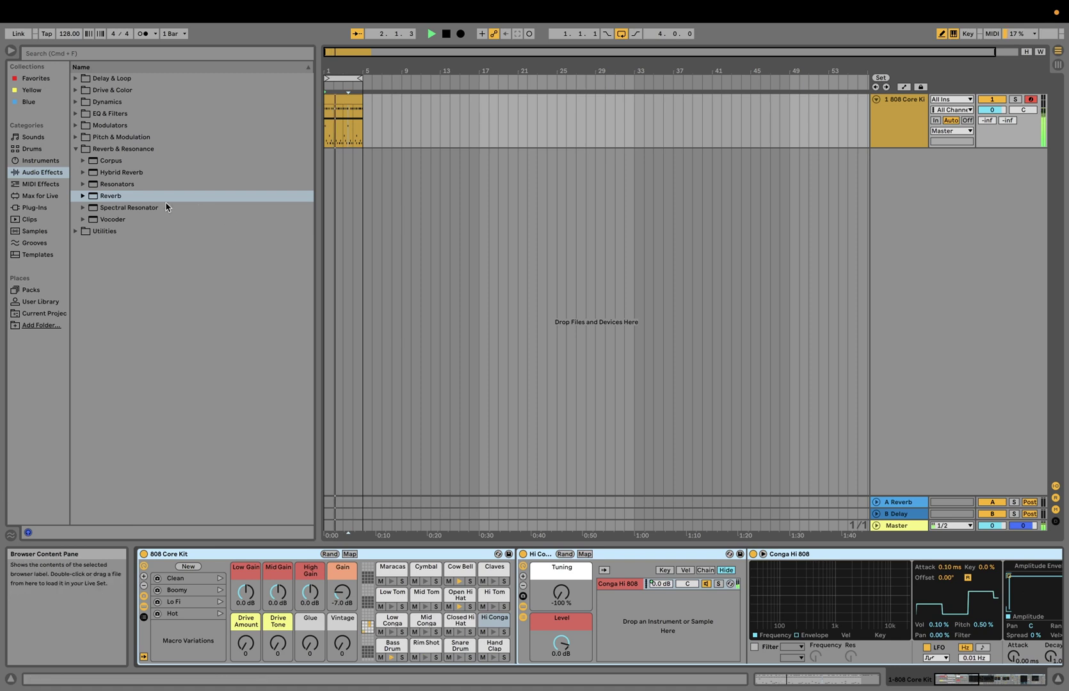
drag(108, 196, 968, 606)
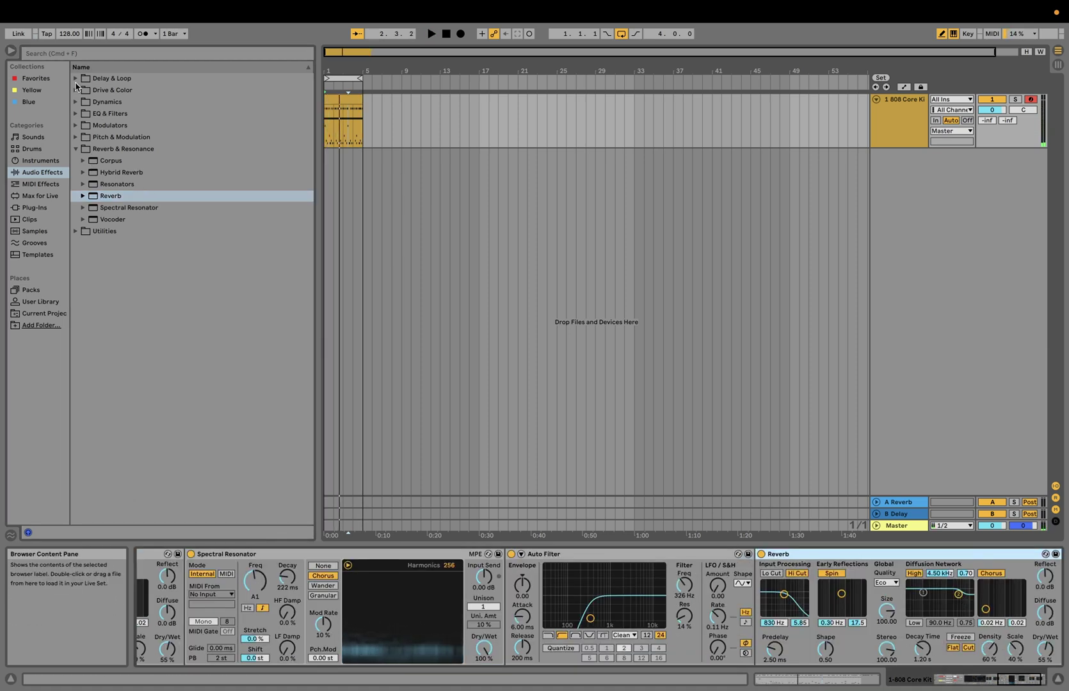
- Find Chorus-Ensemble among the pitch and modulation effects and insert it between Auto Filter and the second Reverb
click(77, 80)
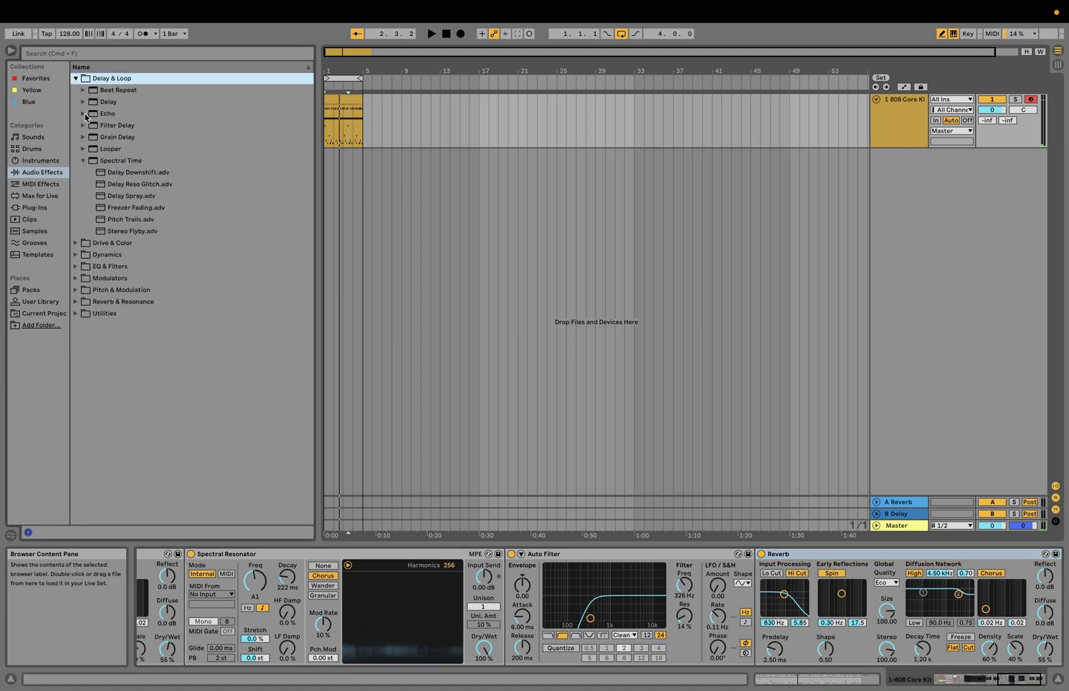
click(83, 161)
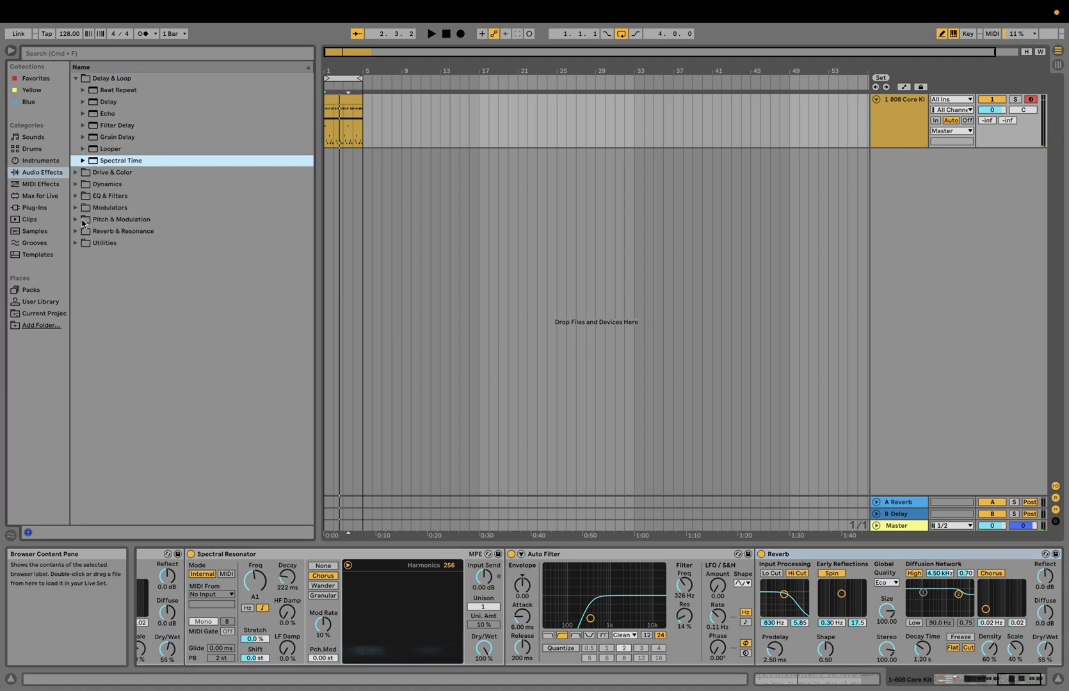
click(76, 243)
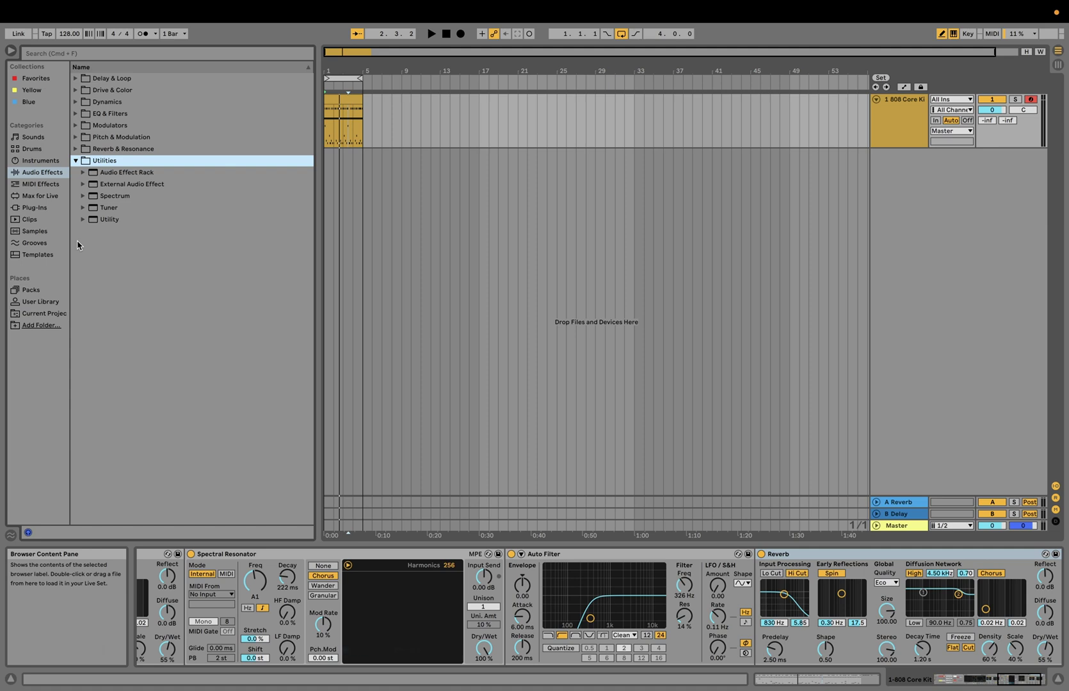
click(75, 138)
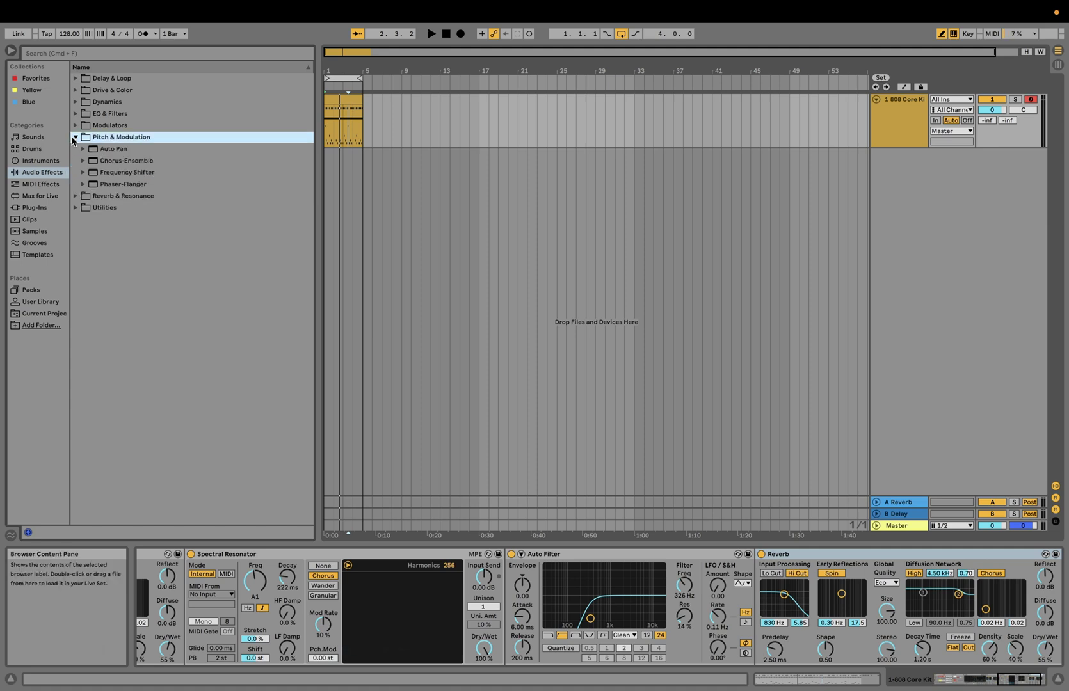
click(96, 162)
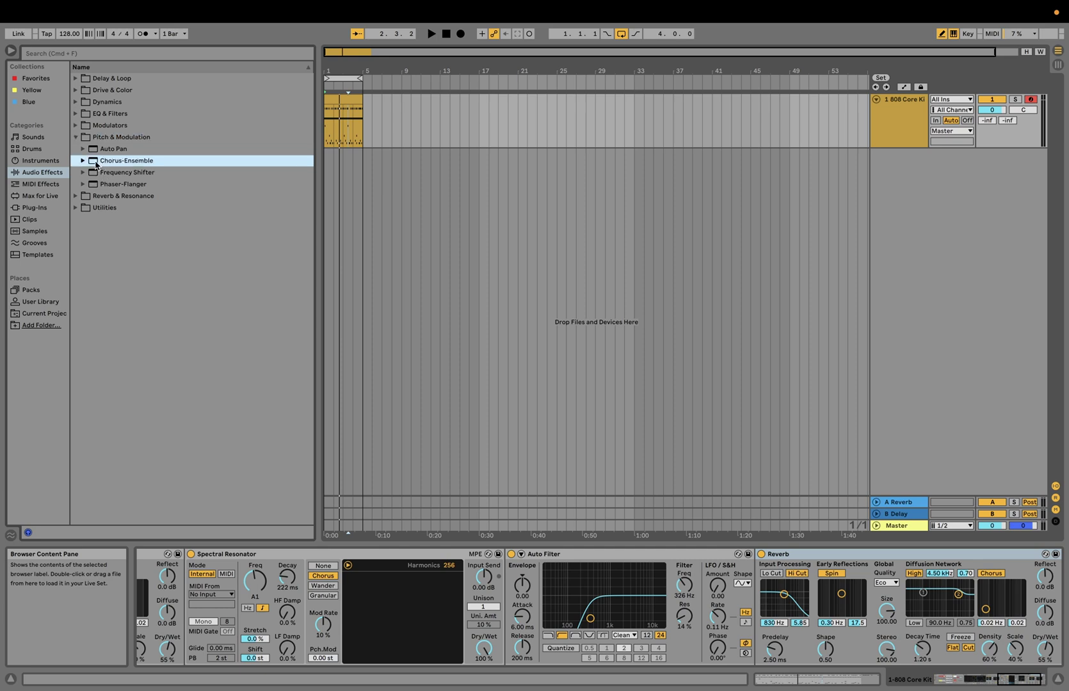
drag(721, 538, 759, 569)
- Play the loop and set Chorus-Ensemble's feedback to 76%, dry/wet to 40% and warmth to 29%
key(space)
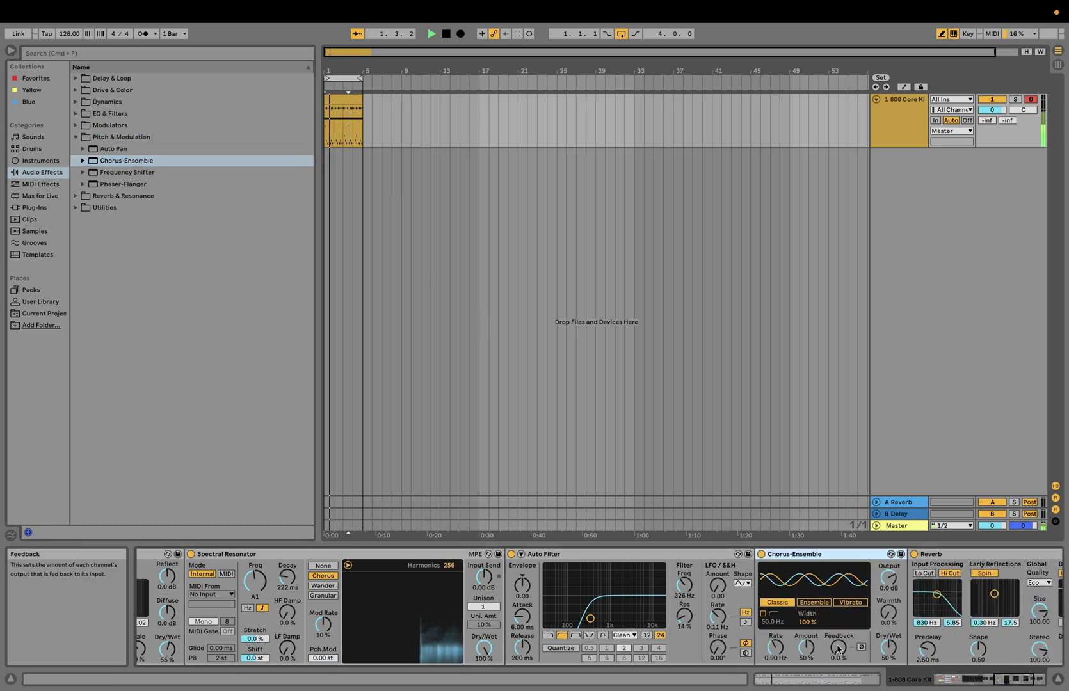
drag(839, 648, 891, 654)
scroll(891, 654, down, 10)
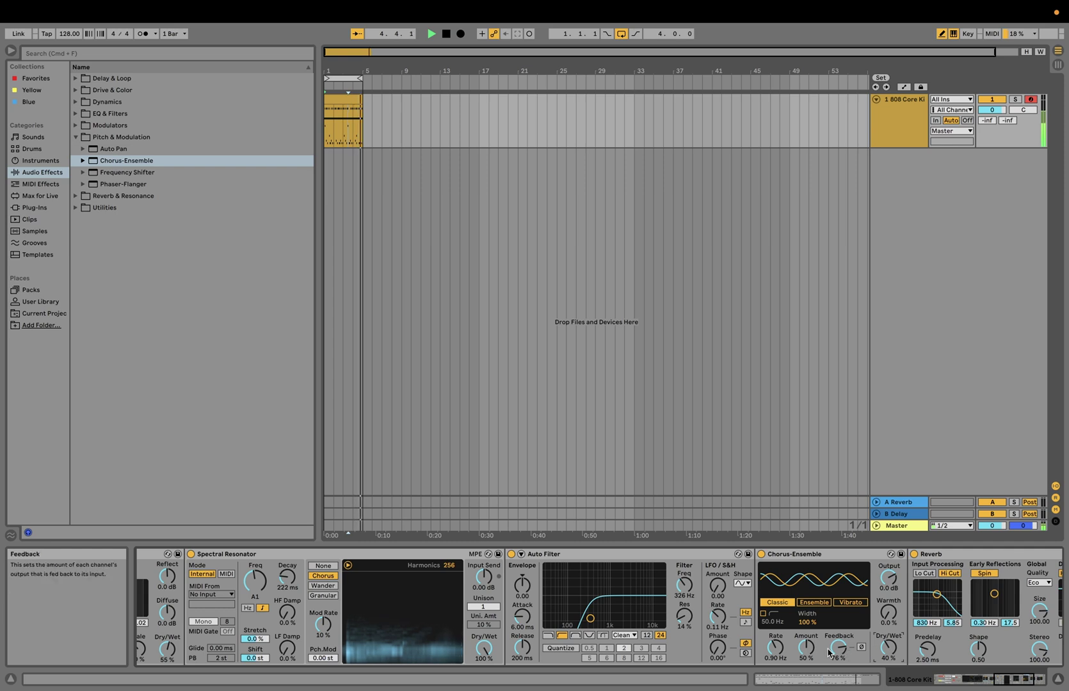
scroll(889, 613, up, 8)
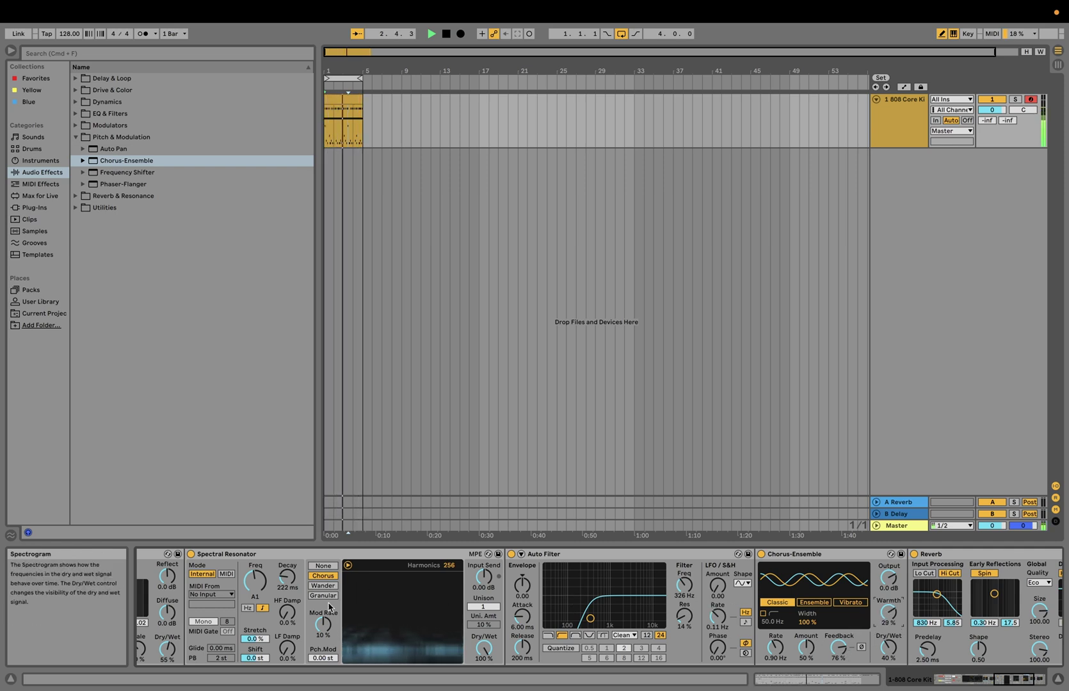
- Lower Auto Filter's cutoff frequency to 133 Hz with the resonance at 13%
scroll(329, 607, left, 6)
scroll(329, 607, left, 4)
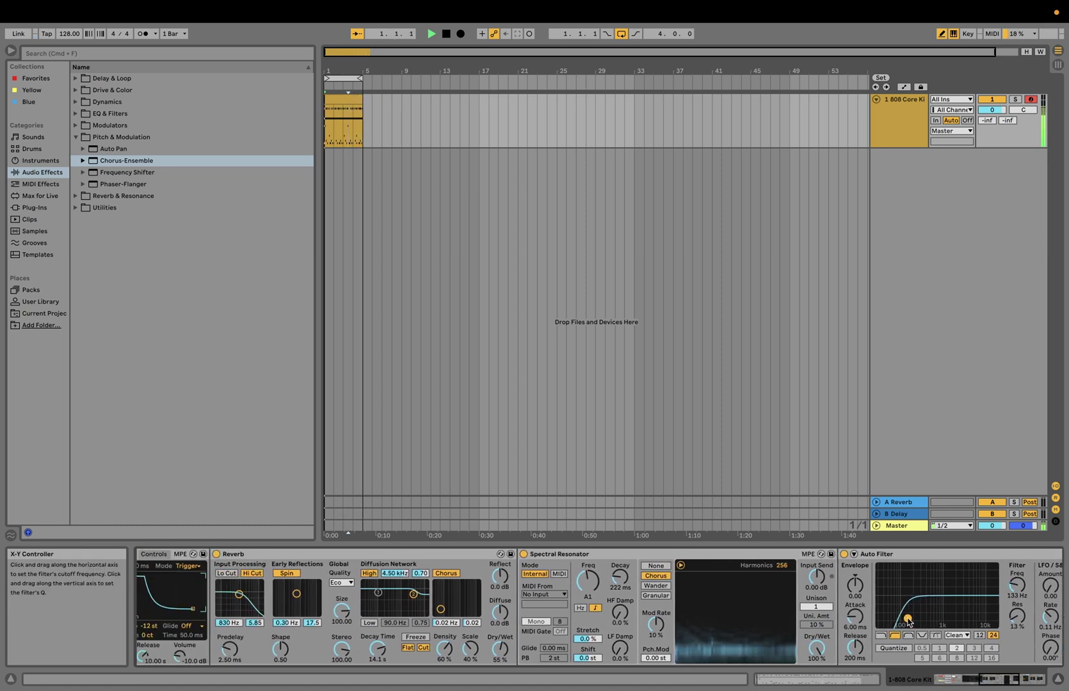
scroll(493, 620, right, 12)
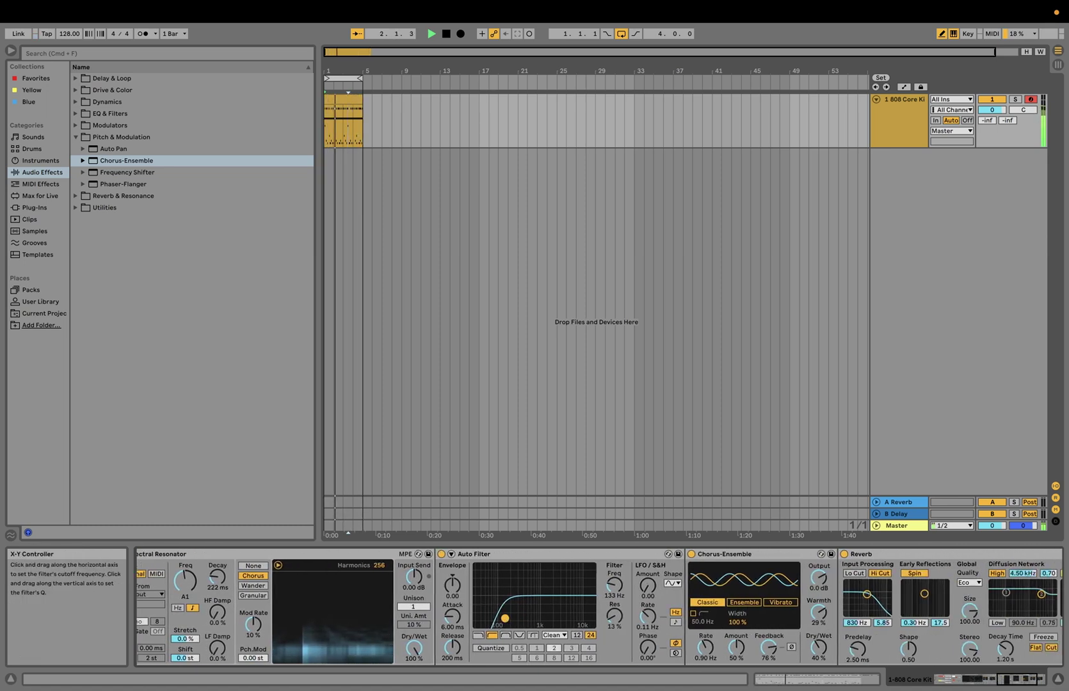
- Raise Auto Filter's cutoff to 219 Hz, and switch Chorus-Ensemble to Ensemble mode with a rate of 2.11 Hz
scroll(805, 629, right, 5)
scroll(804, 630, right, 1)
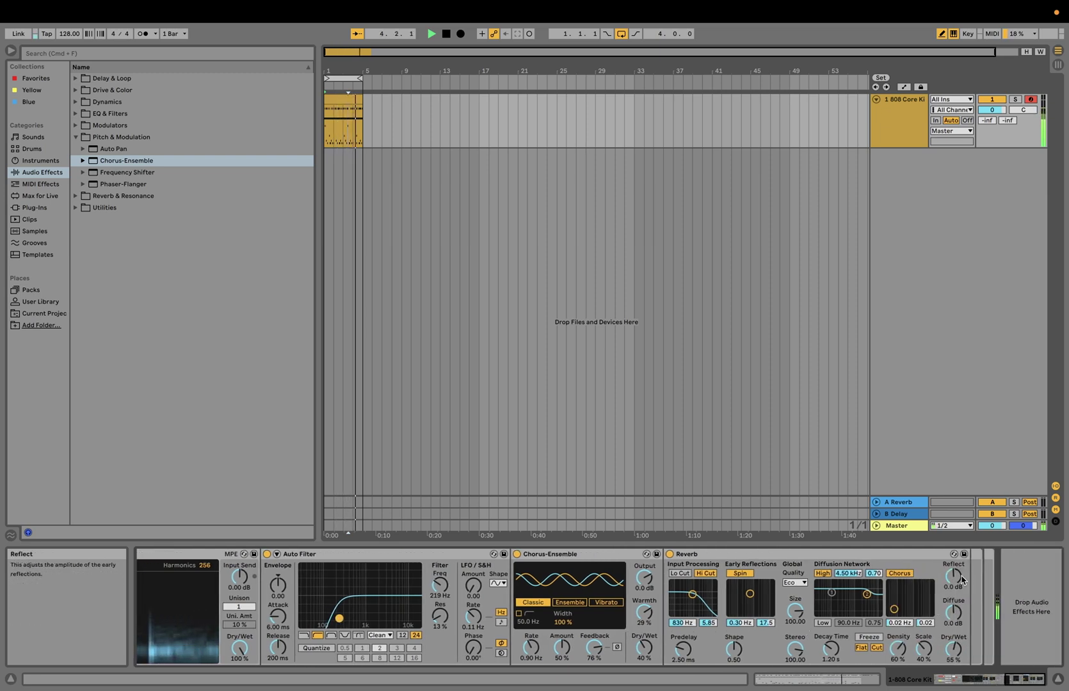
drag(532, 648, 531, 634)
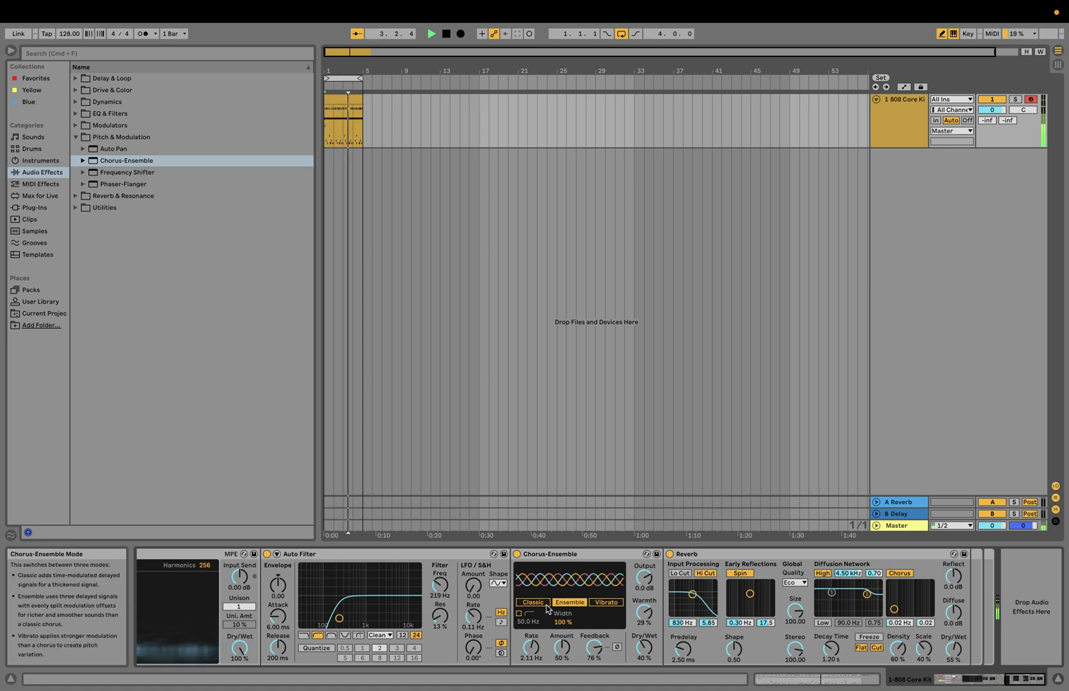
scroll(595, 616, right, 5)
scroll(496, 620, left, 3)
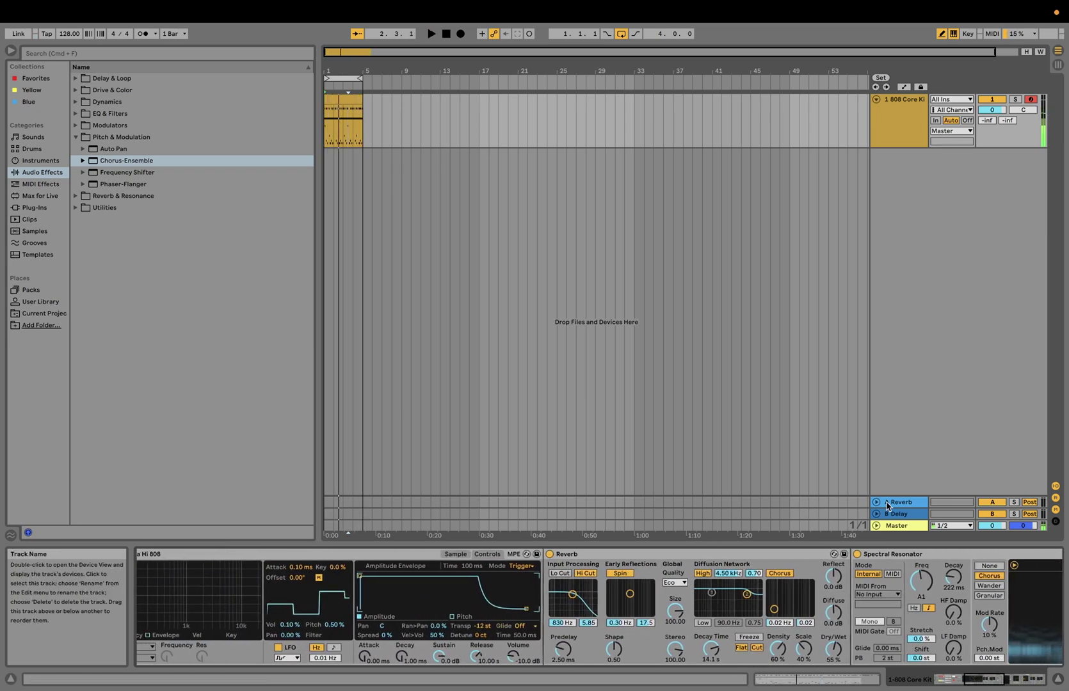
- Select the Master track and add Drum Buss from the drive and color effects
click(900, 527)
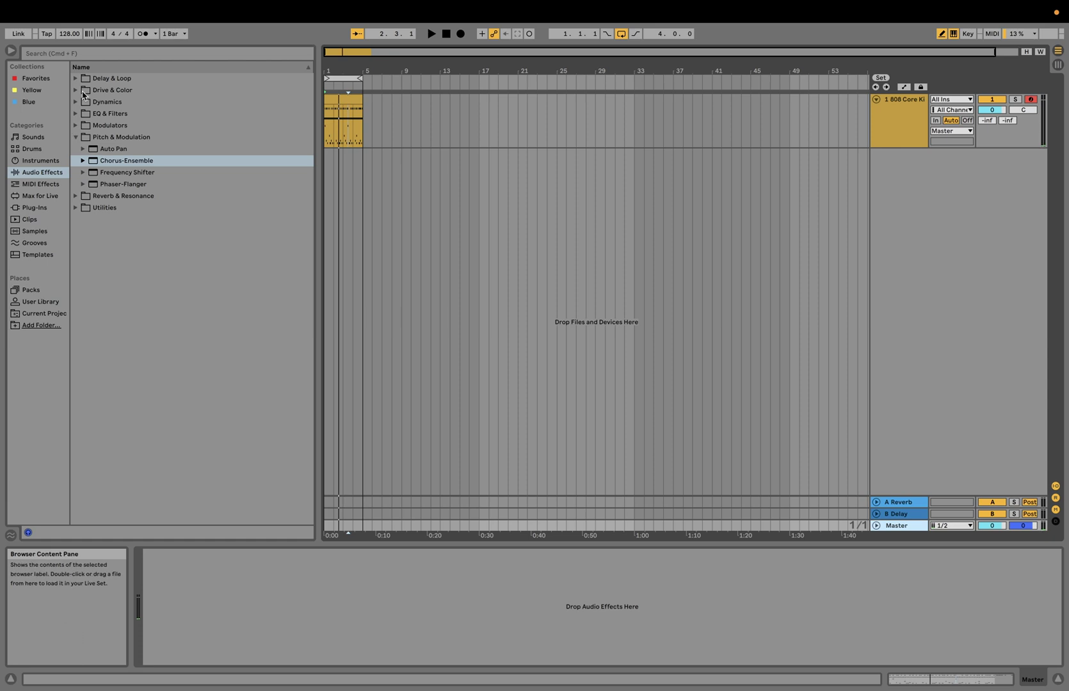
click(76, 138)
click(77, 91)
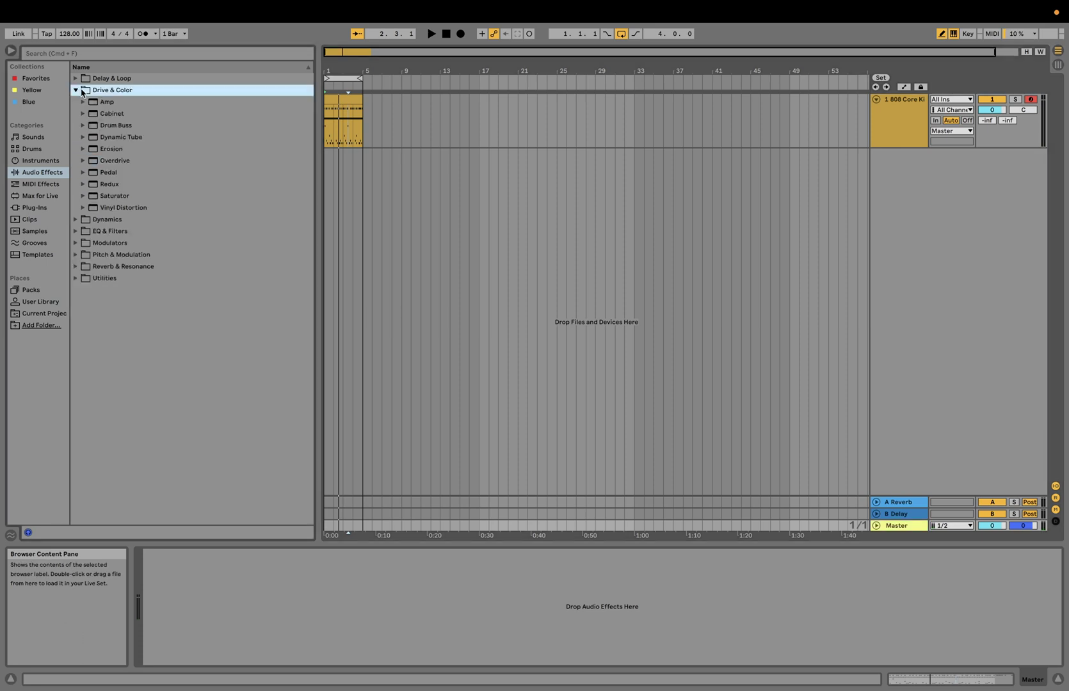
double_click(127, 127)
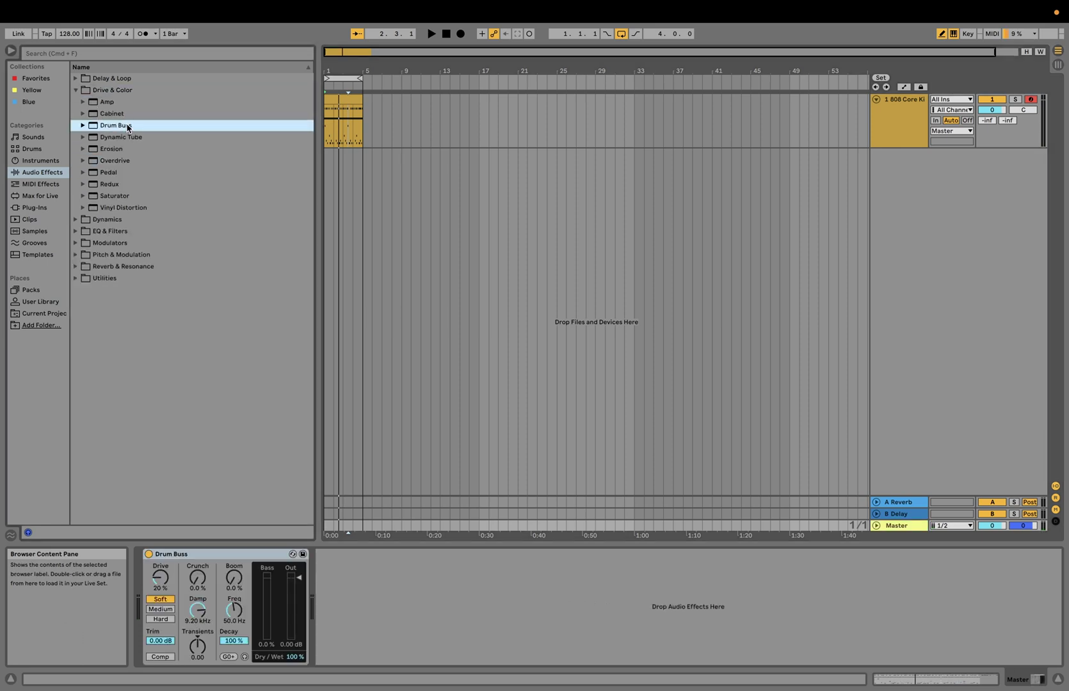
- Play the loop and set Drum Buss to 33% boom and 0.16 transients with its compressor enabled
key(space)
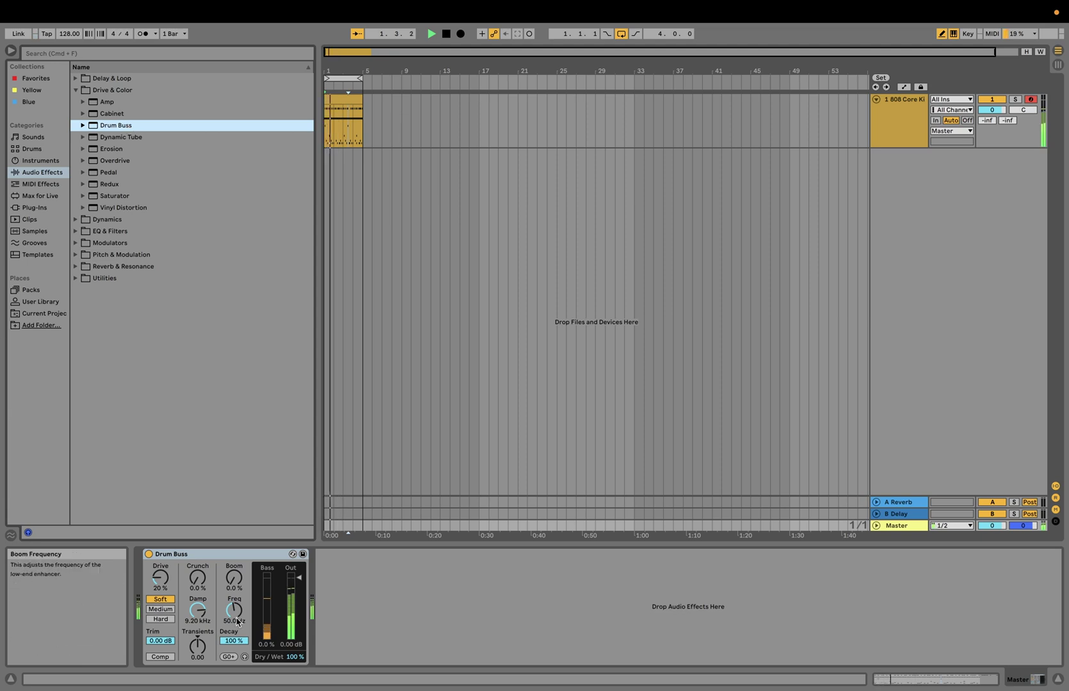
drag(234, 578, 235, 555)
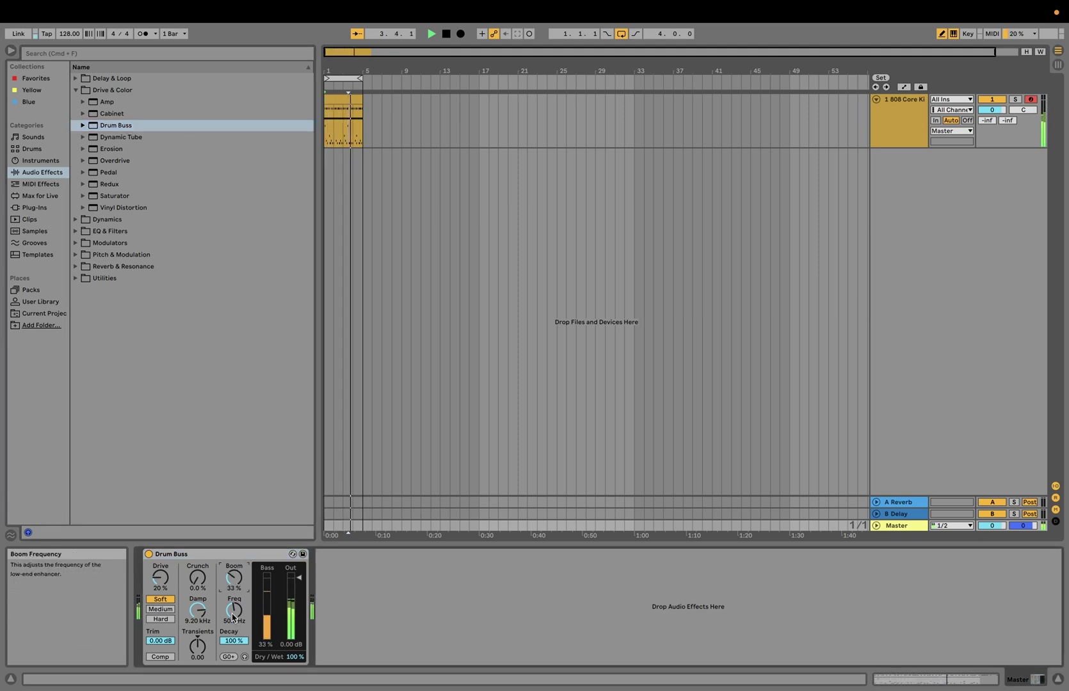
drag(201, 644, 201, 639)
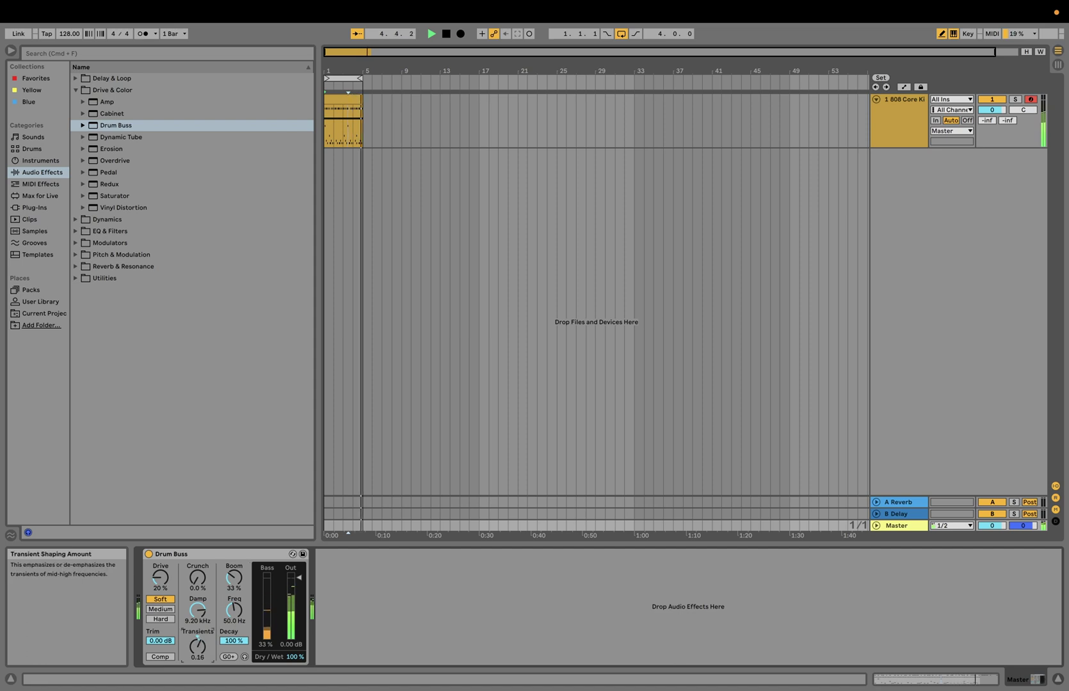
click(164, 659)
key(space)
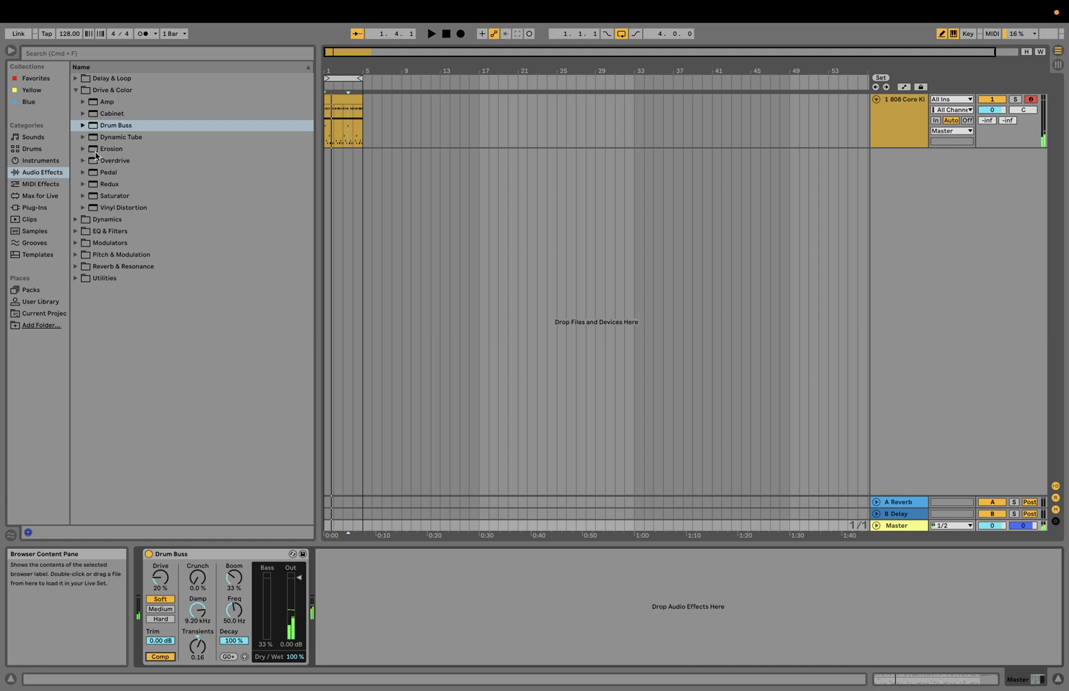
- Add EQ Eight after Drum Buss on the Master track and dip band 2 to -8.80 dB at 174 Hz
click(75, 232)
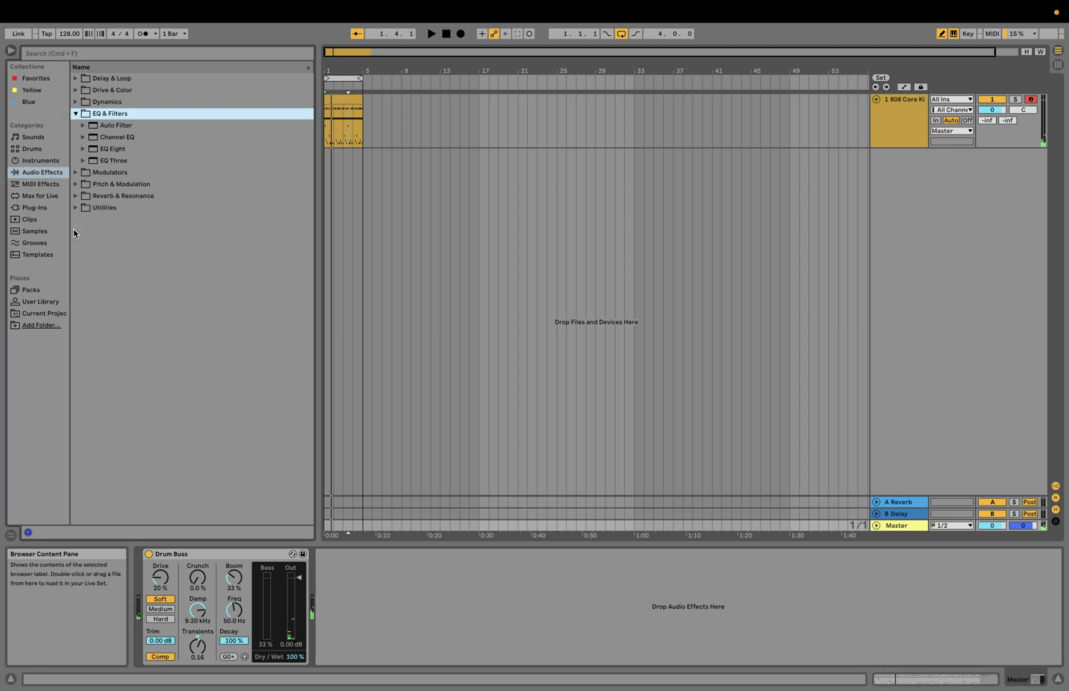
double_click(108, 151)
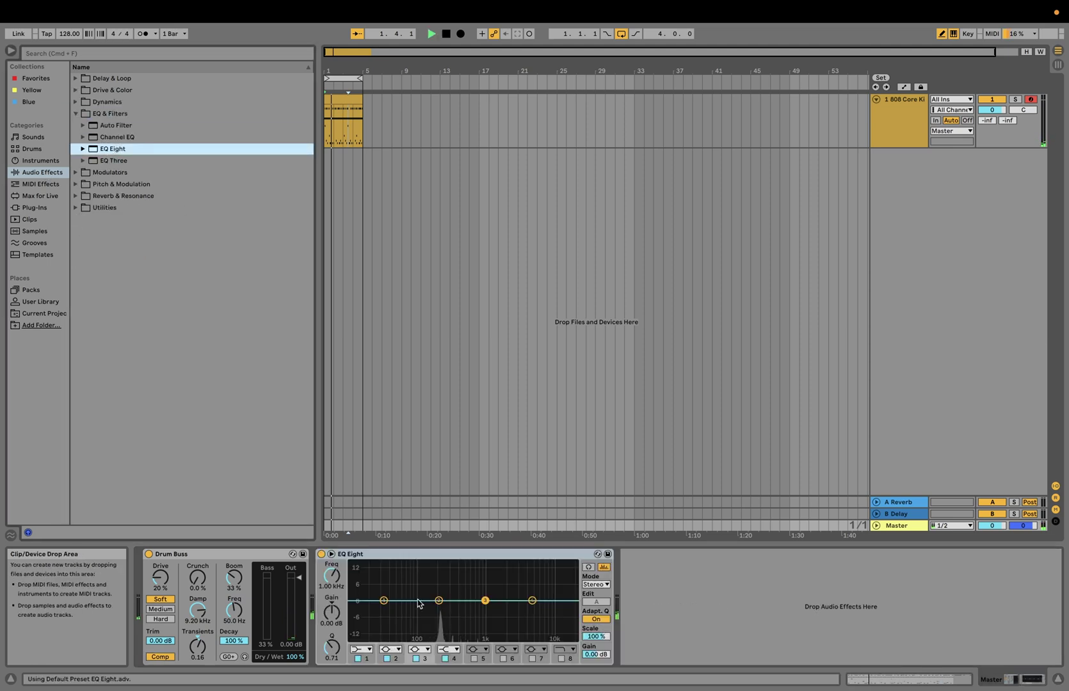
drag(384, 601, 384, 608)
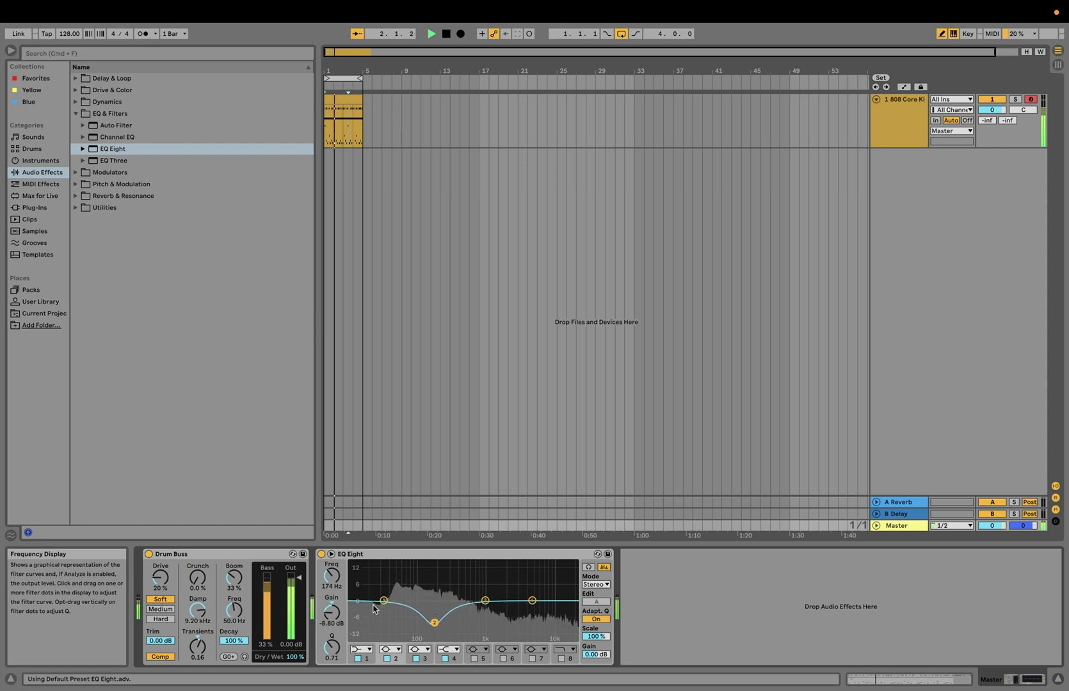
- Make EQ Eight's band 1 a low cut at 30.3 Hz with Q 0.39, and lower band 3 to -1.61 dB at 979 Hz
click(360, 649)
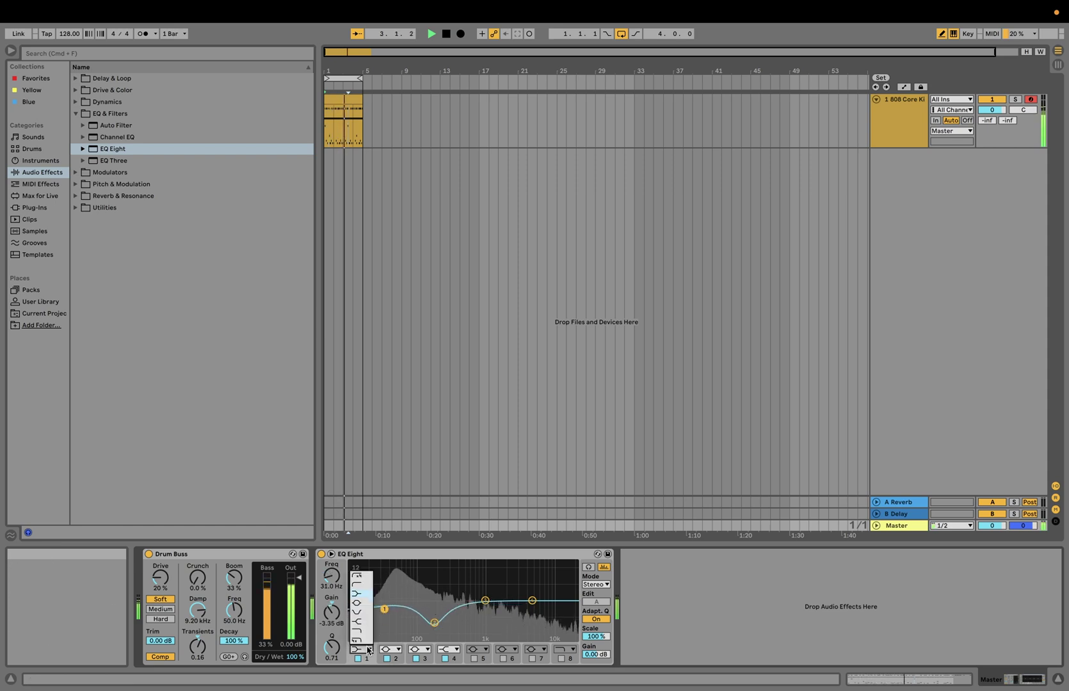
click(359, 590)
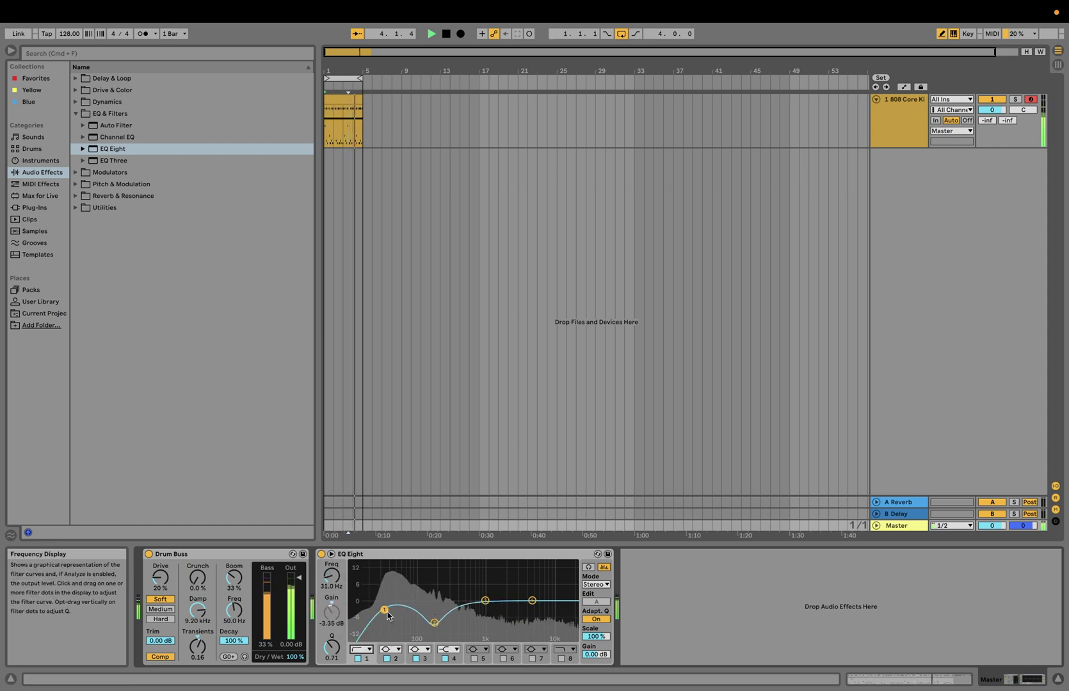
click(486, 600)
drag(485, 600, 484, 606)
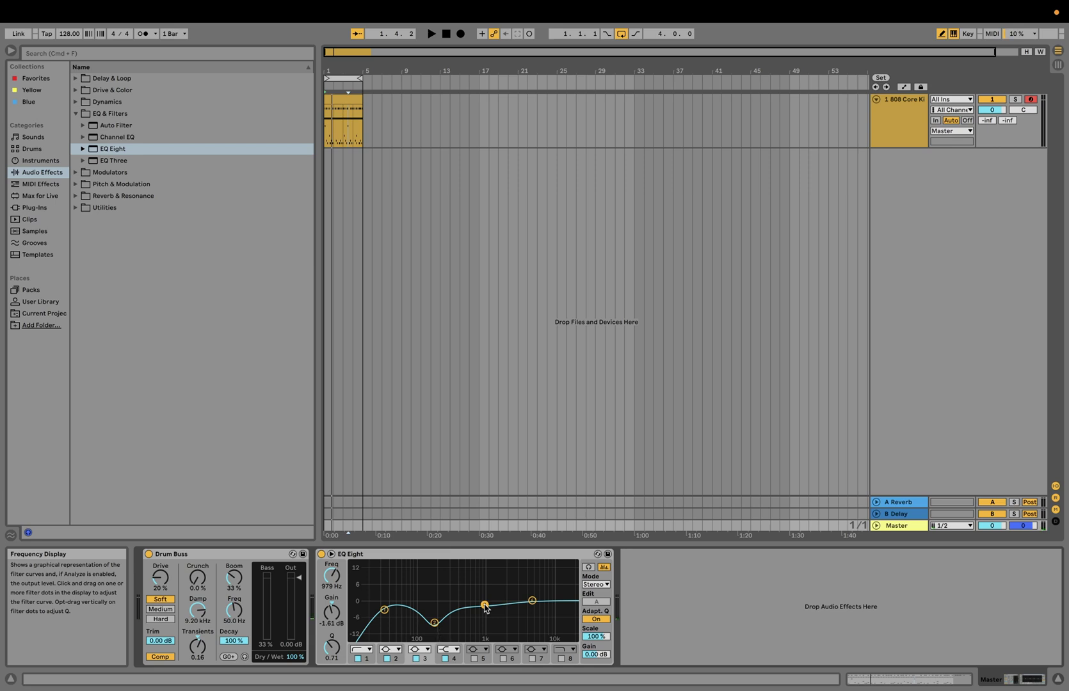
key(space)
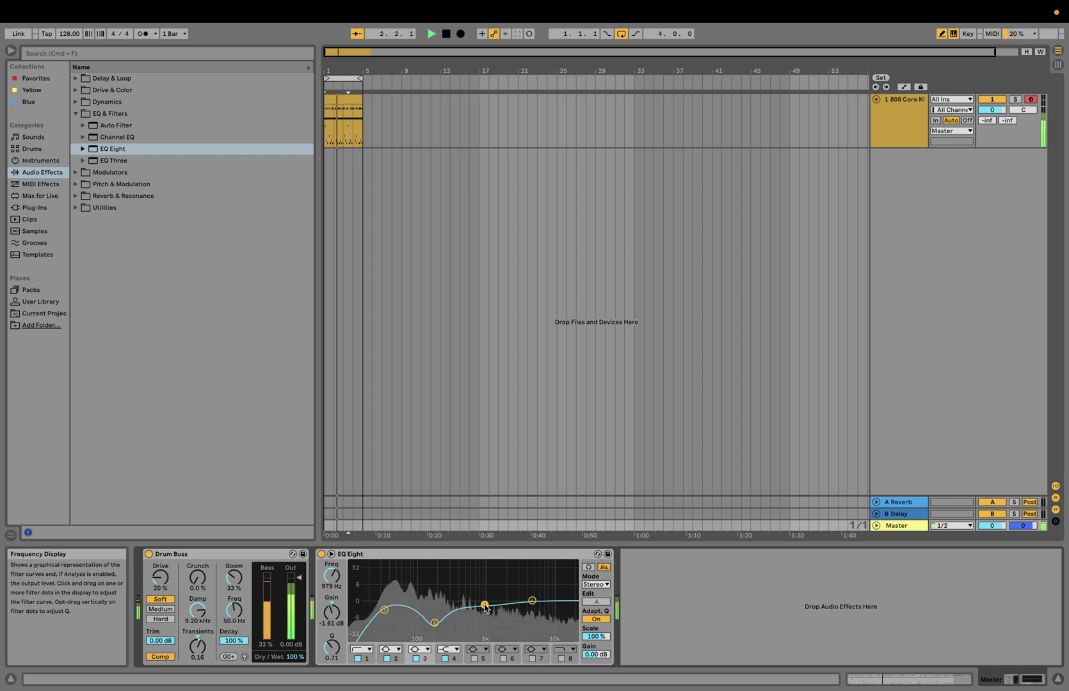
drag(385, 610, 384, 618)
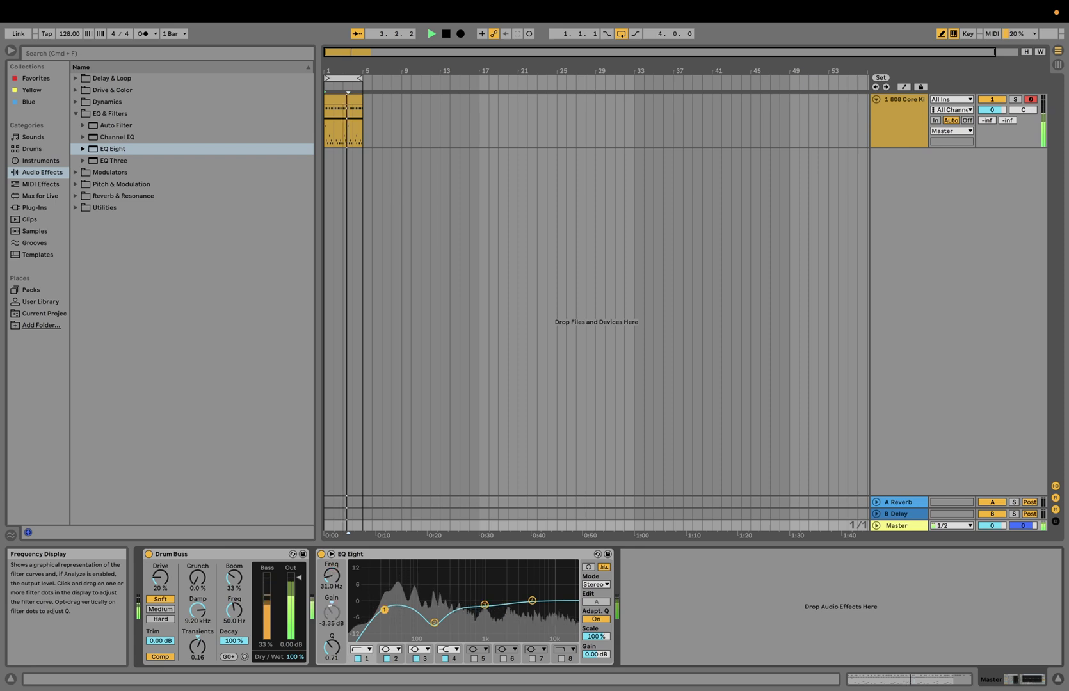
- Reduce Drum Buss's boom to 16% and set its crunch to 14%
drag(236, 594, 235, 620)
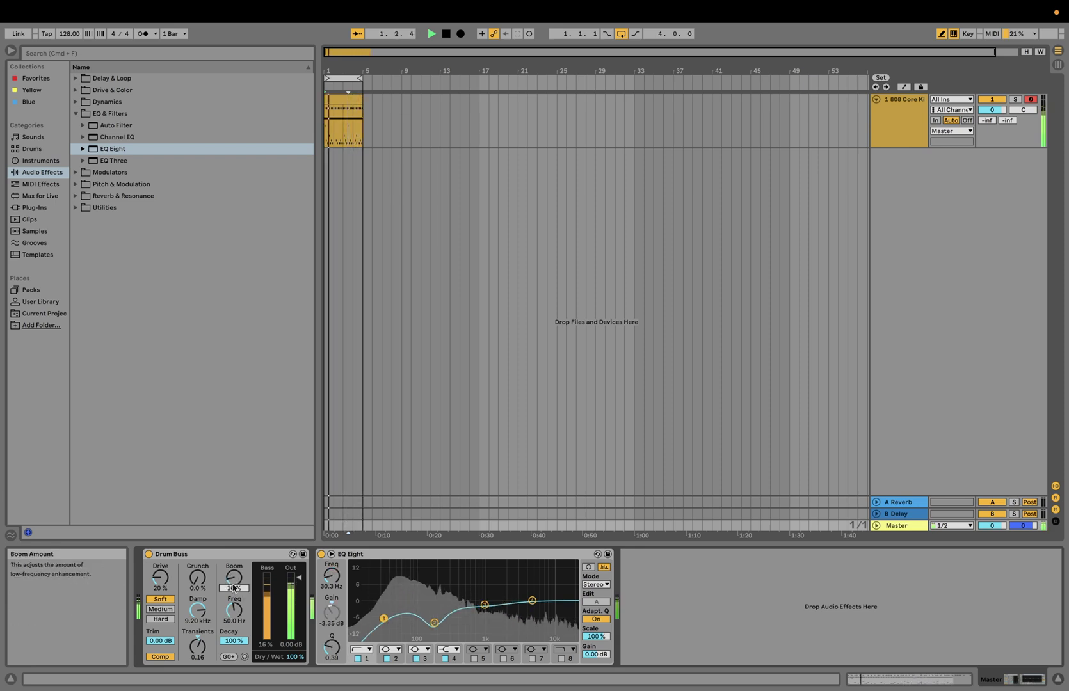
drag(198, 578, 198, 544)
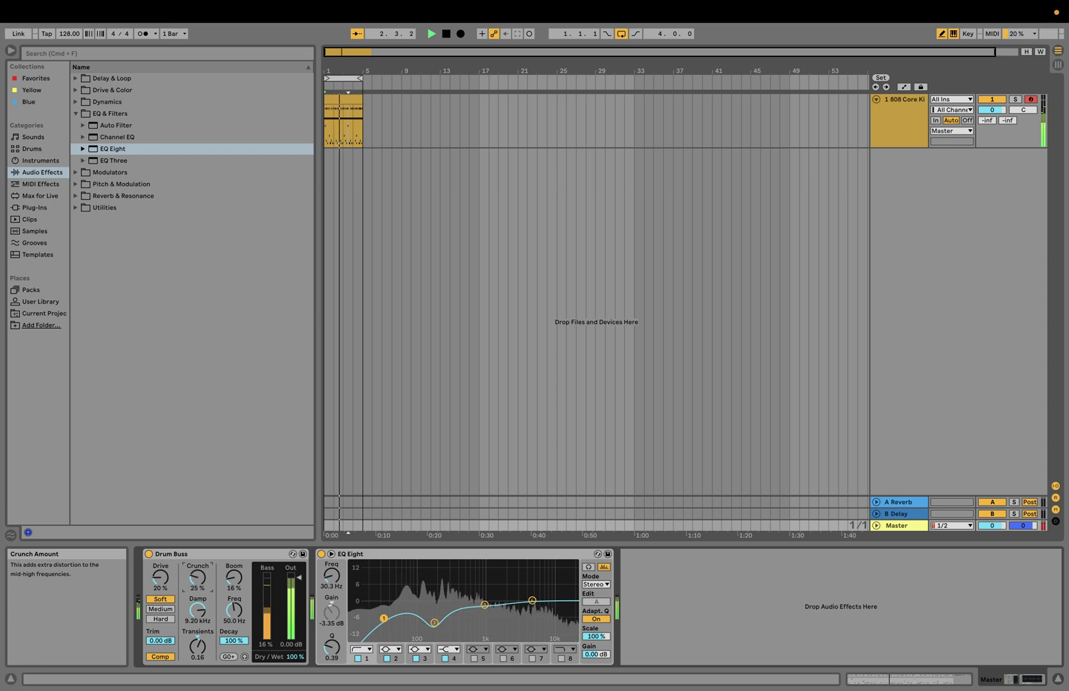
drag(192, 583, 192, 609)
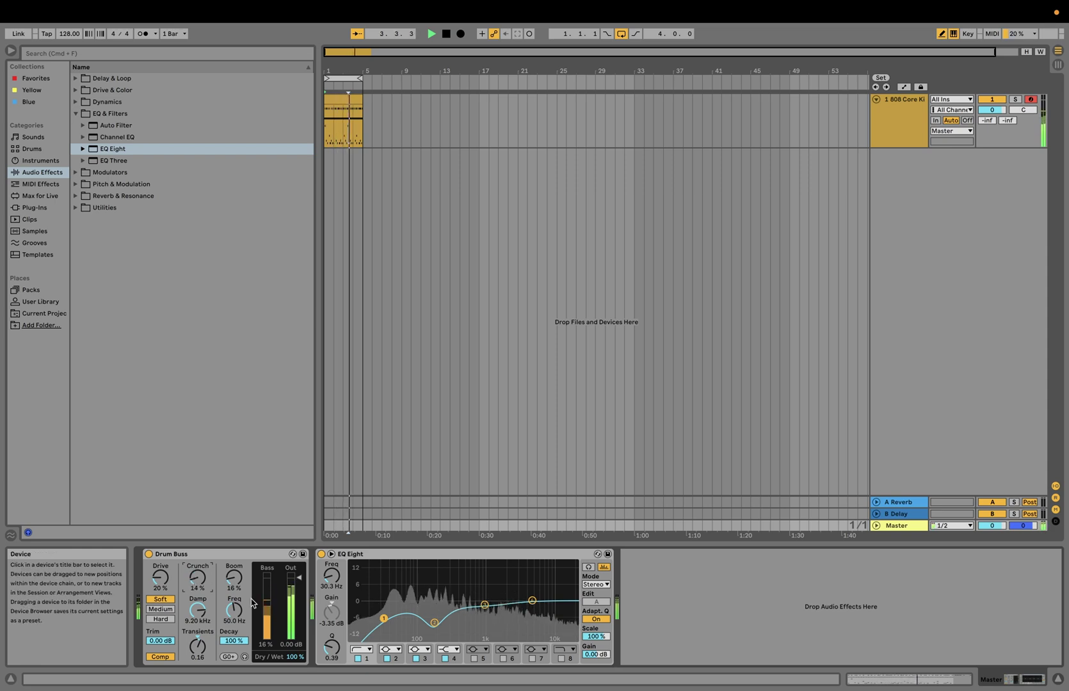
- Find the OTT preset of Multiband Dynamics and add it after EQ Eight on the Master track
click(93, 197)
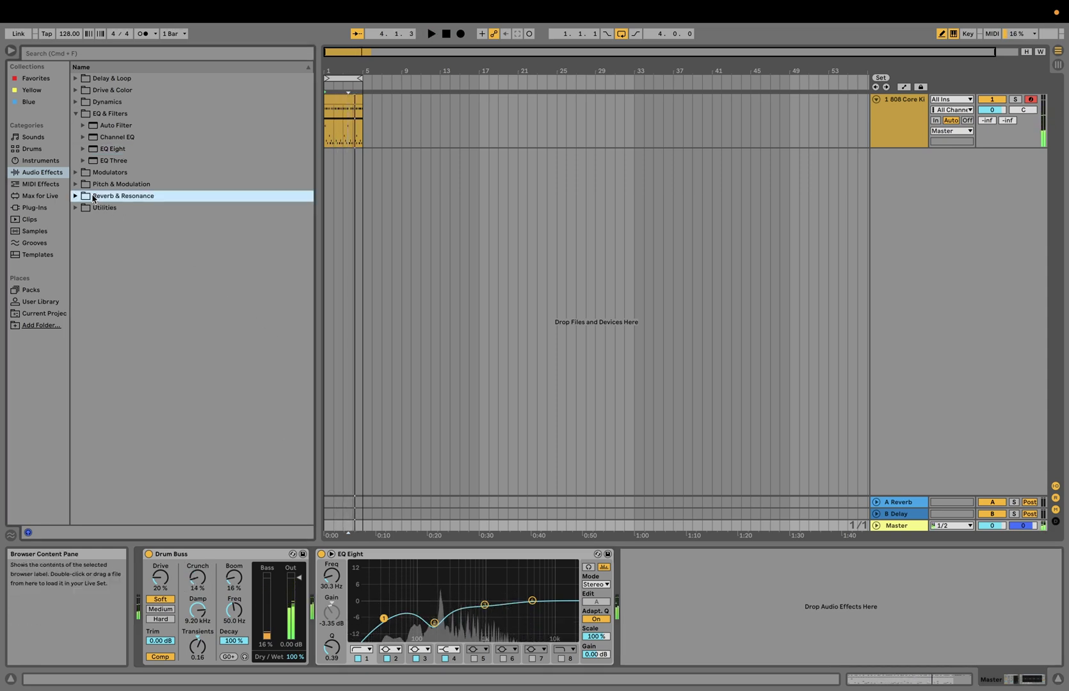
click(50, 161)
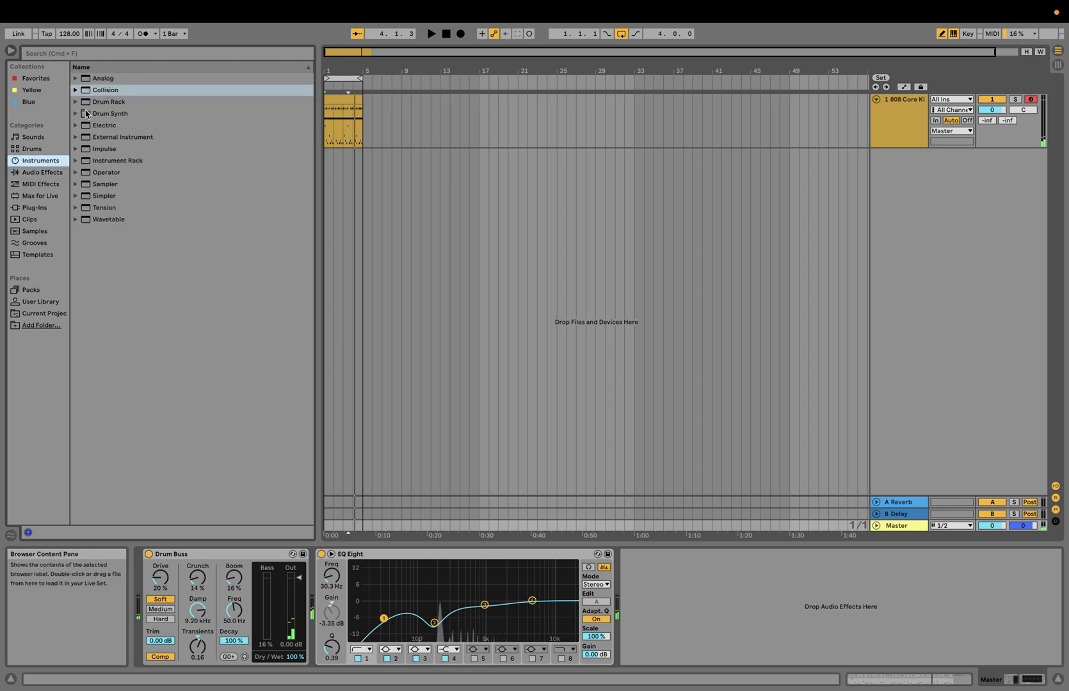
click(55, 172)
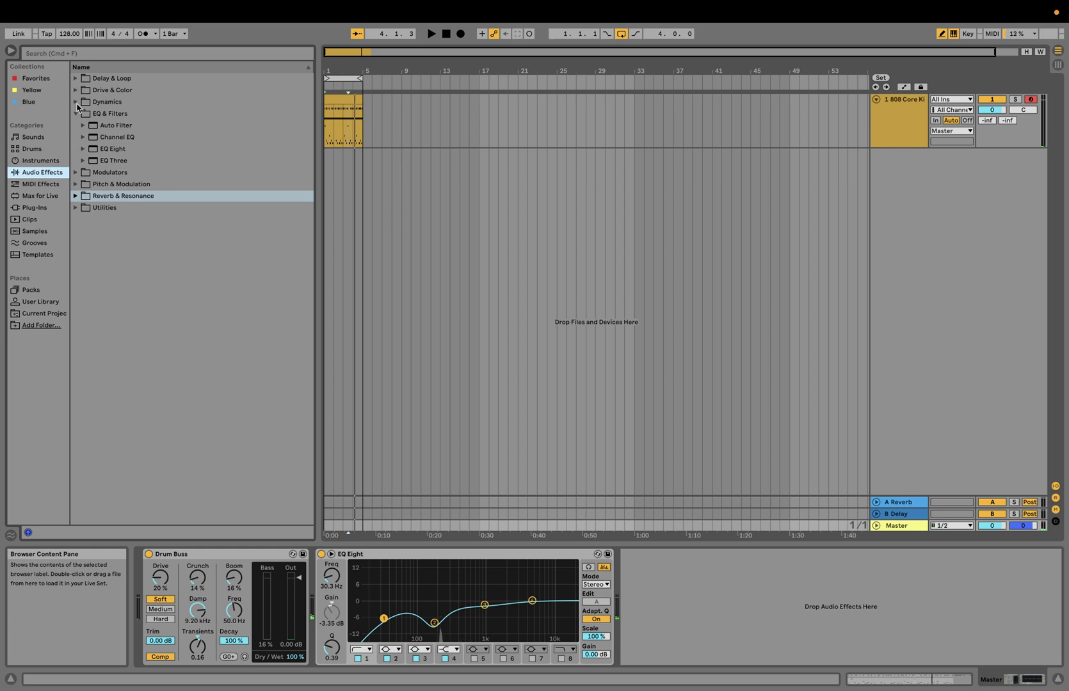
click(74, 101)
click(104, 244)
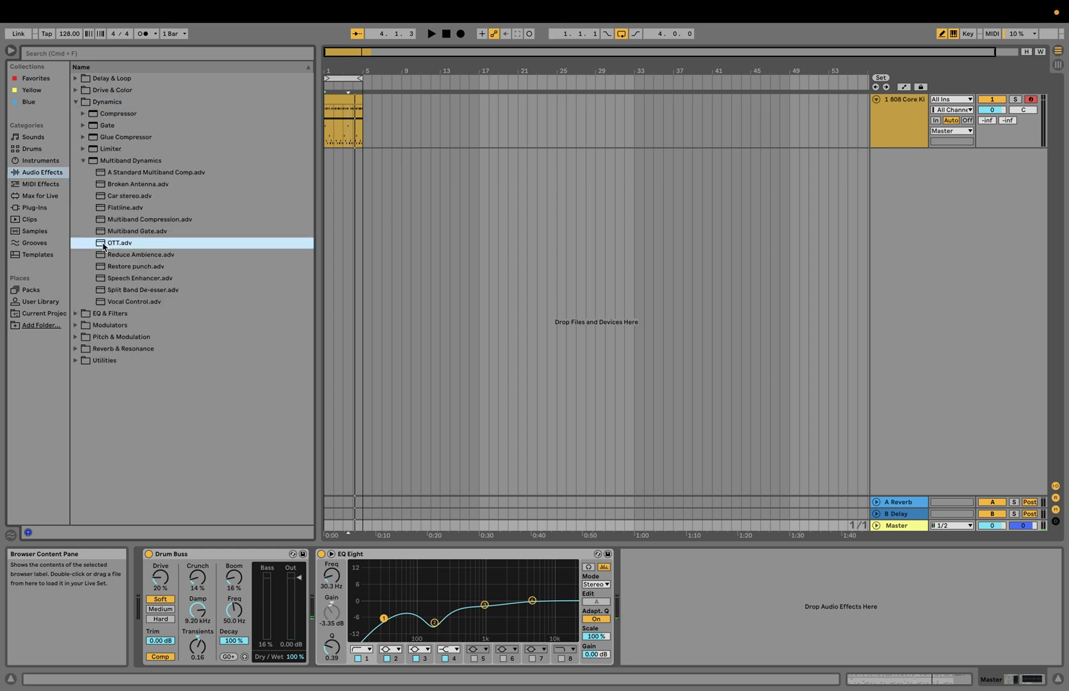
drag(104, 245, 632, 613)
- Play the loop and lower OTT's amount to 17%
key(space)
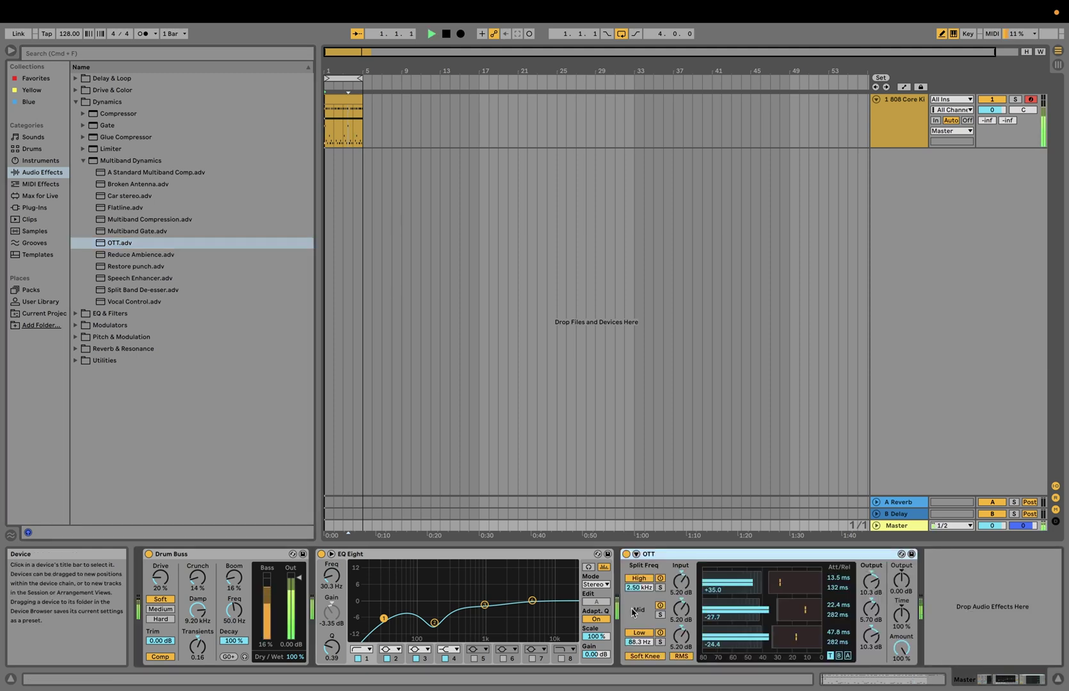
drag(901, 648, 902, 688)
key(space)
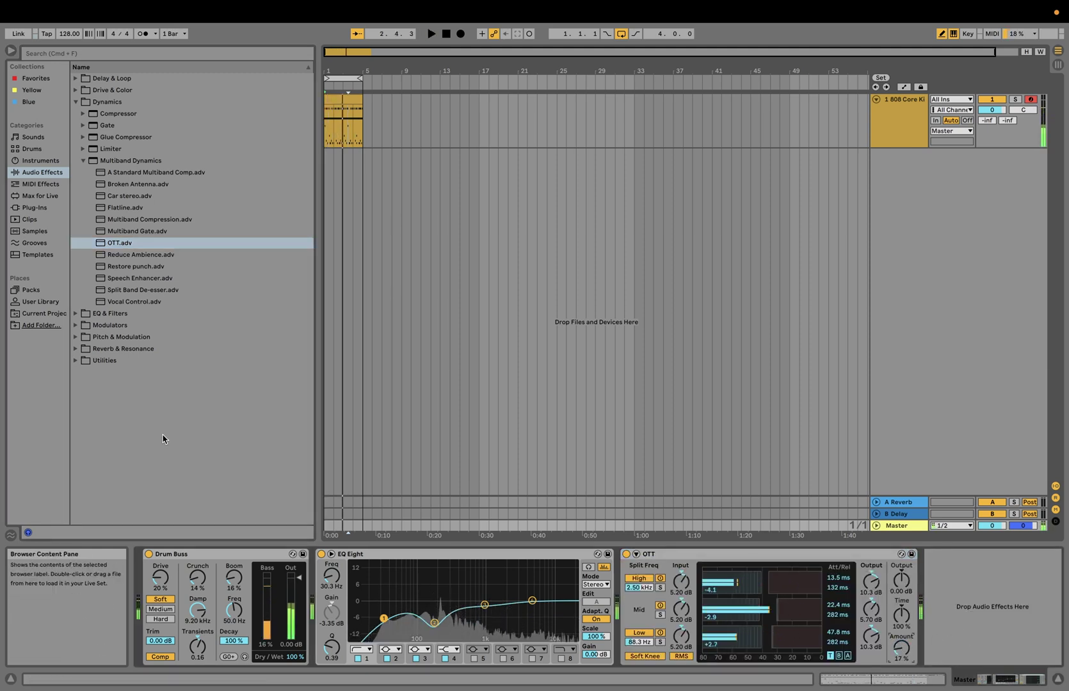
- Insert Reverb between EQ Eight and OTT, lower its dry/wet to 5.6%, and compare the loop with Reverb bypassed
click(76, 349)
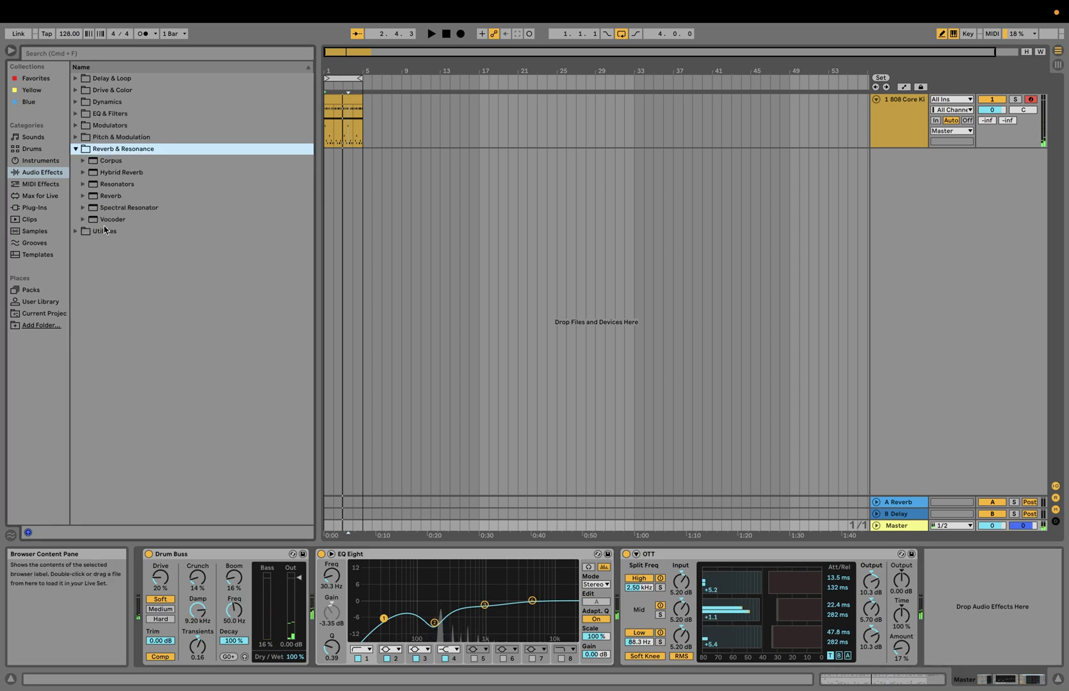
drag(104, 195, 730, 610)
key(space)
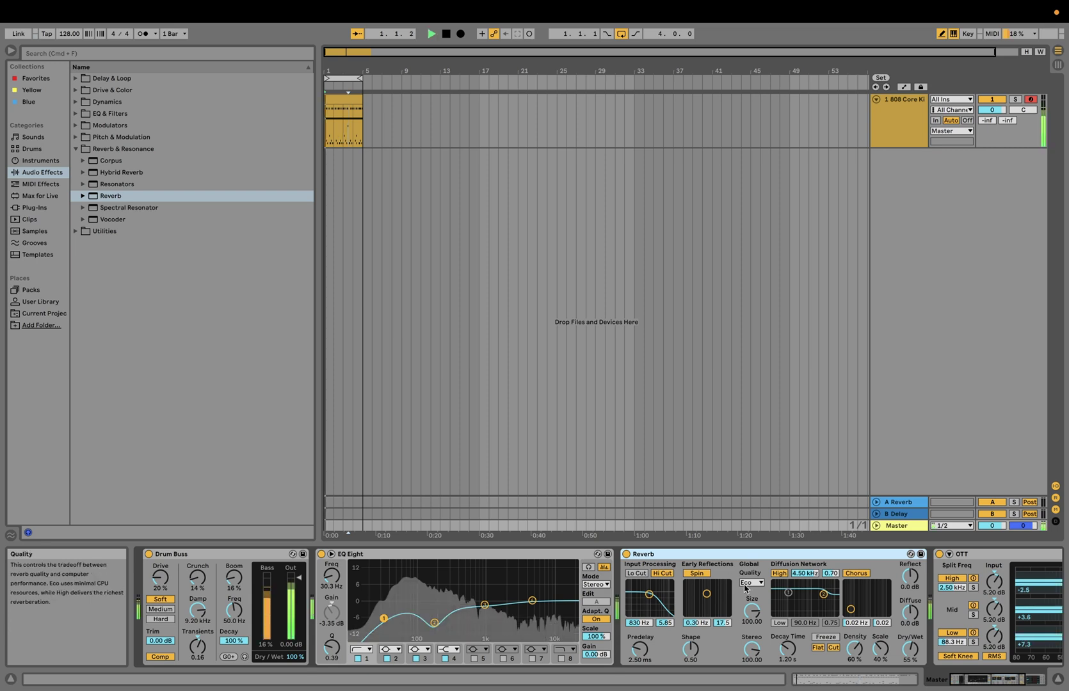
drag(910, 649, 909, 679)
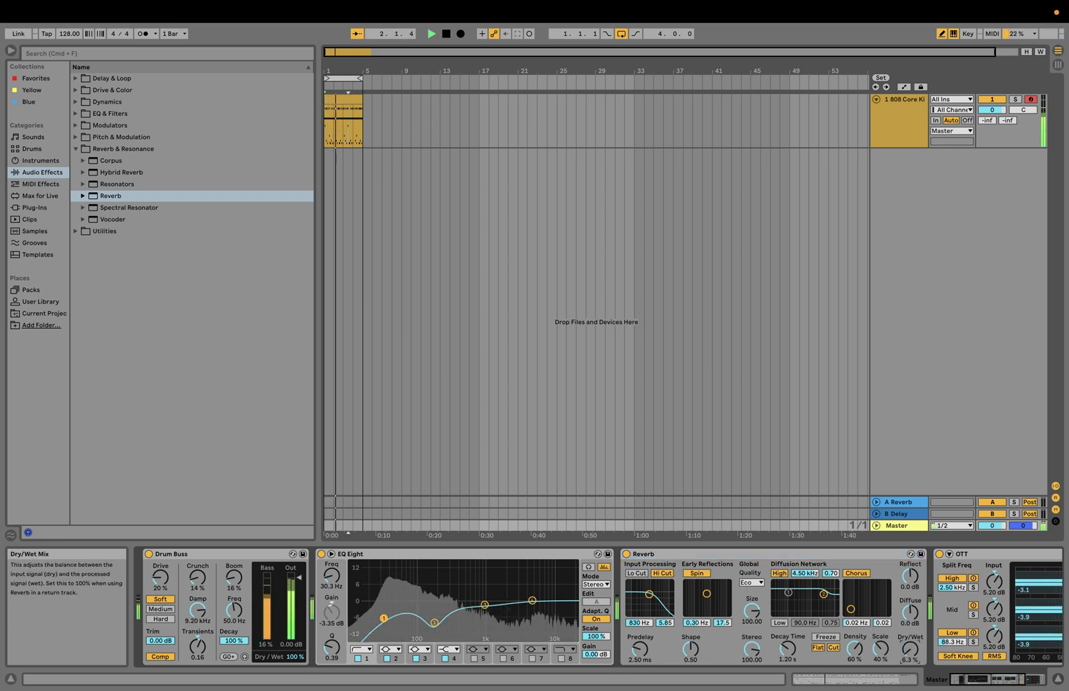
click(626, 554)
click(626, 554)
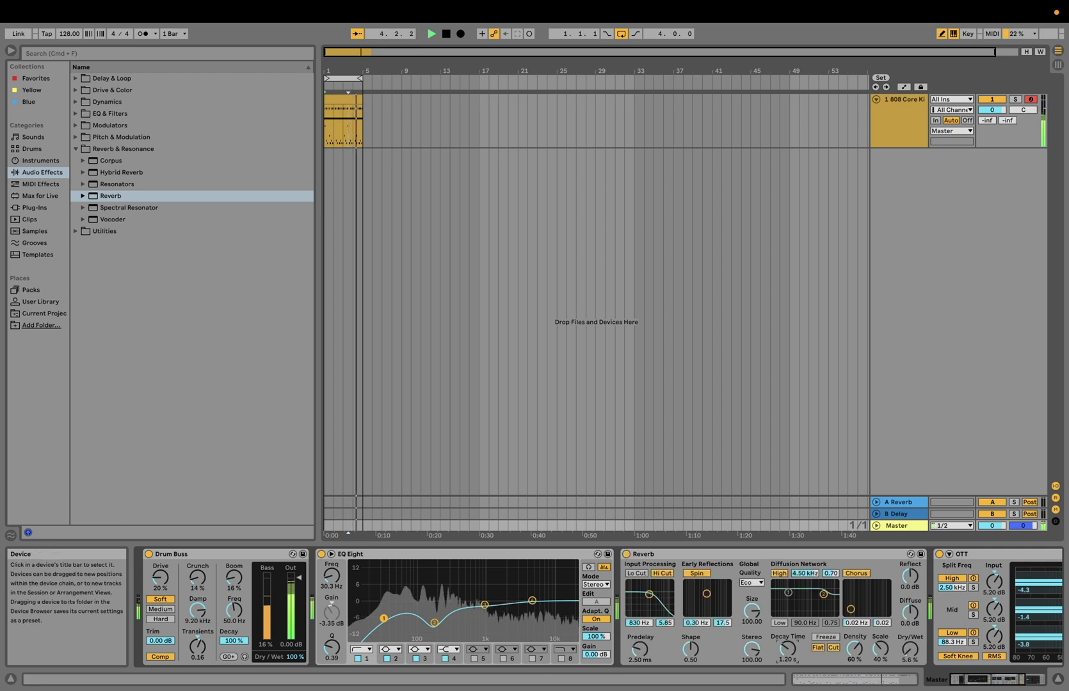
- Set Reverb's decay time to 710 ms and its input filter to 3.61 kHz and 5.28 with low cut on, keeping dry/wet at 5.6%
mouse_move(787, 649)
mouse_down()
mouse_move(787, 609)
mouse_move(788, 671)
mouse_up()
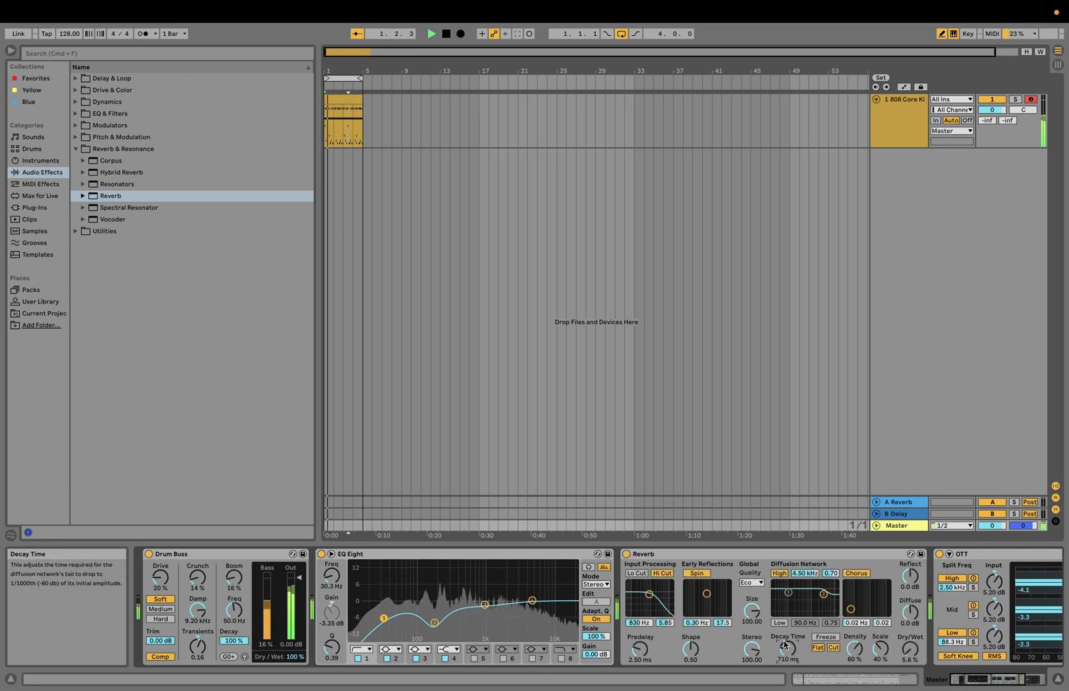
drag(649, 594, 659, 596)
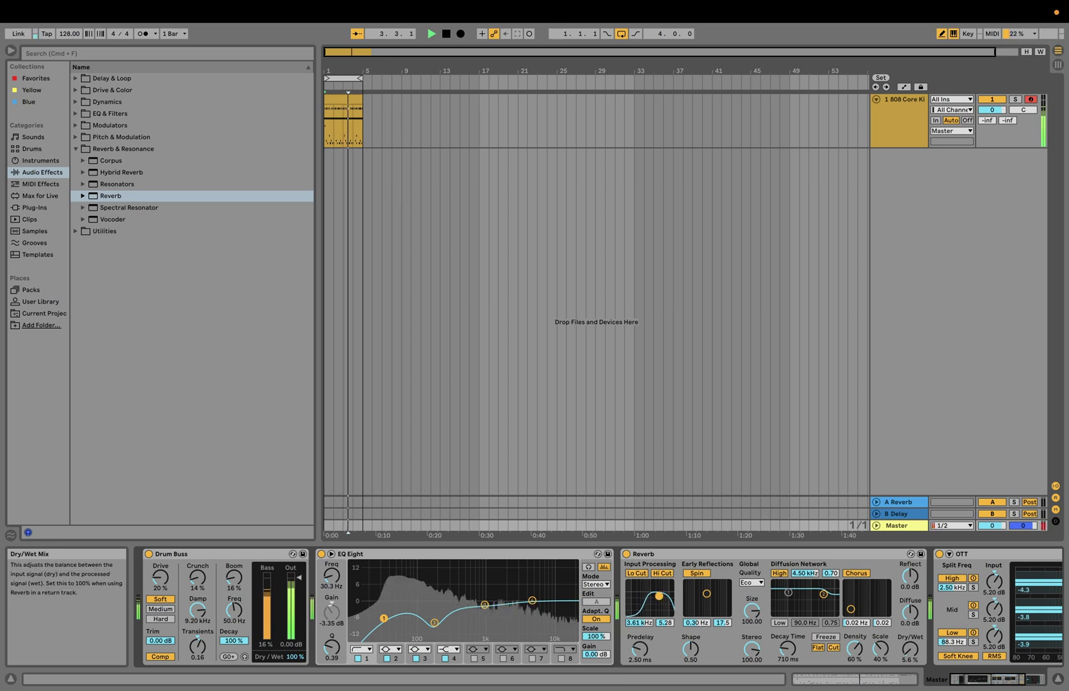
drag(910, 649, 910, 652)
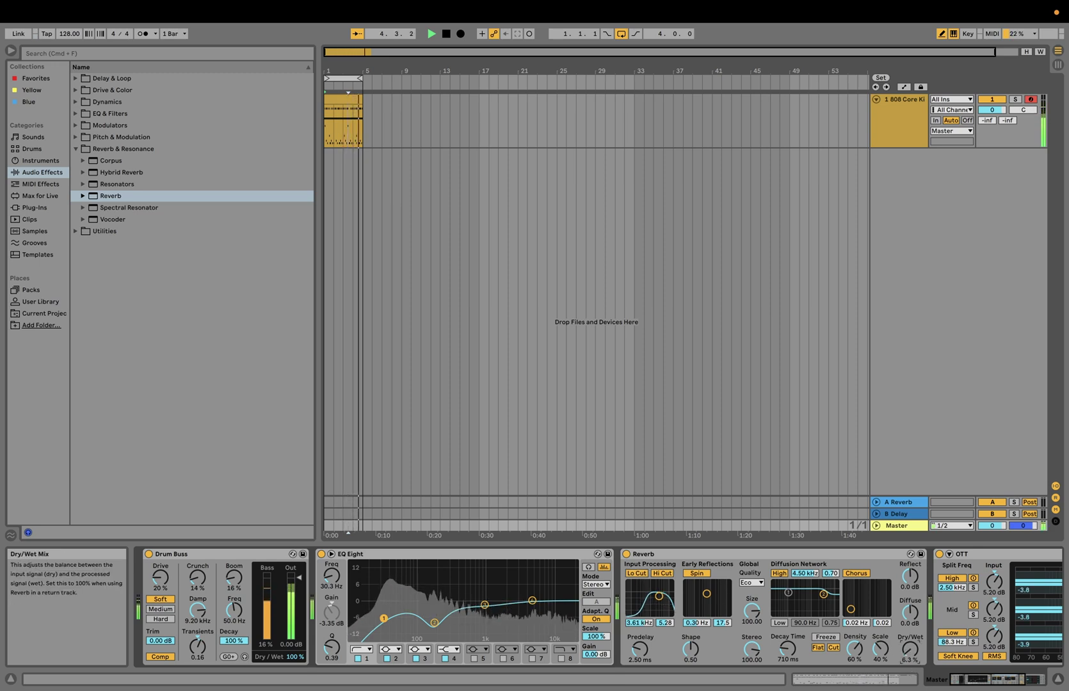
scroll(706, 645, right, 5)
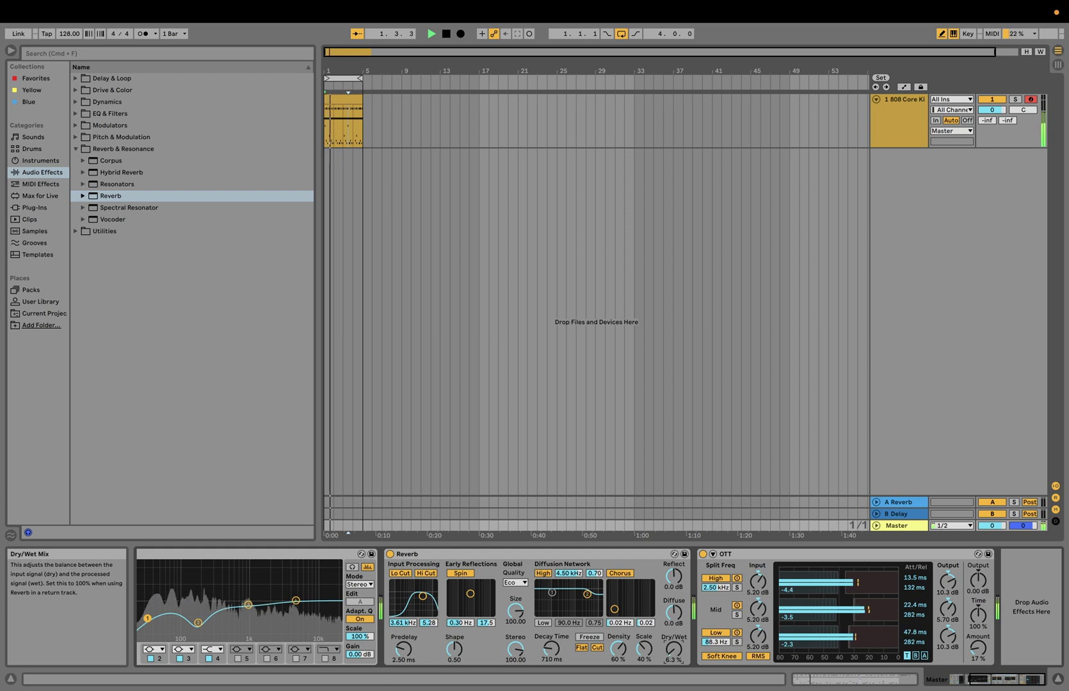
drag(672, 649, 672, 652)
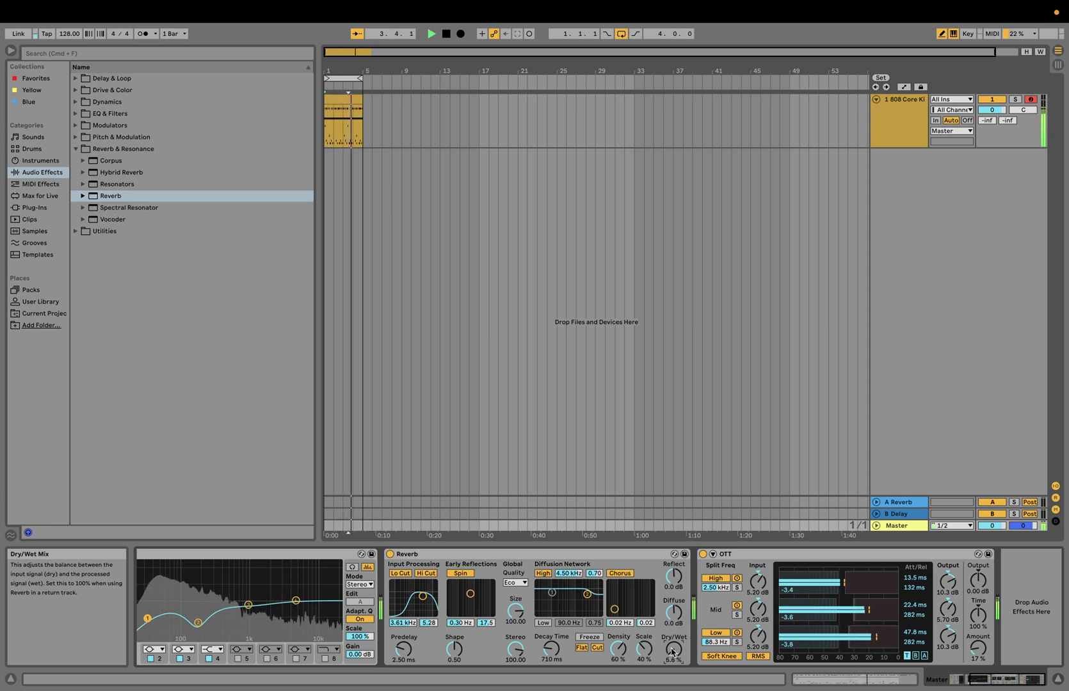
key(space)
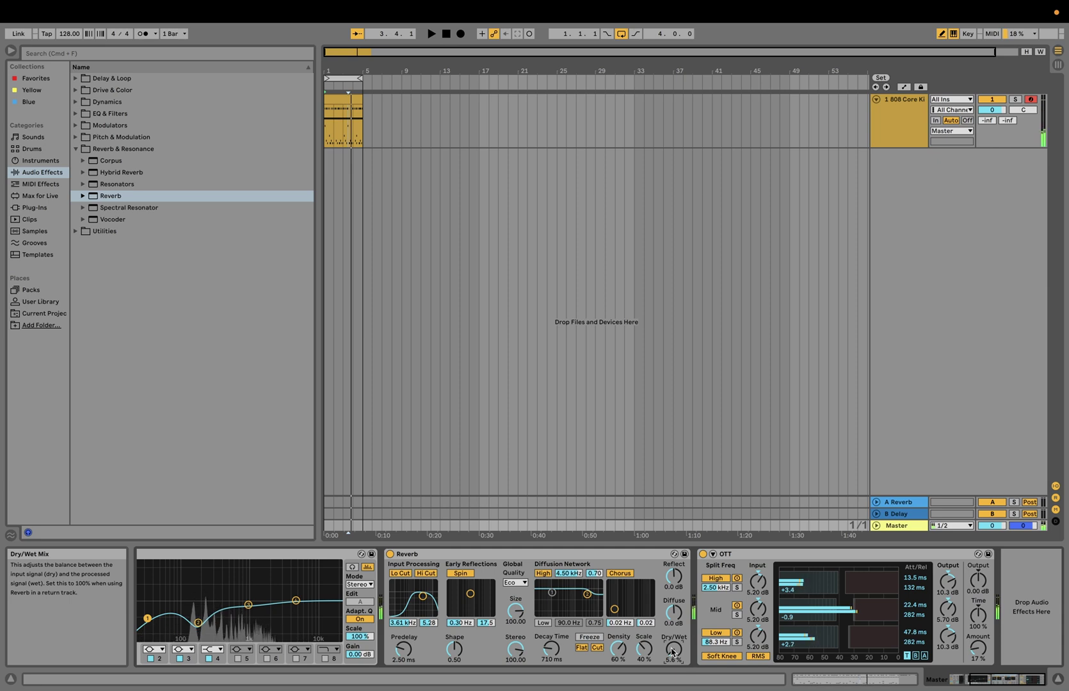